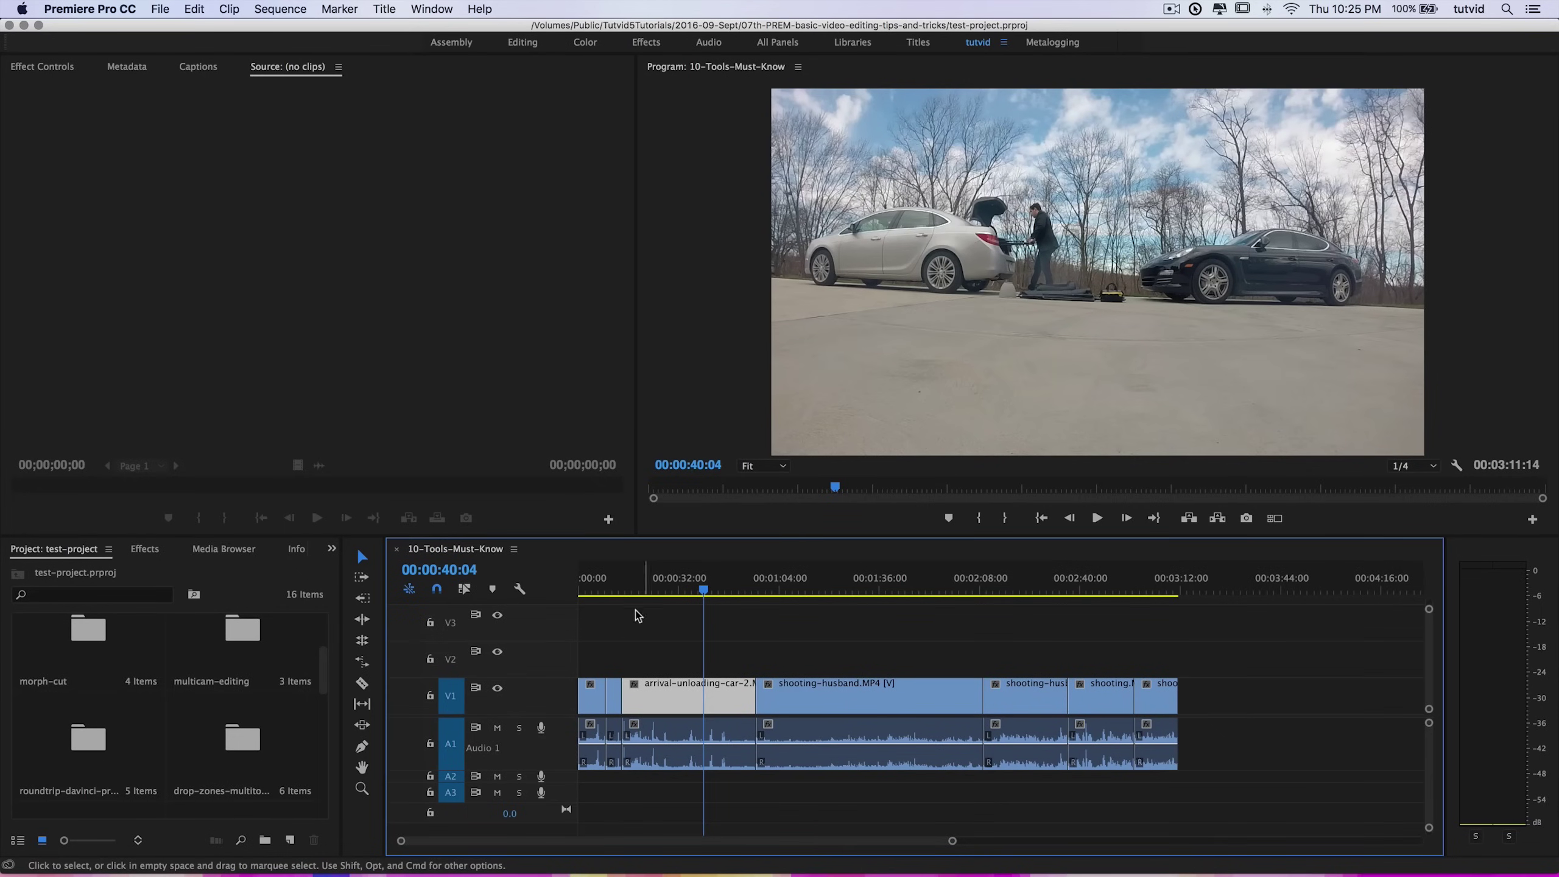
Preview the sequence and try pushing the later clips right, then undo the move
{"action": "left_click_drag", "start_coordinate": [622, 581], "coordinate": [571, 691]}
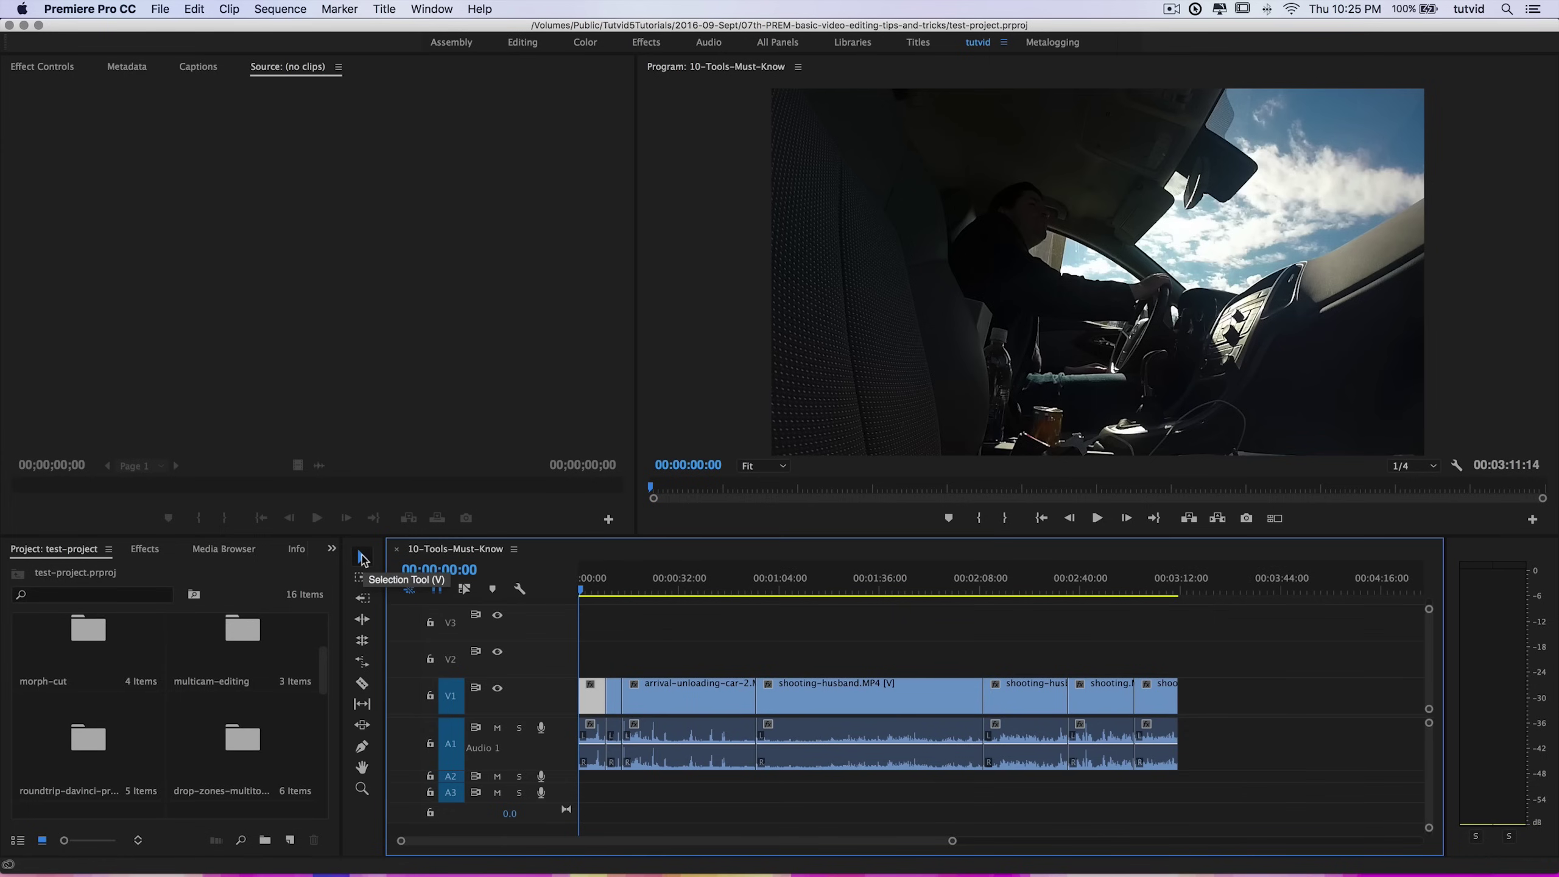
{"action": "left_click", "coordinate": [363, 558]}
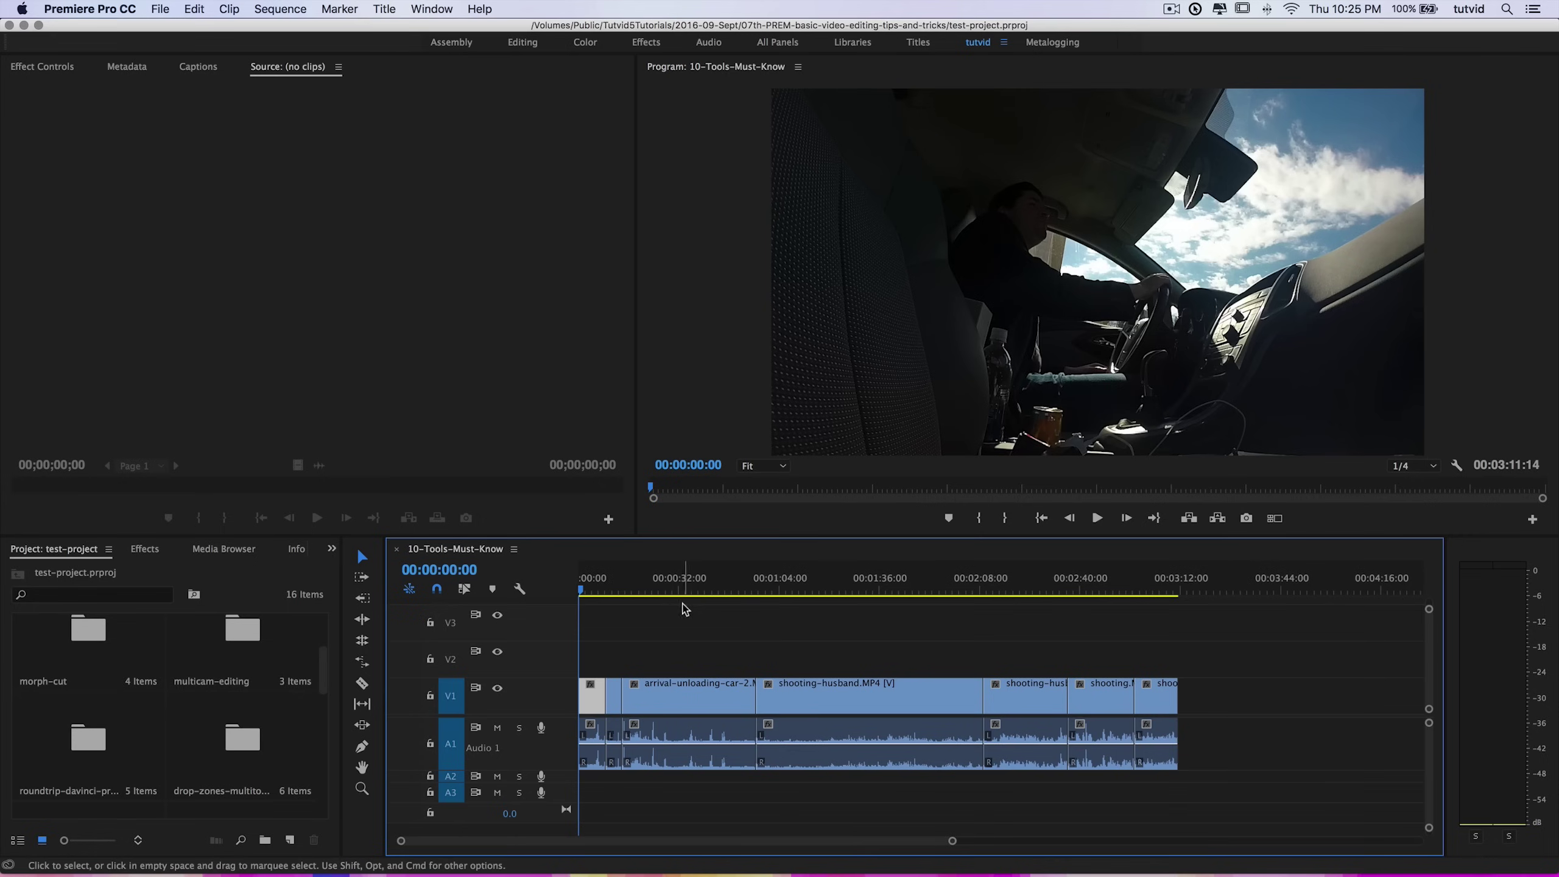
{"action": "left_click_drag", "start_coordinate": [620, 590], "coordinate": [673, 605]}
{"action": "left_click_drag", "start_coordinate": [1242, 646], "coordinate": [672, 810]}
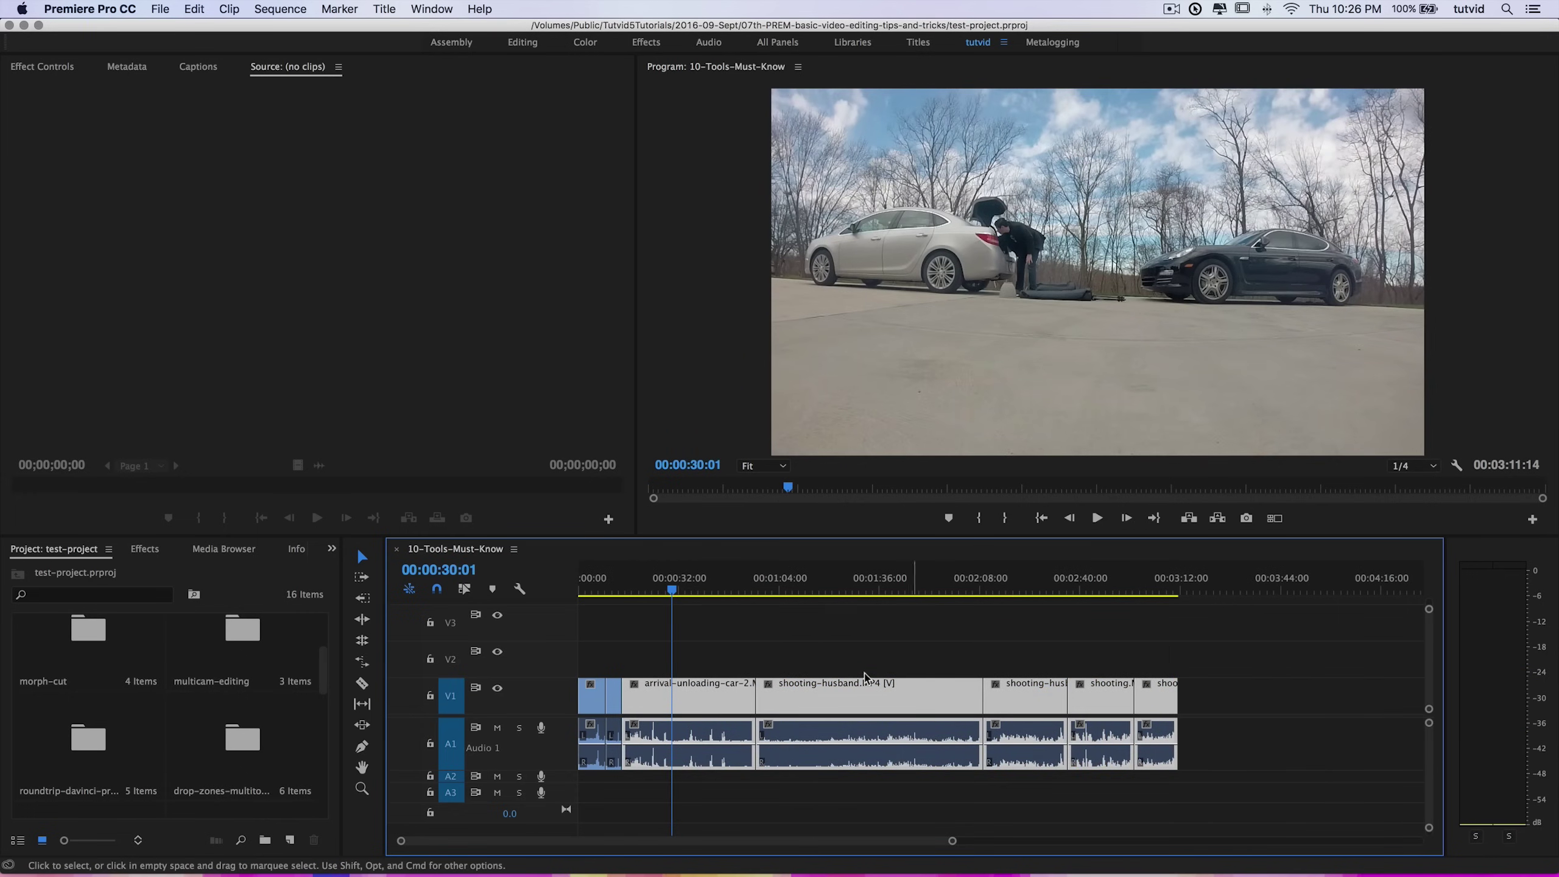
{"action": "left_click_drag", "start_coordinate": [838, 702], "coordinate": [929, 783]}
{"action": "key", "text": "super+z"}
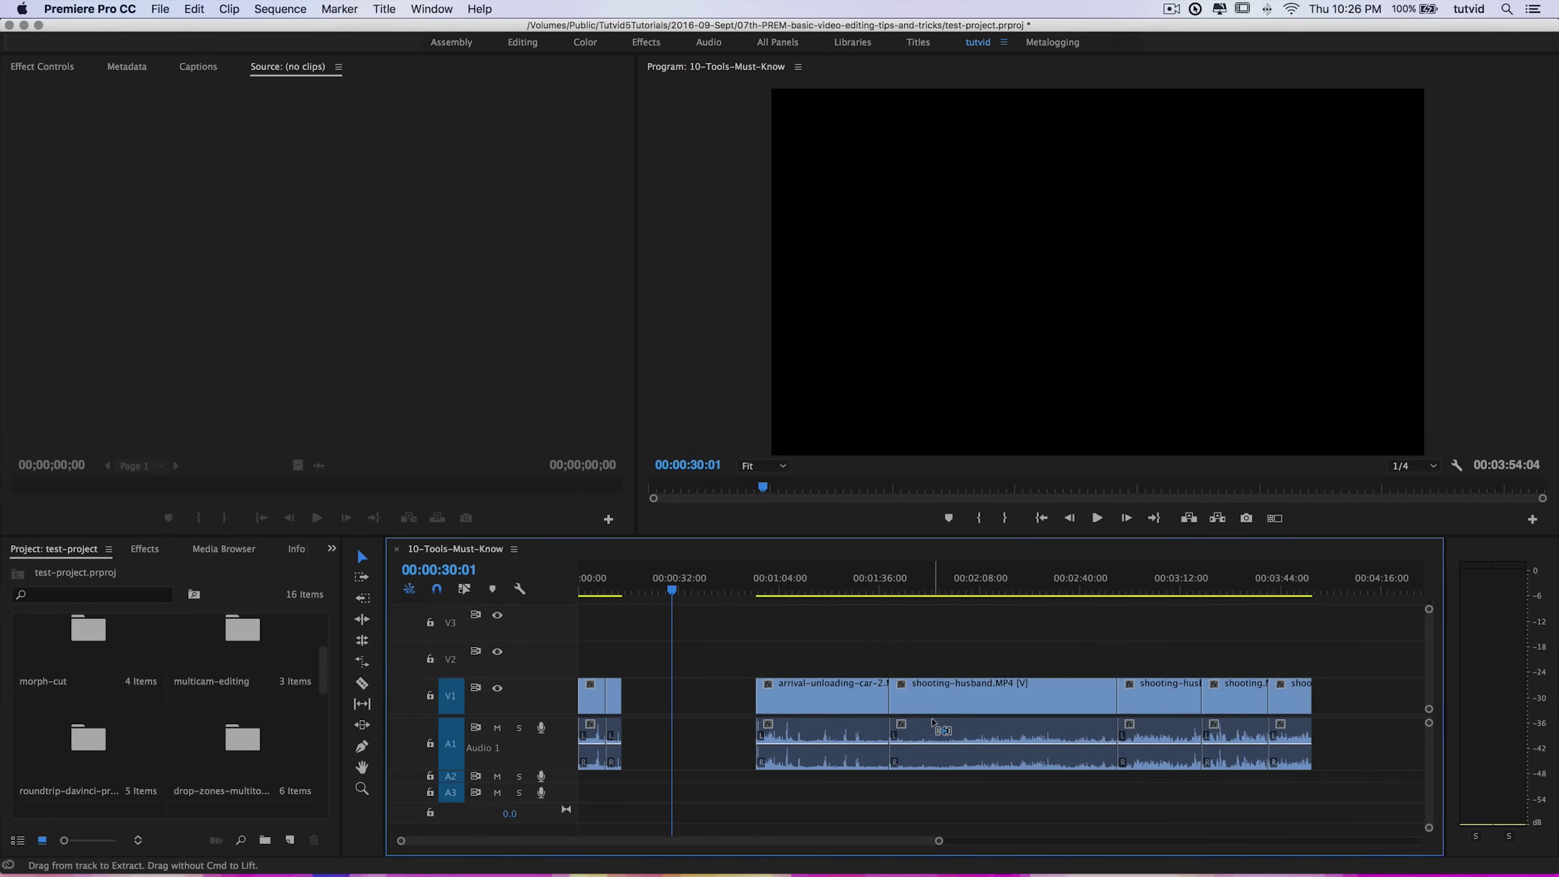
{"action": "key", "text": "super+z"}
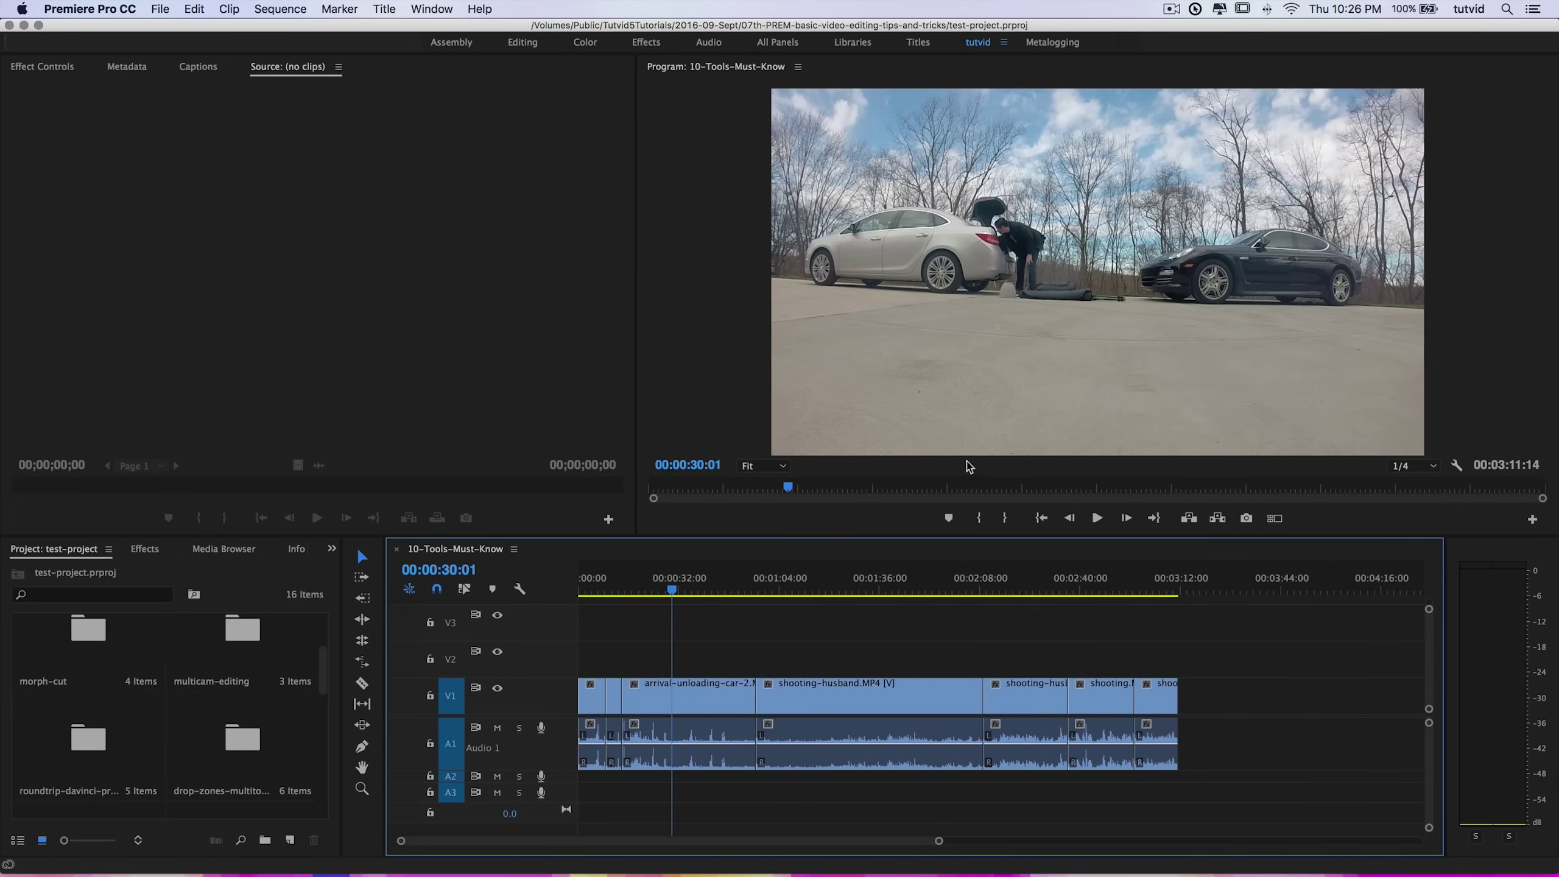
Try duplicating the last clip further down the timeline, then undo it and deselect
{"action": "left_click_drag", "start_coordinate": [1204, 643], "coordinate": [1158, 731]}
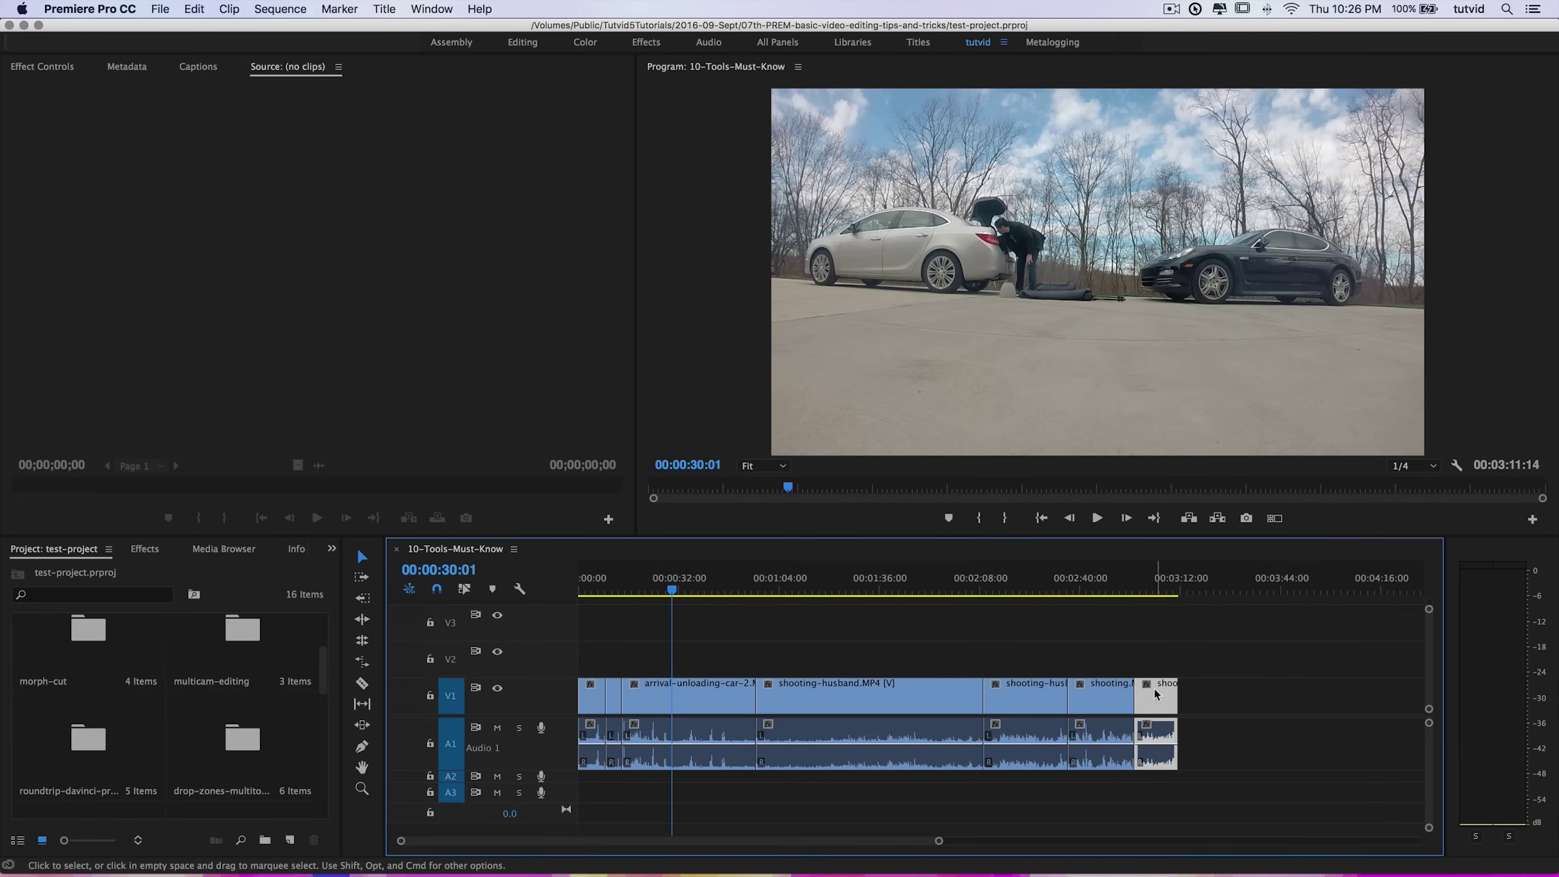
{"action": "left_click_drag", "start_coordinate": [1170, 705], "coordinate": [1298, 700]}
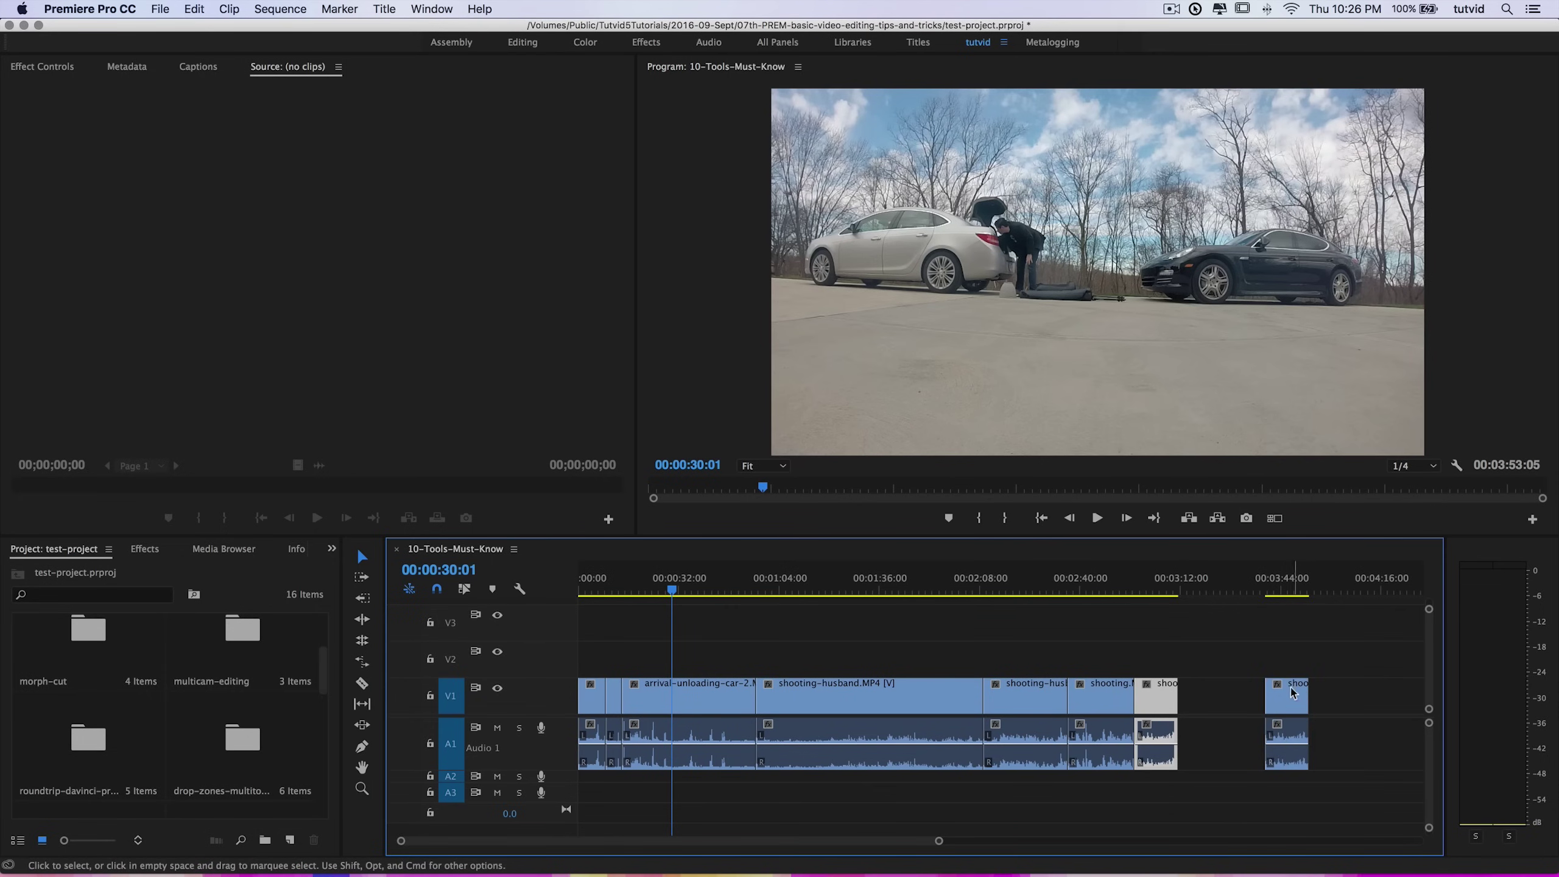
{"action": "key", "text": "super+z"}
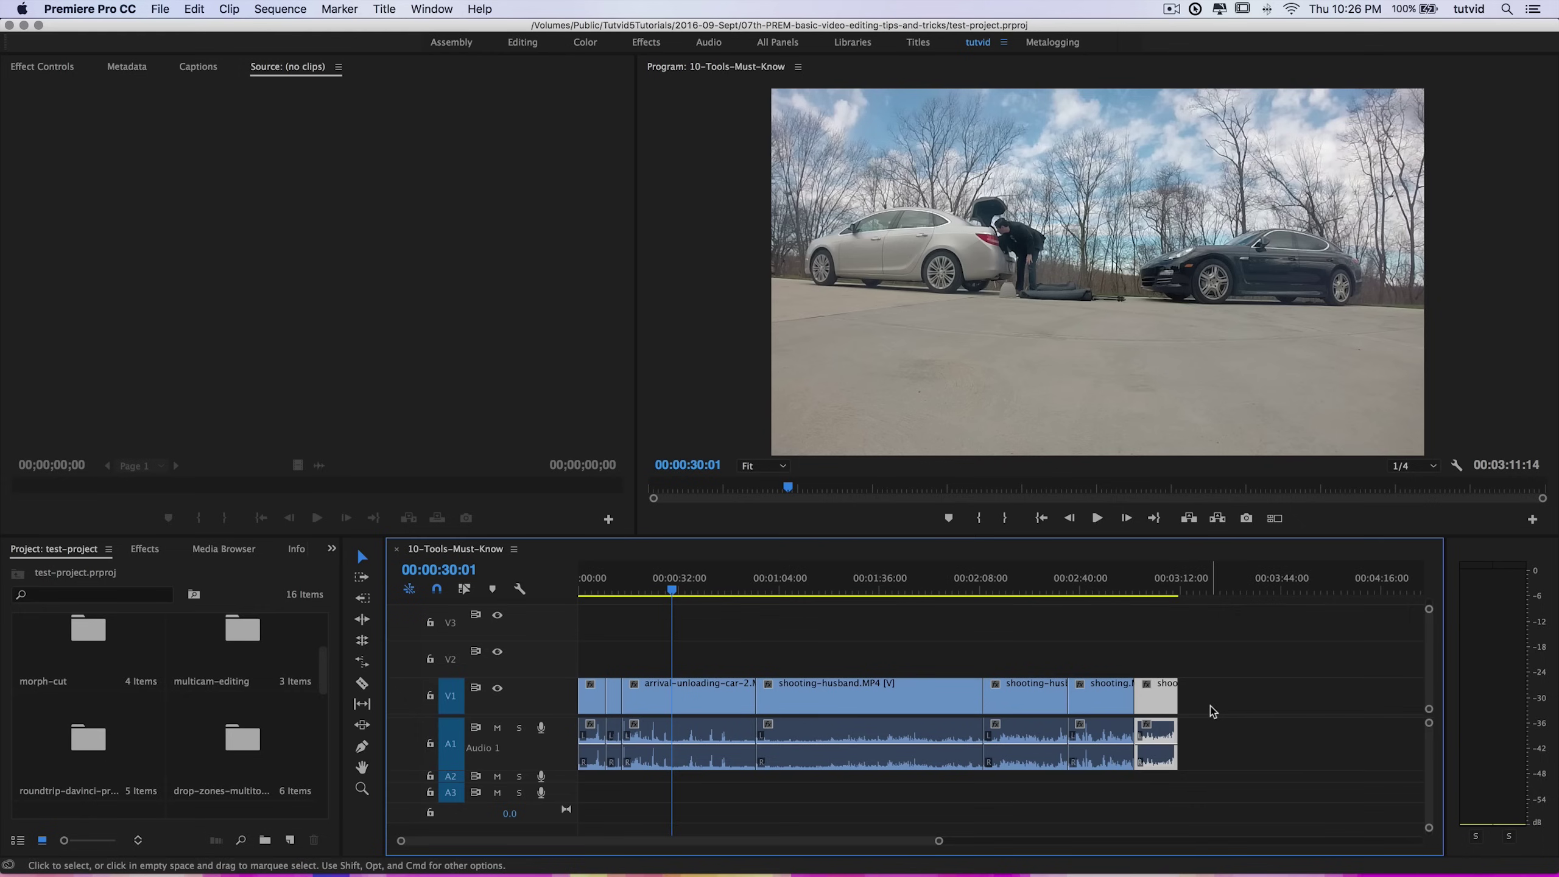
{"action": "left_click", "coordinate": [1212, 712]}
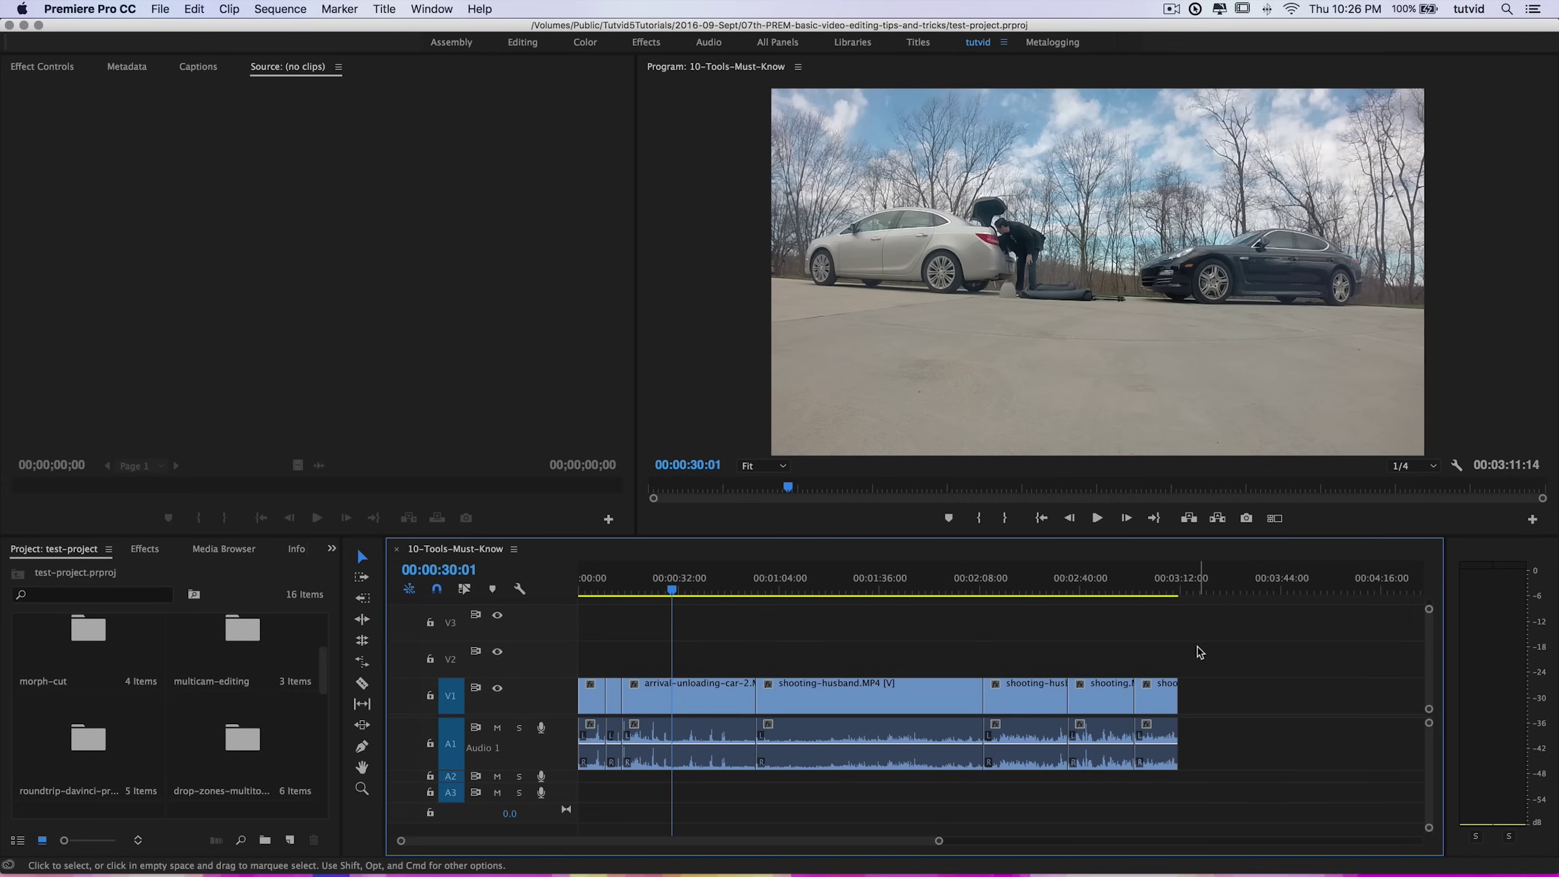
Move the last clip ahead of its neighbour; test moving the short clip, then undo
{"action": "left_click_drag", "start_coordinate": [1200, 650], "coordinate": [1161, 737]}
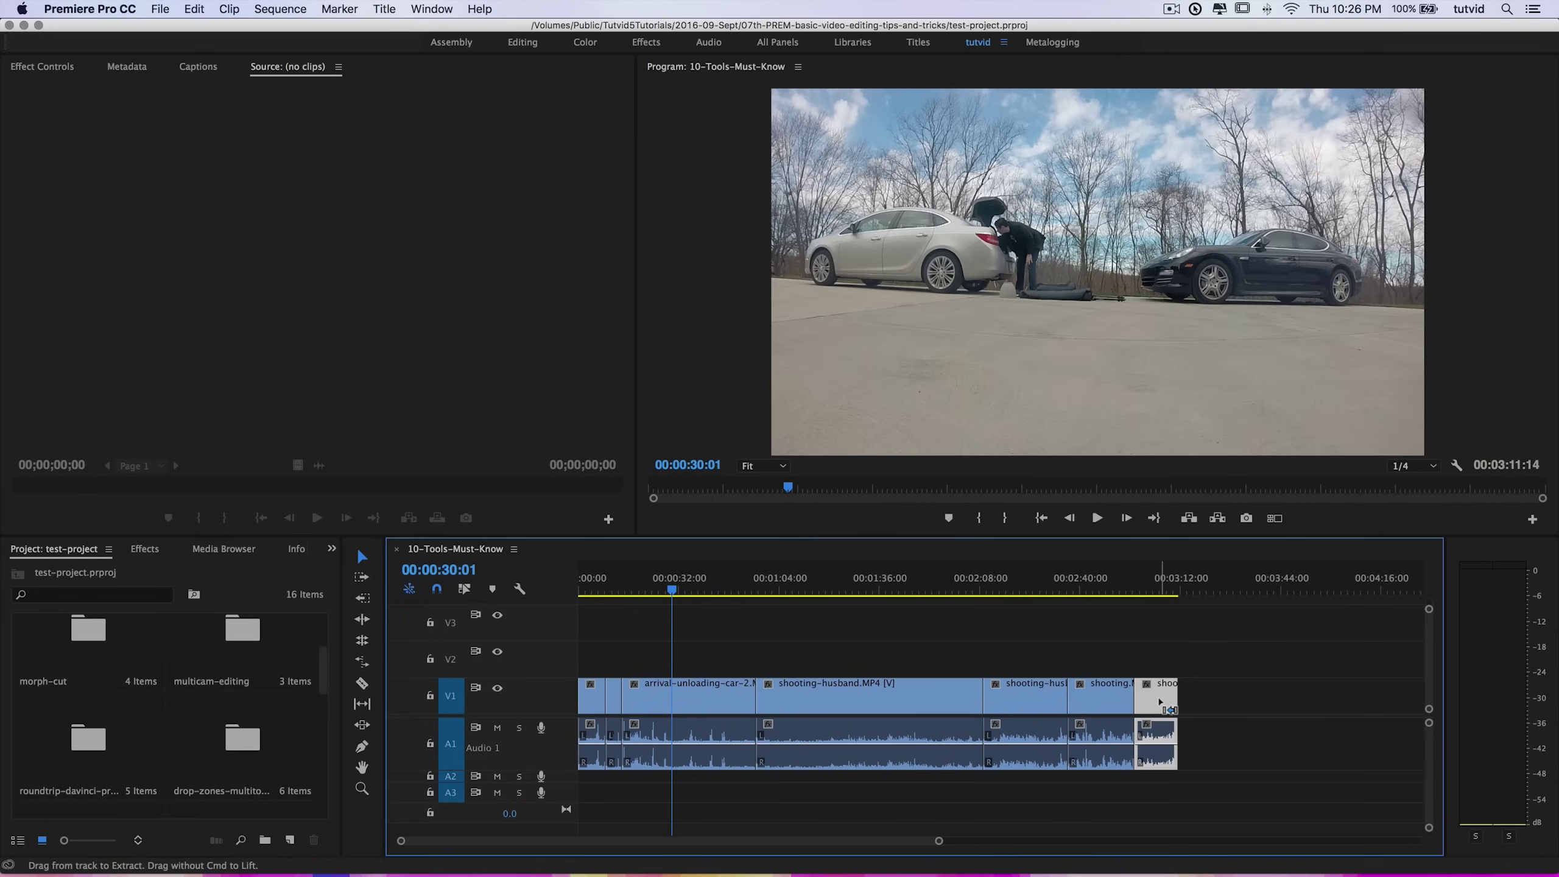
{"action": "left_click_drag", "start_coordinate": [1160, 703], "coordinate": [1095, 708]}
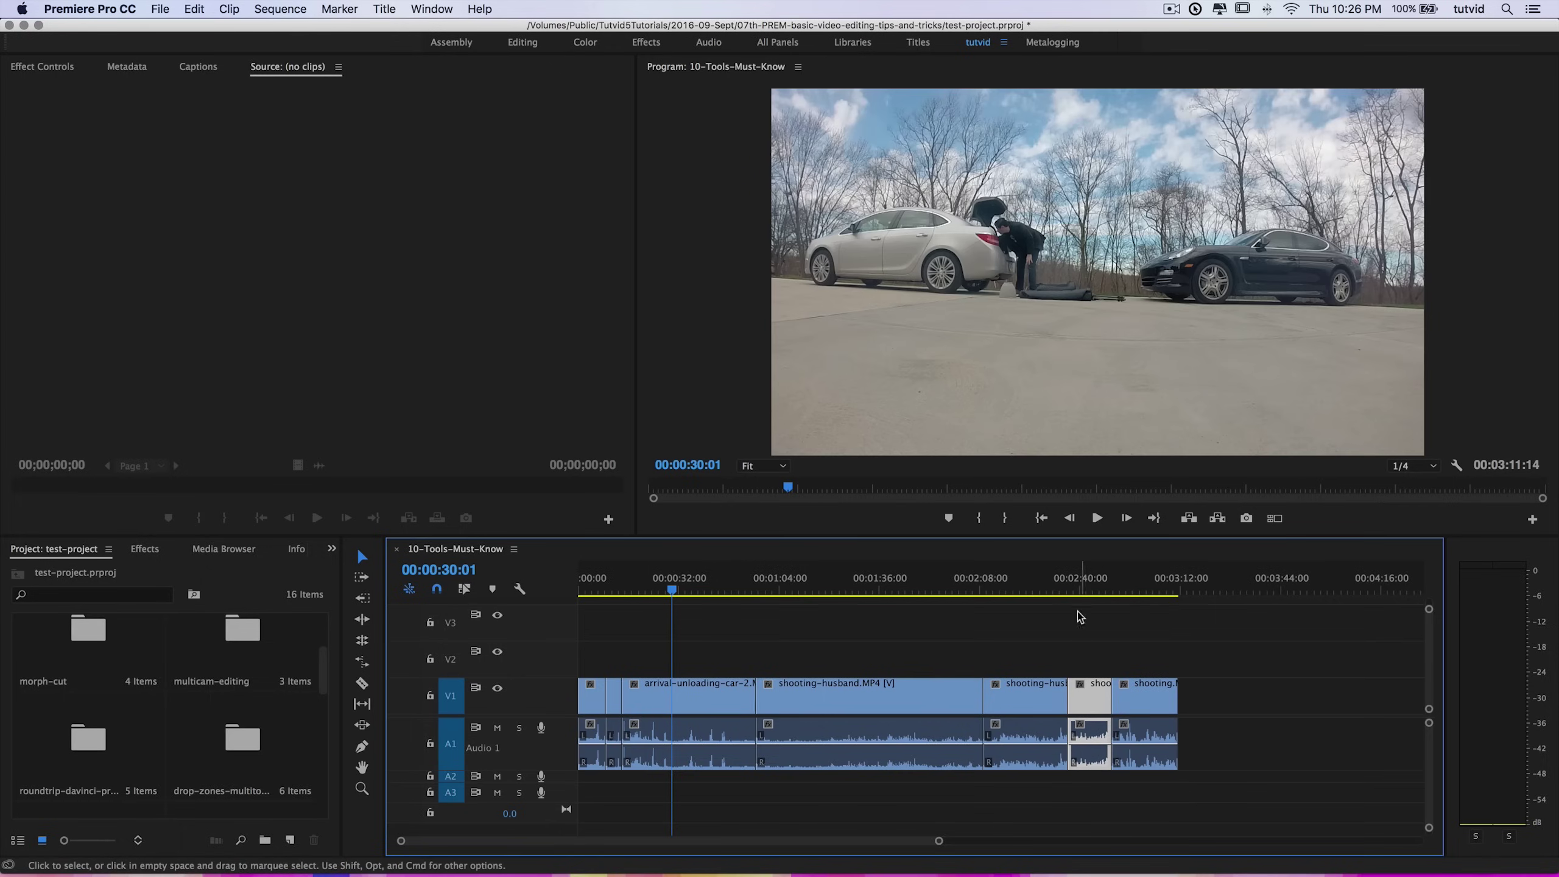
{"action": "left_click_drag", "start_coordinate": [1079, 591], "coordinate": [1133, 599]}
{"action": "left_click", "coordinate": [1092, 696]}
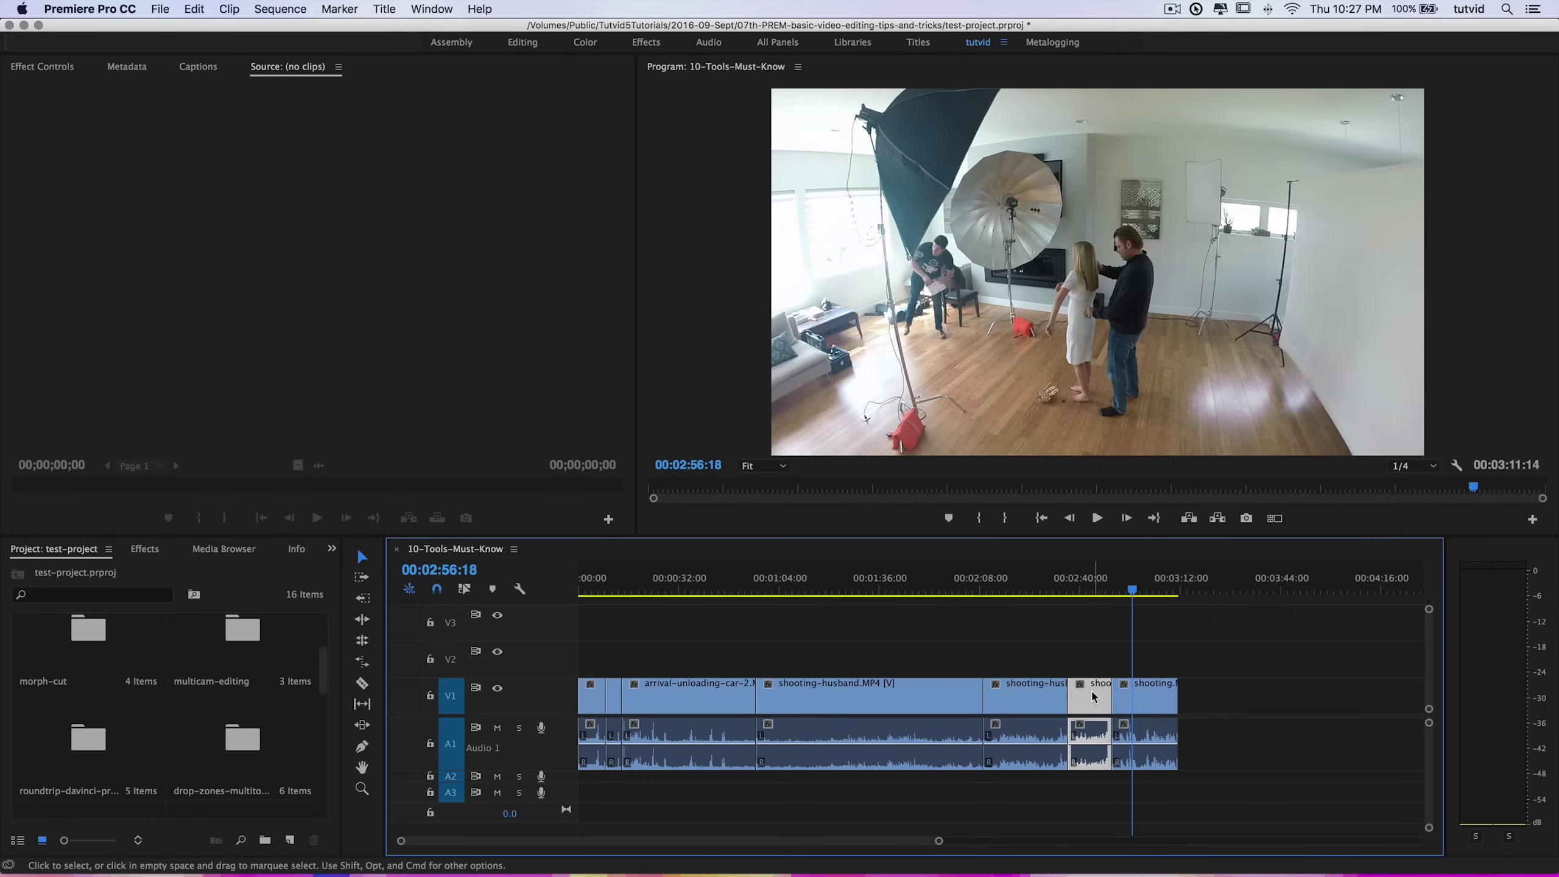
{"action": "left_click_drag", "start_coordinate": [1092, 696], "coordinate": [1136, 719]}
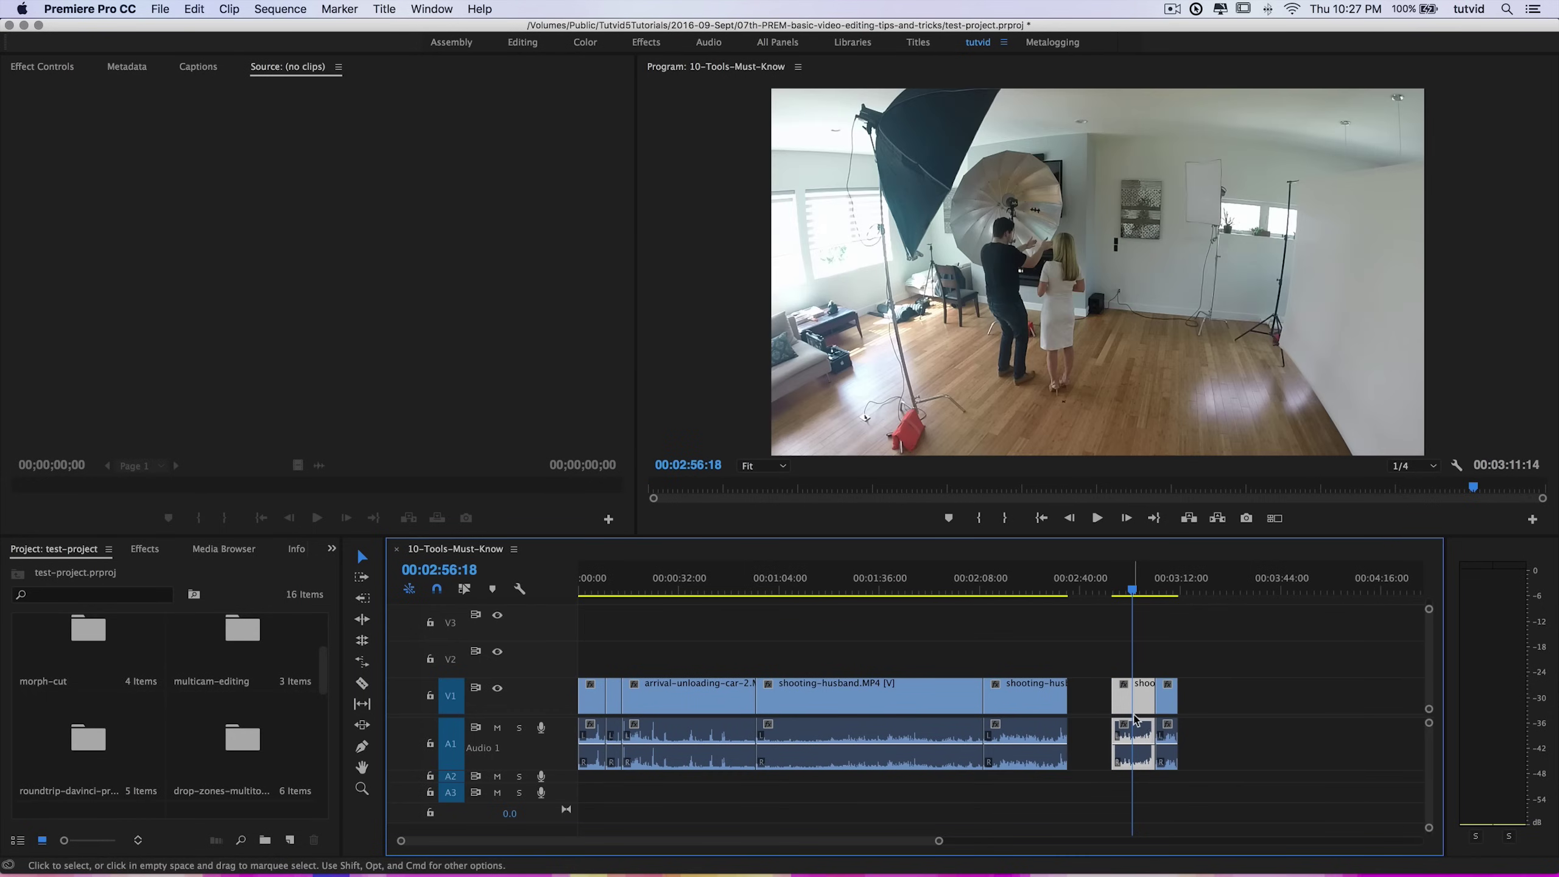
{"action": "key", "text": "super+z"}
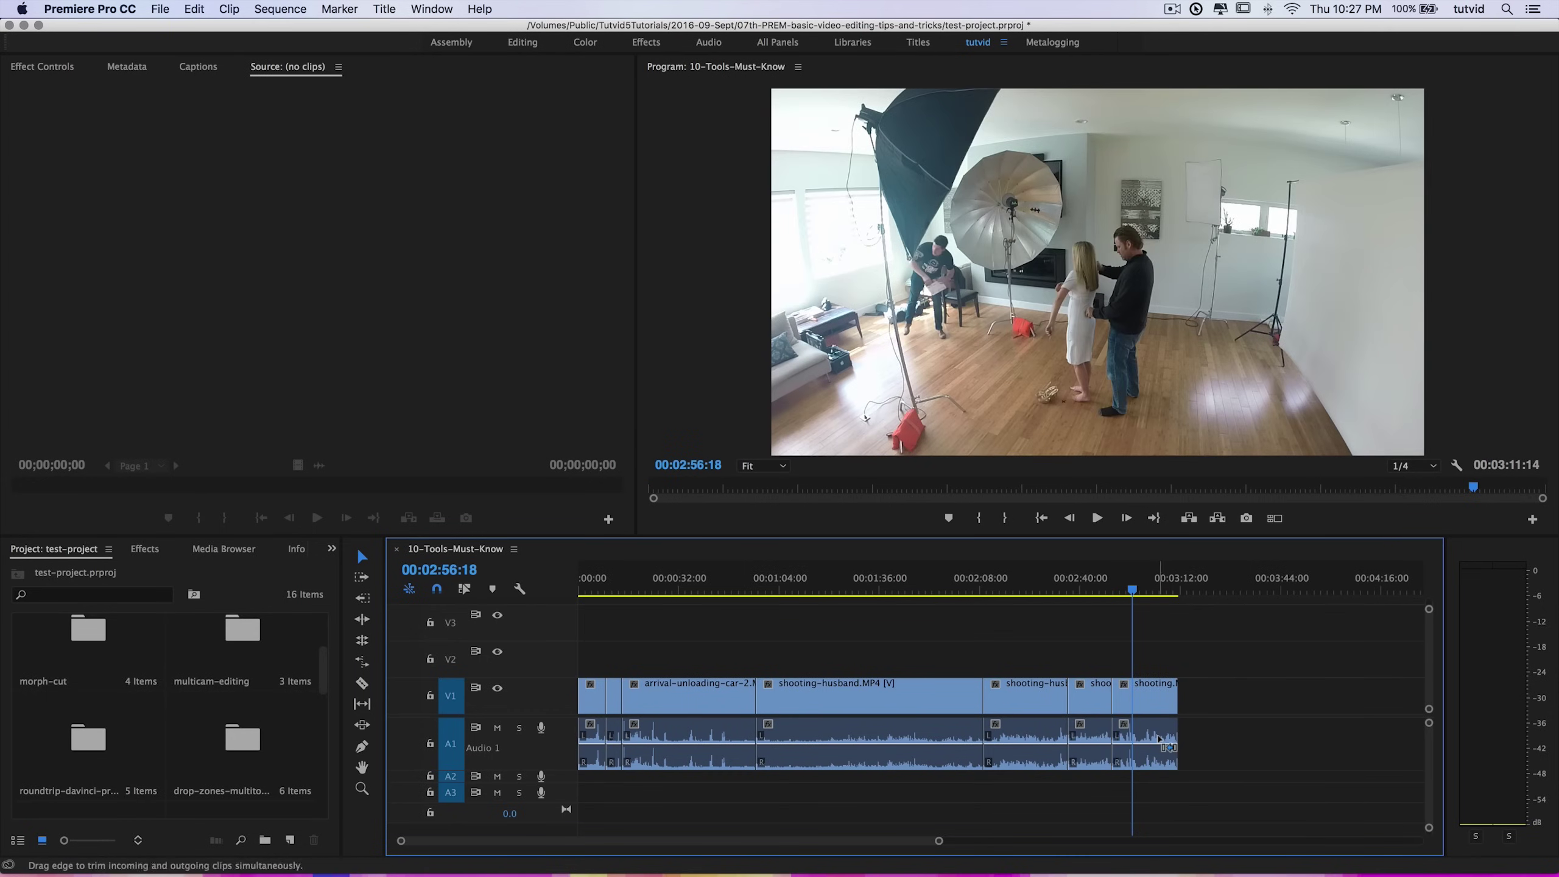
Play from about 00:02:48 and try trimming the sequence end, then undo the trim
{"action": "left_click", "coordinate": [1105, 589]}
{"action": "key", "text": "space"}
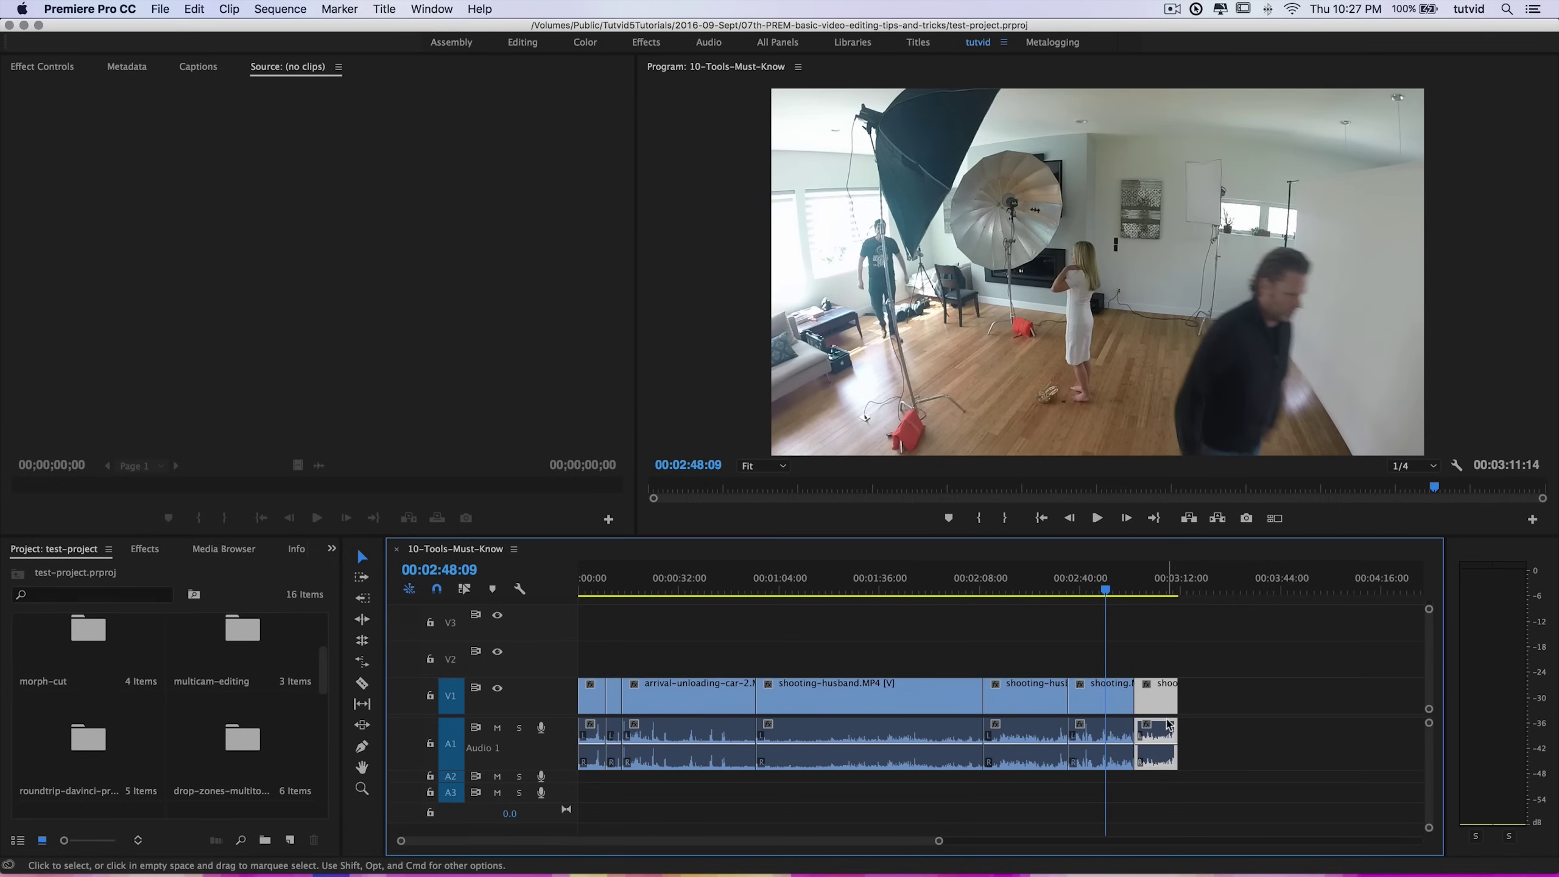
{"action": "left_click_drag", "start_coordinate": [1170, 727], "coordinate": [1112, 725]}
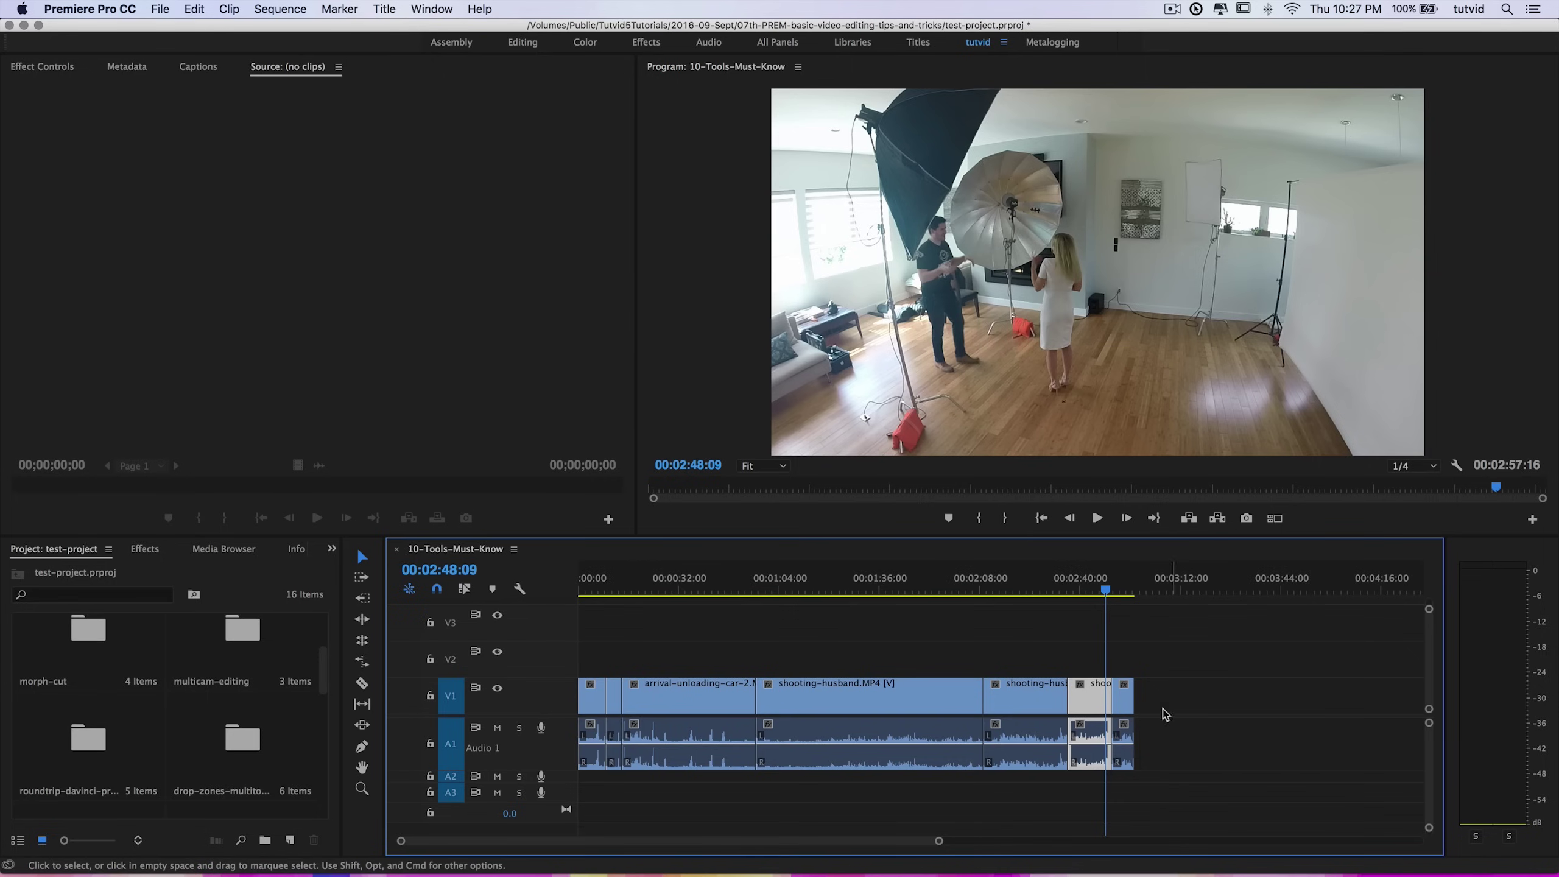
{"action": "key", "text": "super+z"}
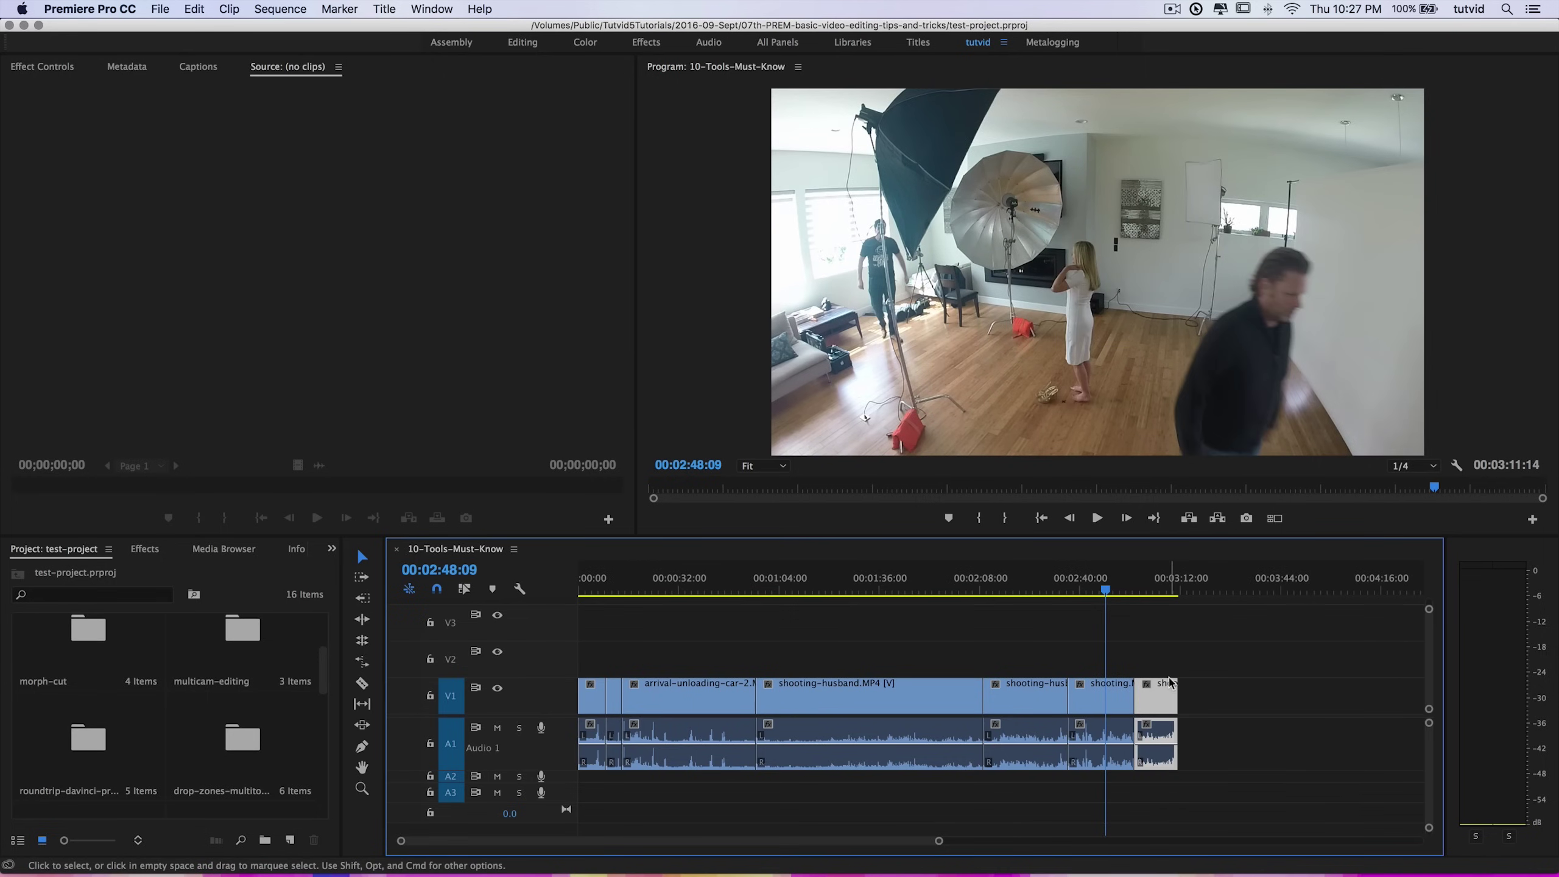
Move the last clip about 21 then 14 seconds earlier, previewing around 00:02:48–00:02:58
{"action": "mouse_move", "coordinate": [1170, 701]}
{"action": "left_mouse_down"}
{"action": "mouse_move", "coordinate": [1105, 716]}
{"action": "mouse_move", "coordinate": [1142, 705]}
{"action": "left_mouse_up"}
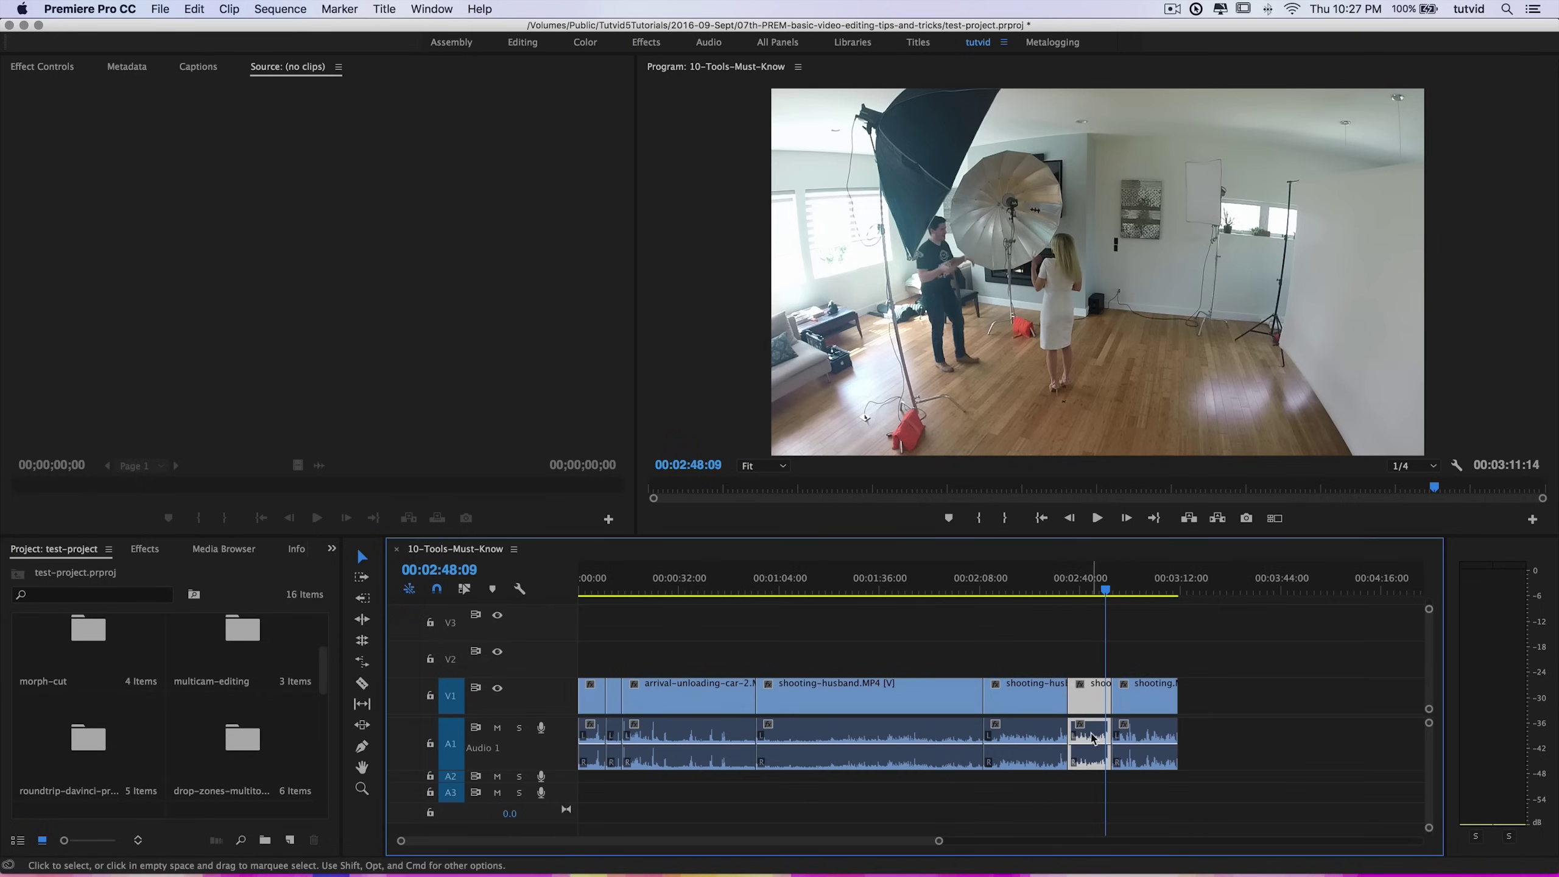
{"action": "left_click", "coordinate": [1135, 600]}
{"action": "key", "text": "space"}
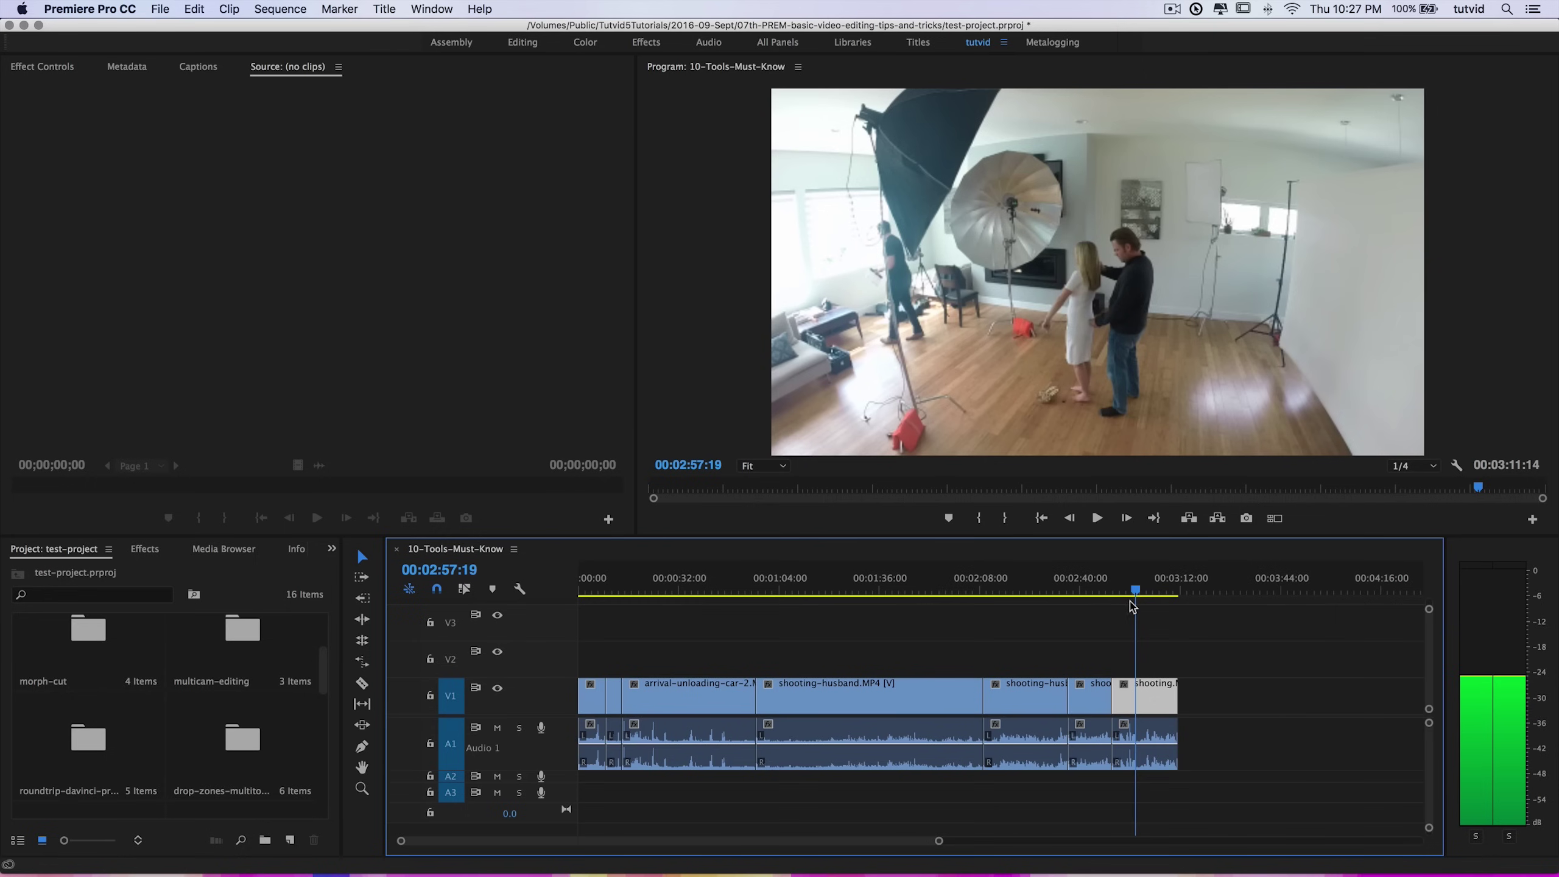
{"action": "left_click", "coordinate": [1105, 593]}
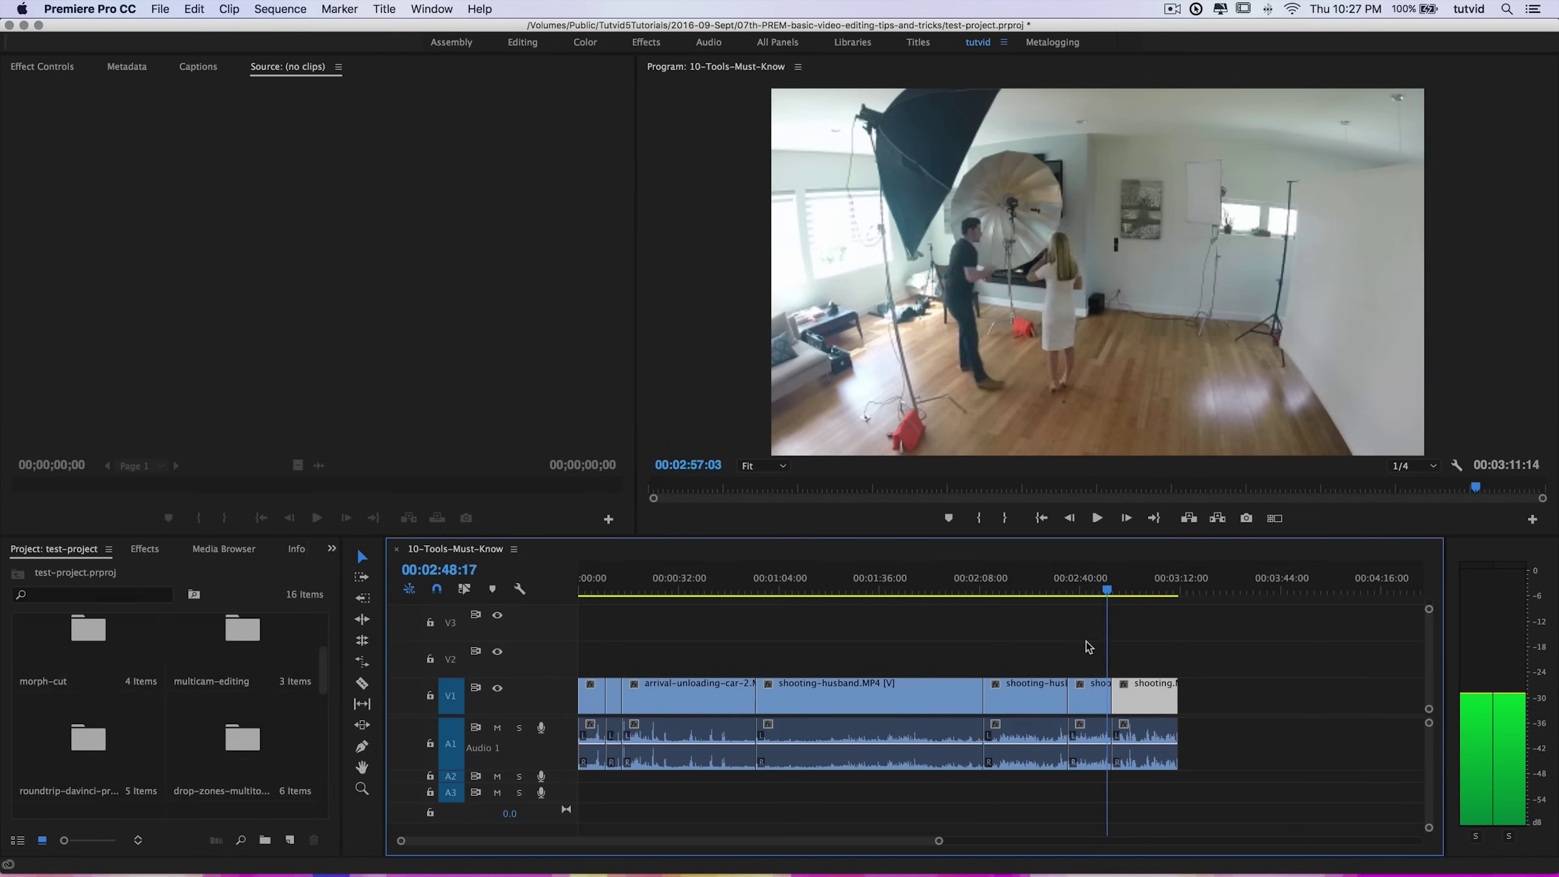
{"action": "left_click_drag", "start_coordinate": [1215, 644], "coordinate": [1121, 833]}
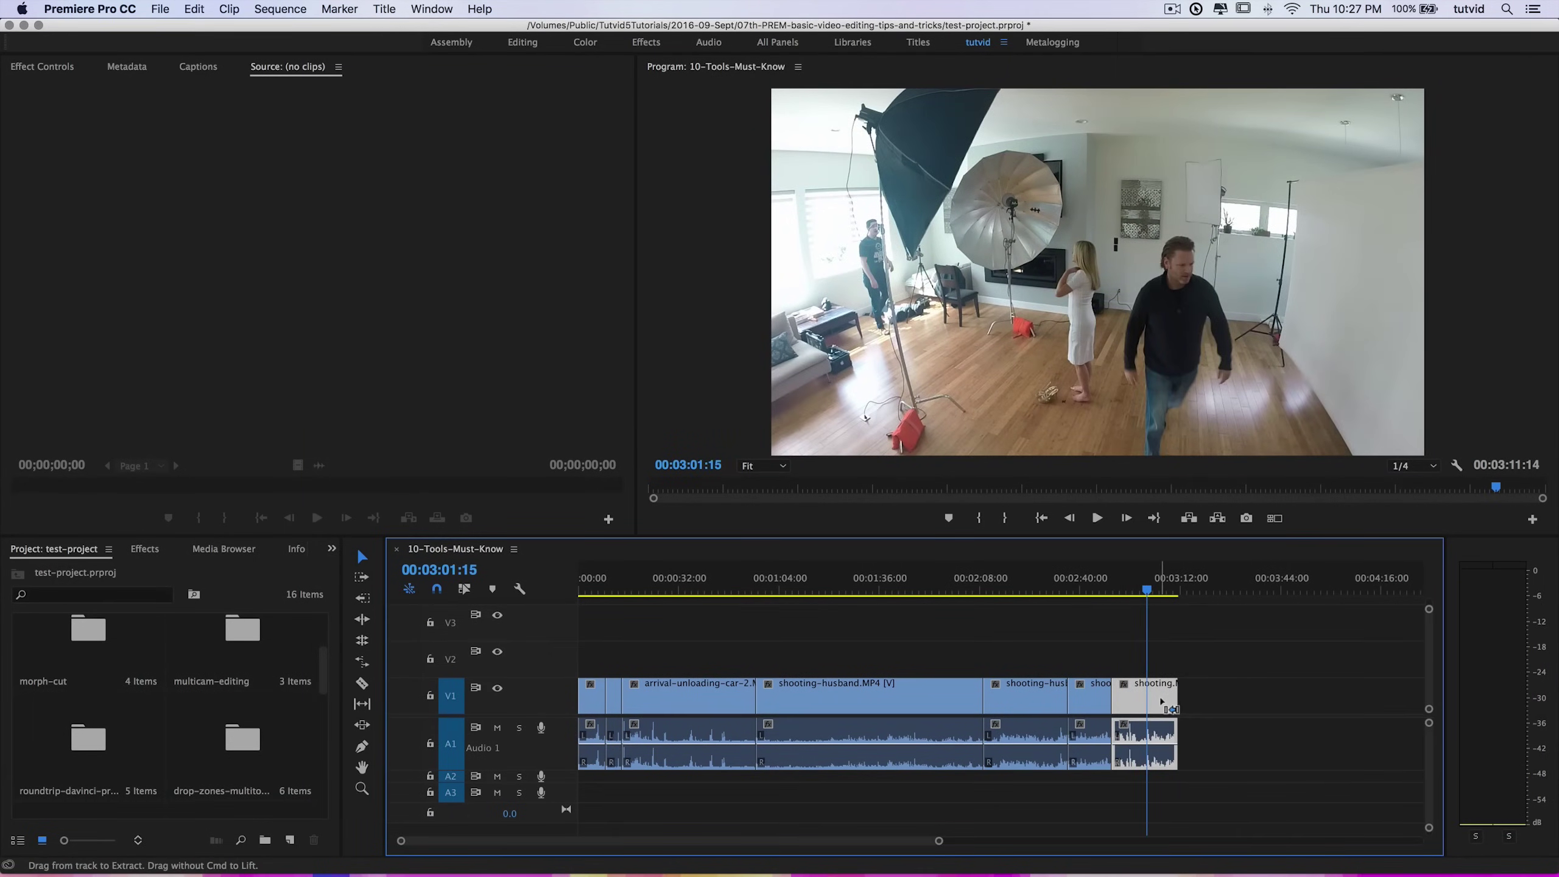
{"action": "left_click_drag", "start_coordinate": [1158, 701], "coordinate": [1104, 708]}
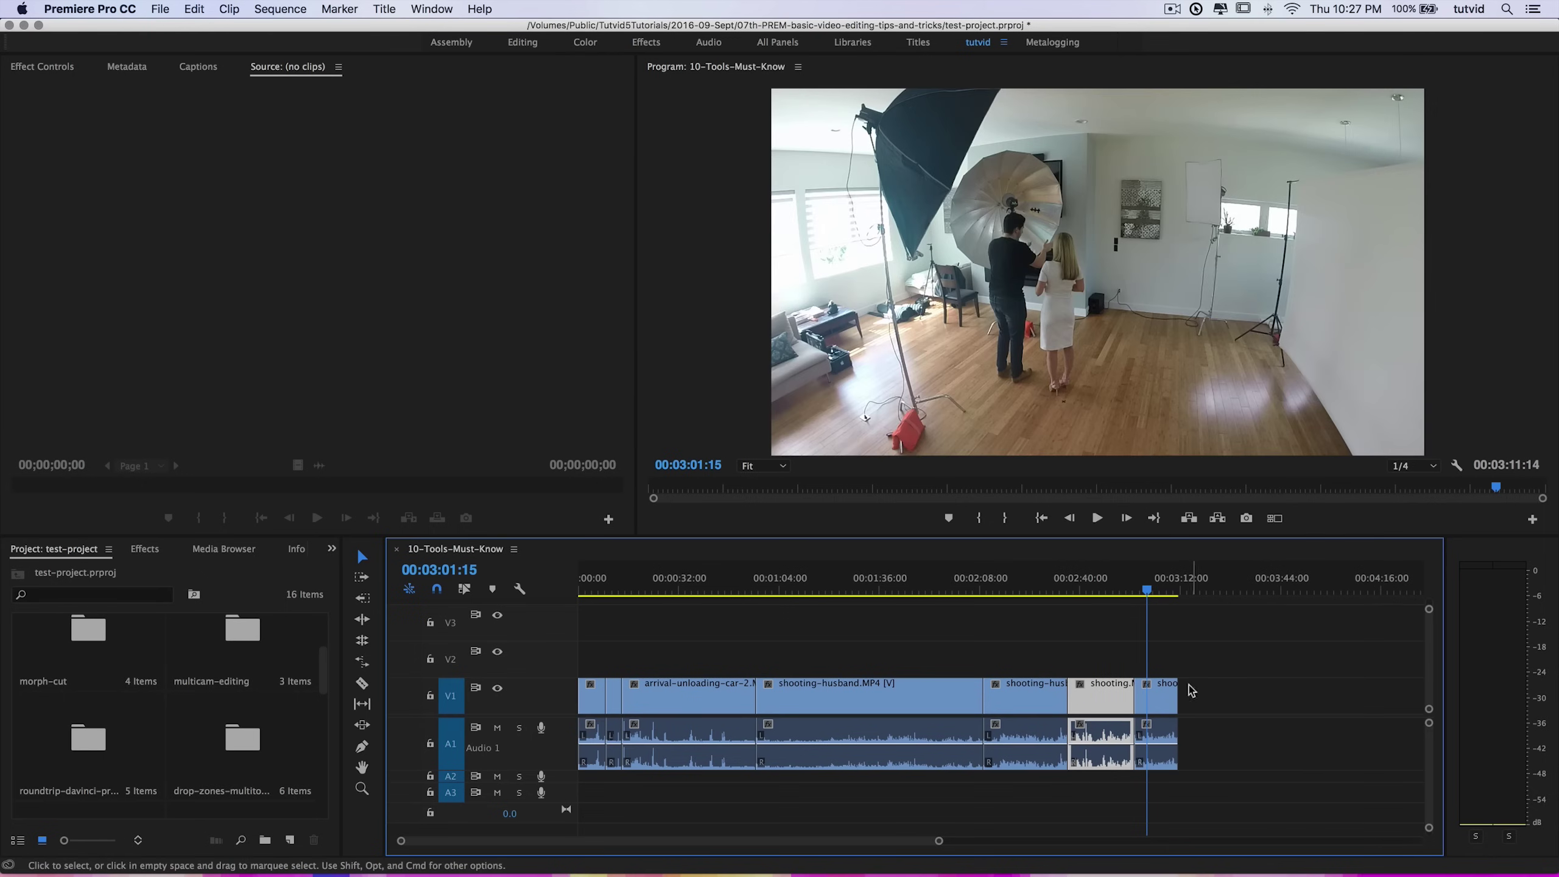
{"action": "left_click", "coordinate": [1077, 716]}
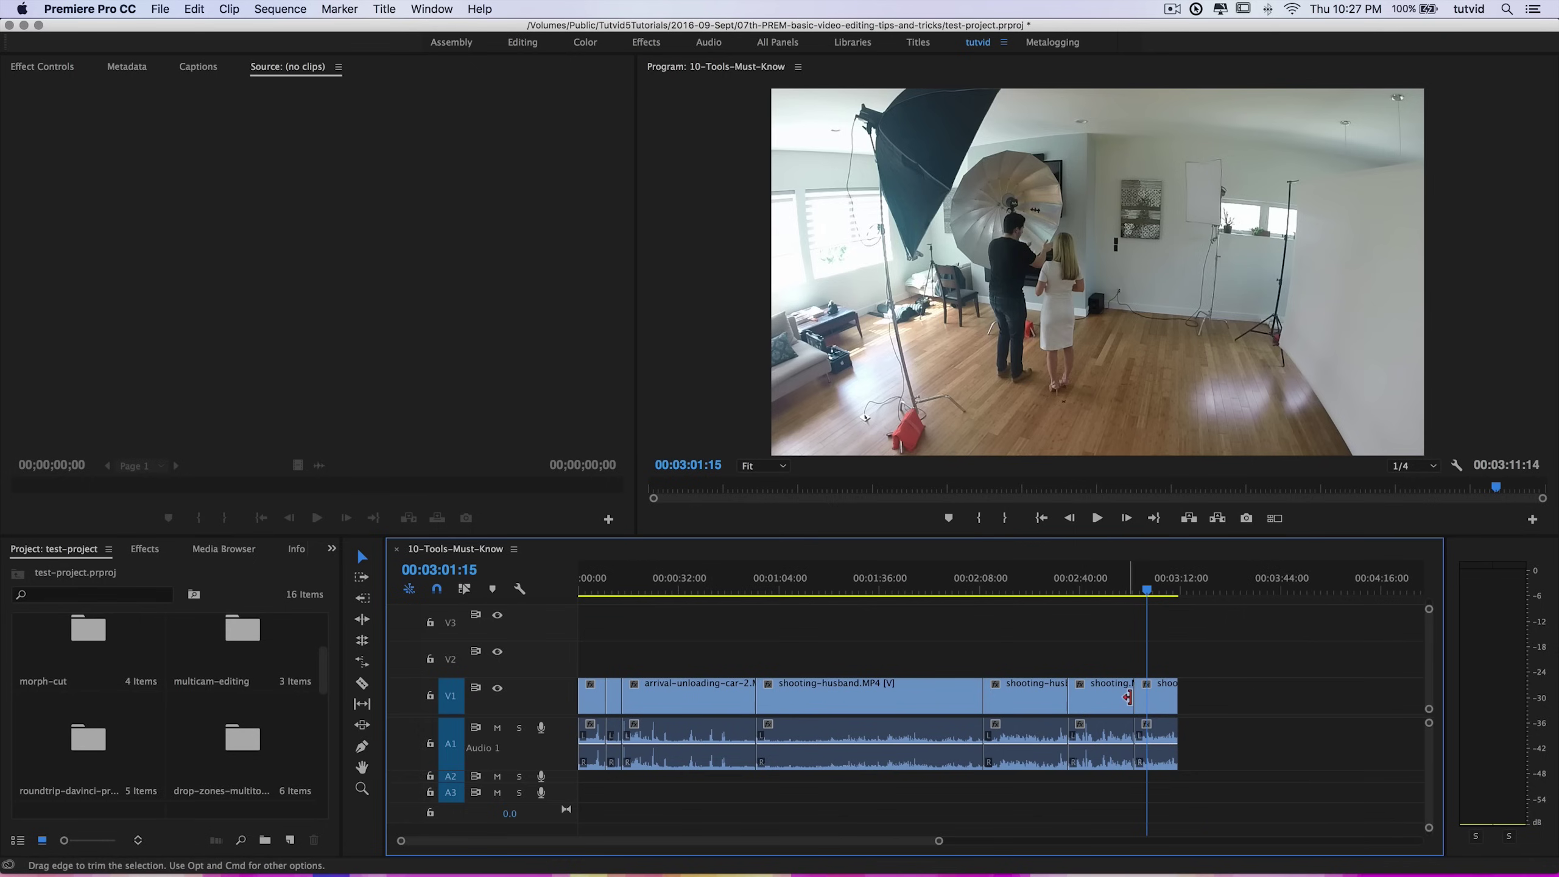
Select shooting-husband and the later video and audio clips one by one, then deselect all
{"action": "left_click", "coordinate": [1168, 734]}
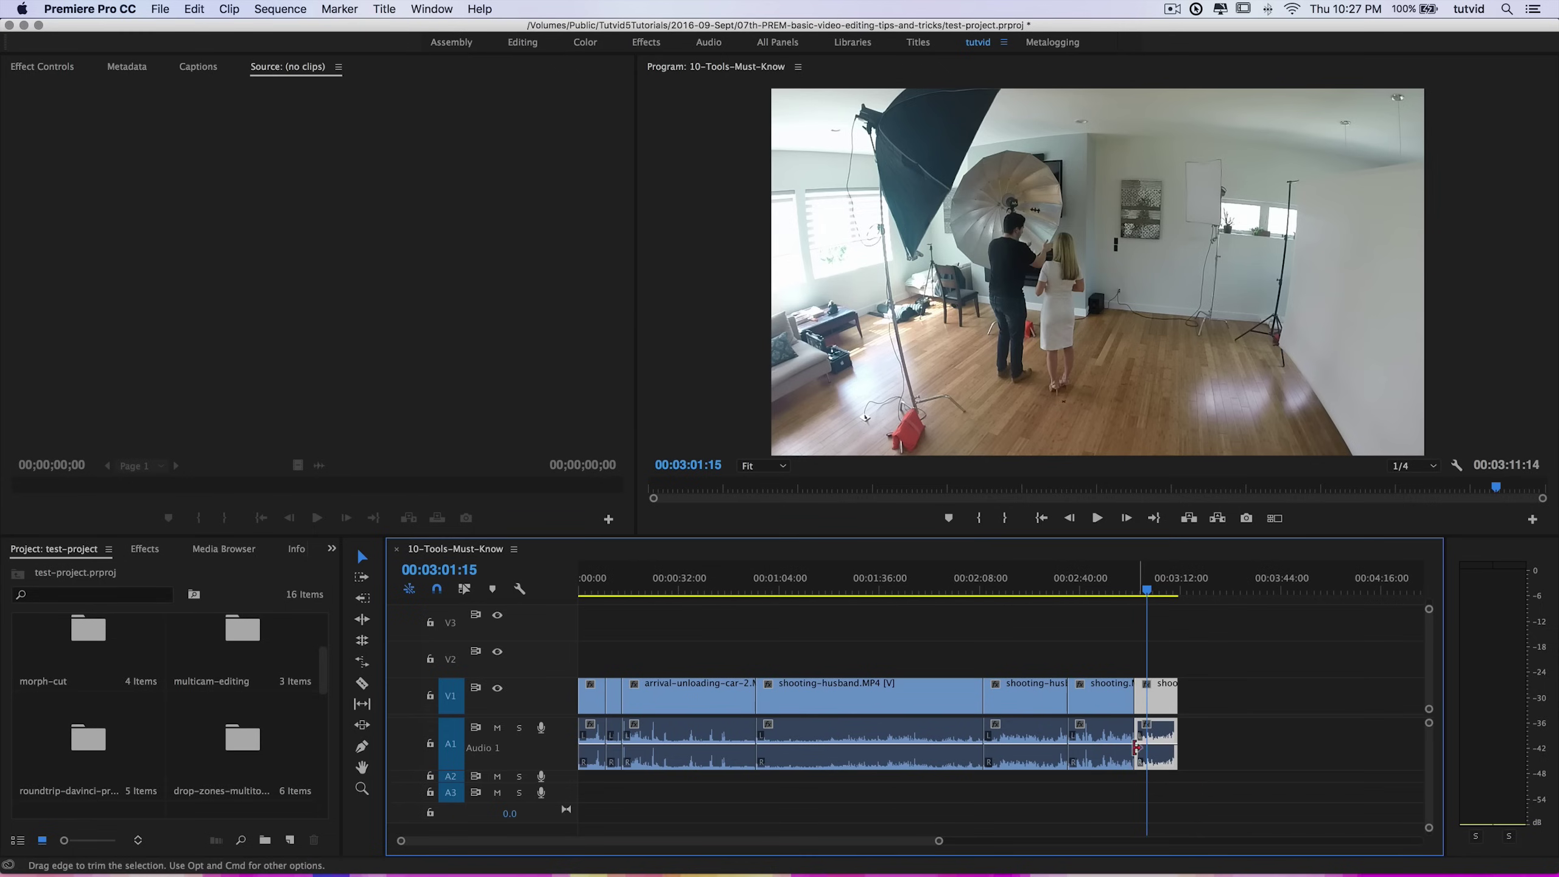
{"action": "left_click", "coordinate": [1073, 703], "text": "shift"}
{"action": "left_click", "coordinate": [1038, 697], "text": "shift"}
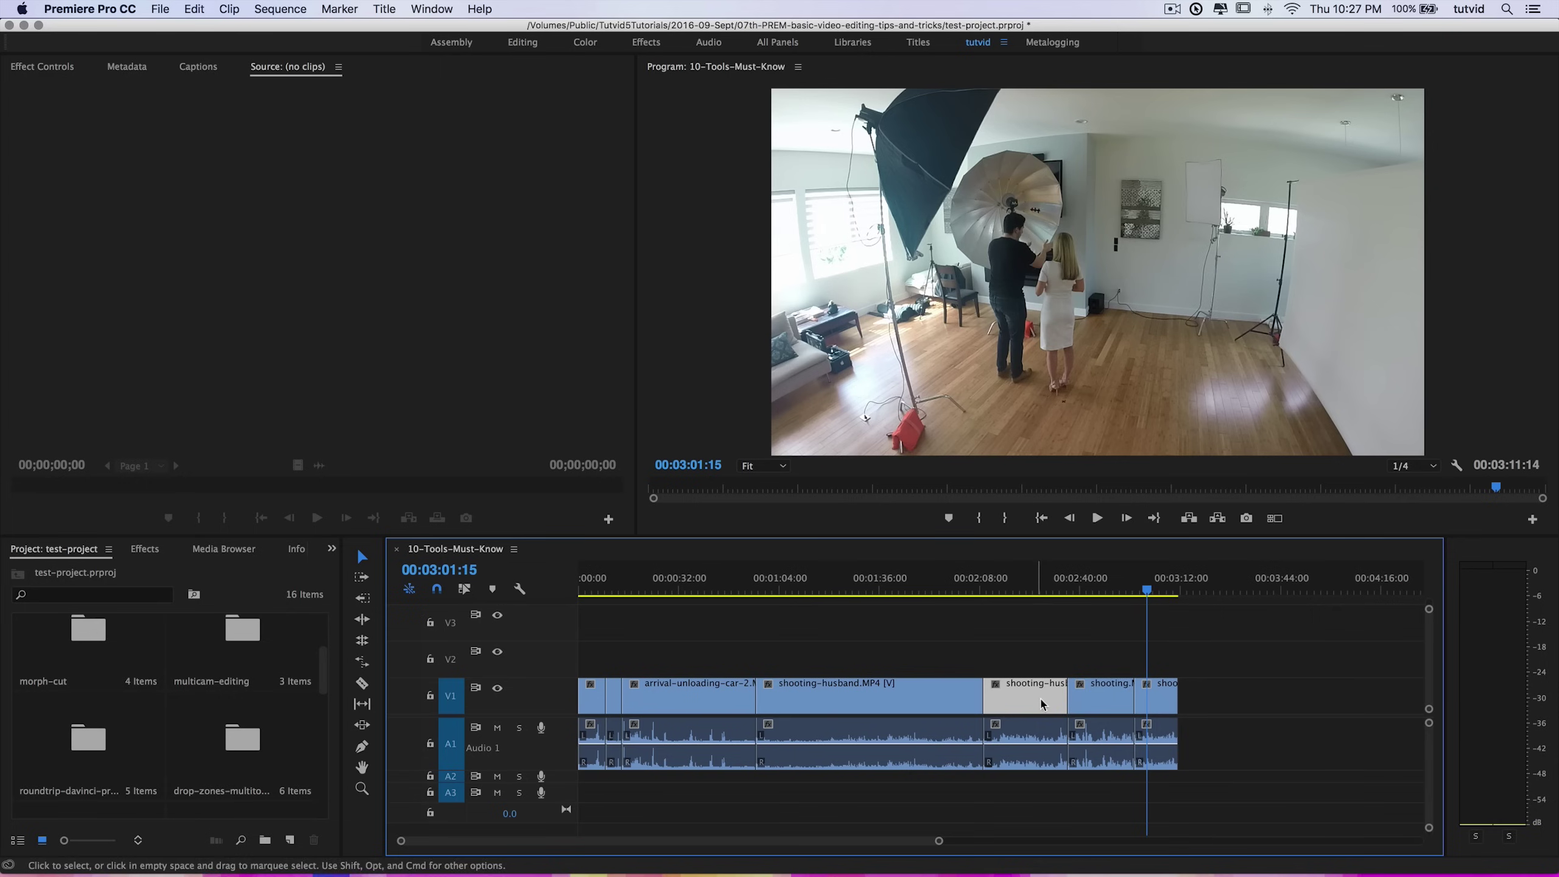
{"action": "left_click", "coordinate": [926, 707], "text": "shift"}
{"action": "left_click", "coordinate": [980, 739], "text": "shift"}
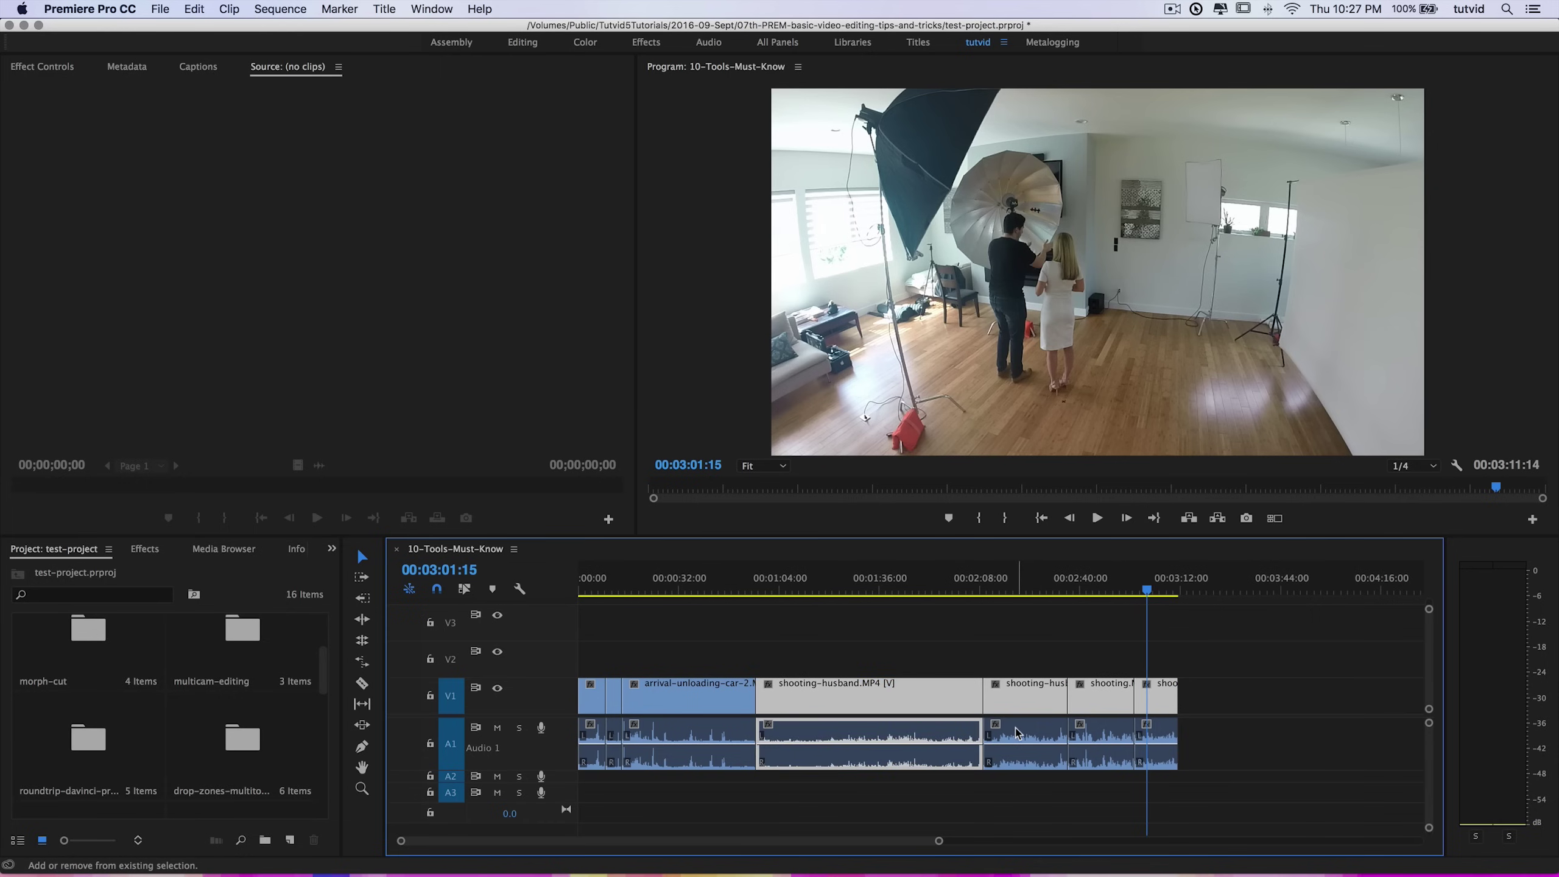
{"action": "left_click", "coordinate": [1019, 733], "text": "shift"}
{"action": "left_click", "coordinate": [1100, 737], "text": "shift"}
{"action": "left_click", "coordinate": [1170, 731], "text": "shift"}
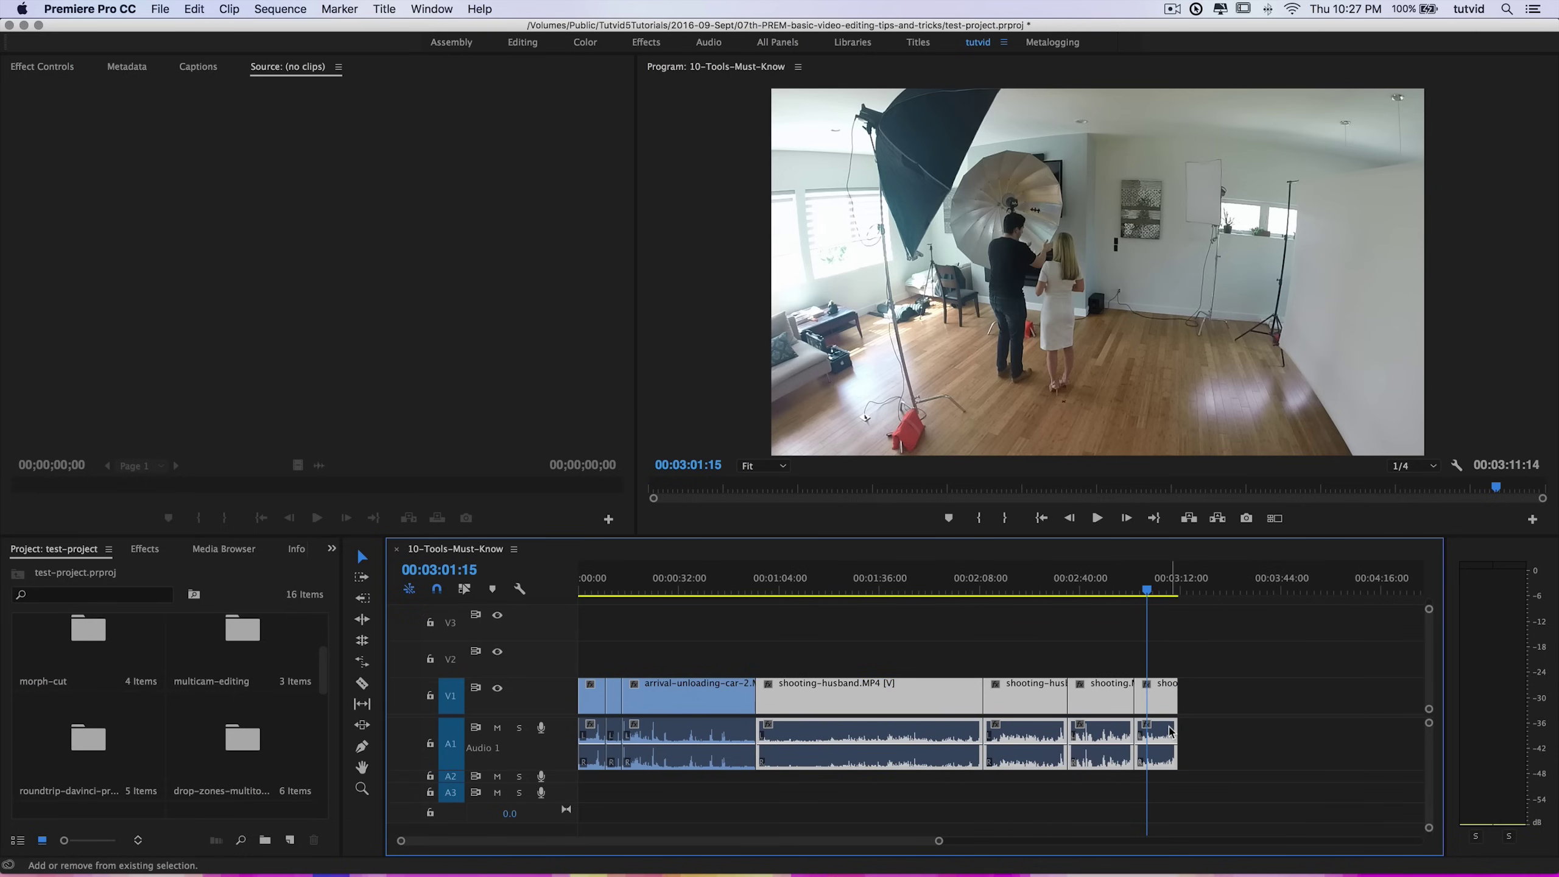
{"action": "left_click", "coordinate": [1257, 692]}
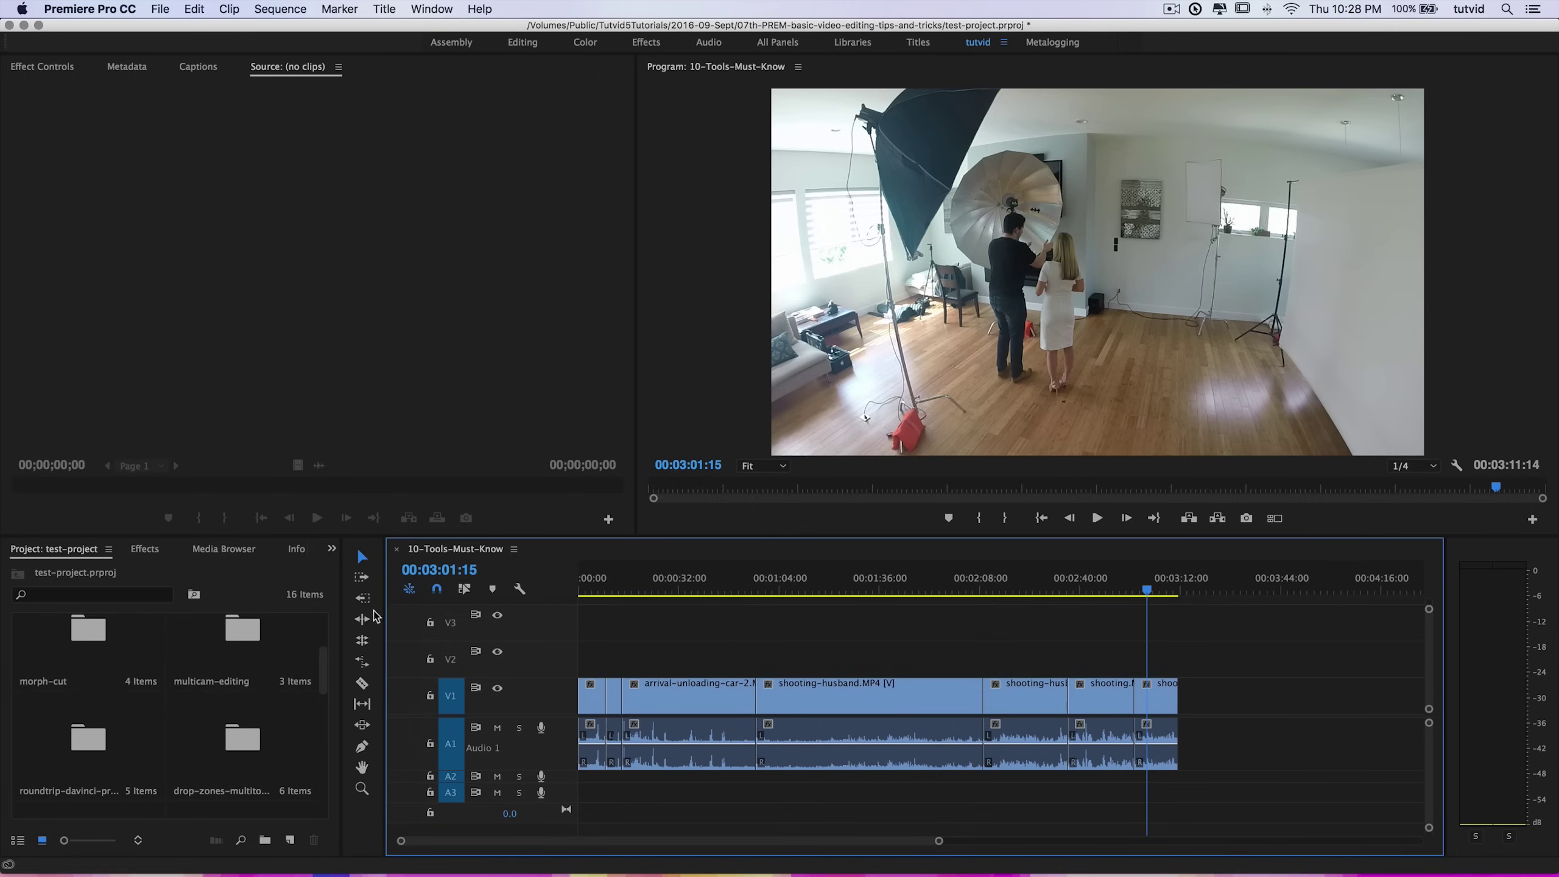
Switch between Track Select Forward and Selection, selecting then deselecting the shooting-husband clip
{"action": "left_click", "coordinate": [362, 577]}
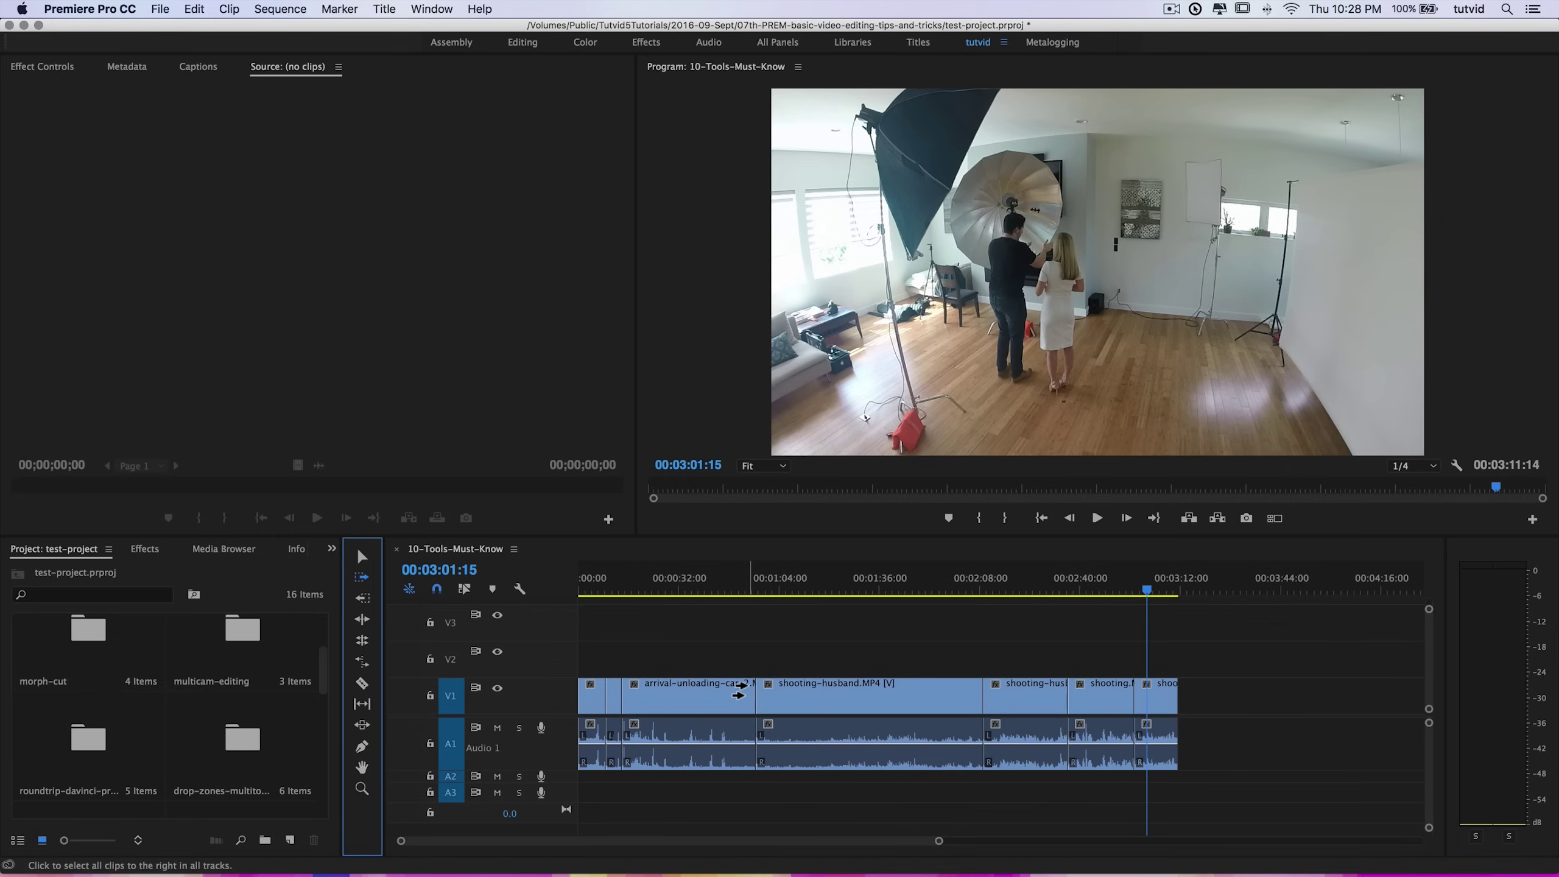
{"action": "key", "text": "v"}
{"action": "left_click_drag", "start_coordinate": [691, 652], "coordinate": [755, 765]}
{"action": "left_click_drag", "start_coordinate": [794, 641], "coordinate": [867, 791]}
{"action": "left_click", "coordinate": [809, 634]}
With Track Select Forward, push clips from shooting-husband onward right, then back left to close the gap
{"action": "left_click", "coordinate": [363, 579]}
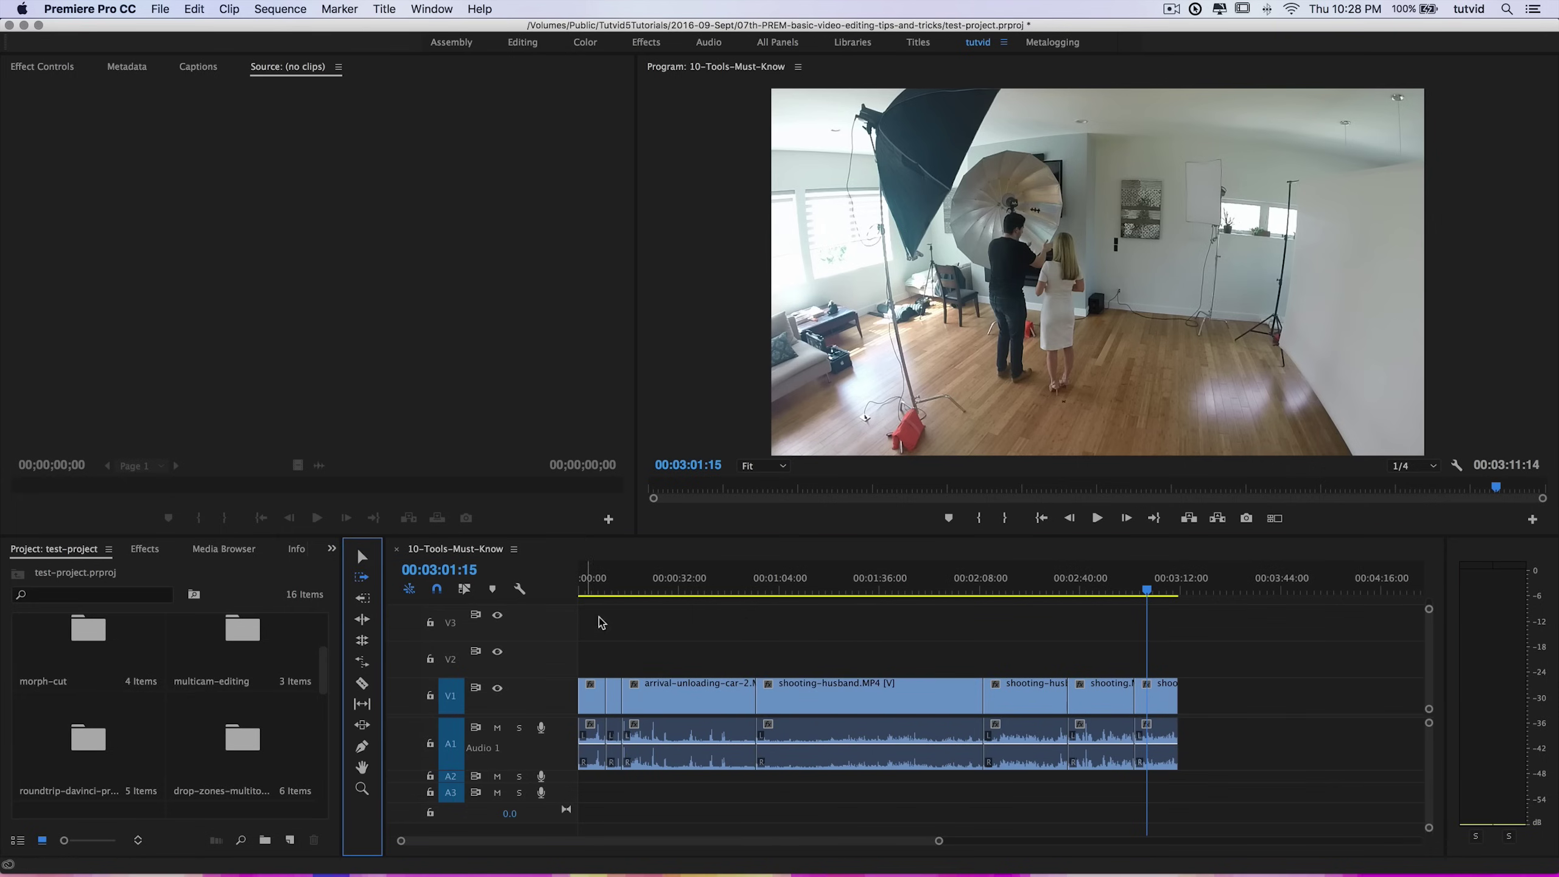
{"action": "left_click_drag", "start_coordinate": [847, 701], "coordinate": [1010, 700]}
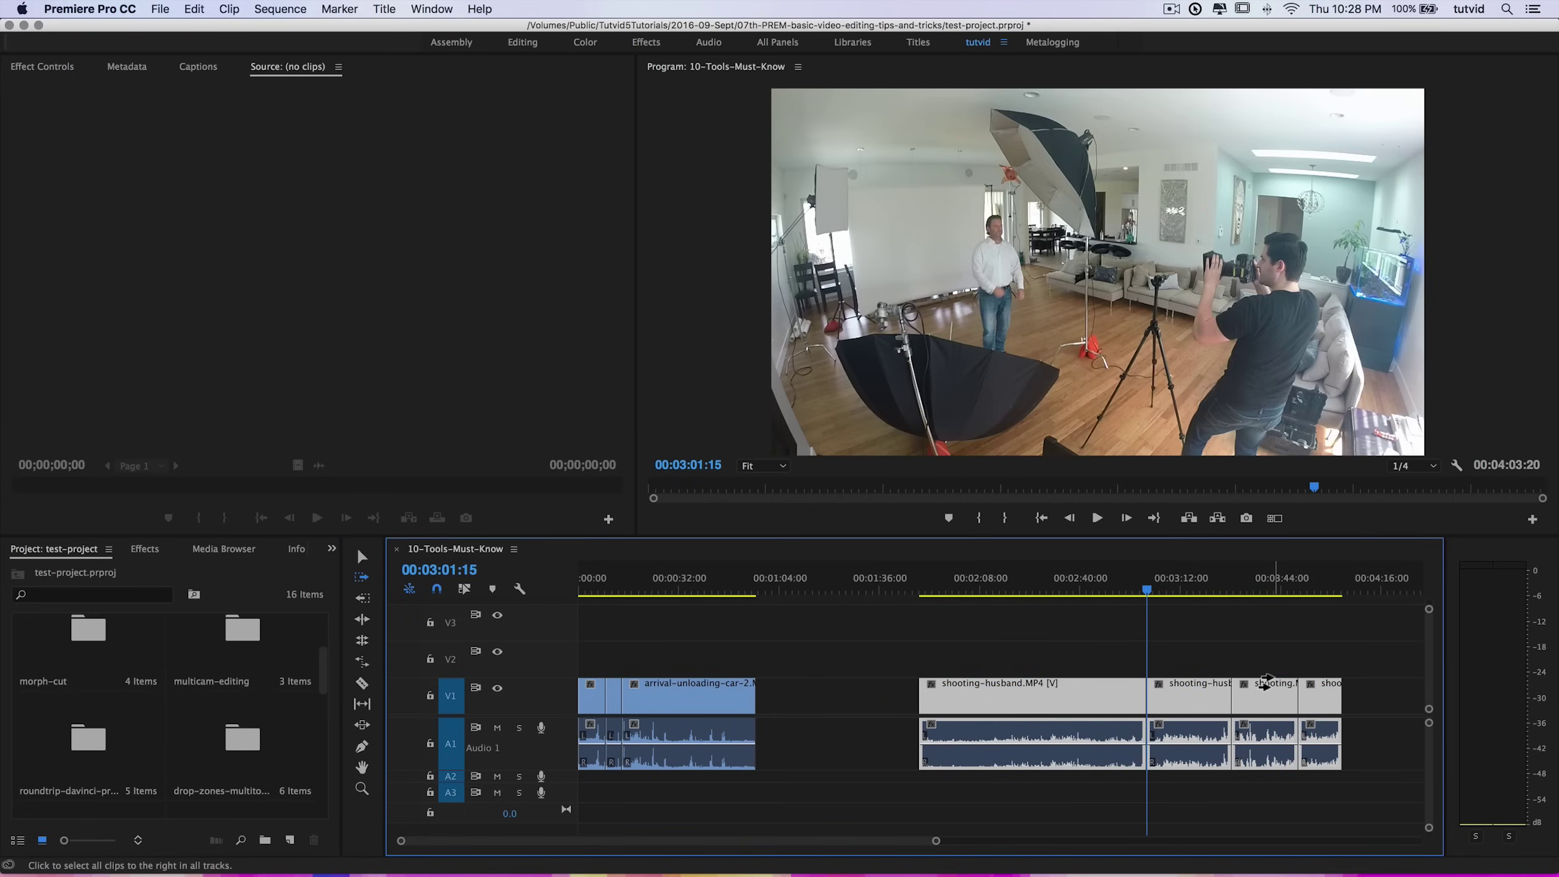
{"action": "left_click_drag", "start_coordinate": [1036, 691], "coordinate": [896, 711]}
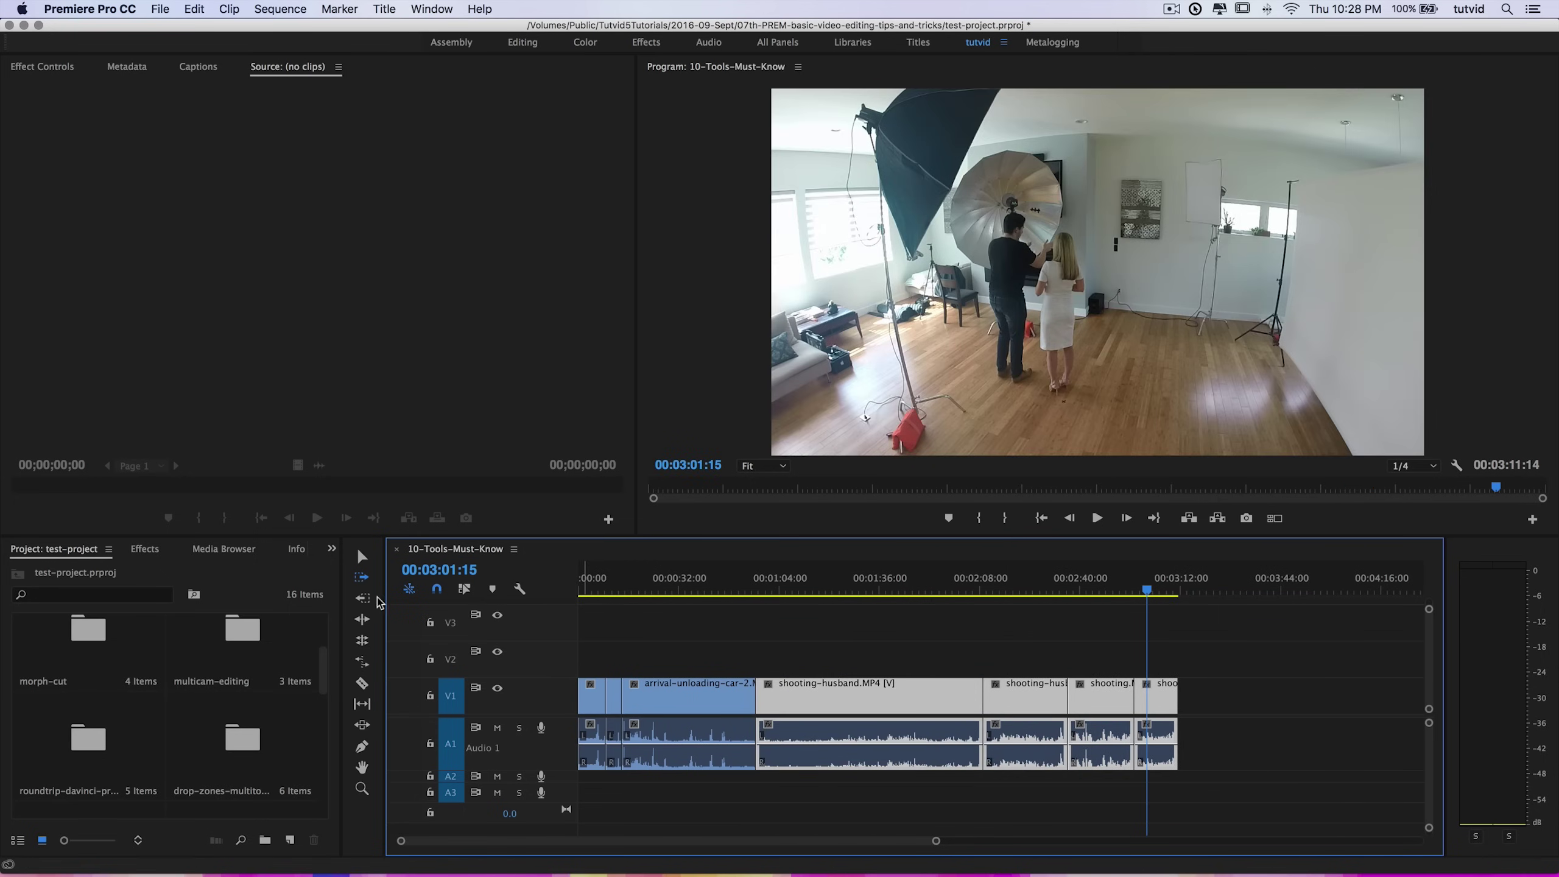
{"action": "left_click", "coordinate": [1182, 662]}
{"action": "key", "text": "v"}
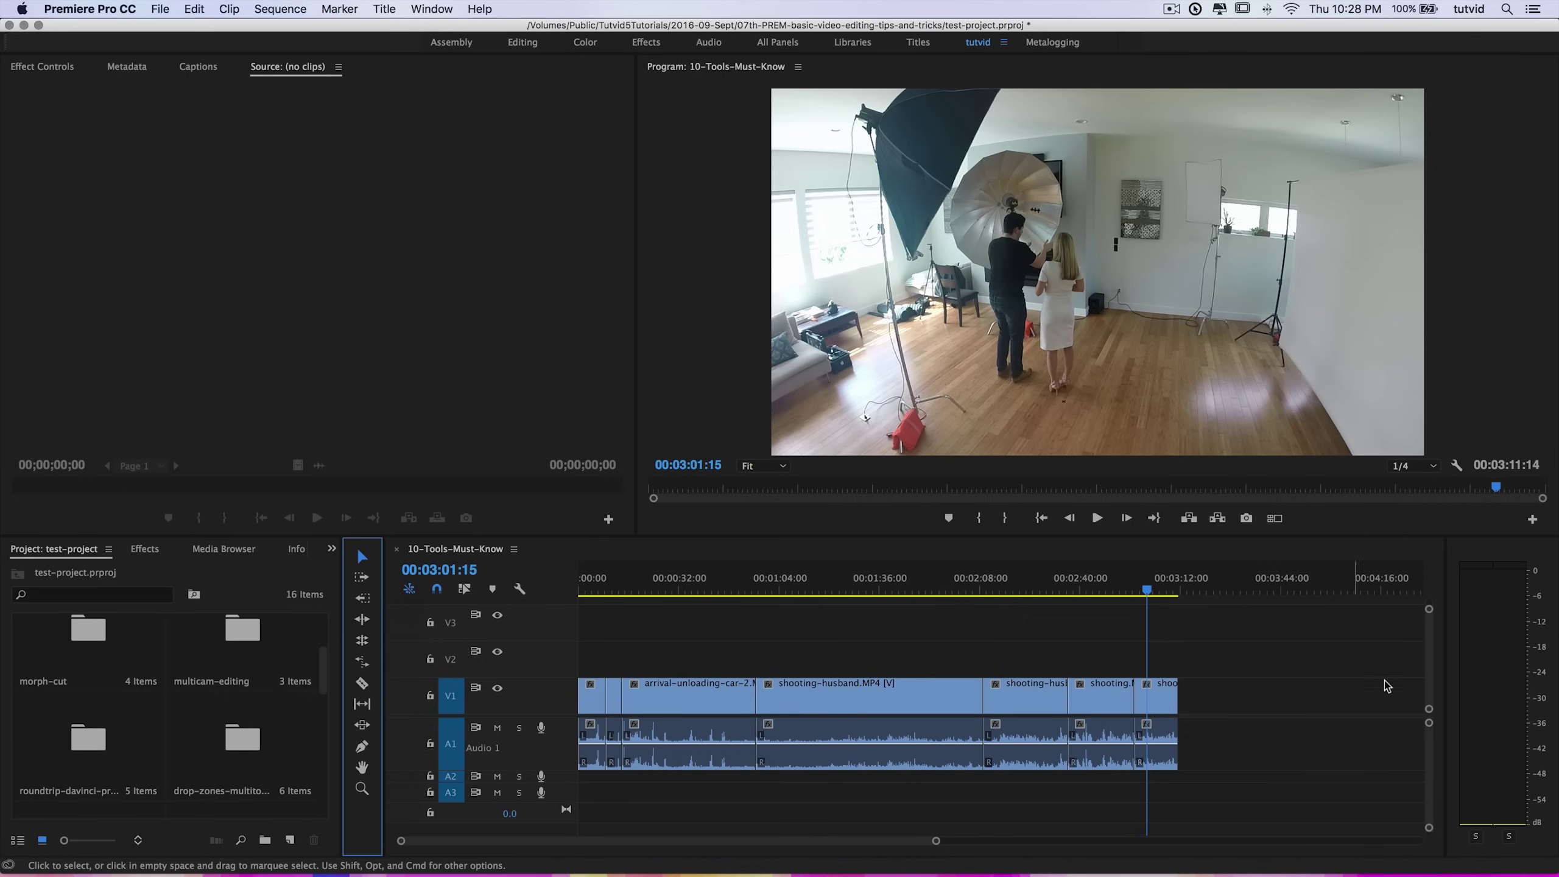
{"action": "left_click_drag", "start_coordinate": [1339, 642], "coordinate": [717, 743]}
{"action": "left_click_drag", "start_coordinate": [824, 697], "coordinate": [1037, 697]}
{"action": "left_click", "coordinate": [884, 591]}
{"action": "left_click_drag", "start_coordinate": [852, 594], "coordinate": [793, 586]}
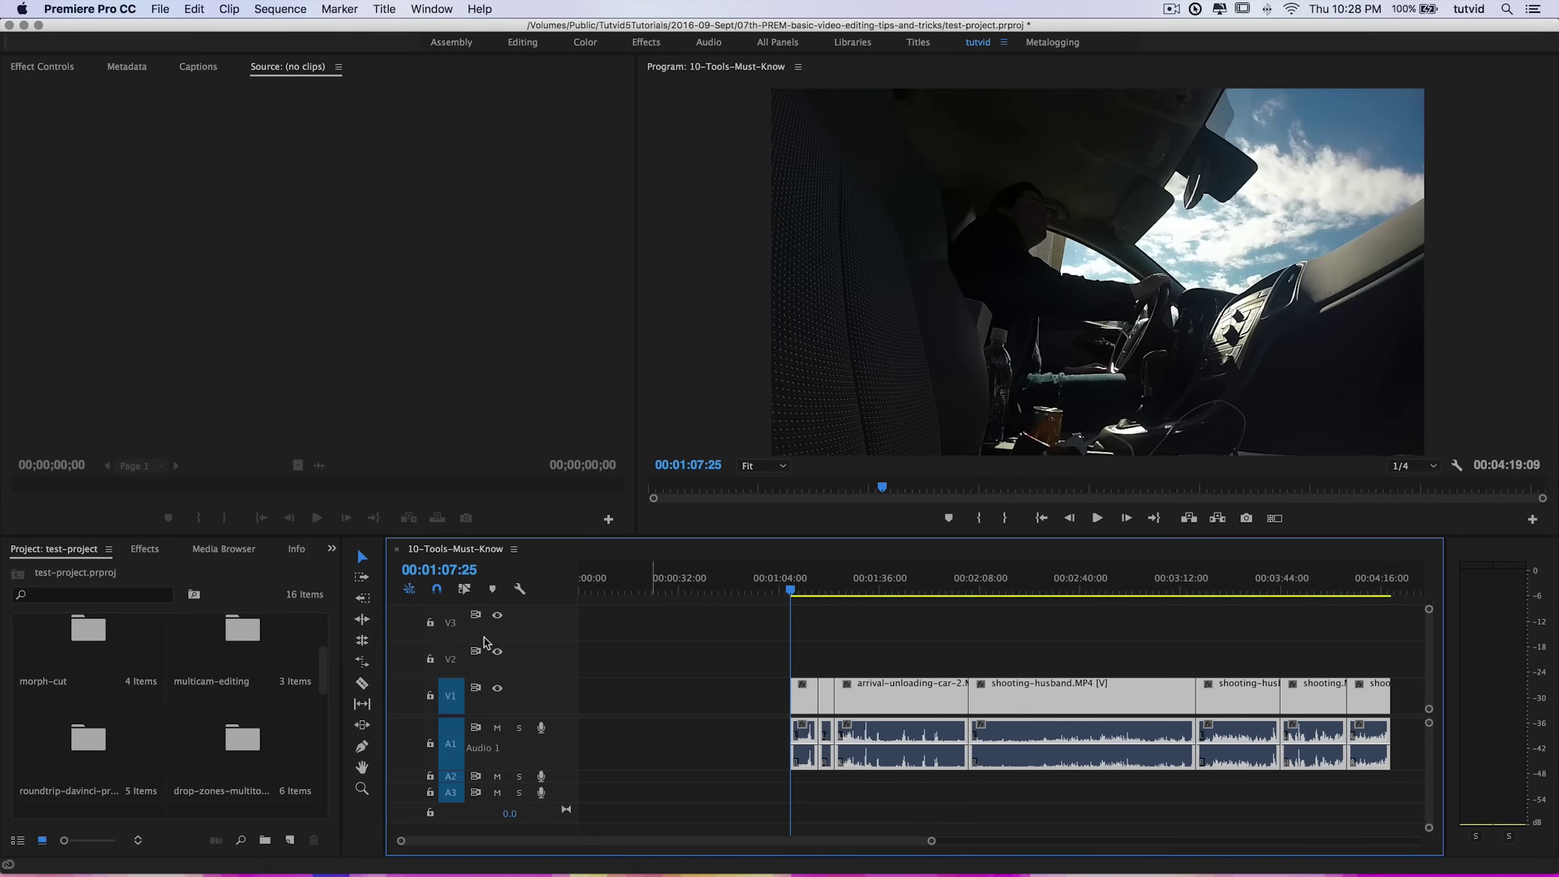
{"action": "left_click", "coordinate": [363, 598]}
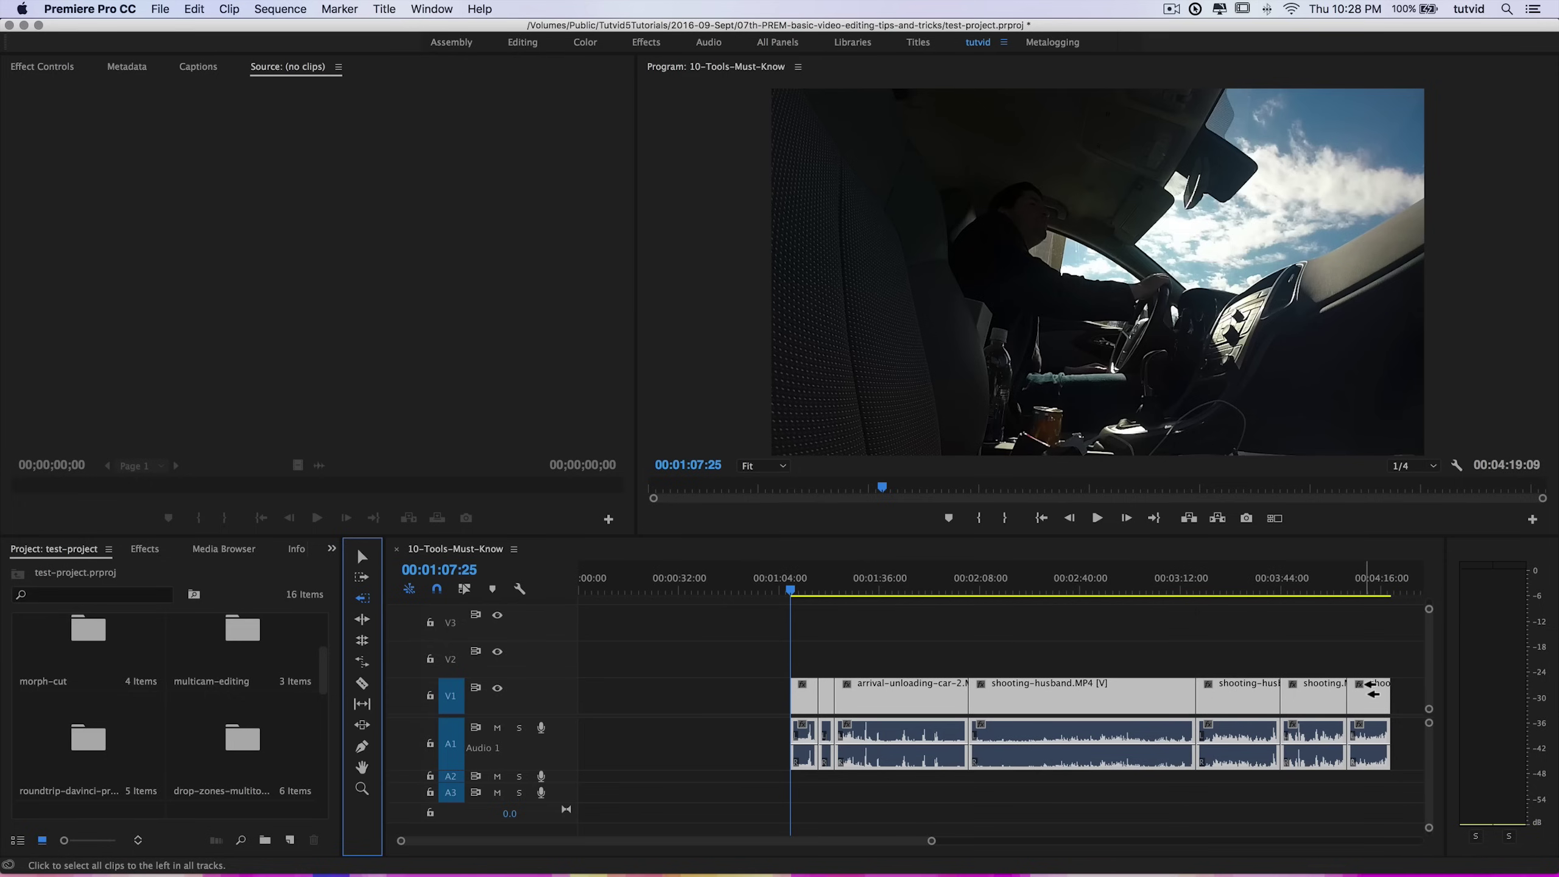
{"action": "left_click_drag", "start_coordinate": [1364, 701], "coordinate": [831, 746]}
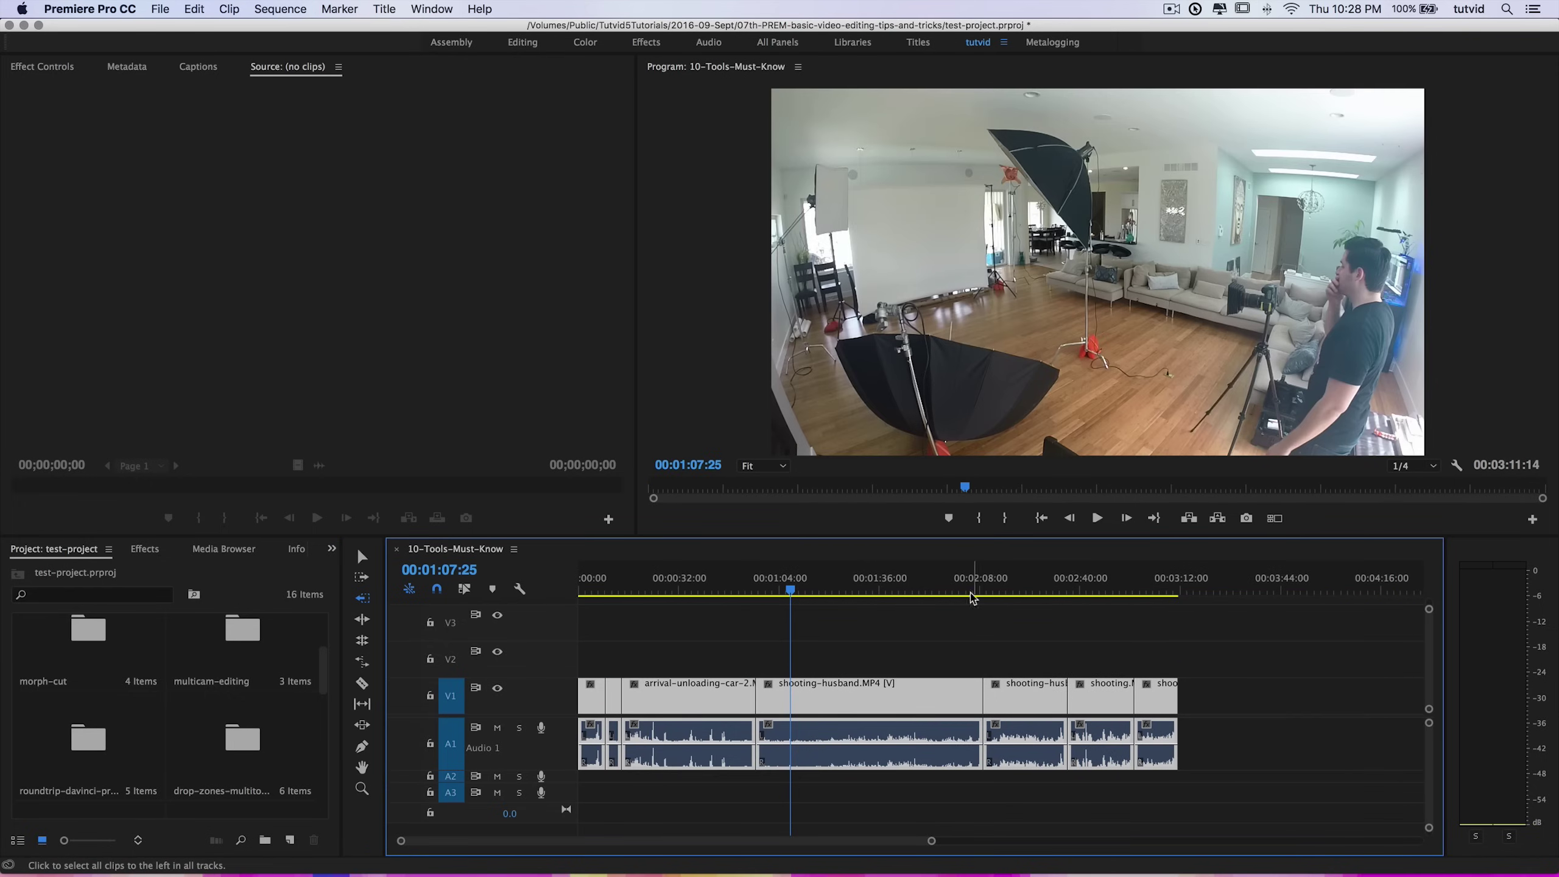
{"action": "left_click", "coordinate": [362, 556]}
{"action": "key", "text": "super+z"}
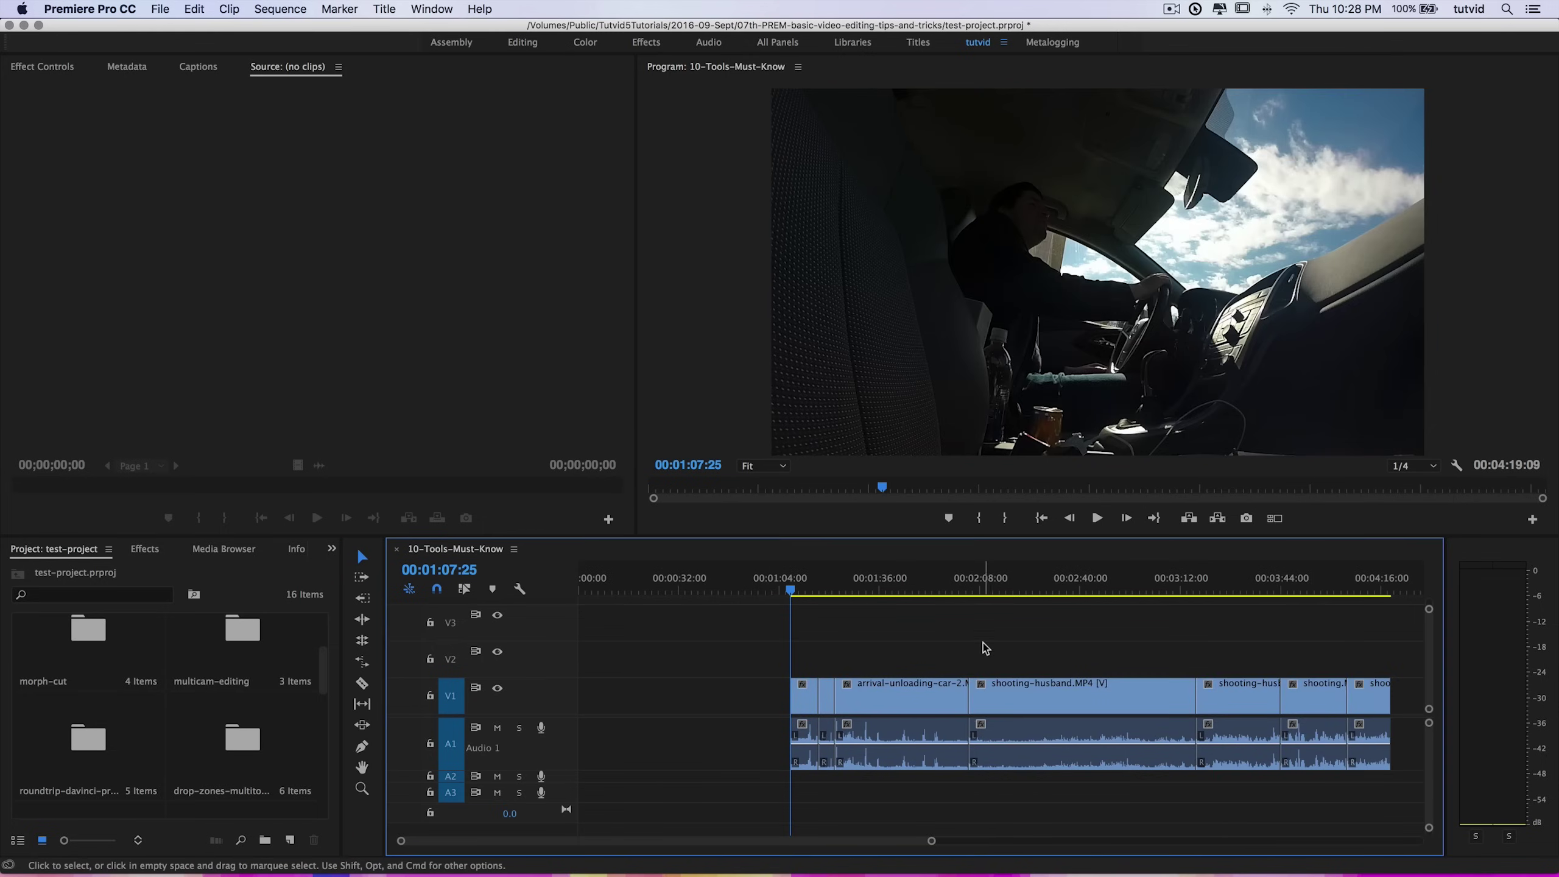
{"action": "left_click", "coordinate": [986, 650]}
{"action": "left_click", "coordinate": [362, 601]}
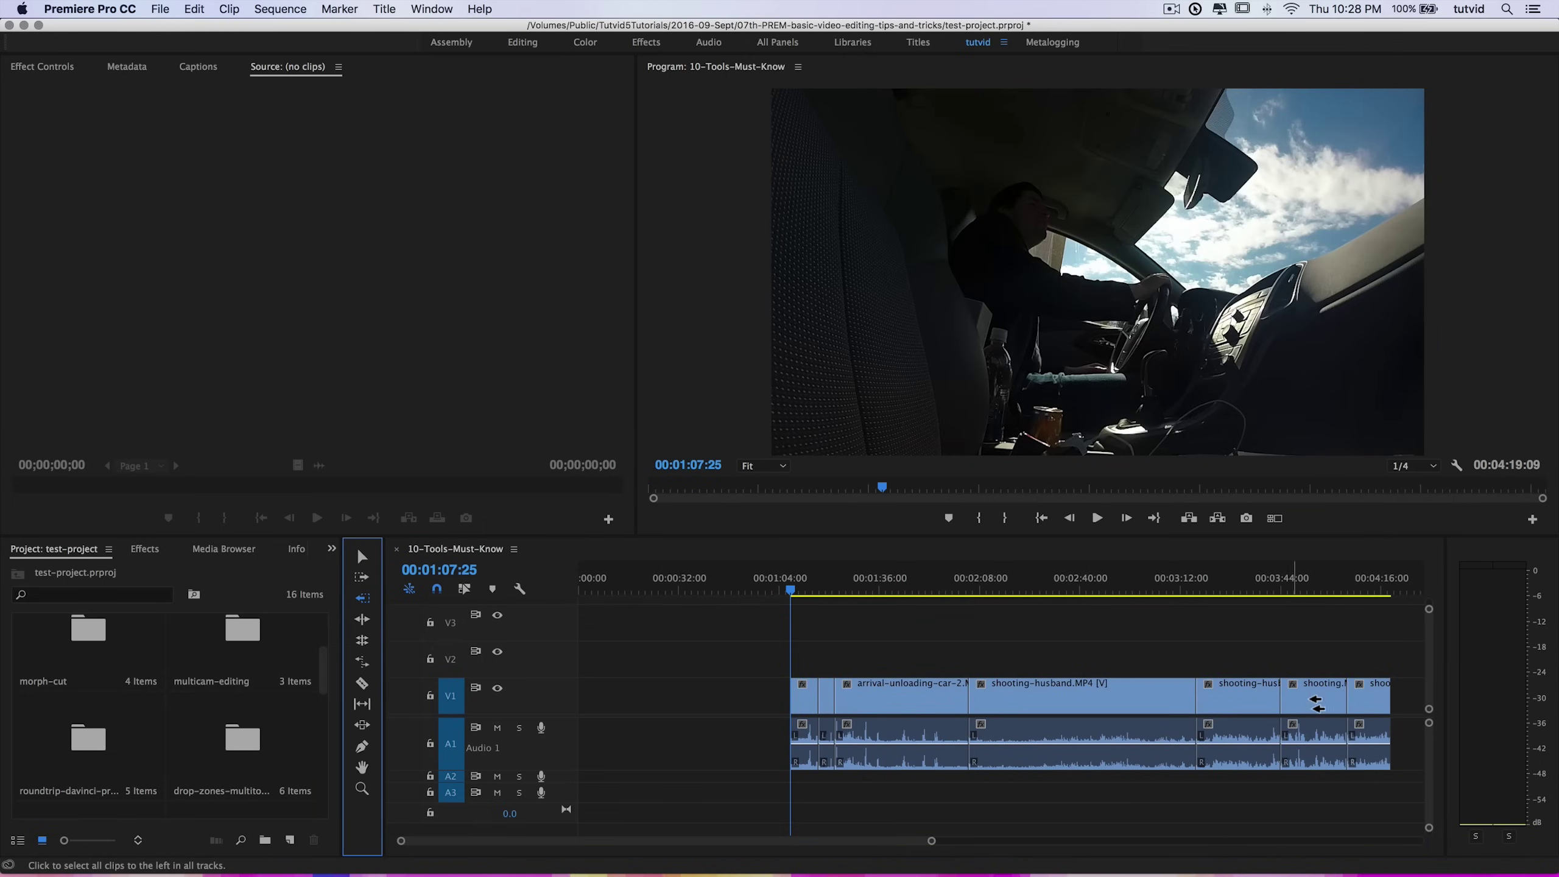
{"action": "left_click_drag", "start_coordinate": [1369, 692], "coordinate": [756, 701]}
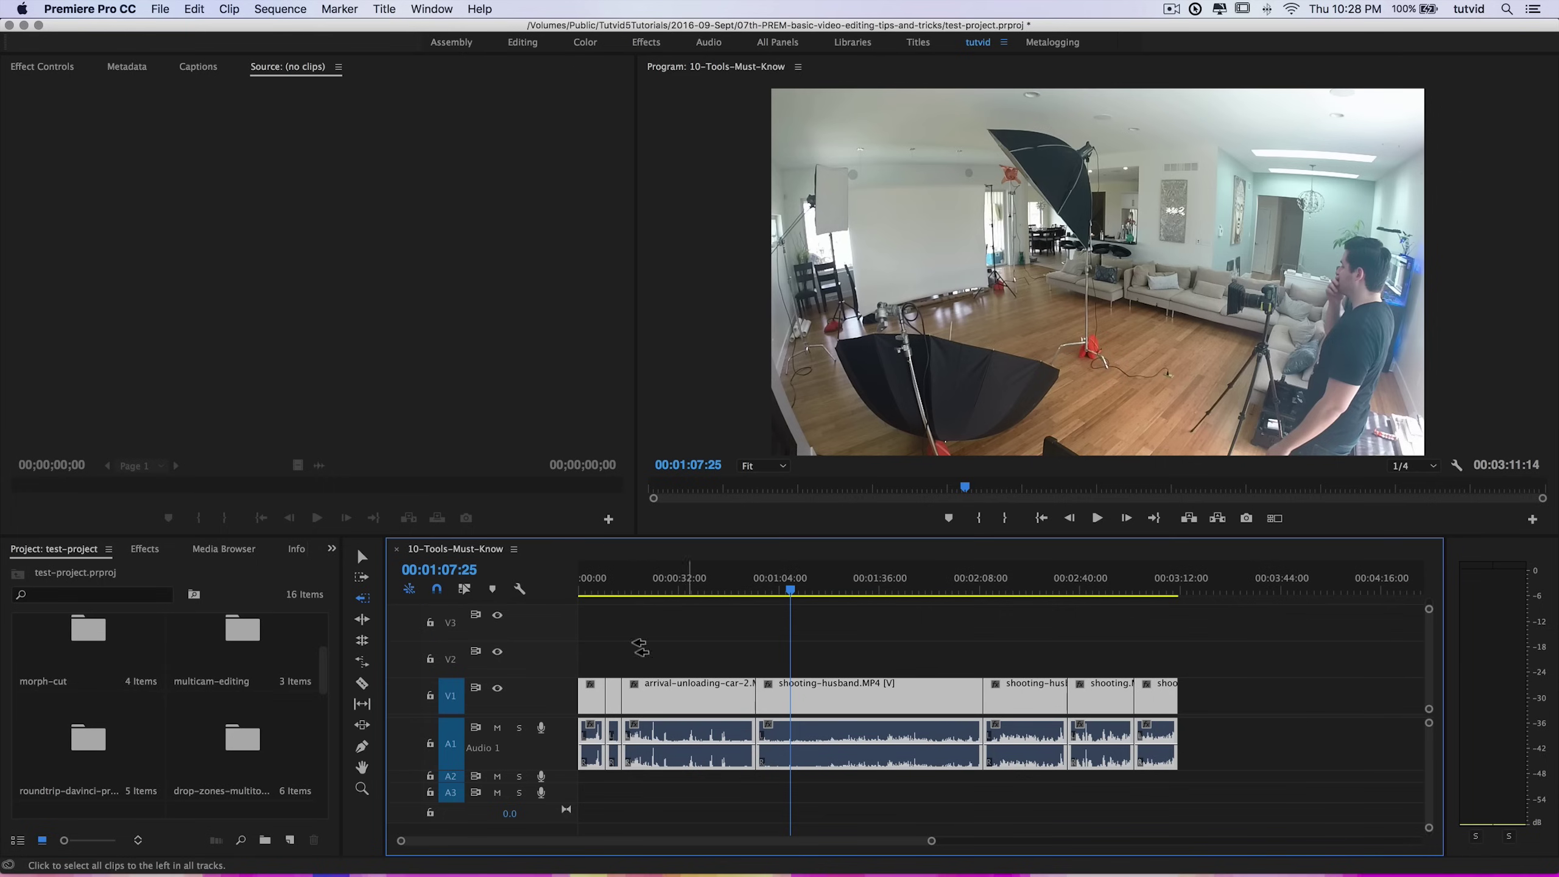
{"action": "left_click", "coordinate": [368, 623]}
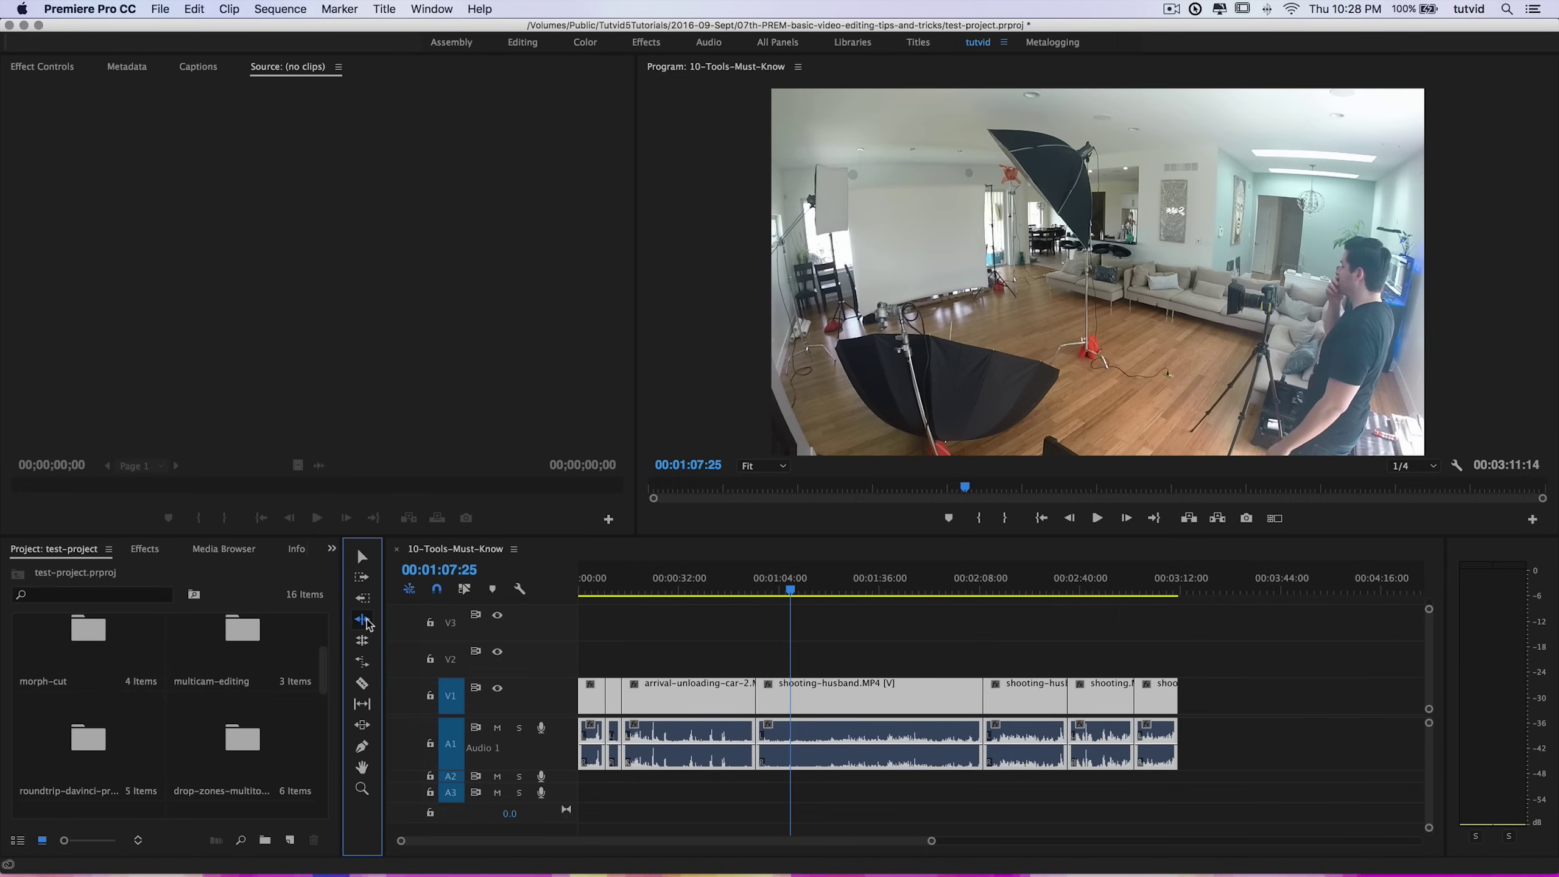
{"action": "left_click", "coordinate": [814, 584]}
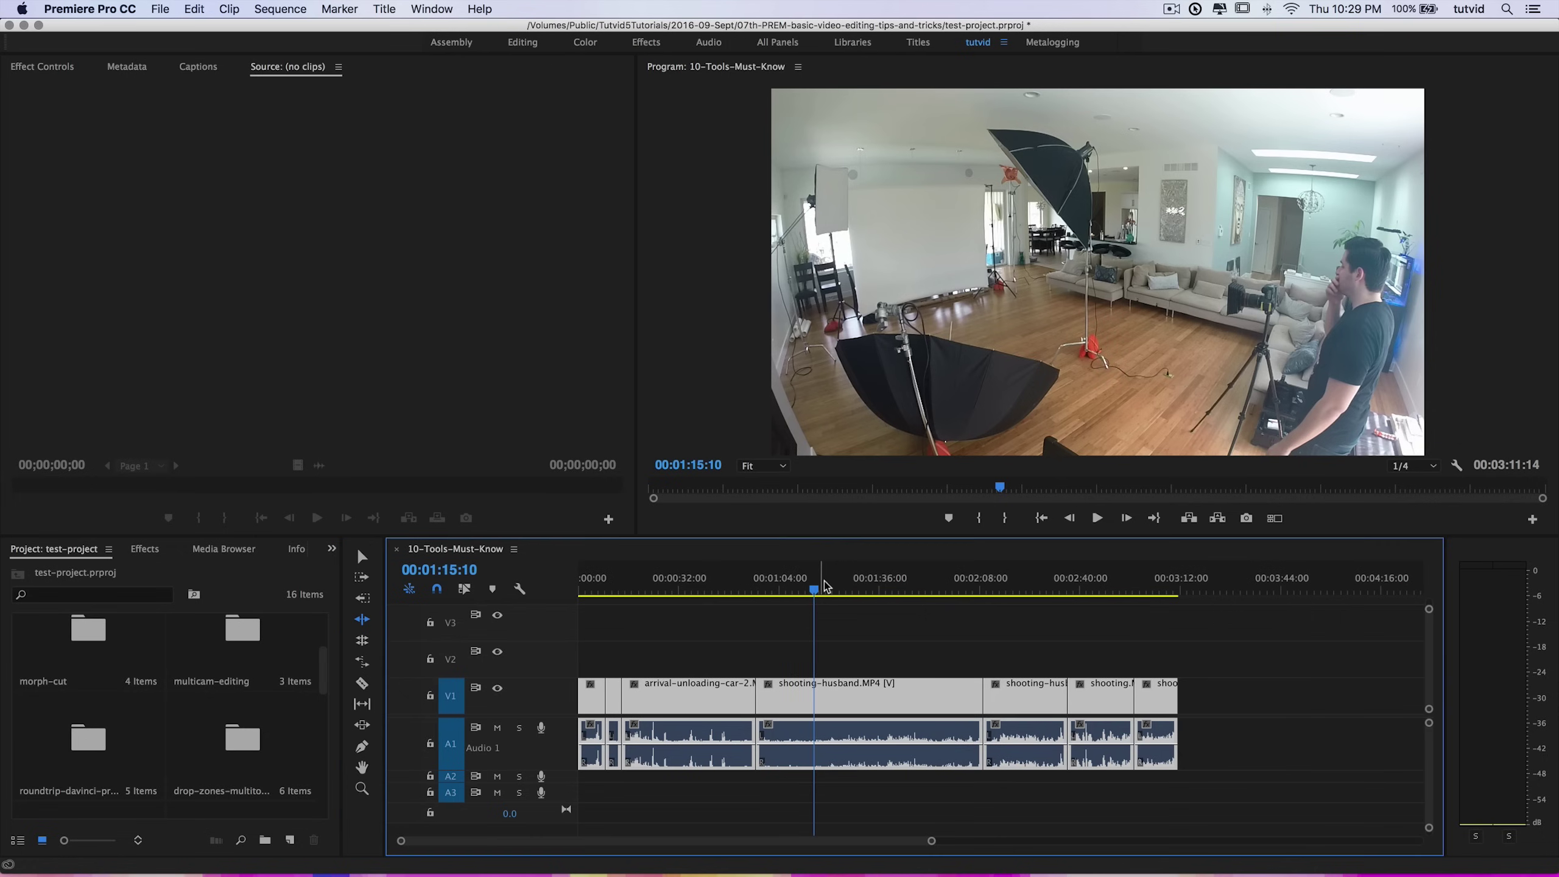
{"action": "left_click", "coordinate": [363, 557]}
{"action": "left_click", "coordinate": [933, 638]}
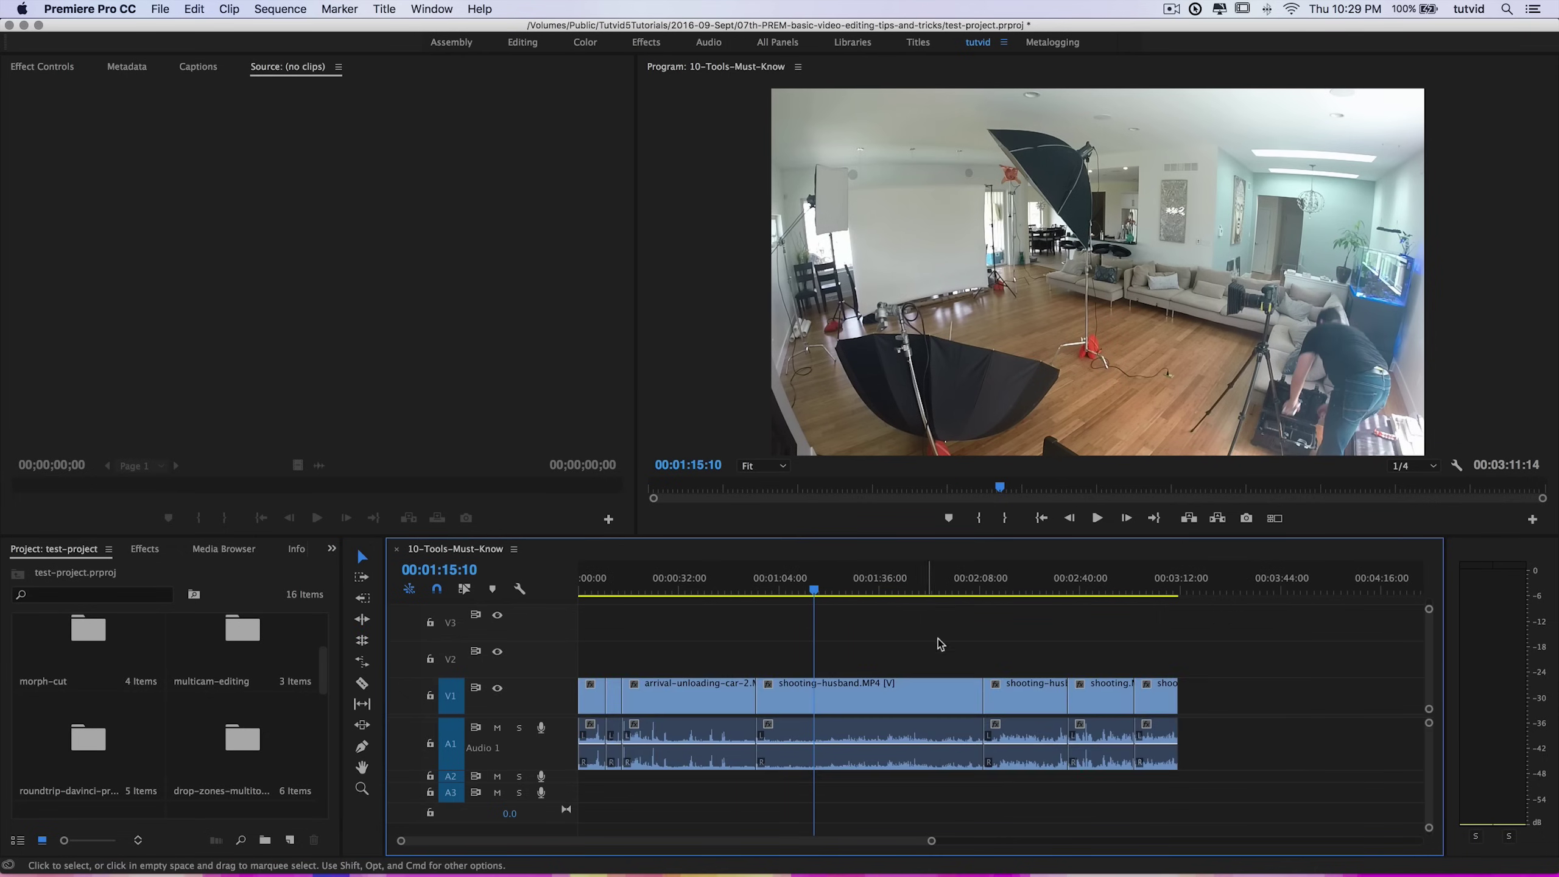
{"action": "left_click", "coordinate": [943, 588]}
{"action": "mouse_move", "coordinate": [946, 590]}
{"action": "left_mouse_down"}
{"action": "mouse_move", "coordinate": [963, 589]}
{"action": "mouse_move", "coordinate": [949, 588]}
{"action": "left_mouse_up"}
{"action": "left_click", "coordinate": [962, 650]}
{"action": "left_click_drag", "start_coordinate": [915, 640], "coordinate": [968, 793]}
{"action": "left_click_drag", "start_coordinate": [976, 691], "coordinate": [948, 690]}
{"action": "left_click_drag", "start_coordinate": [1005, 635], "coordinate": [1189, 773]}
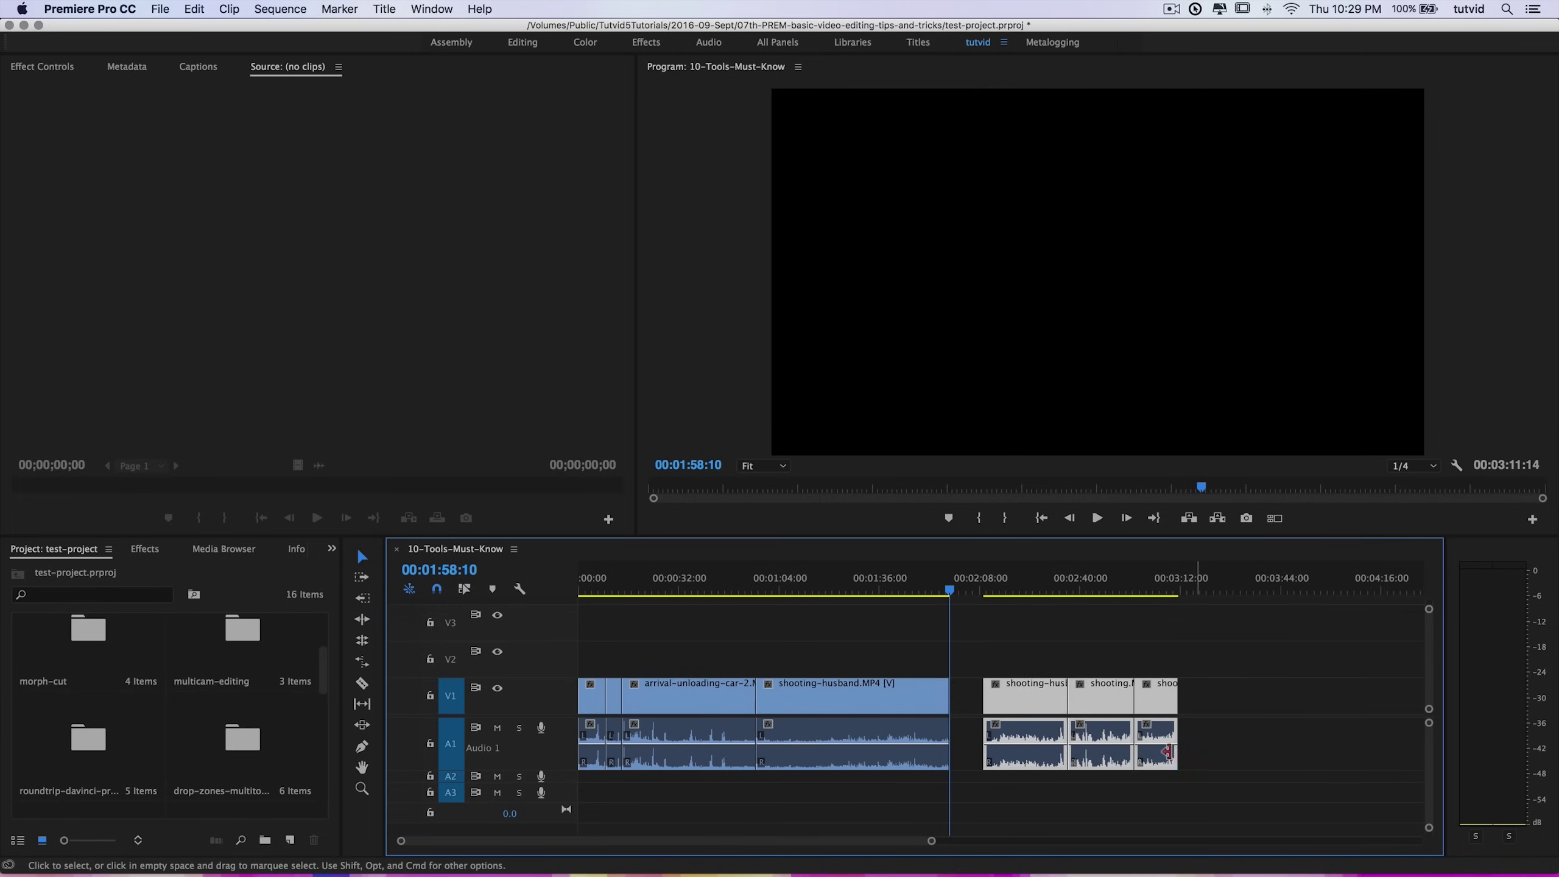
{"action": "key", "text": "super+z"}
{"action": "key", "text": "super+z"}
{"action": "key", "text": "super+z"}
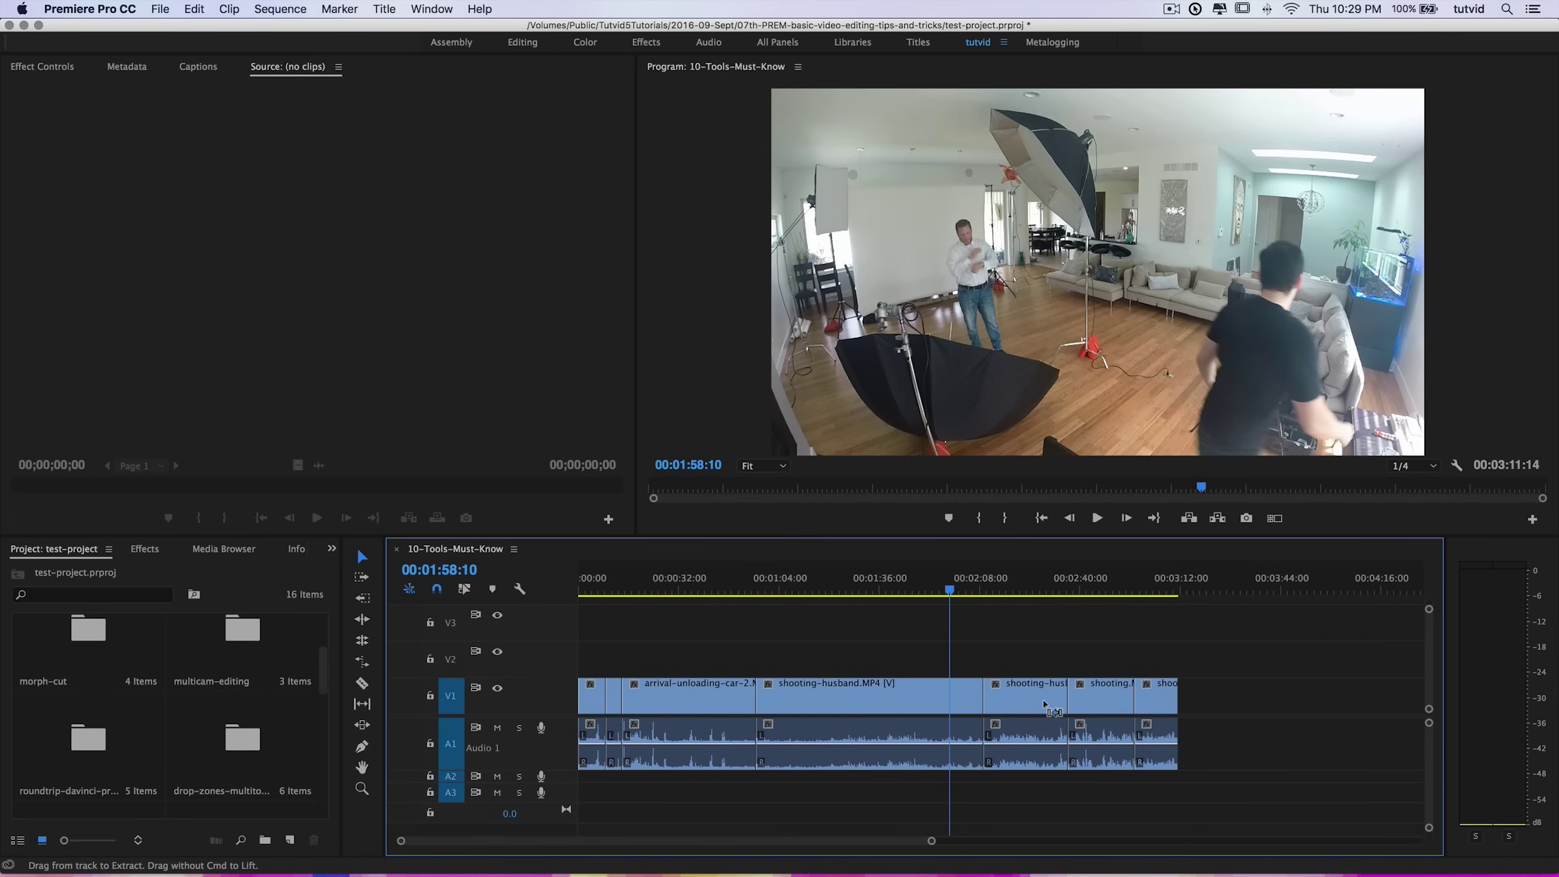
{"action": "left_click", "coordinate": [371, 623]}
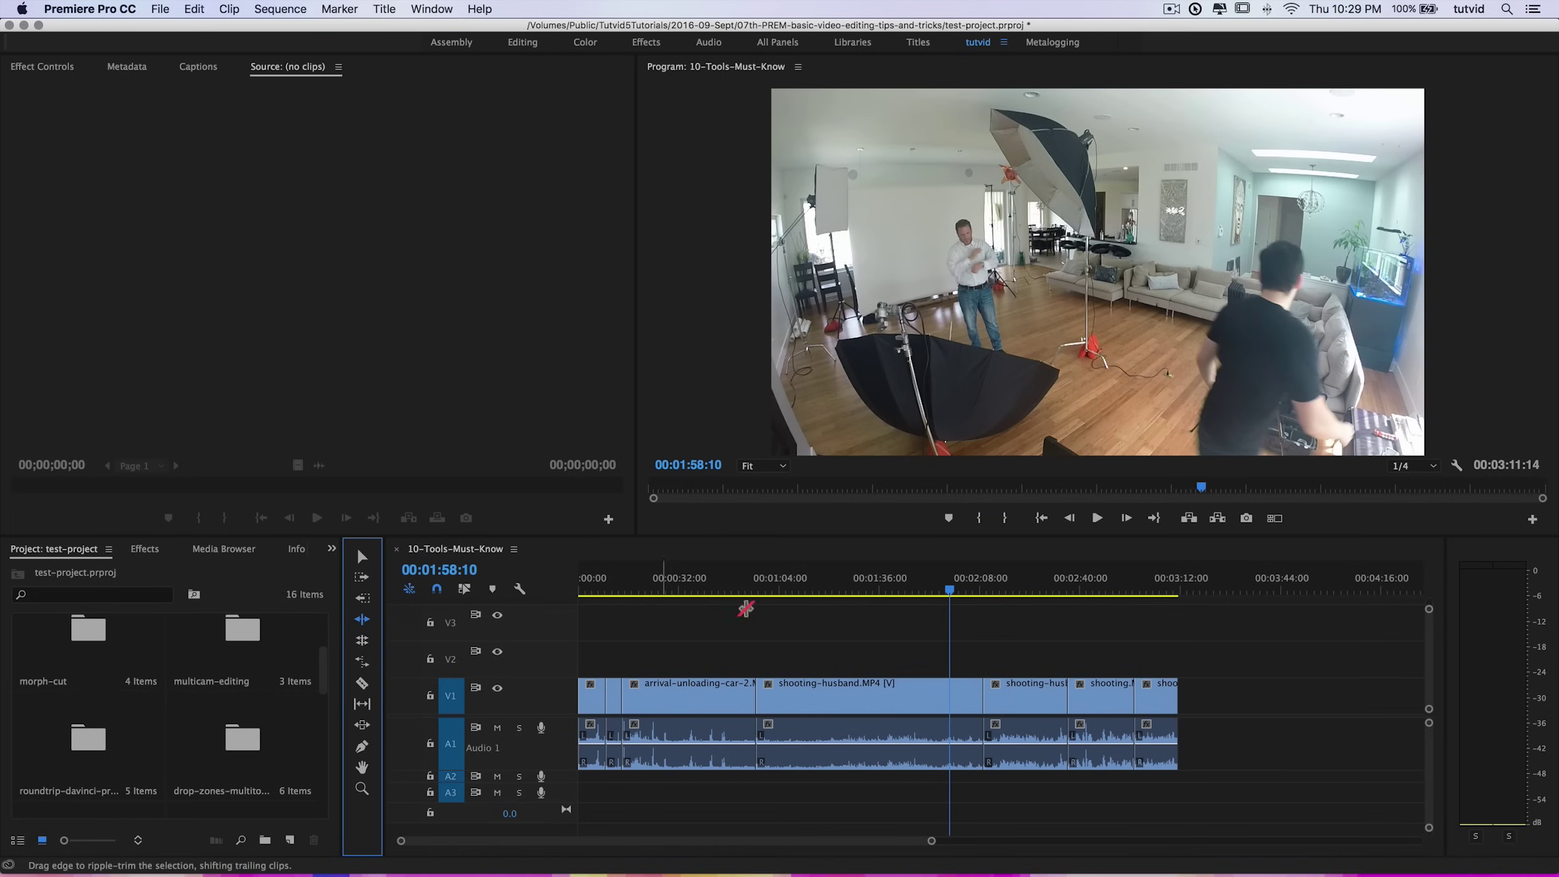
{"action": "left_click", "coordinate": [977, 695]}
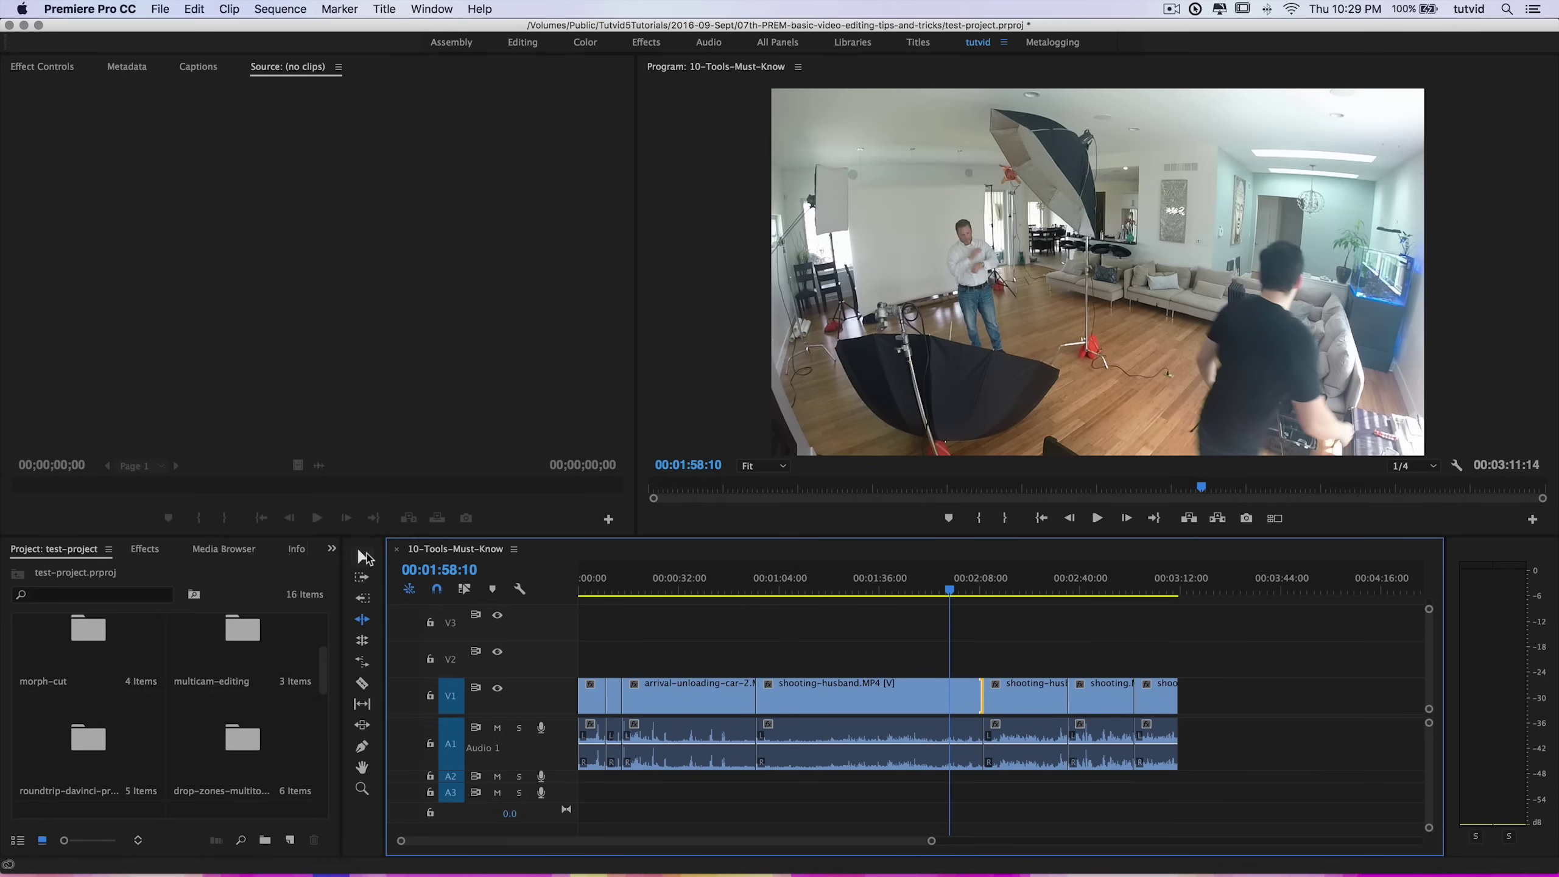
{"action": "left_click", "coordinate": [367, 558]}
{"action": "left_click_drag", "start_coordinate": [873, 643], "coordinate": [944, 722]}
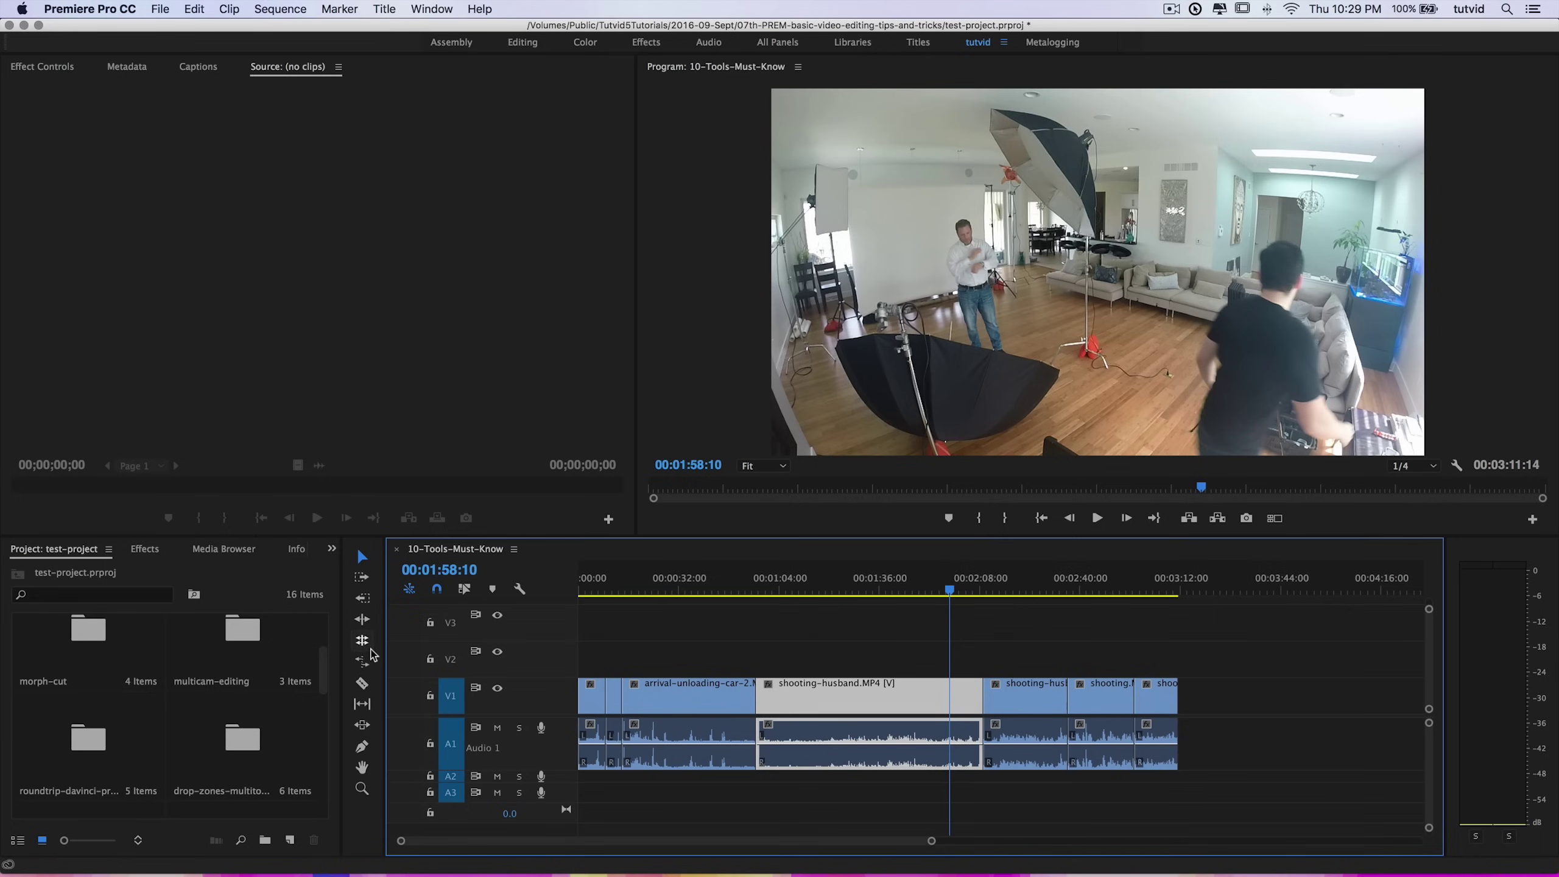
{"action": "left_click", "coordinate": [363, 618]}
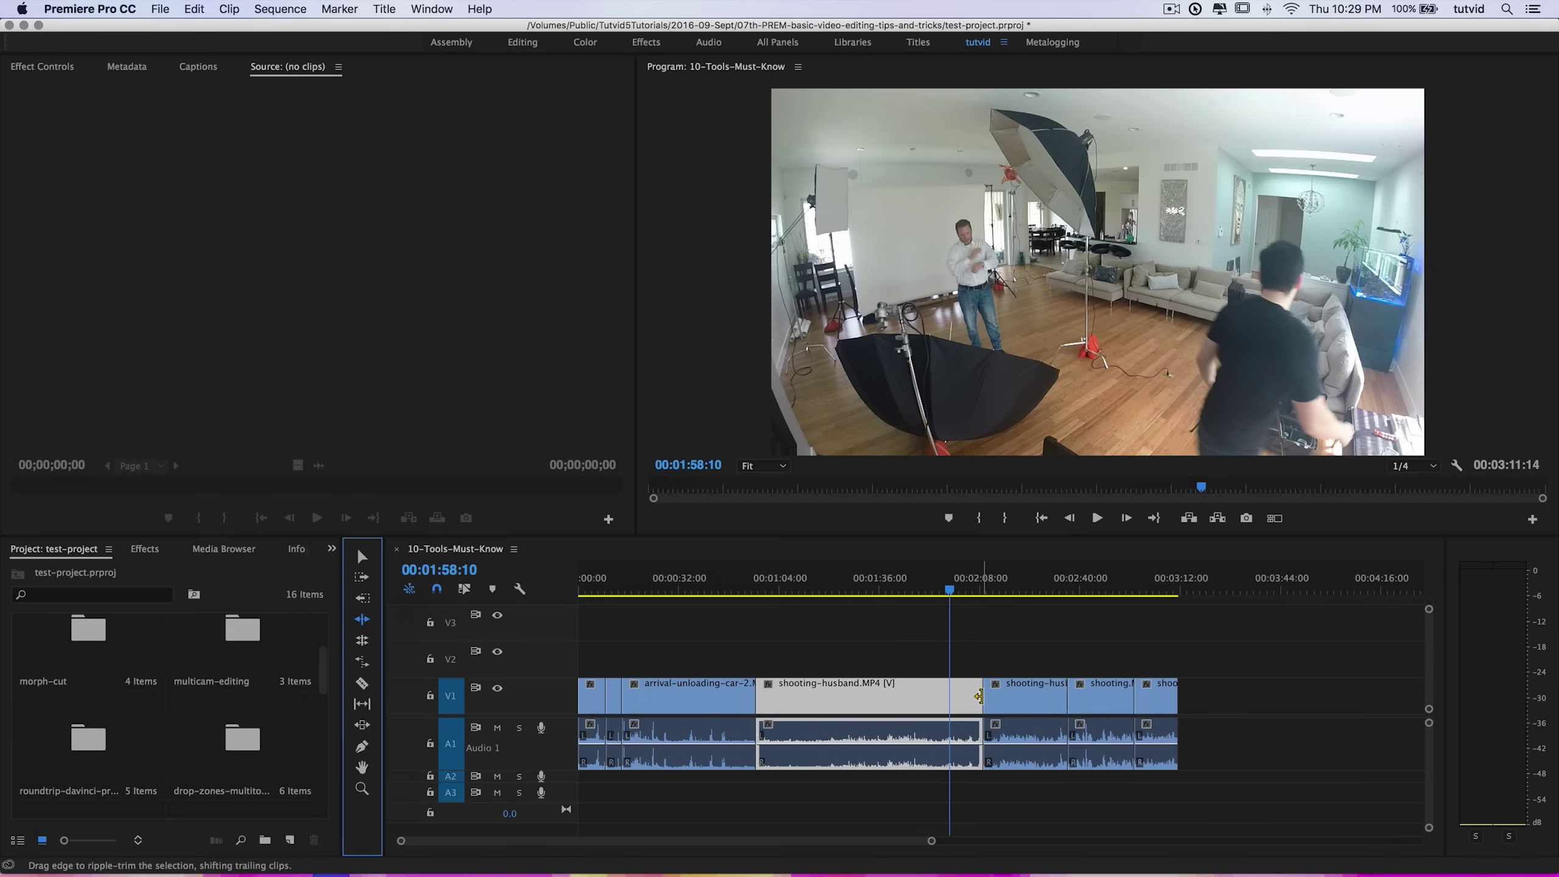
{"action": "left_click_drag", "start_coordinate": [979, 696], "coordinate": [944, 689]}
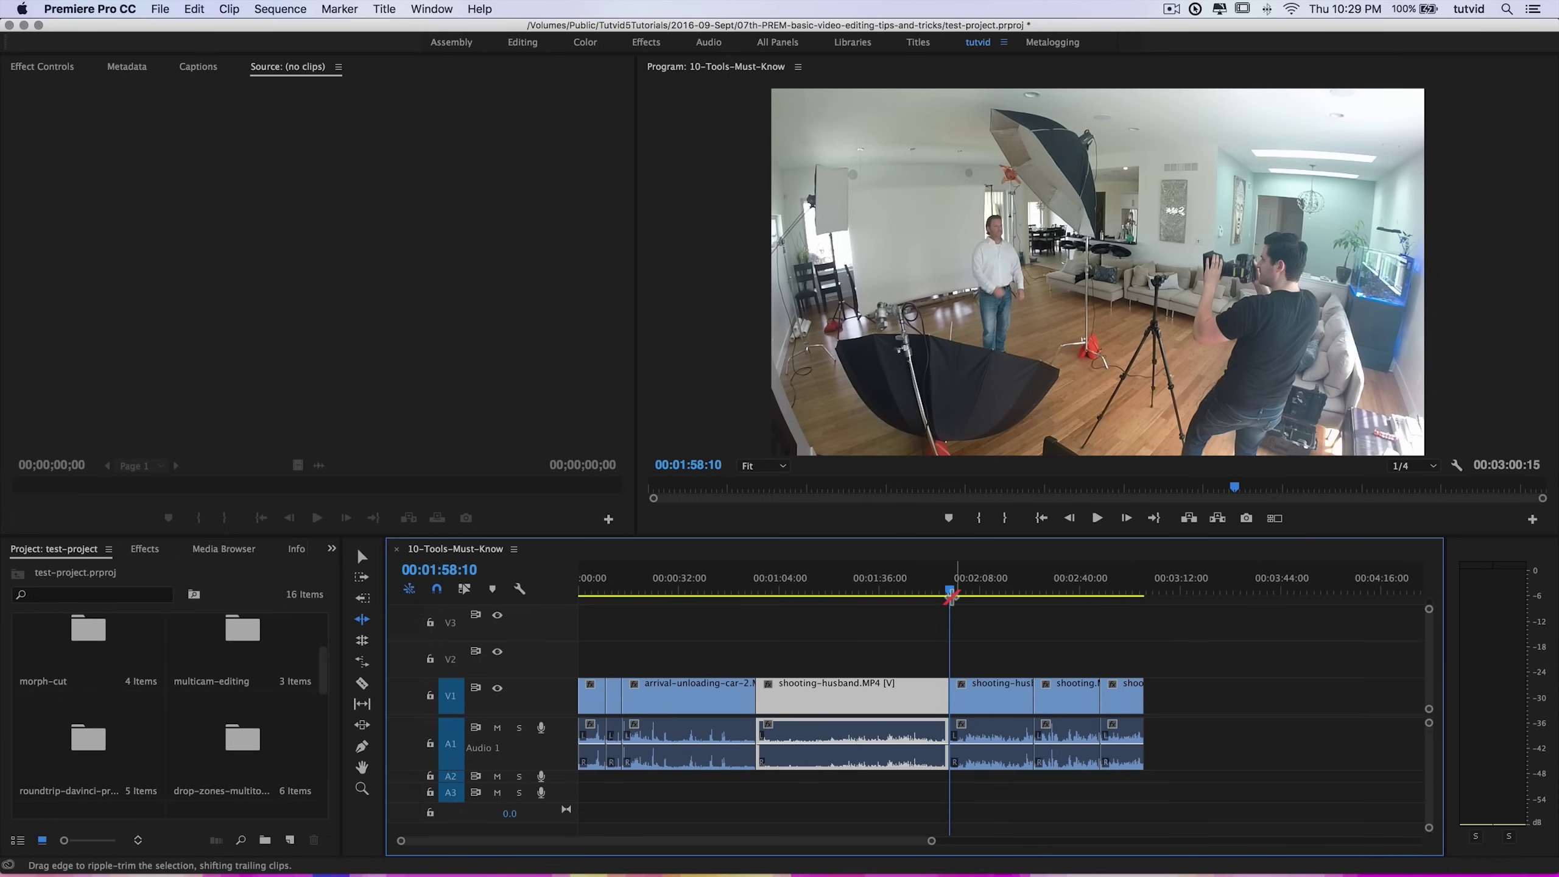
{"action": "left_click_drag", "start_coordinate": [950, 596], "coordinate": [901, 627]}
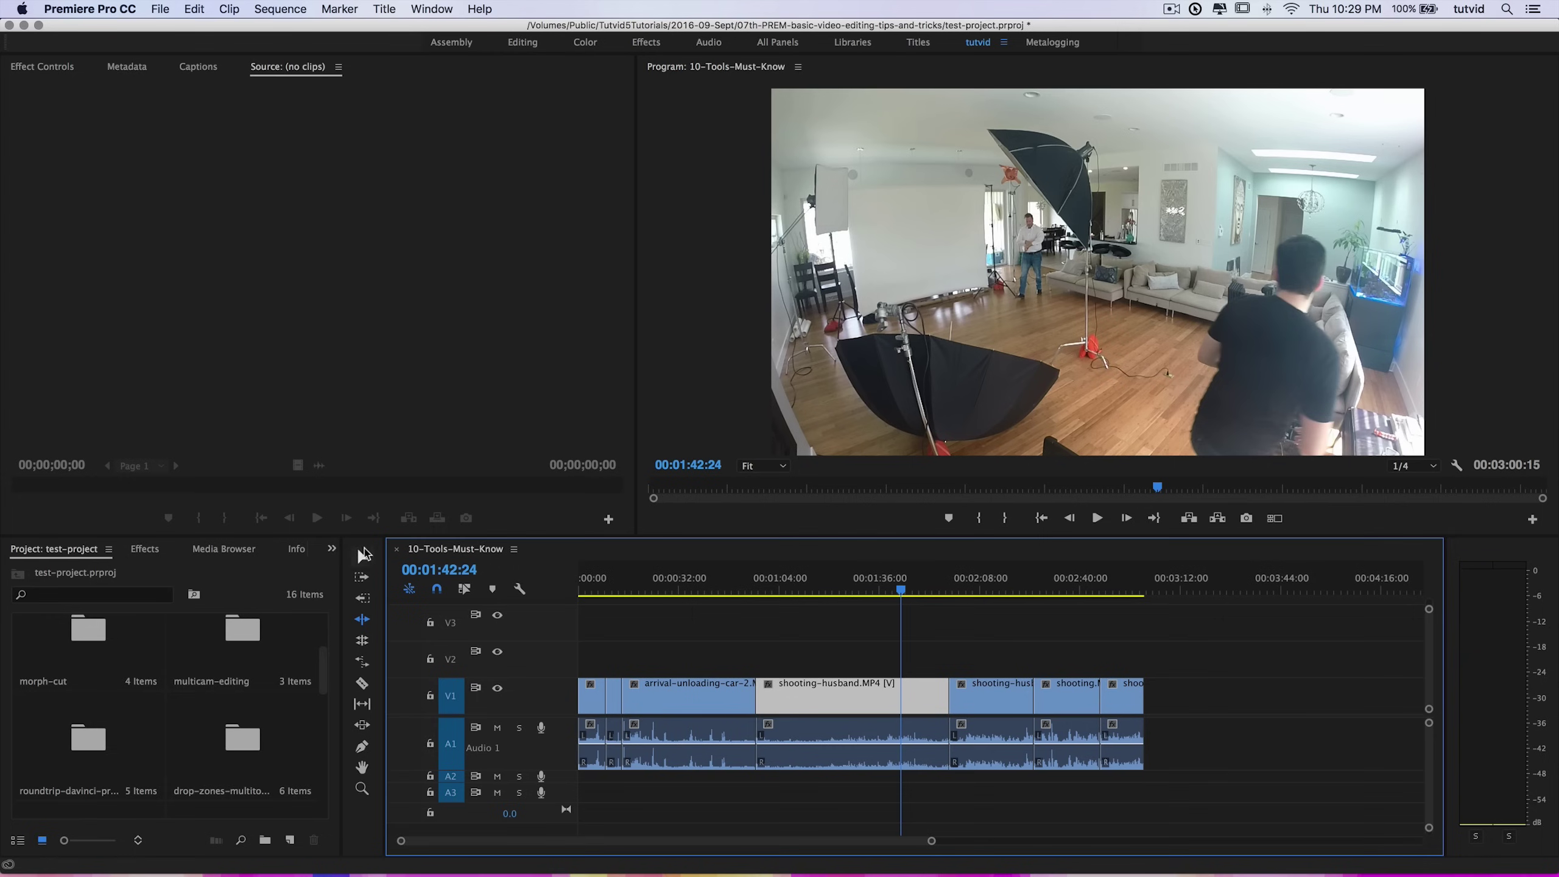
{"action": "key", "text": "v"}
{"action": "left_click", "coordinate": [816, 664]}
{"action": "left_click_drag", "start_coordinate": [823, 645], "coordinate": [915, 799]}
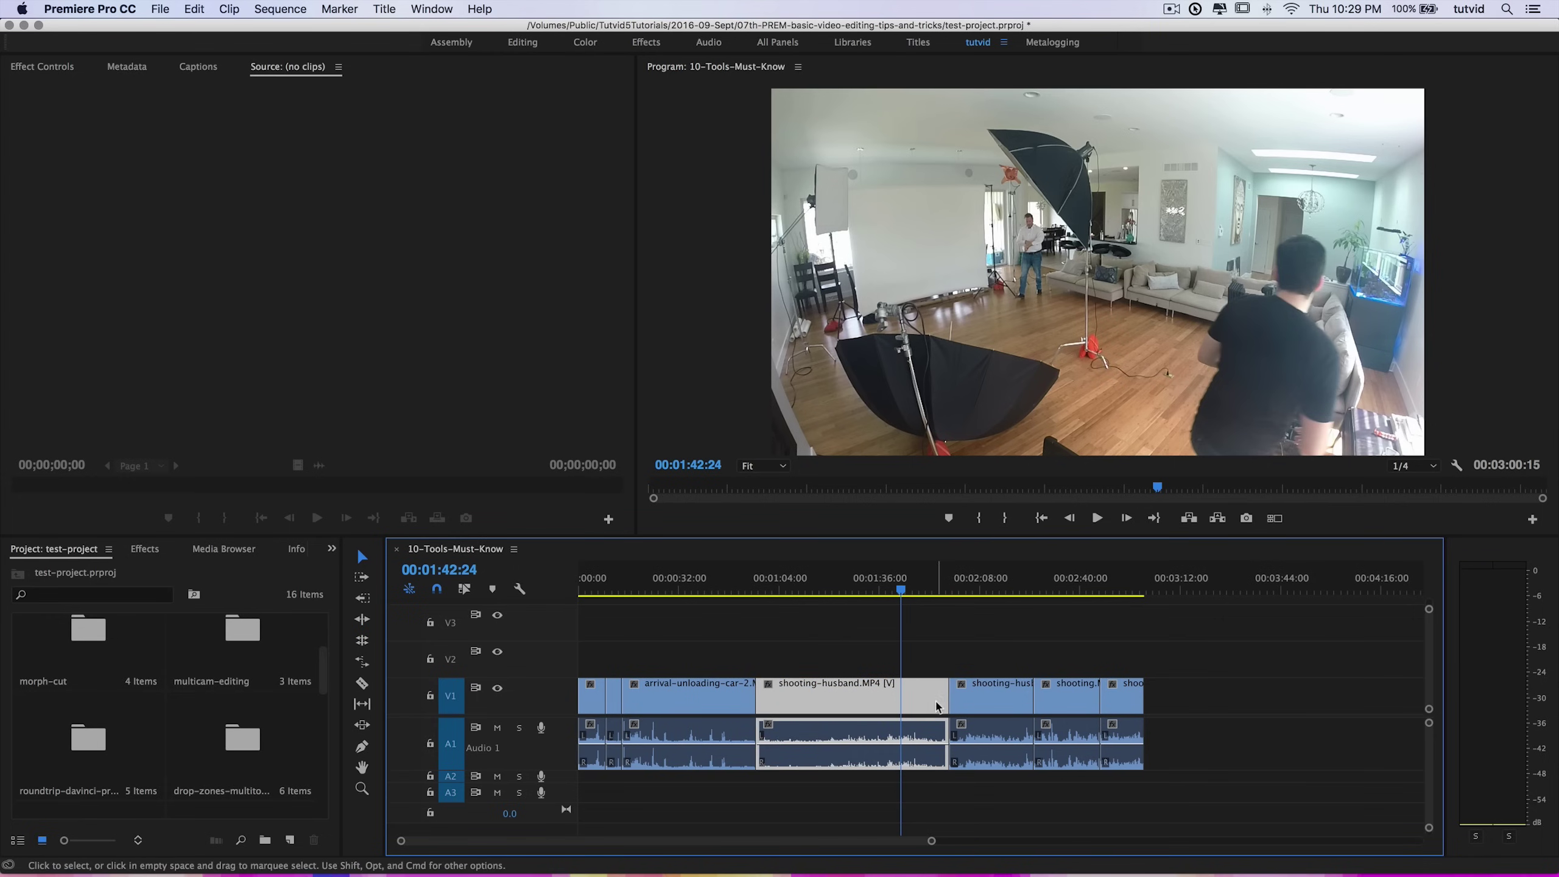
{"action": "left_click", "coordinate": [893, 645]}
{"action": "left_click_drag", "start_coordinate": [860, 628], "coordinate": [941, 774]}
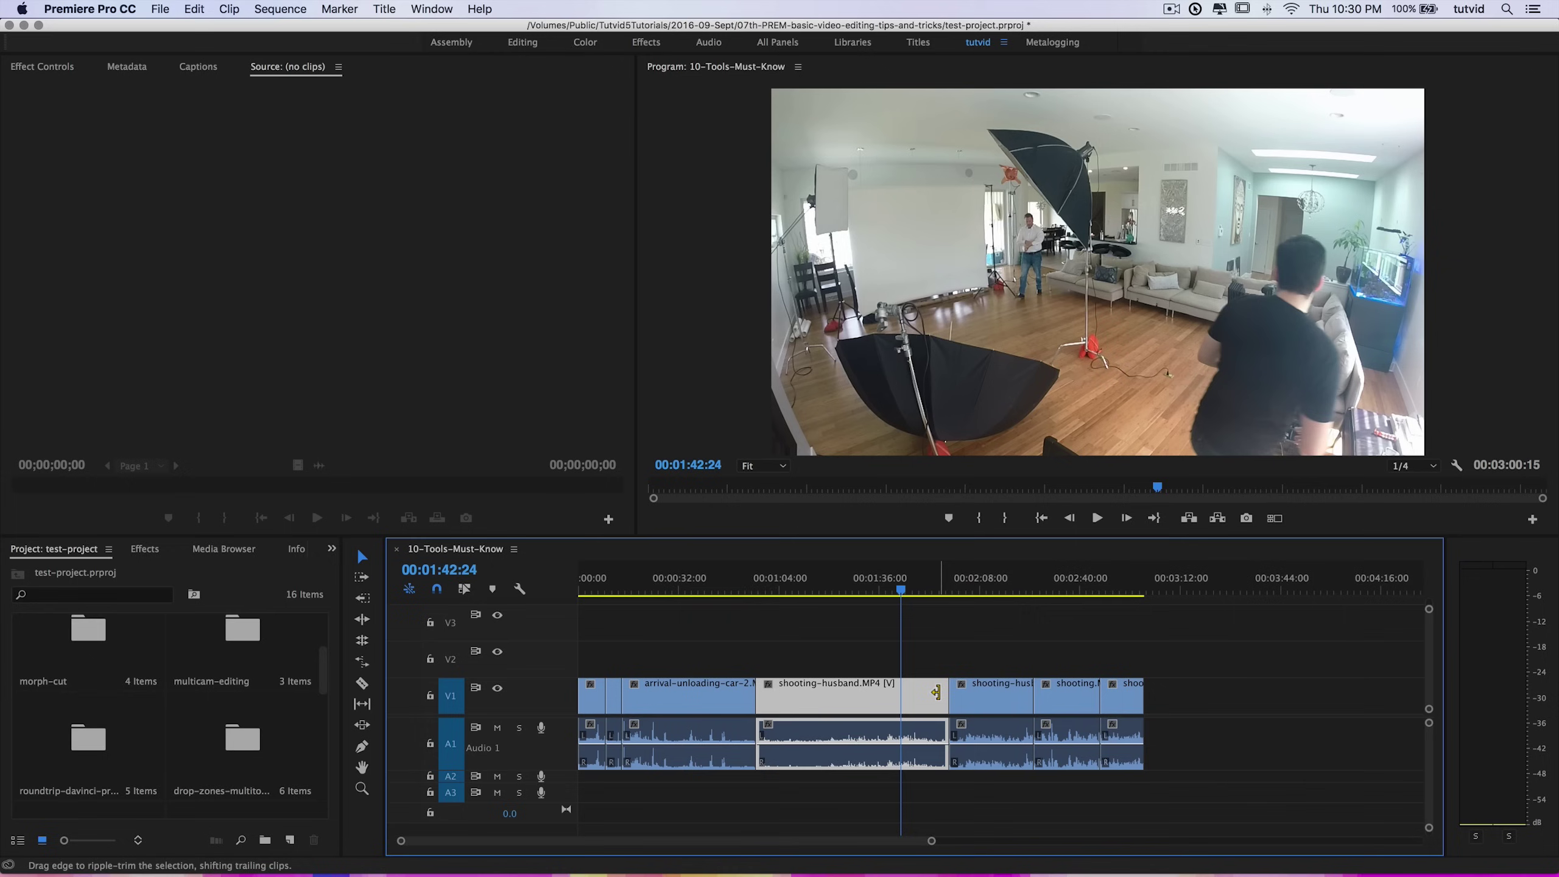
{"action": "left_click_drag", "start_coordinate": [961, 690], "coordinate": [919, 689]}
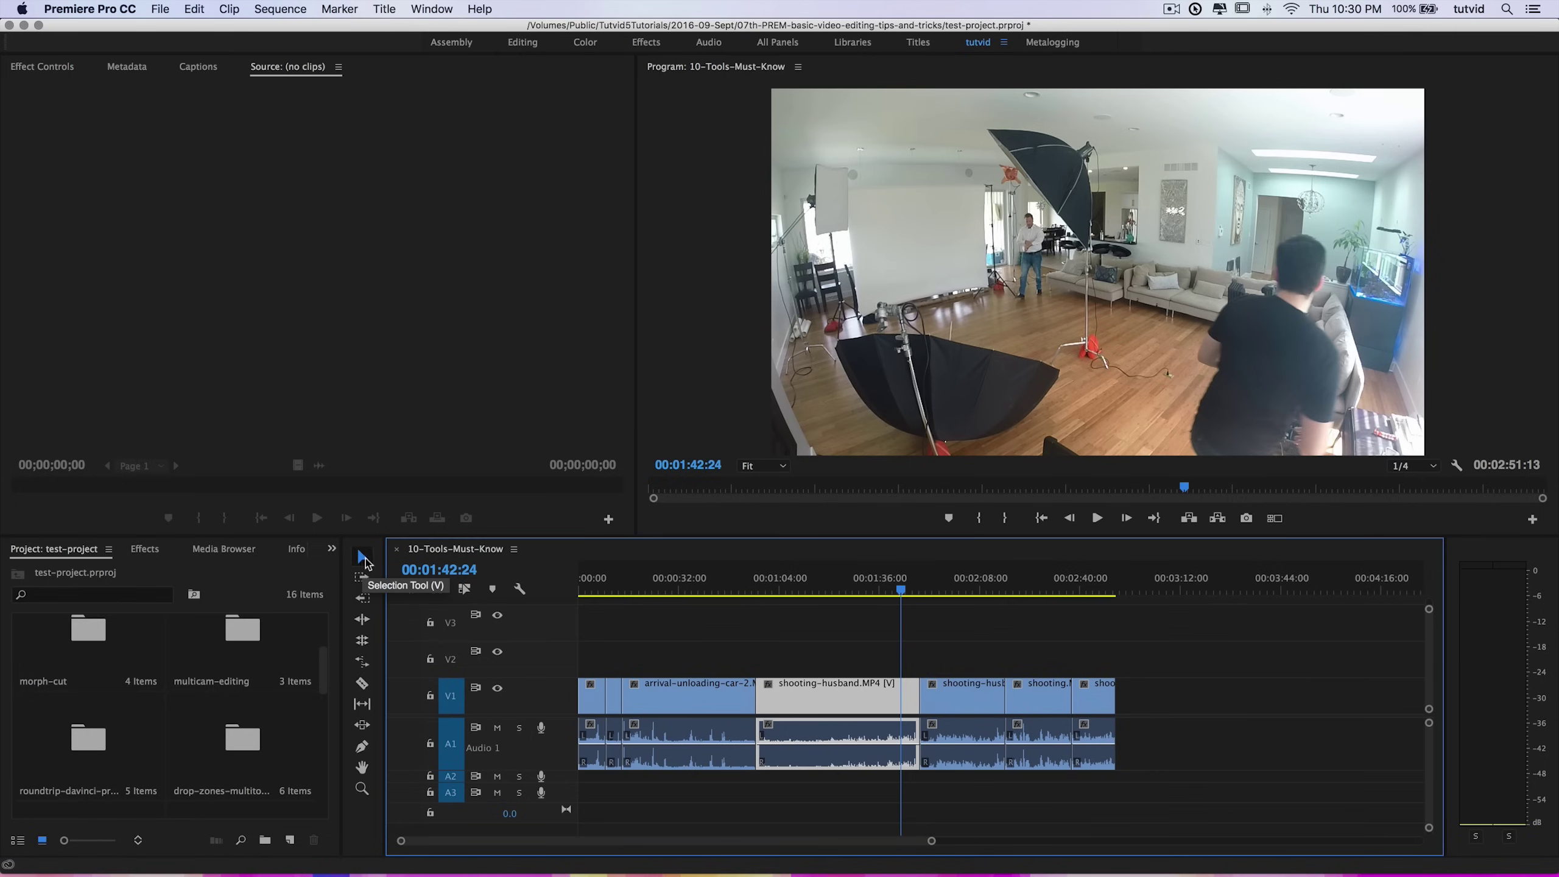
{"action": "key", "text": "super+z"}
{"action": "key", "text": "super+z"}
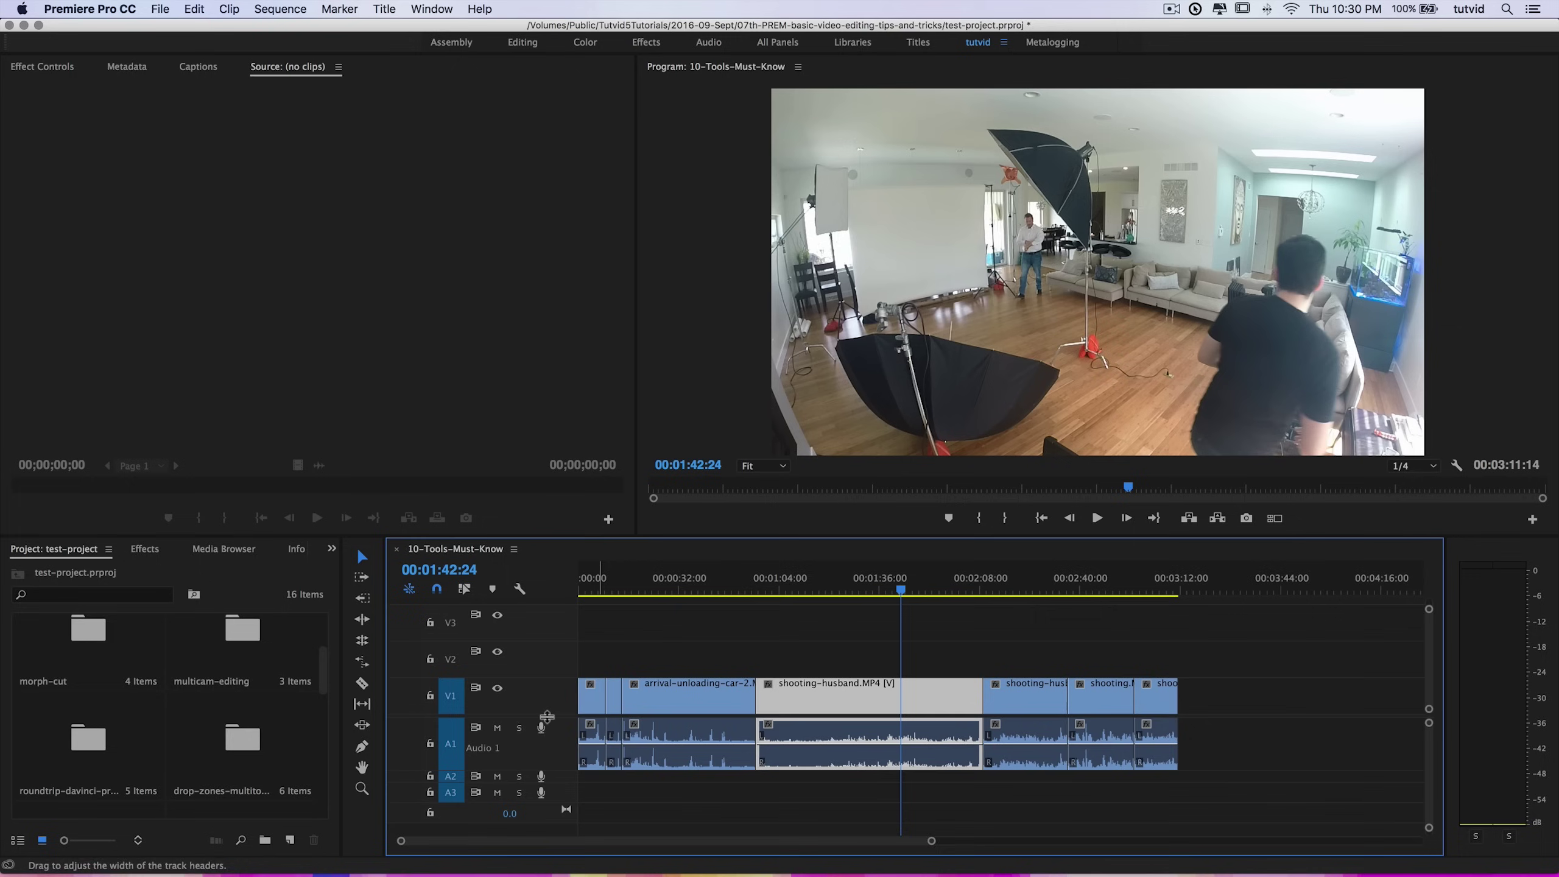
{"action": "left_click", "coordinate": [362, 642]}
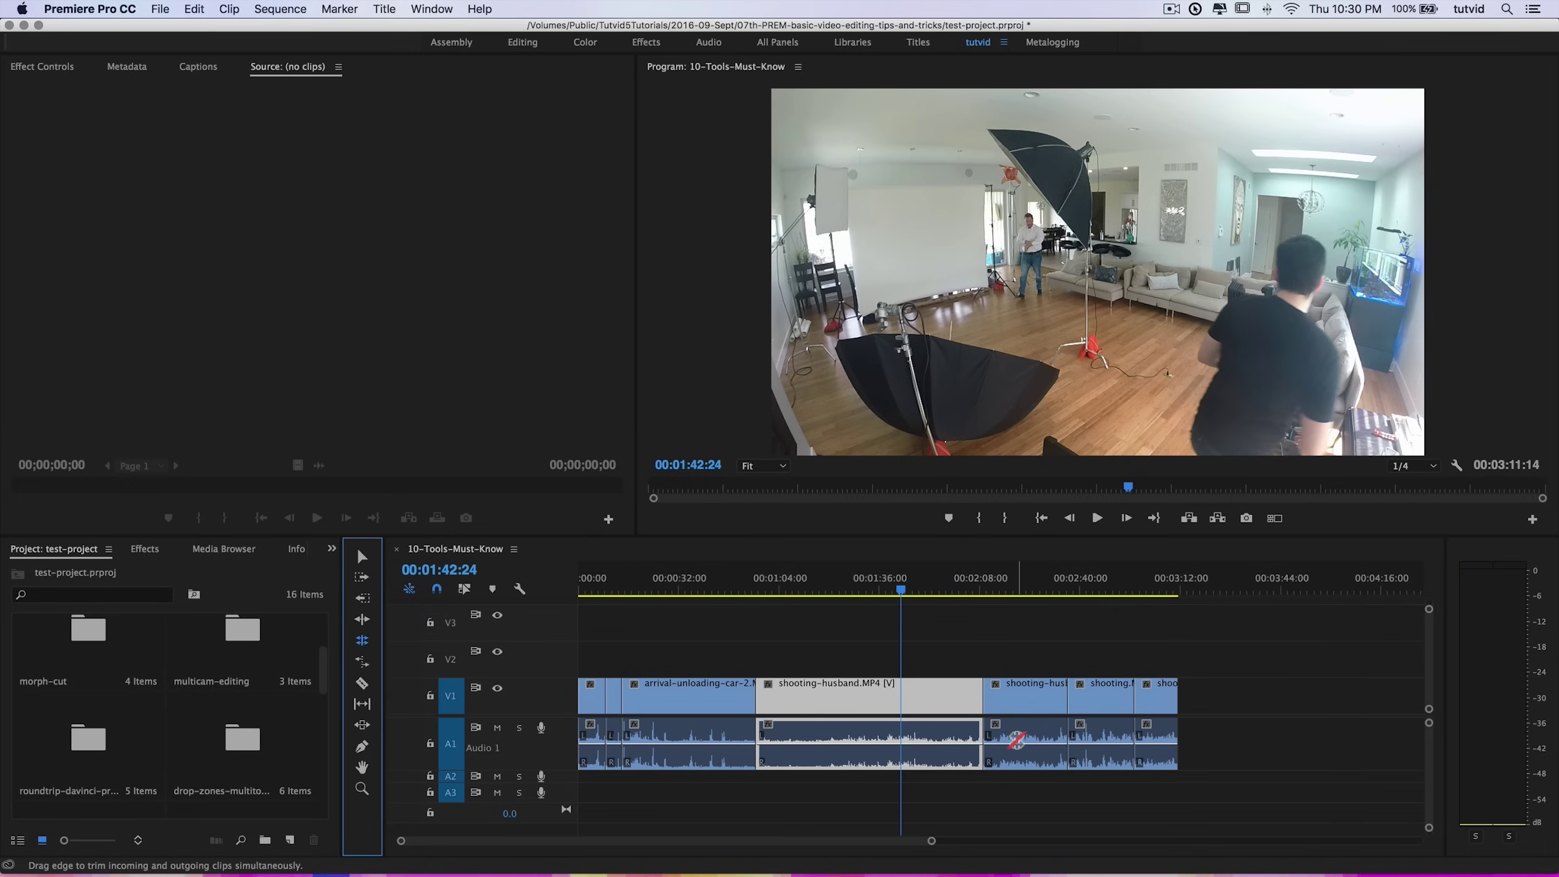
Roll the cut after shooting-husband.MP4 about three seconds earlier, then later, and jump the playhead to it
{"action": "left_click", "coordinate": [985, 682]}
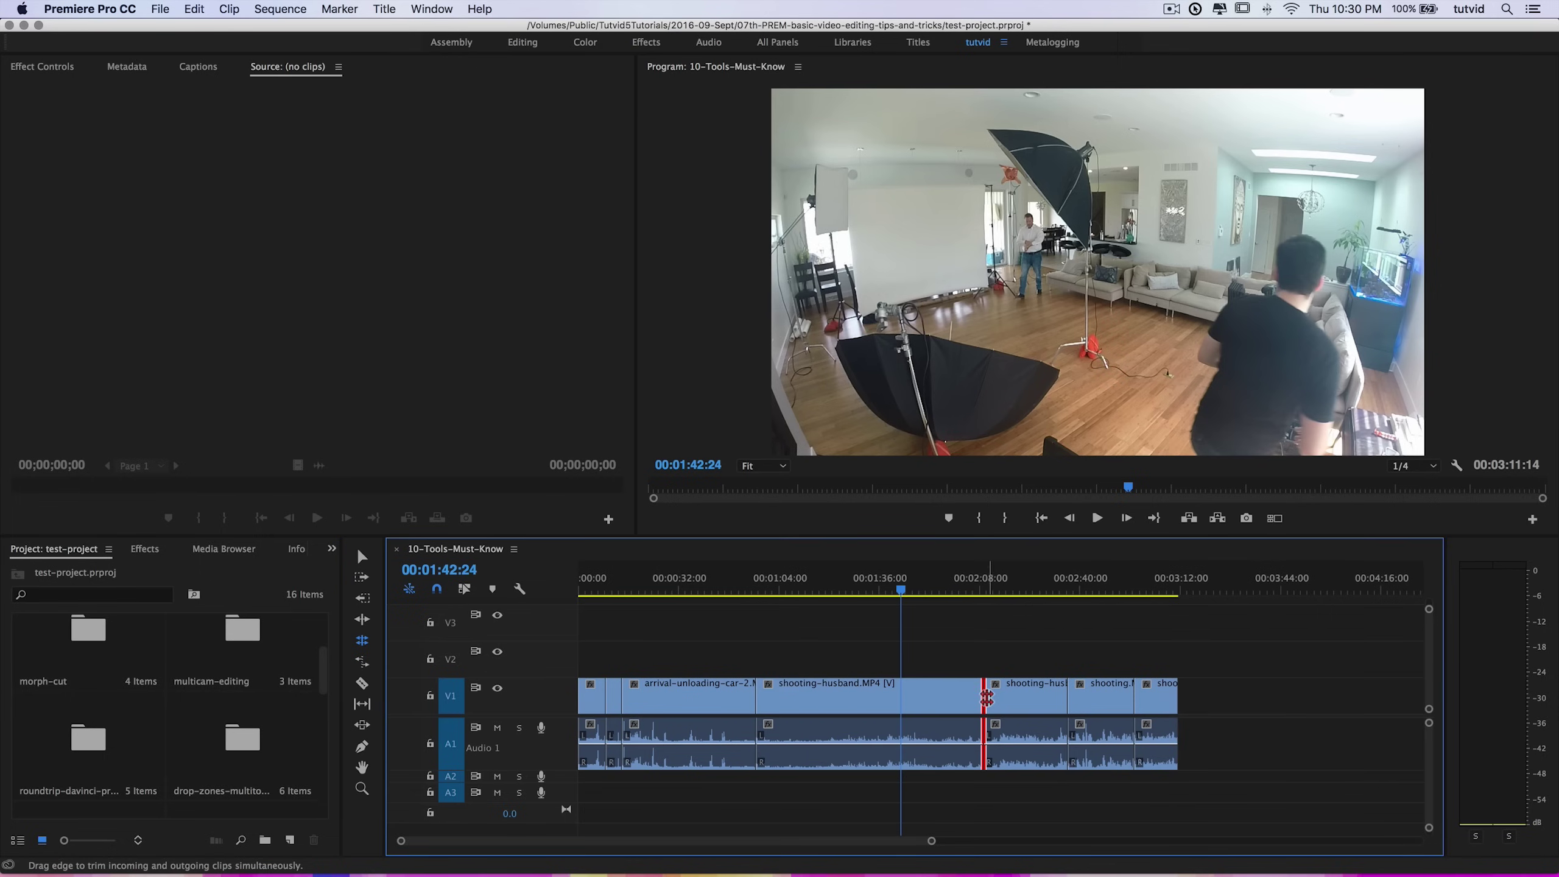
{"action": "left_click_drag", "start_coordinate": [984, 696], "coordinate": [964, 700]}
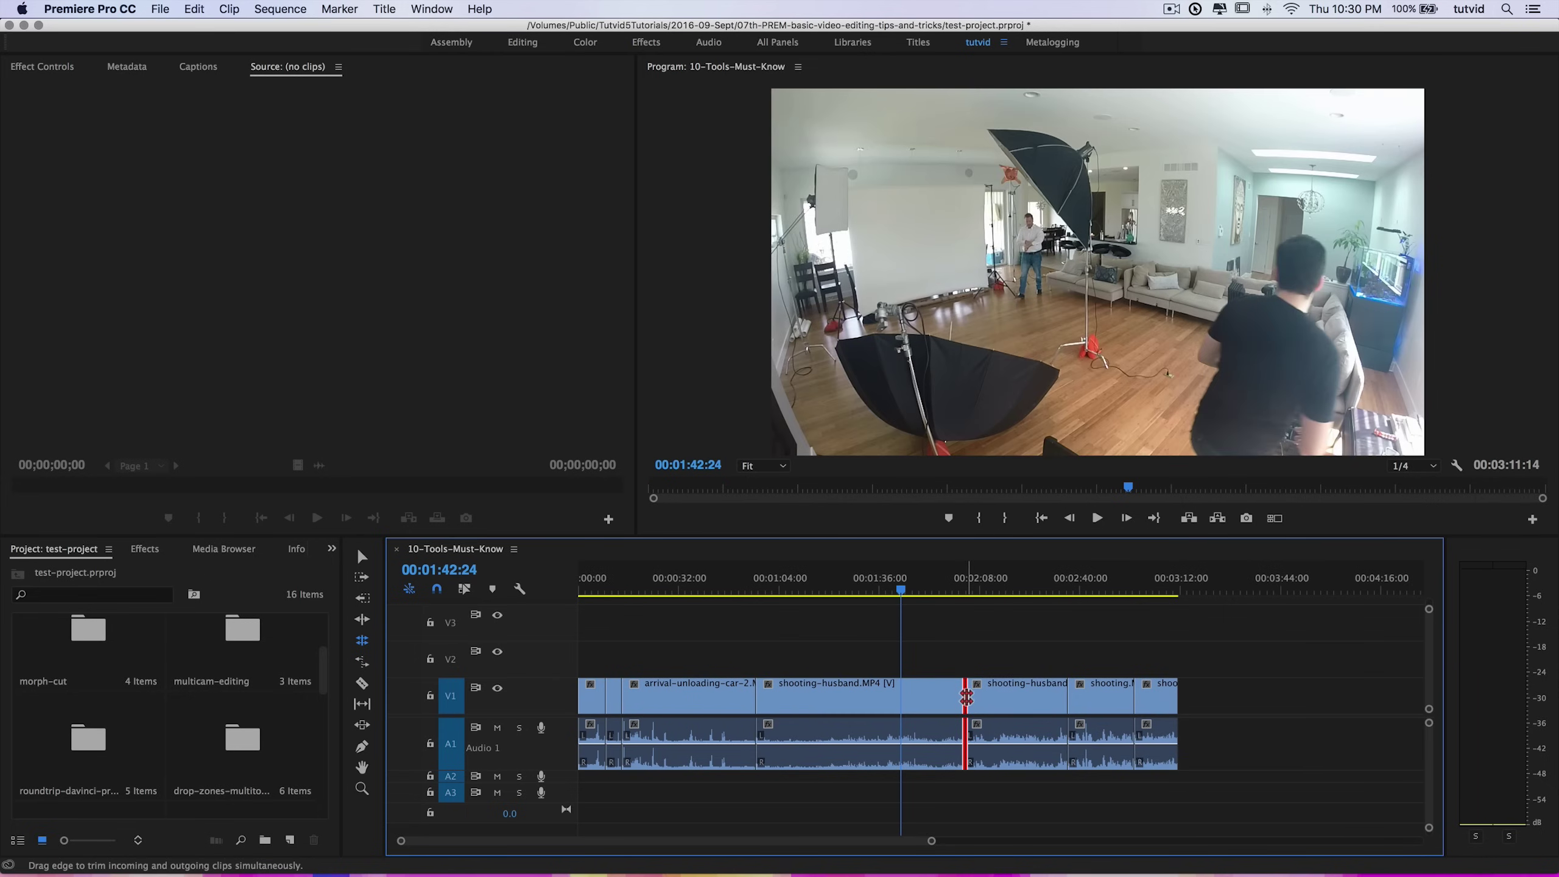
{"action": "left_click_drag", "start_coordinate": [966, 697], "coordinate": [952, 699]}
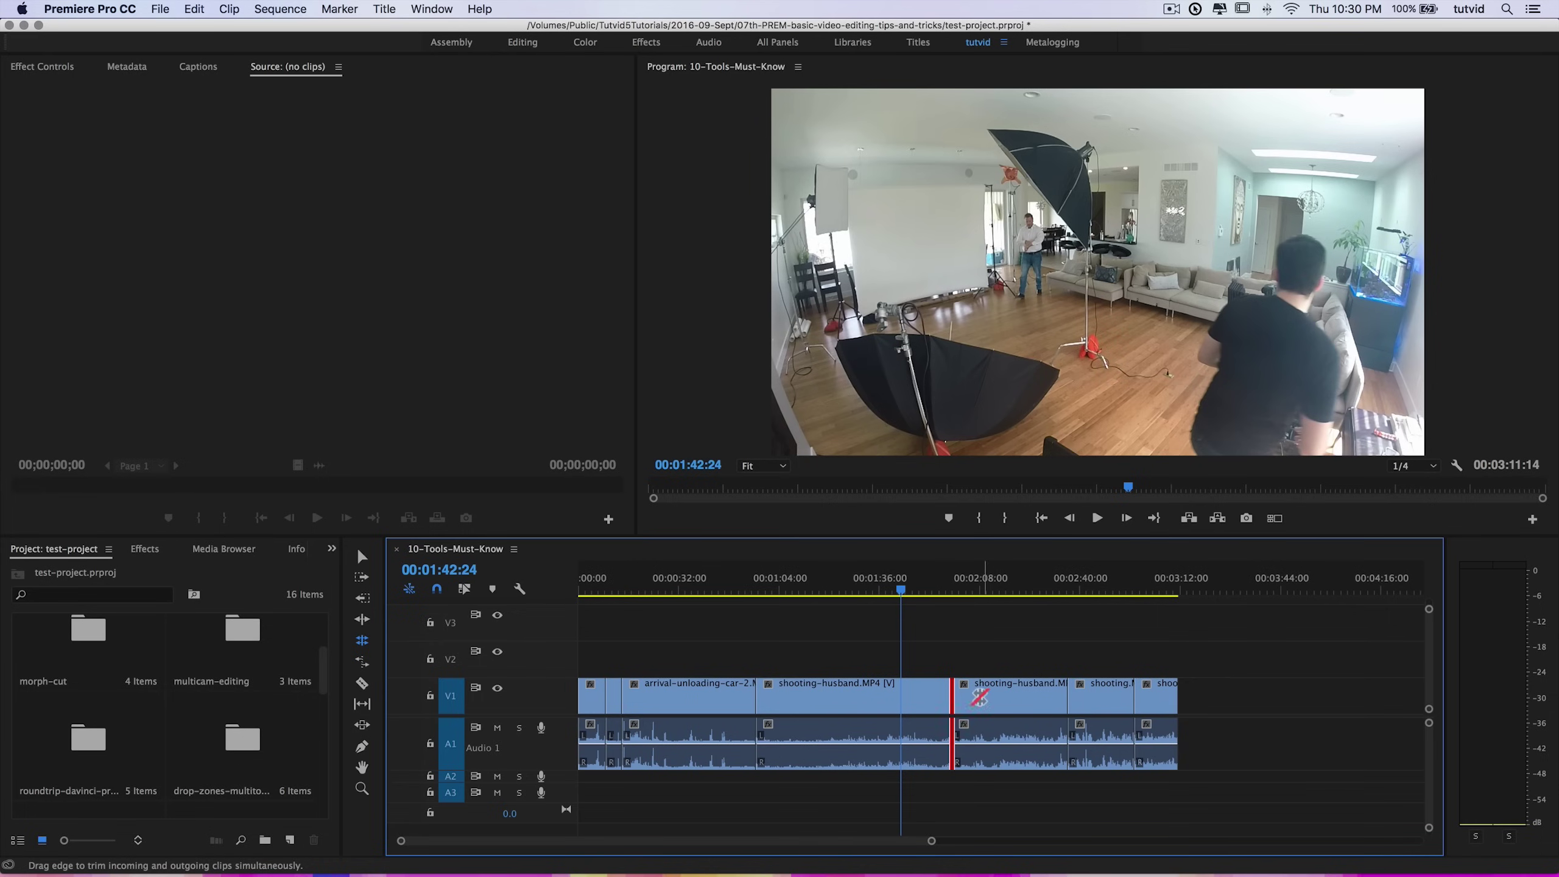
{"action": "left_click_drag", "start_coordinate": [949, 698], "coordinate": [981, 712]}
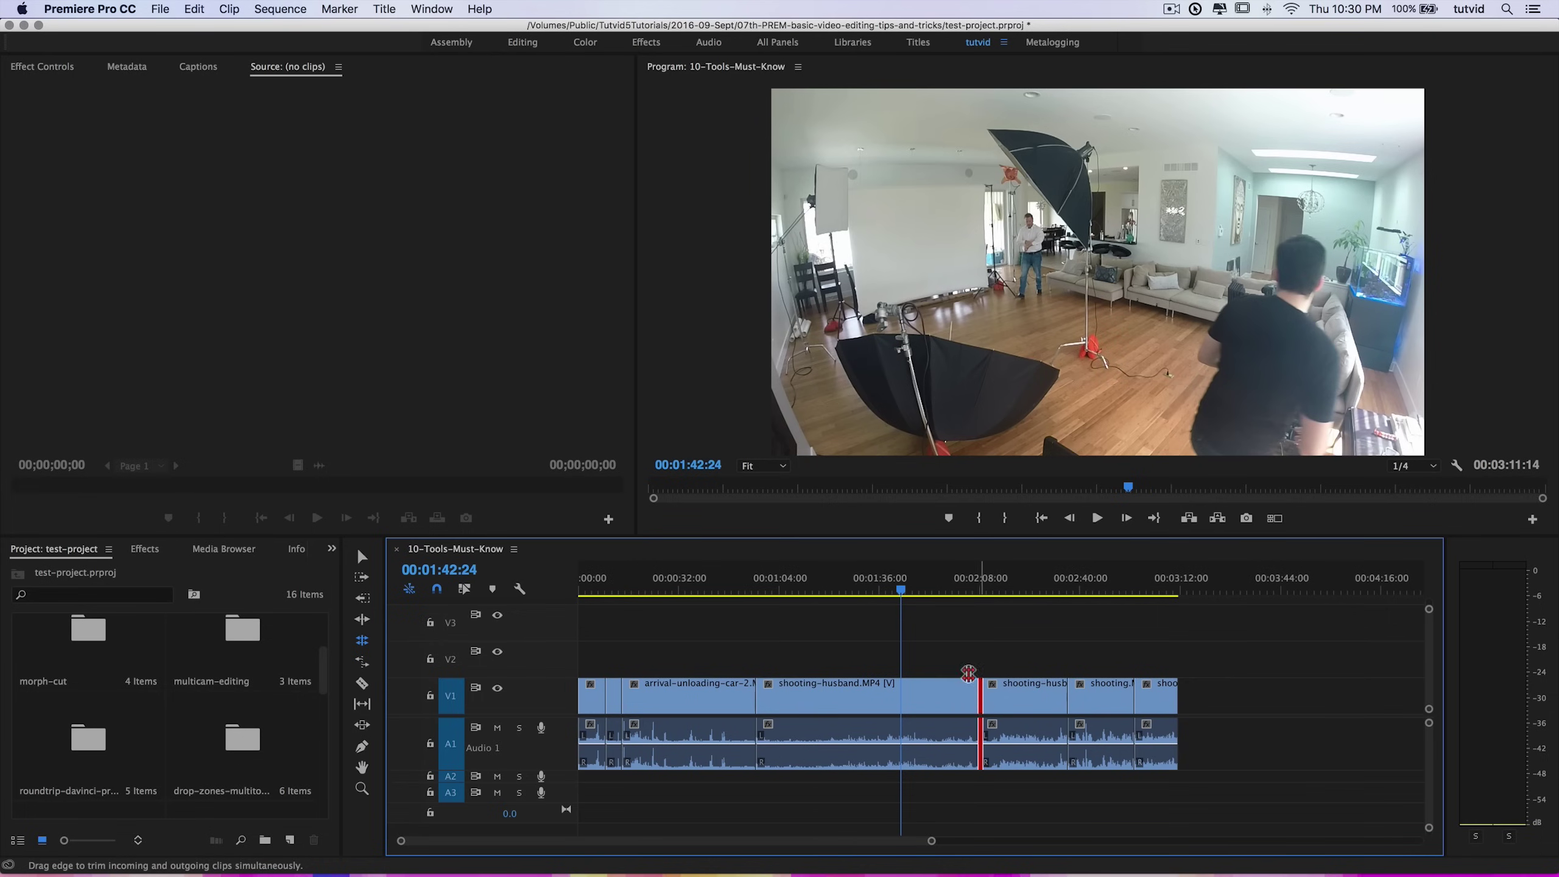
{"action": "key", "text": "Down"}
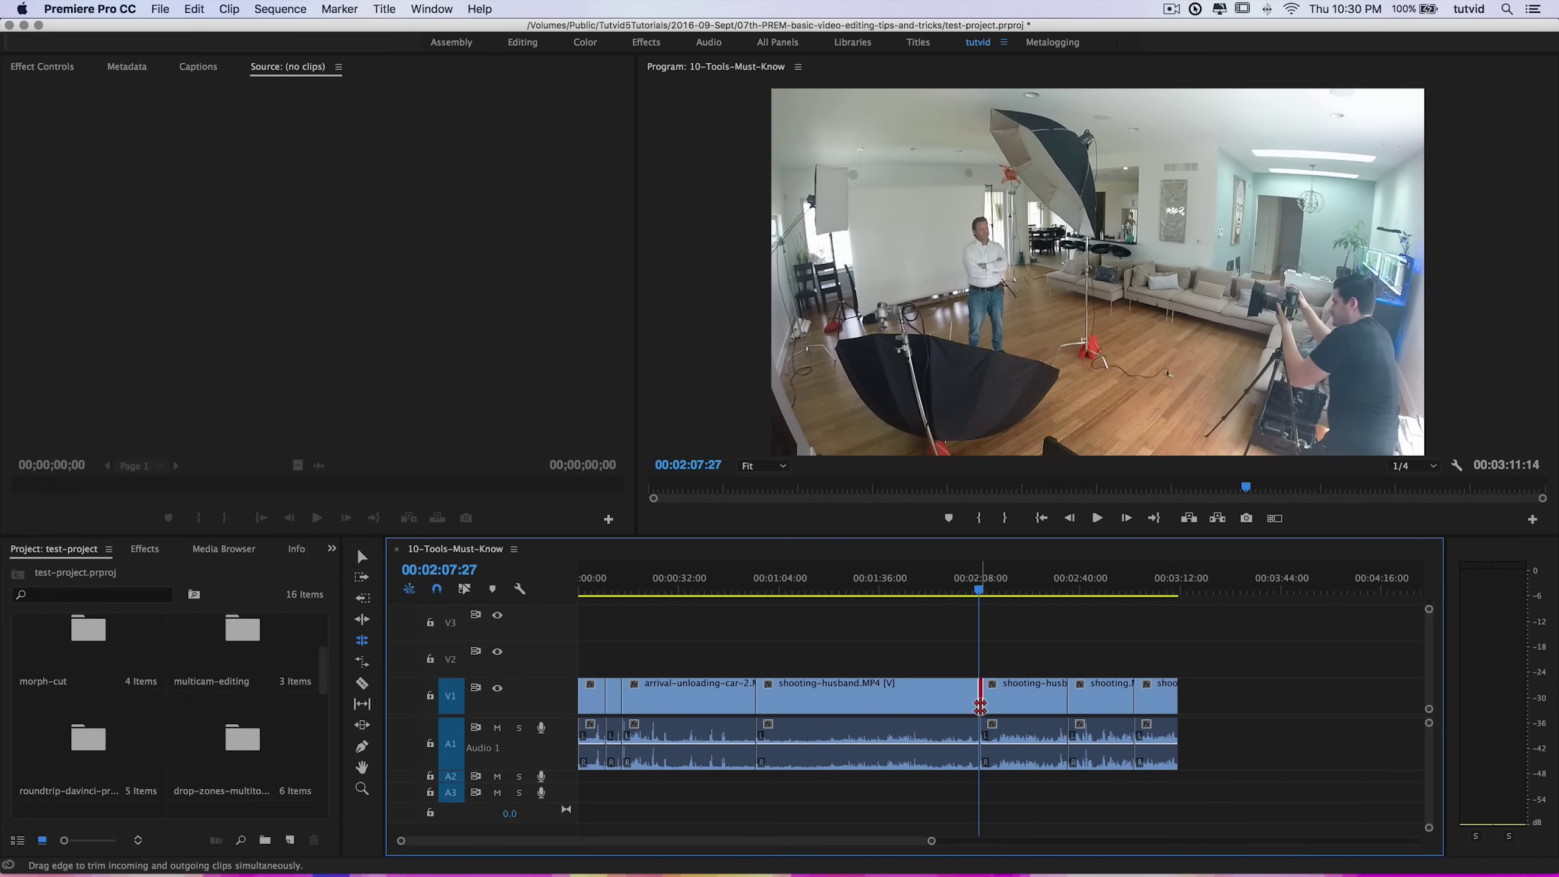
Add the matching A1 cut, roll both earlier near 00:01:59:03, and play back to review
{"action": "left_click", "coordinate": [987, 761]}
{"action": "left_click_drag", "start_coordinate": [981, 700], "coordinate": [958, 706]}
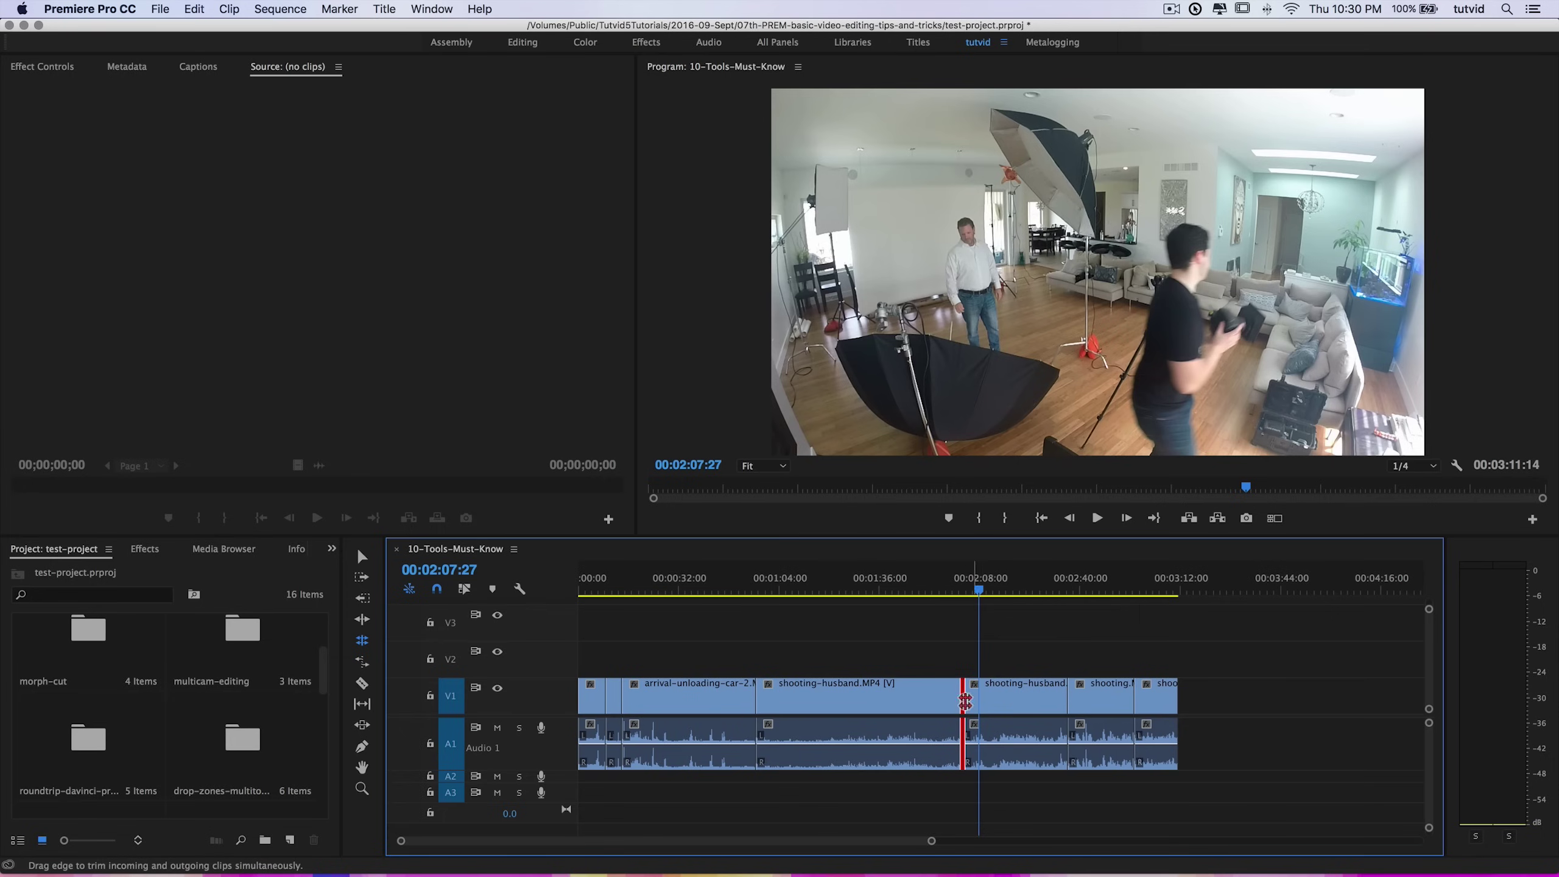
{"action": "left_click_drag", "start_coordinate": [965, 692], "coordinate": [937, 710]}
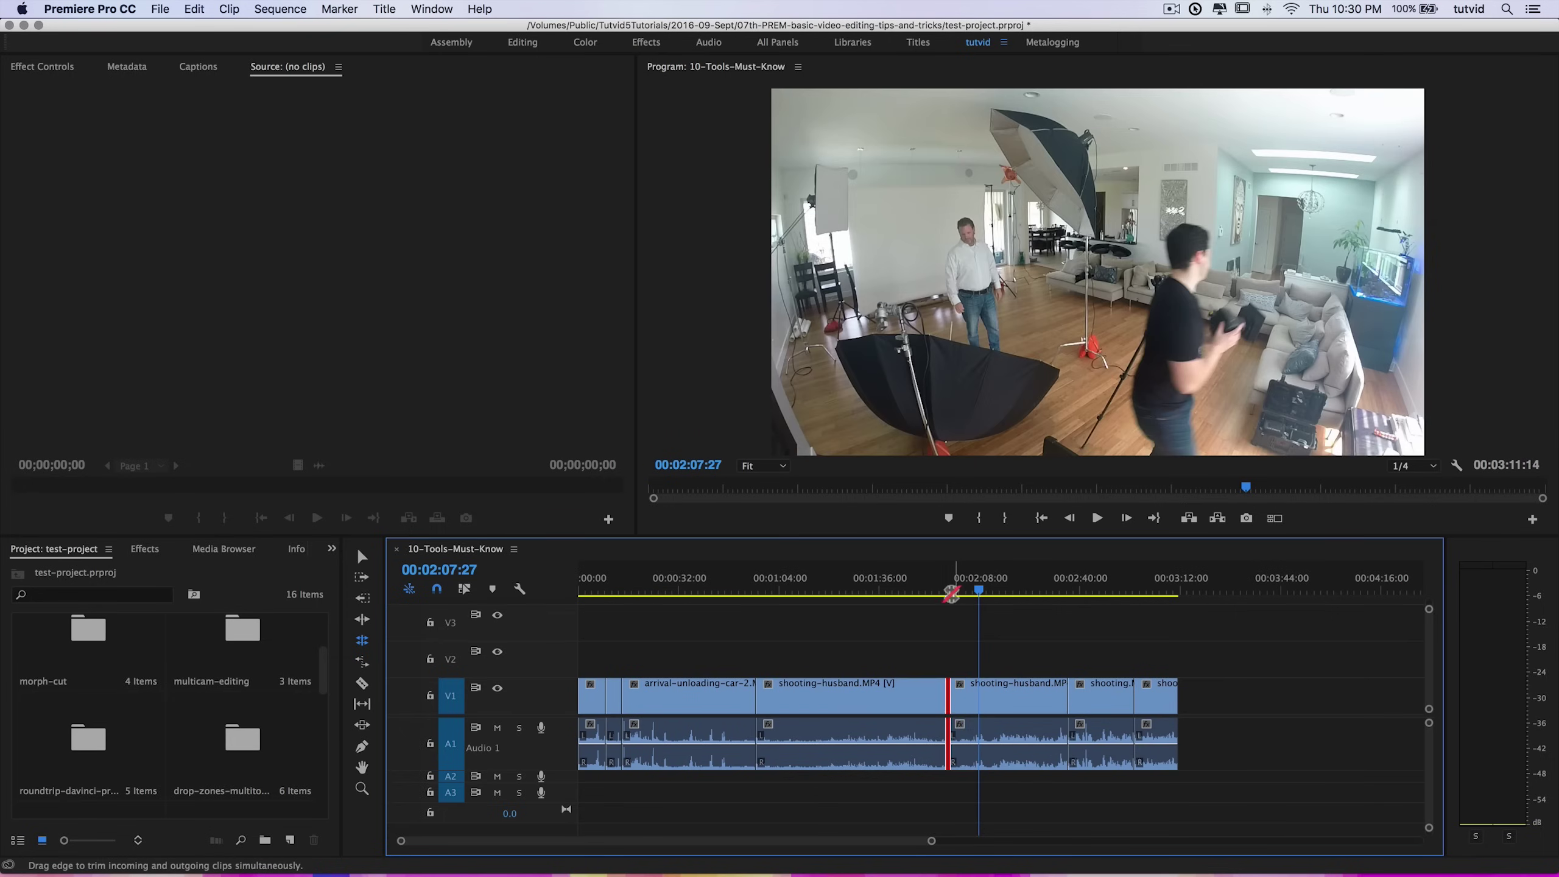
{"action": "mouse_move", "coordinate": [950, 594]}
{"action": "left_mouse_down"}
{"action": "mouse_move", "coordinate": [922, 593]}
{"action": "mouse_move", "coordinate": [950, 595]}
{"action": "left_mouse_up"}
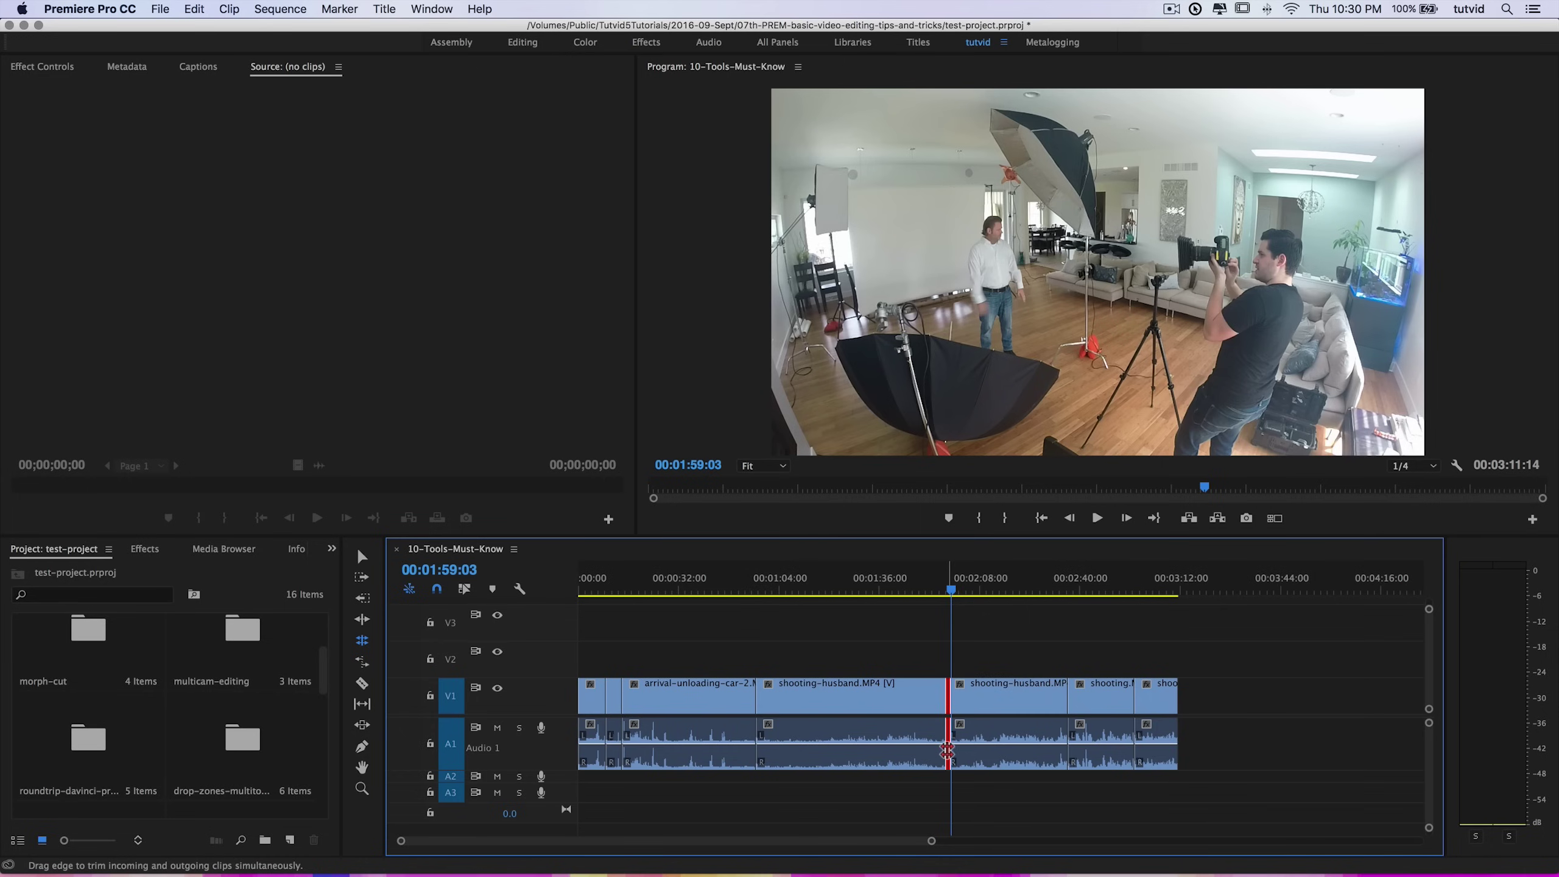
{"action": "left_click_drag", "start_coordinate": [953, 707], "coordinate": [949, 743]}
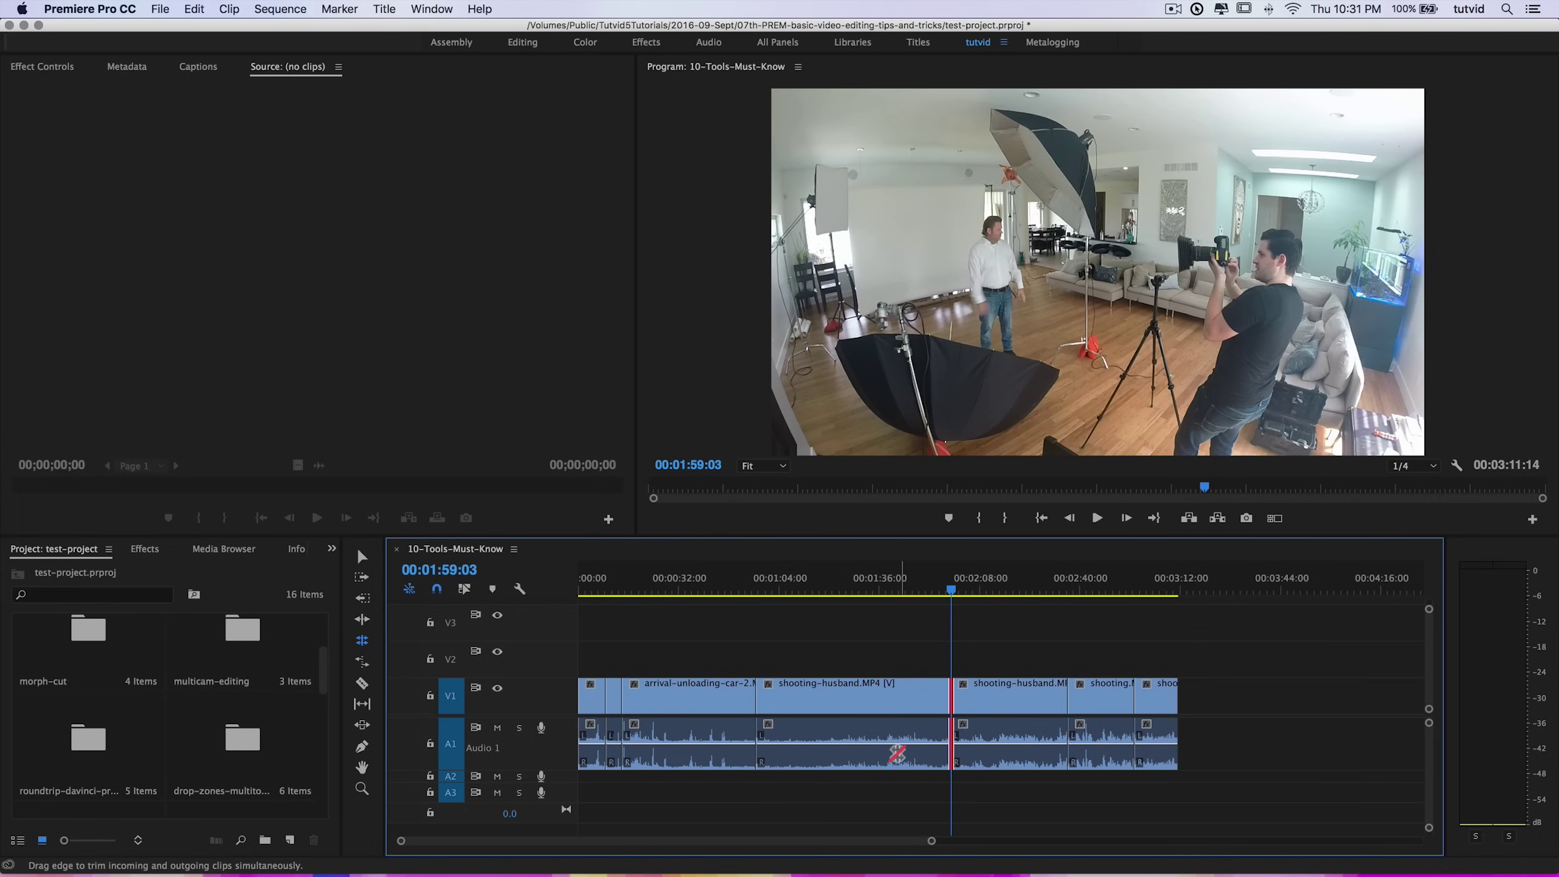
{"action": "key", "text": "shift+k"}
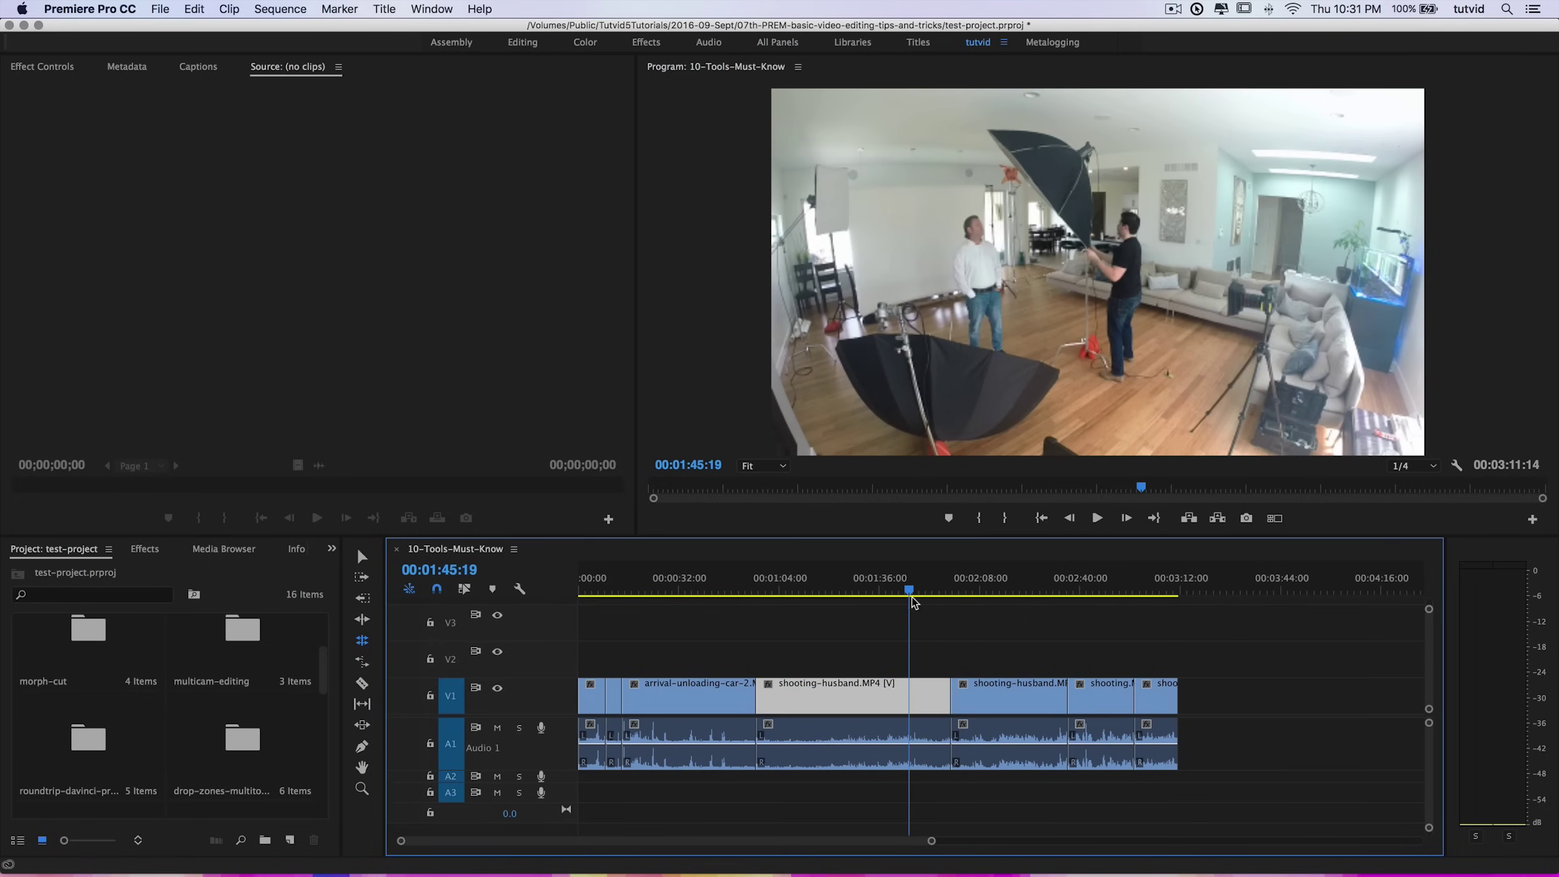
{"action": "left_click", "coordinate": [954, 694]}
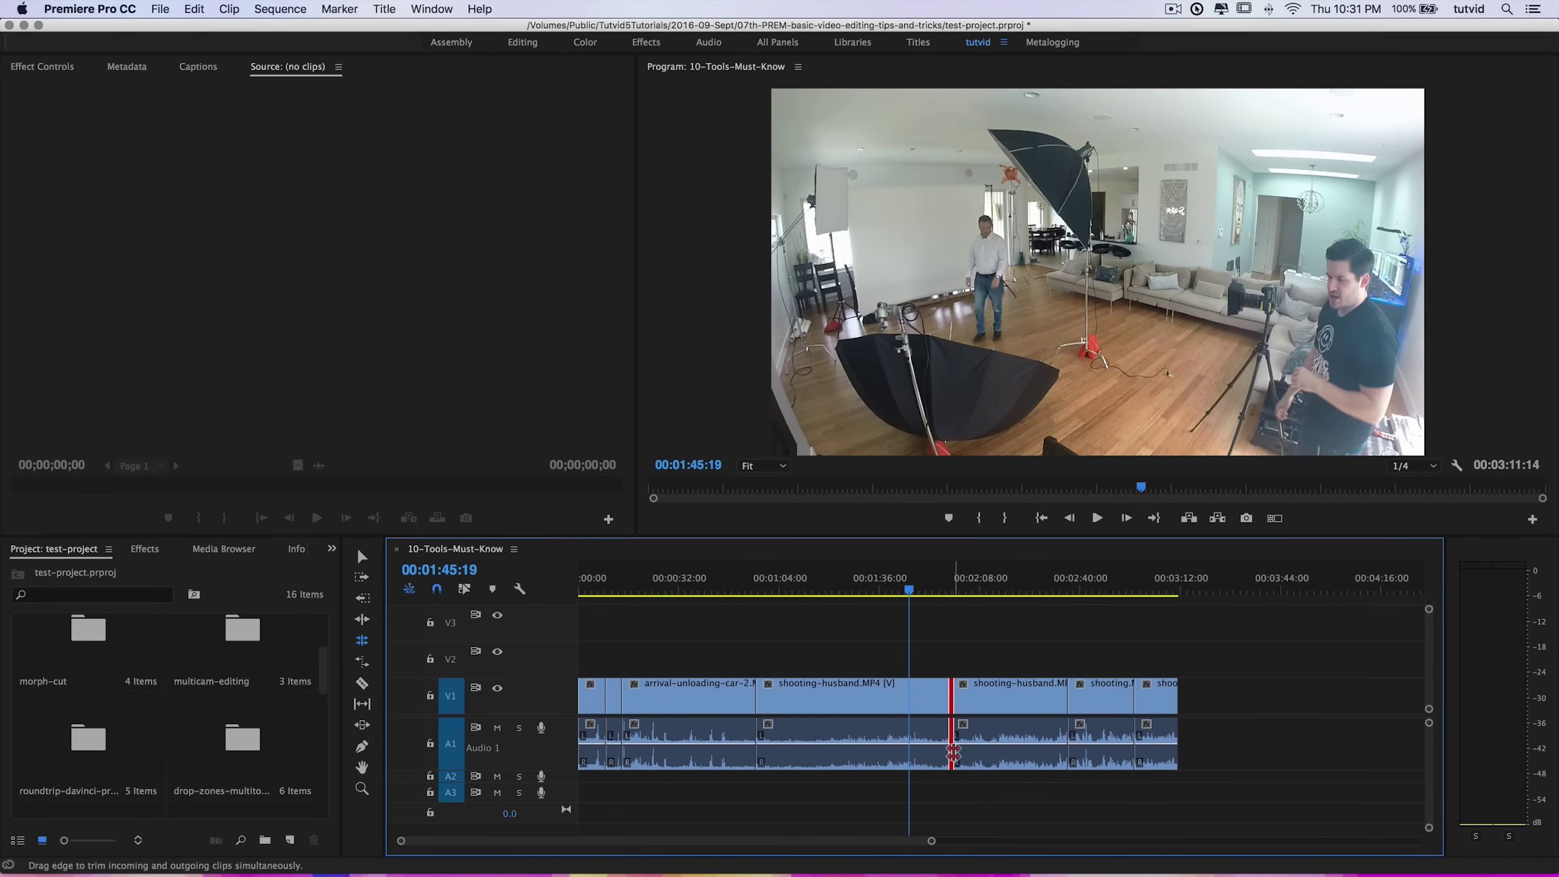
In Trim mode, trim the edit back 36 frames plus a few more, previewing with J/K/L
{"action": "double_click", "coordinate": [951, 709]}
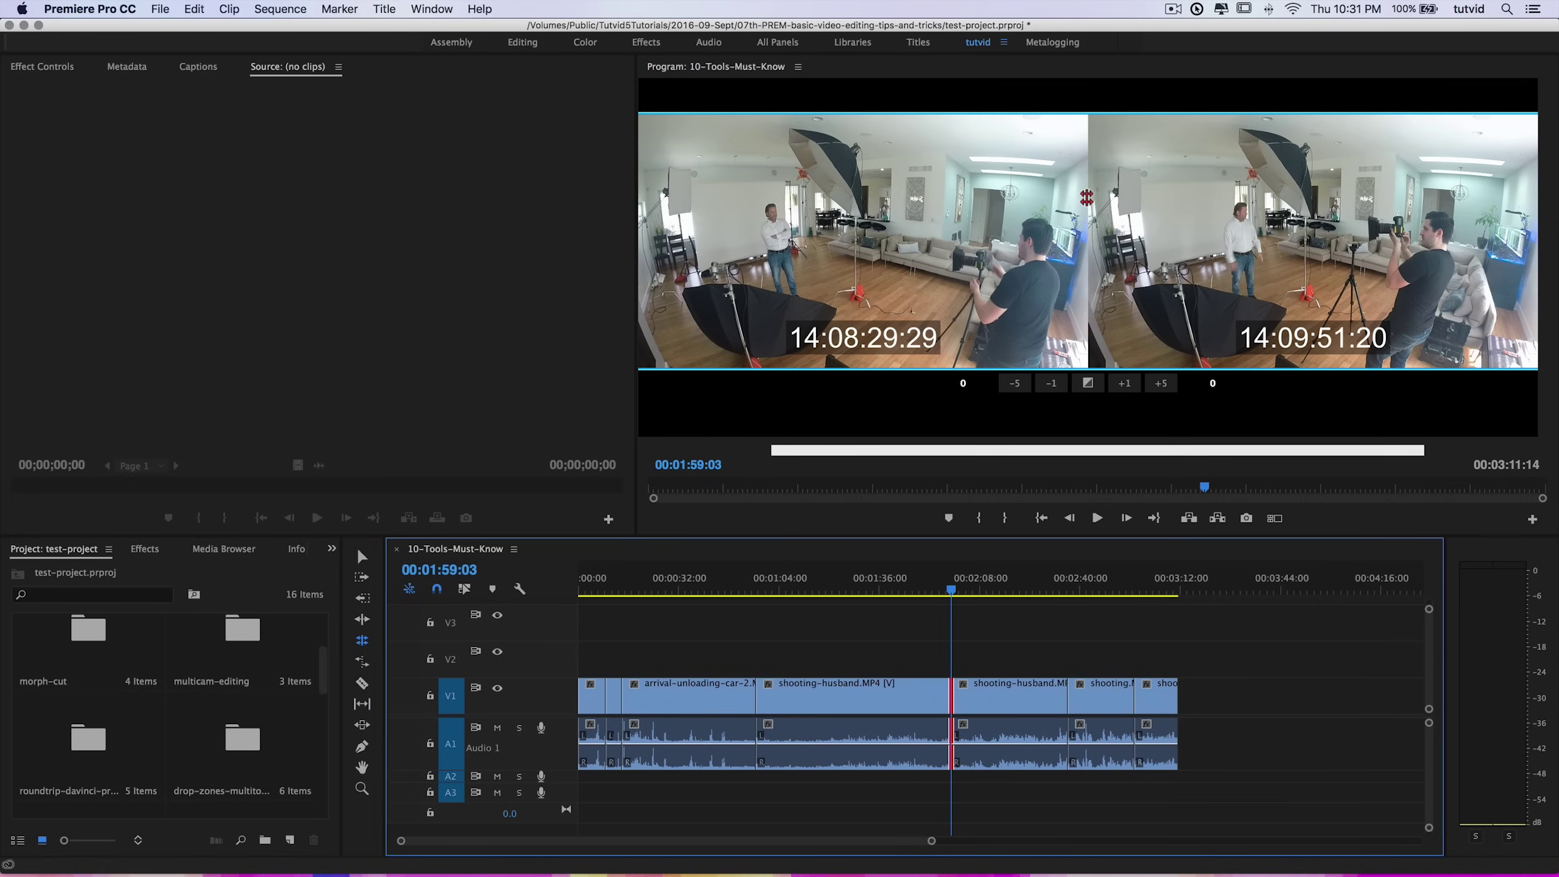
{"action": "left_click_drag", "start_coordinate": [1087, 198], "coordinate": [1047, 198]}
{"action": "key", "text": "l"}
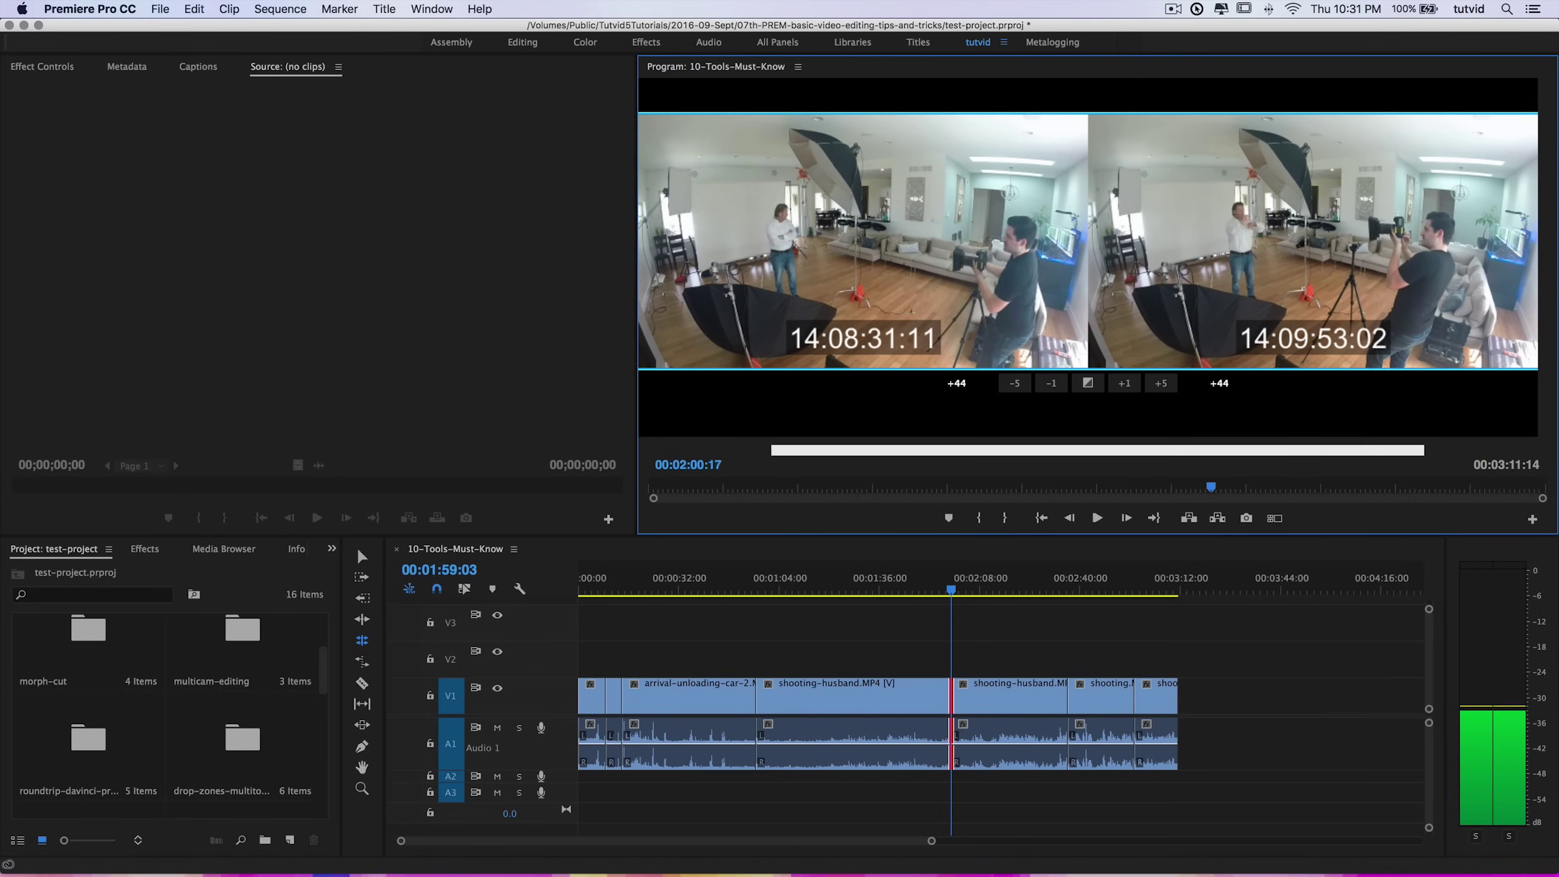
{"action": "key", "text": "k"}
{"action": "key", "text": "alt+shift+Left"}
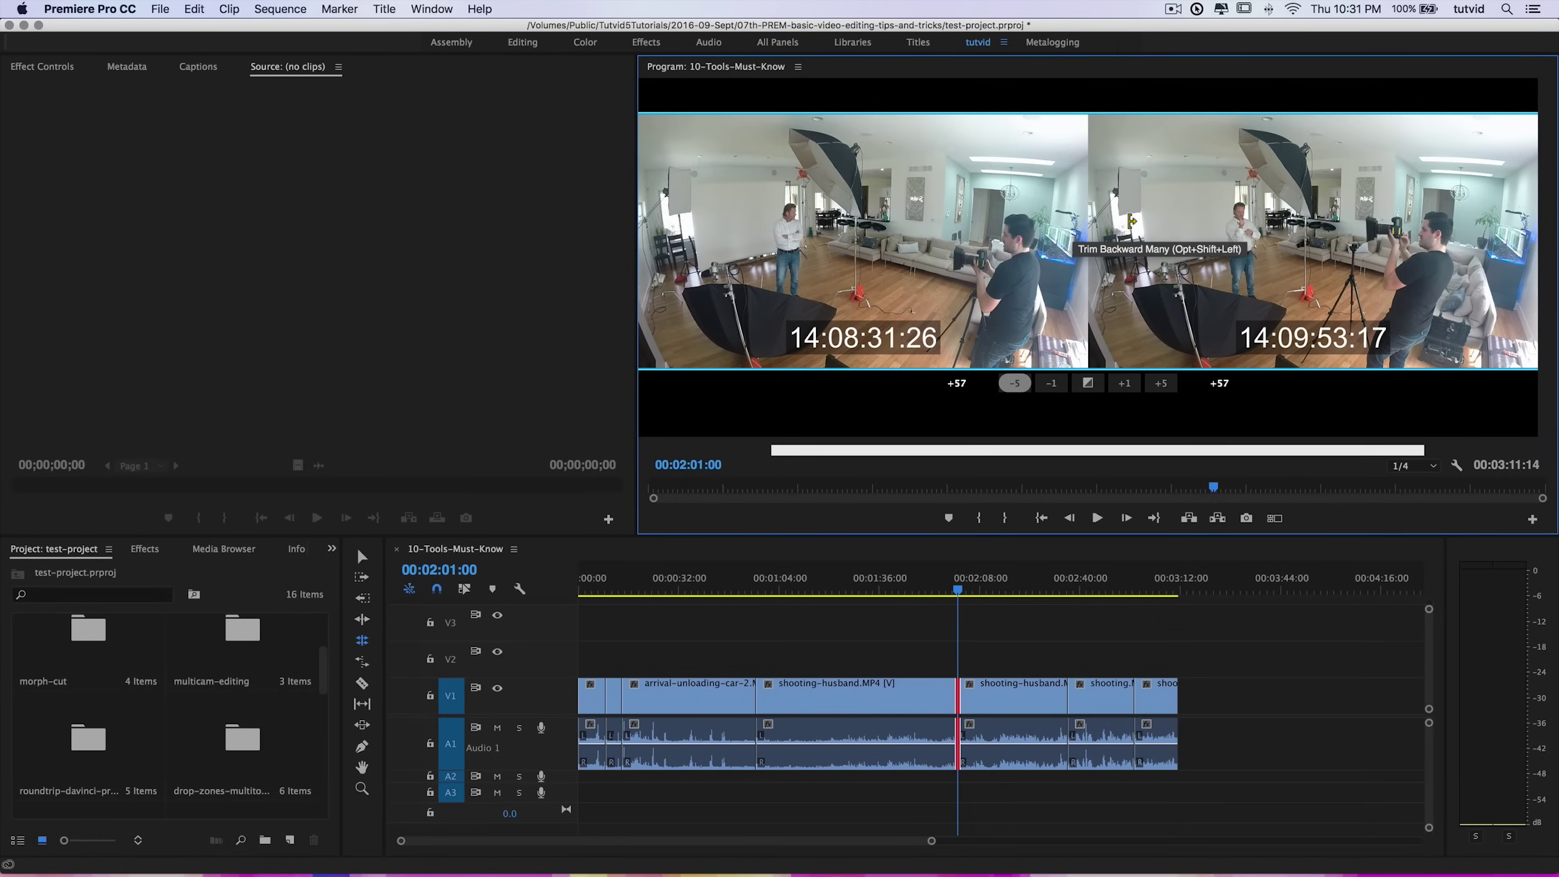
{"action": "key", "text": "j"}
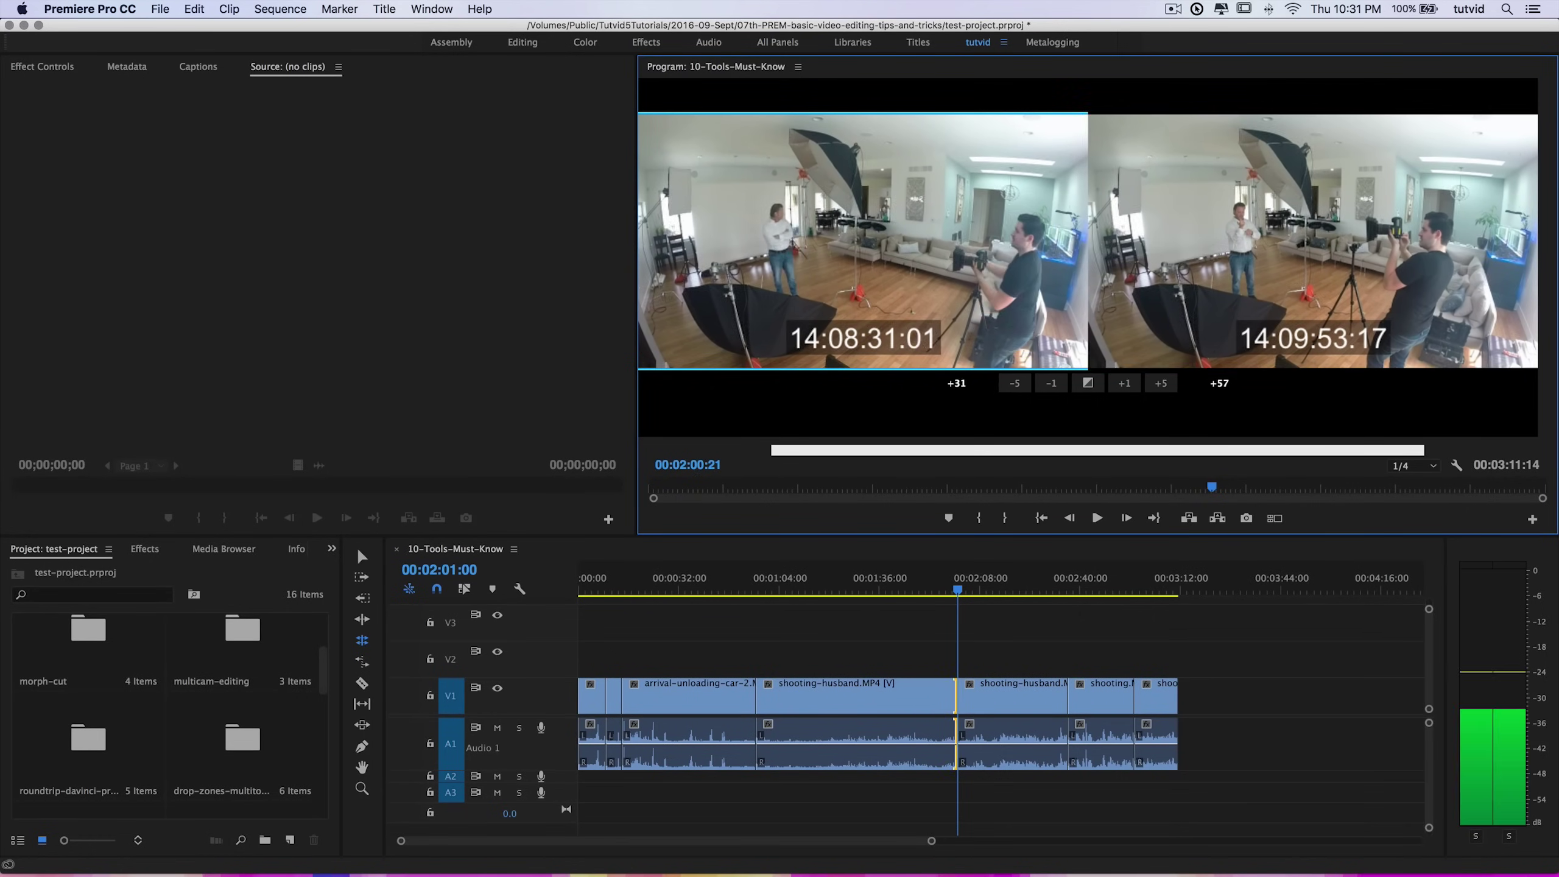
{"action": "key", "text": "k"}
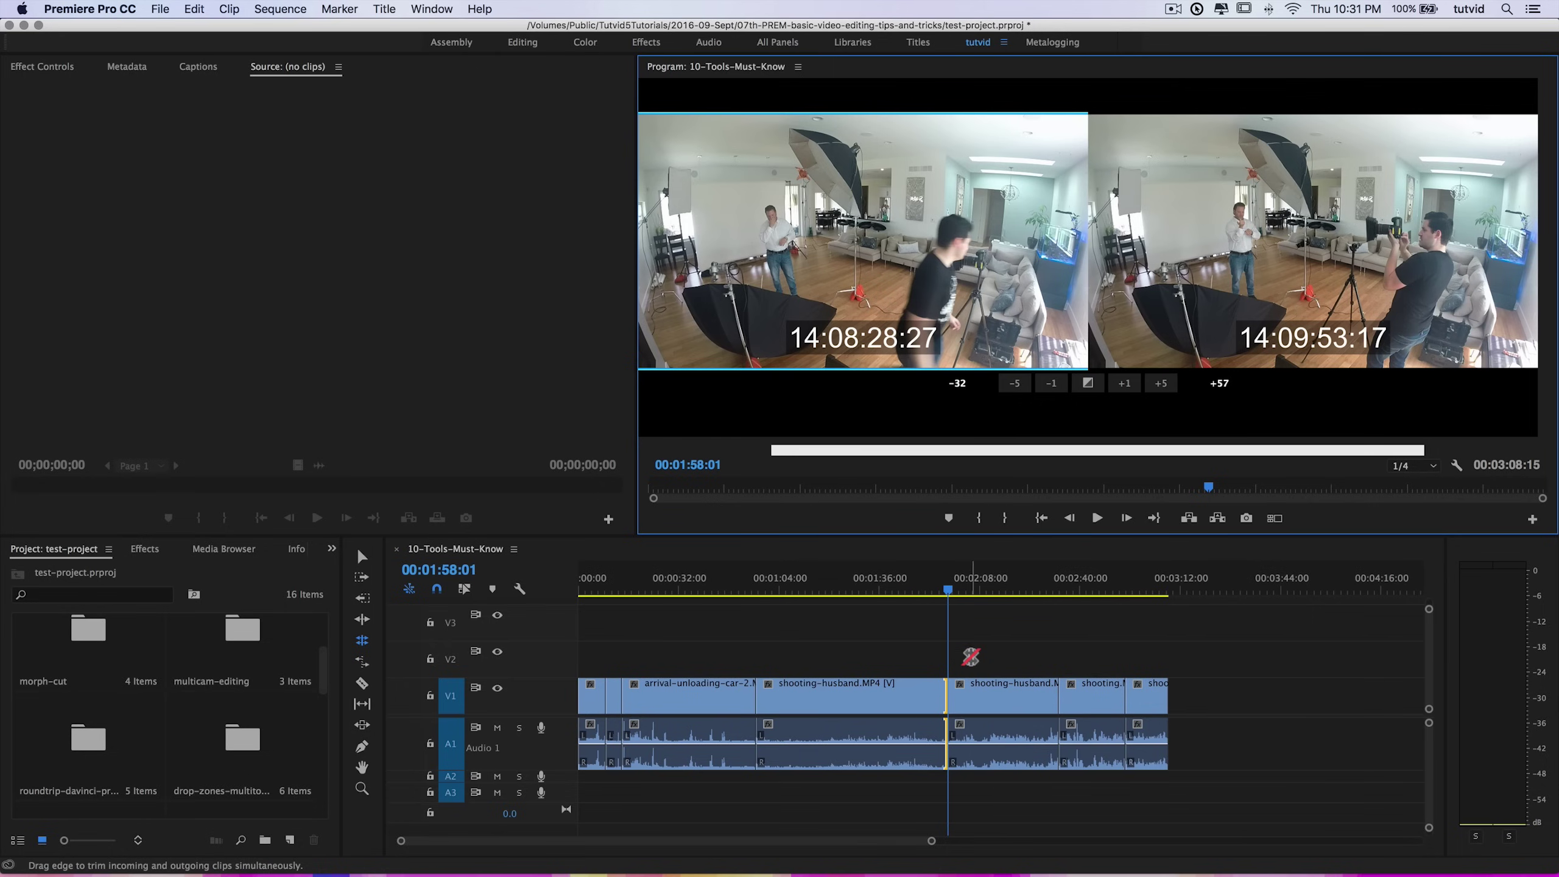
{"action": "key", "text": "Escape"}
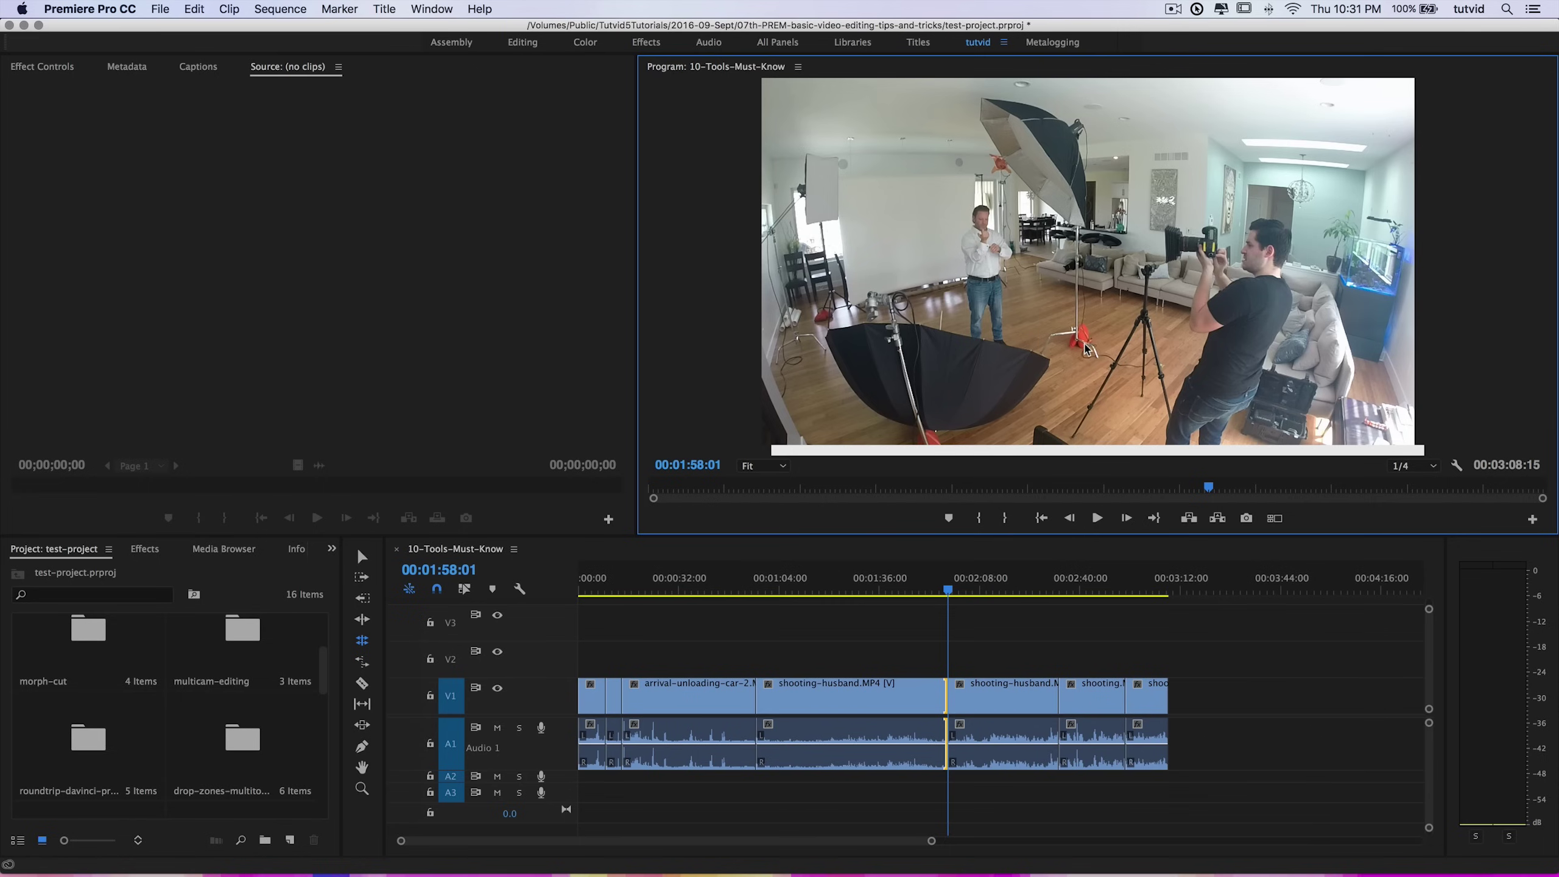
Review the trimmed edit from 00:01:50:01 and briefly reopen the trim view
{"action": "left_click", "coordinate": [938, 589]}
{"action": "left_click", "coordinate": [923, 591]}
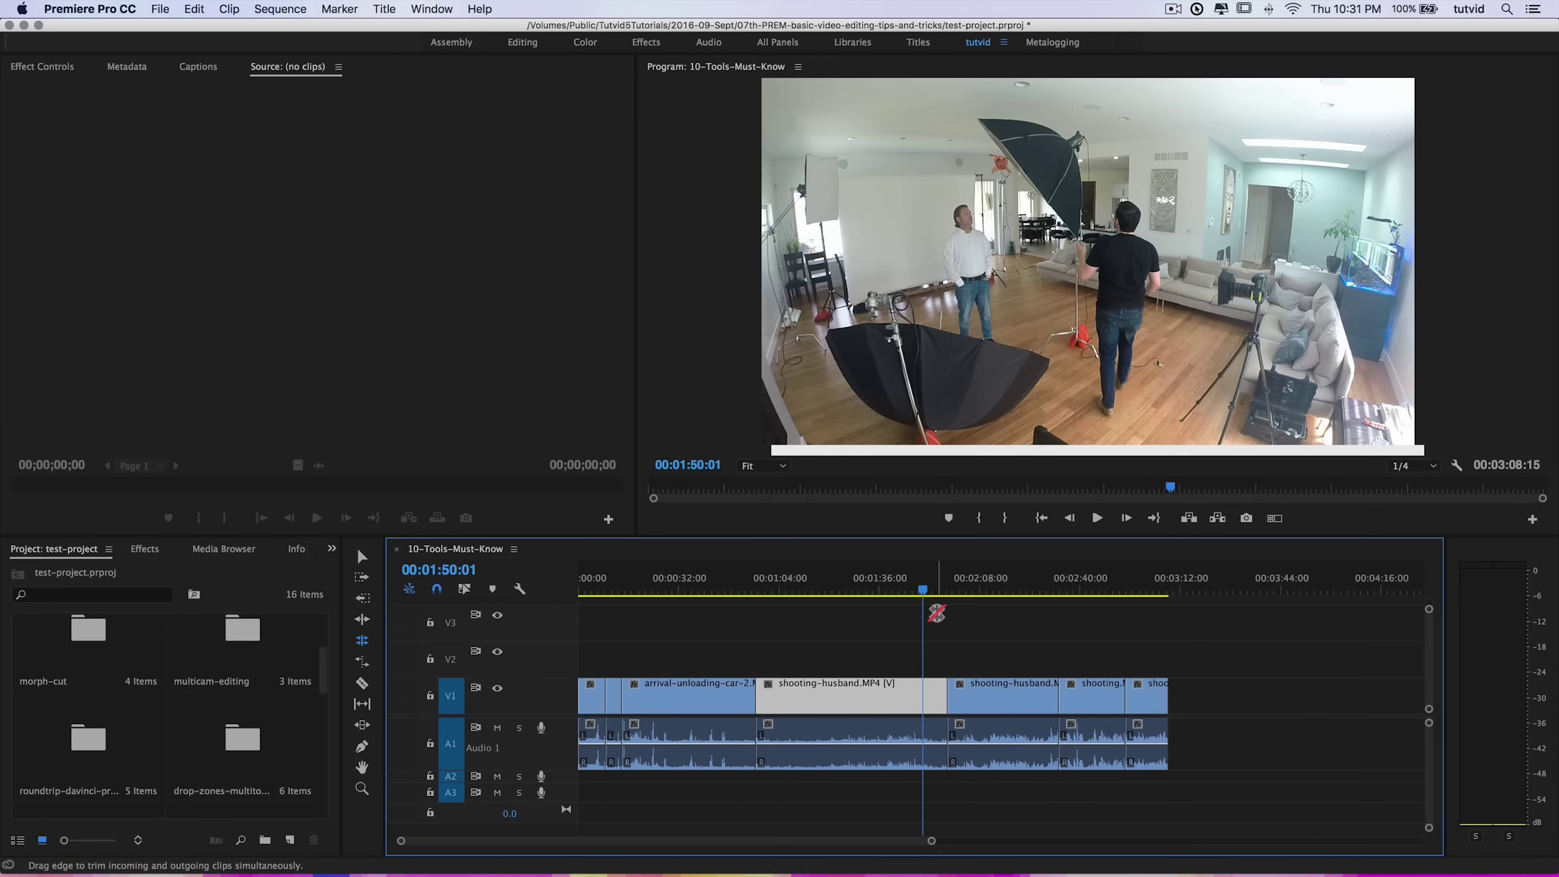
{"action": "left_click_drag", "start_coordinate": [930, 599], "coordinate": [942, 604]}
{"action": "left_click", "coordinate": [948, 694]}
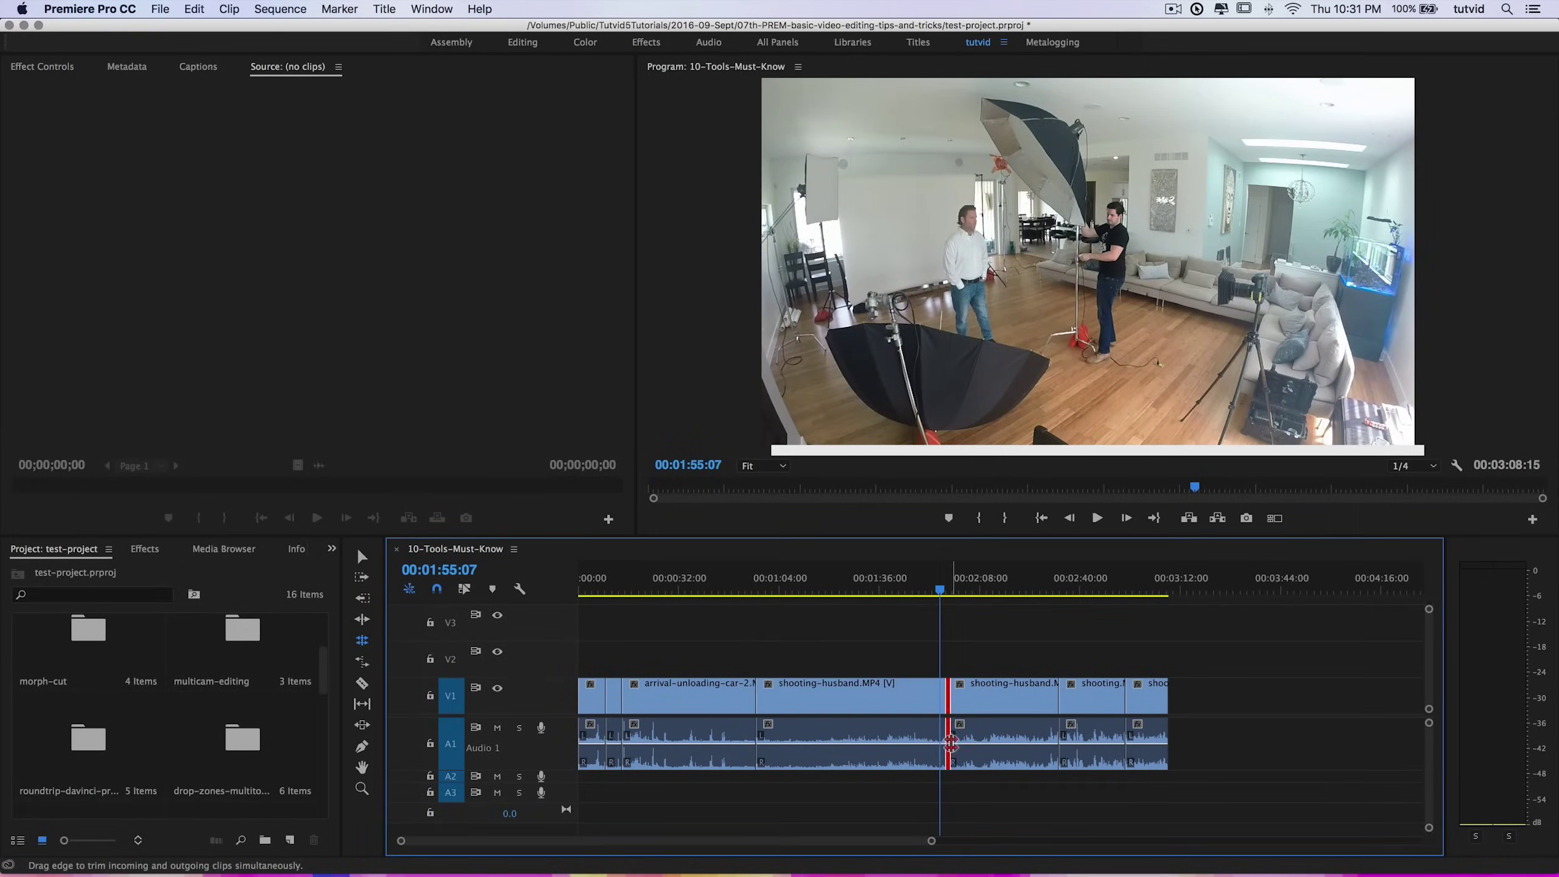
{"action": "double_click", "coordinate": [952, 694]}
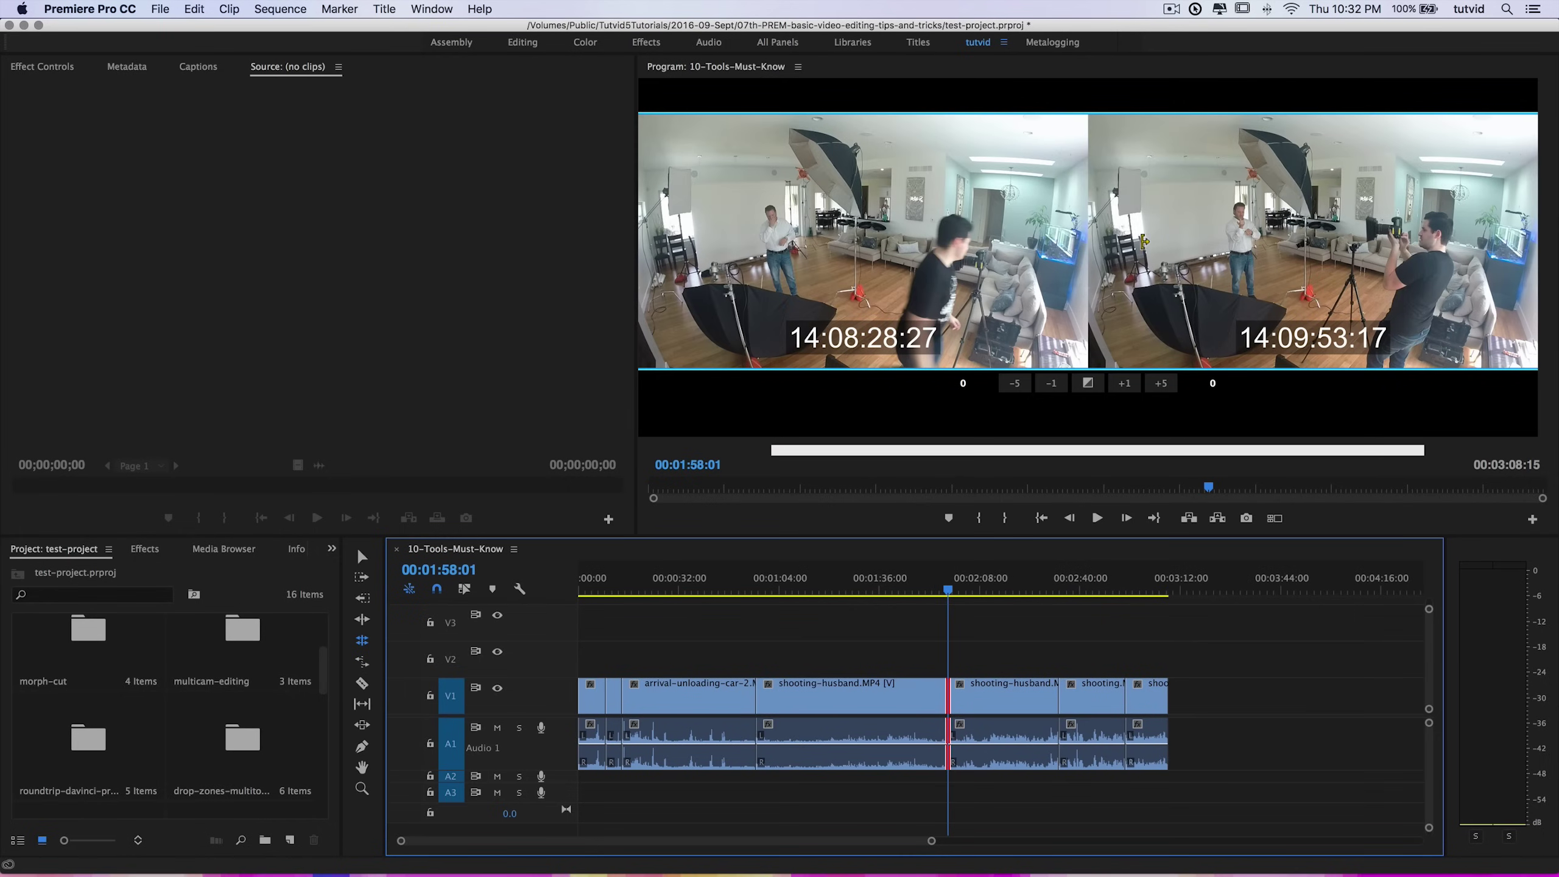
{"action": "key", "text": "t"}
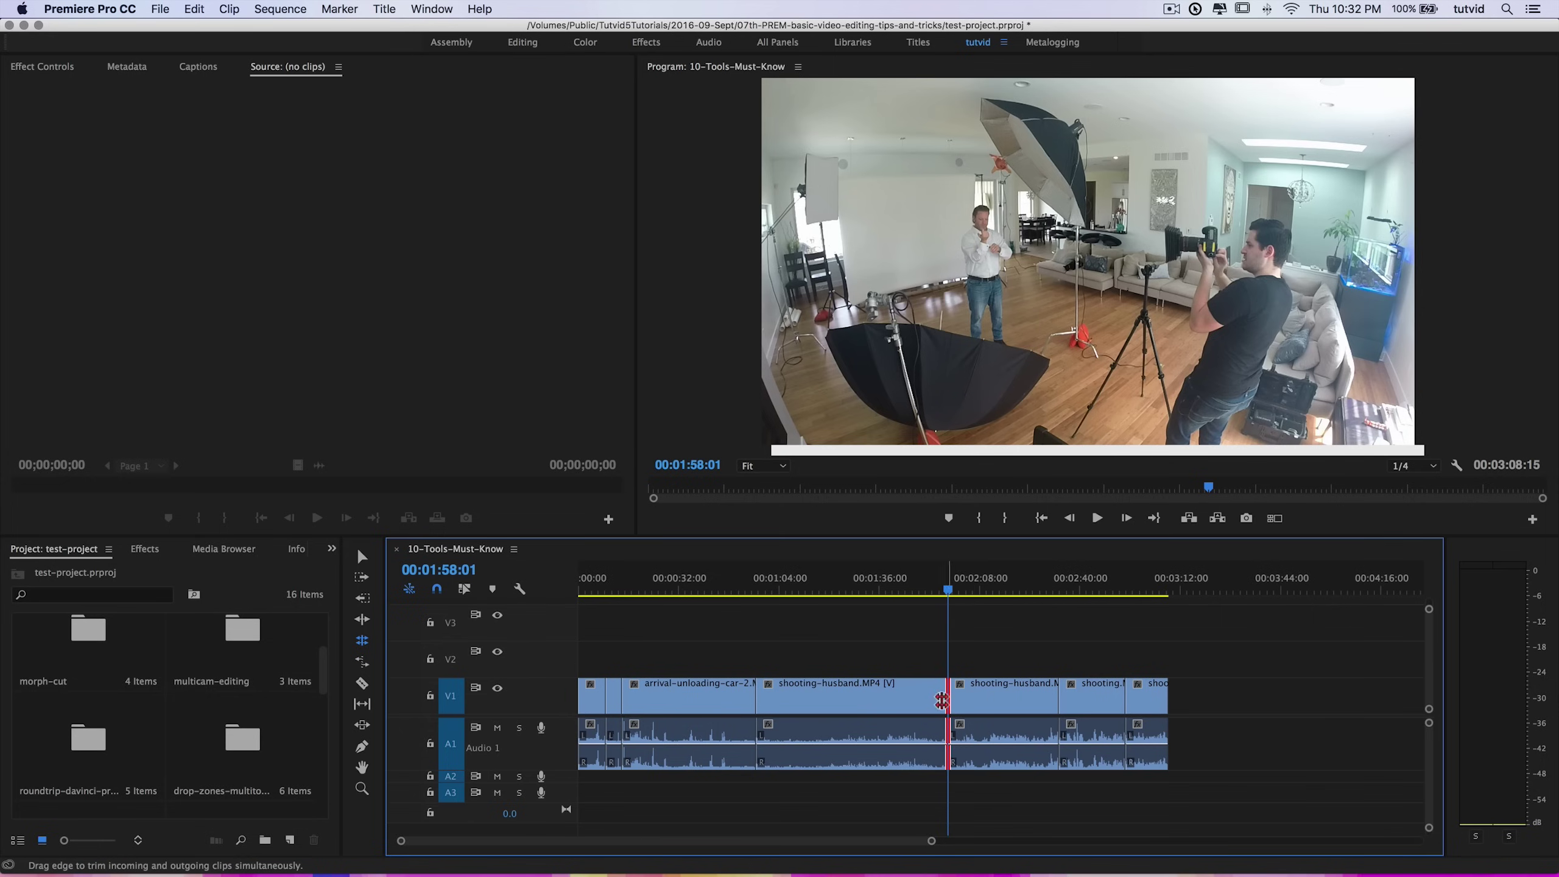
{"action": "left_click", "coordinate": [362, 662]}
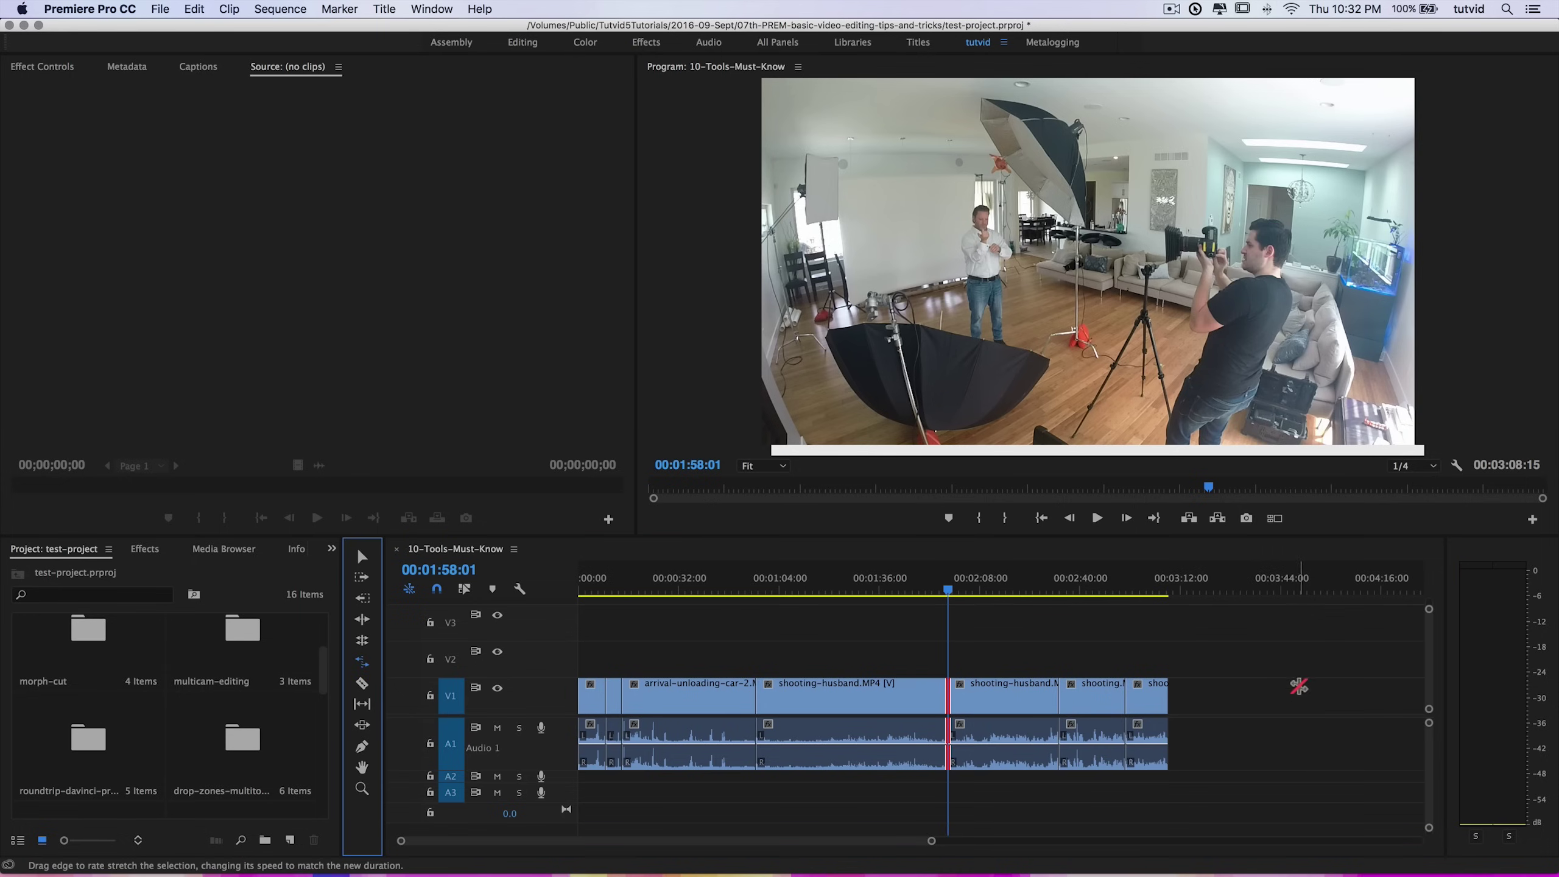
Rate-stretch the final shooting.MP4 clip longer to slow it, and play it back from 00:03:15:15
{"action": "left_click", "coordinate": [1146, 590]}
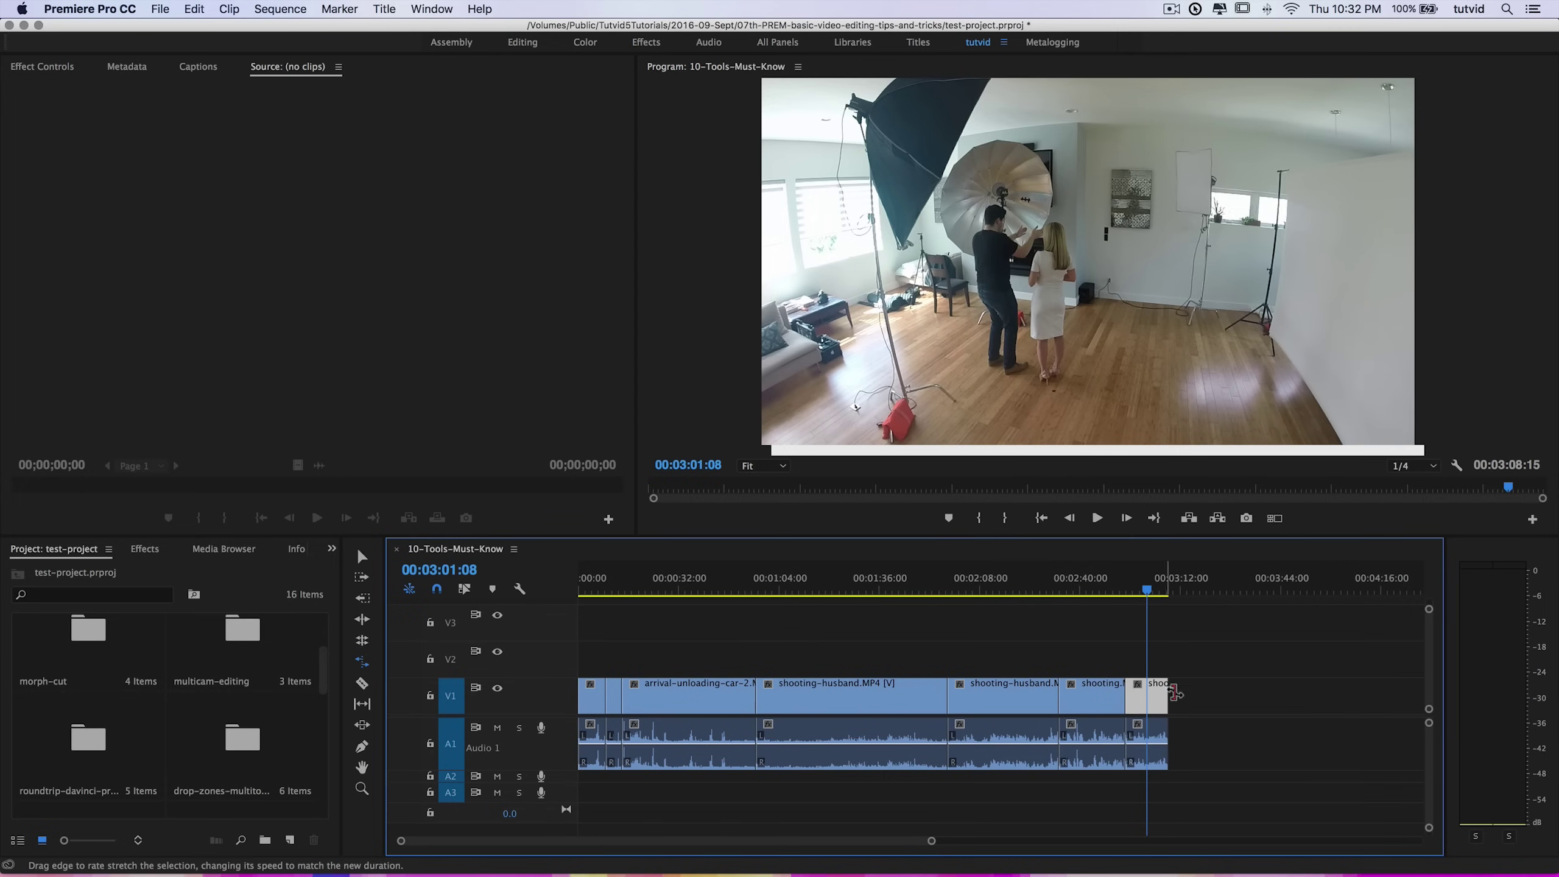
{"action": "left_click_drag", "start_coordinate": [1169, 724], "coordinate": [1334, 707]}
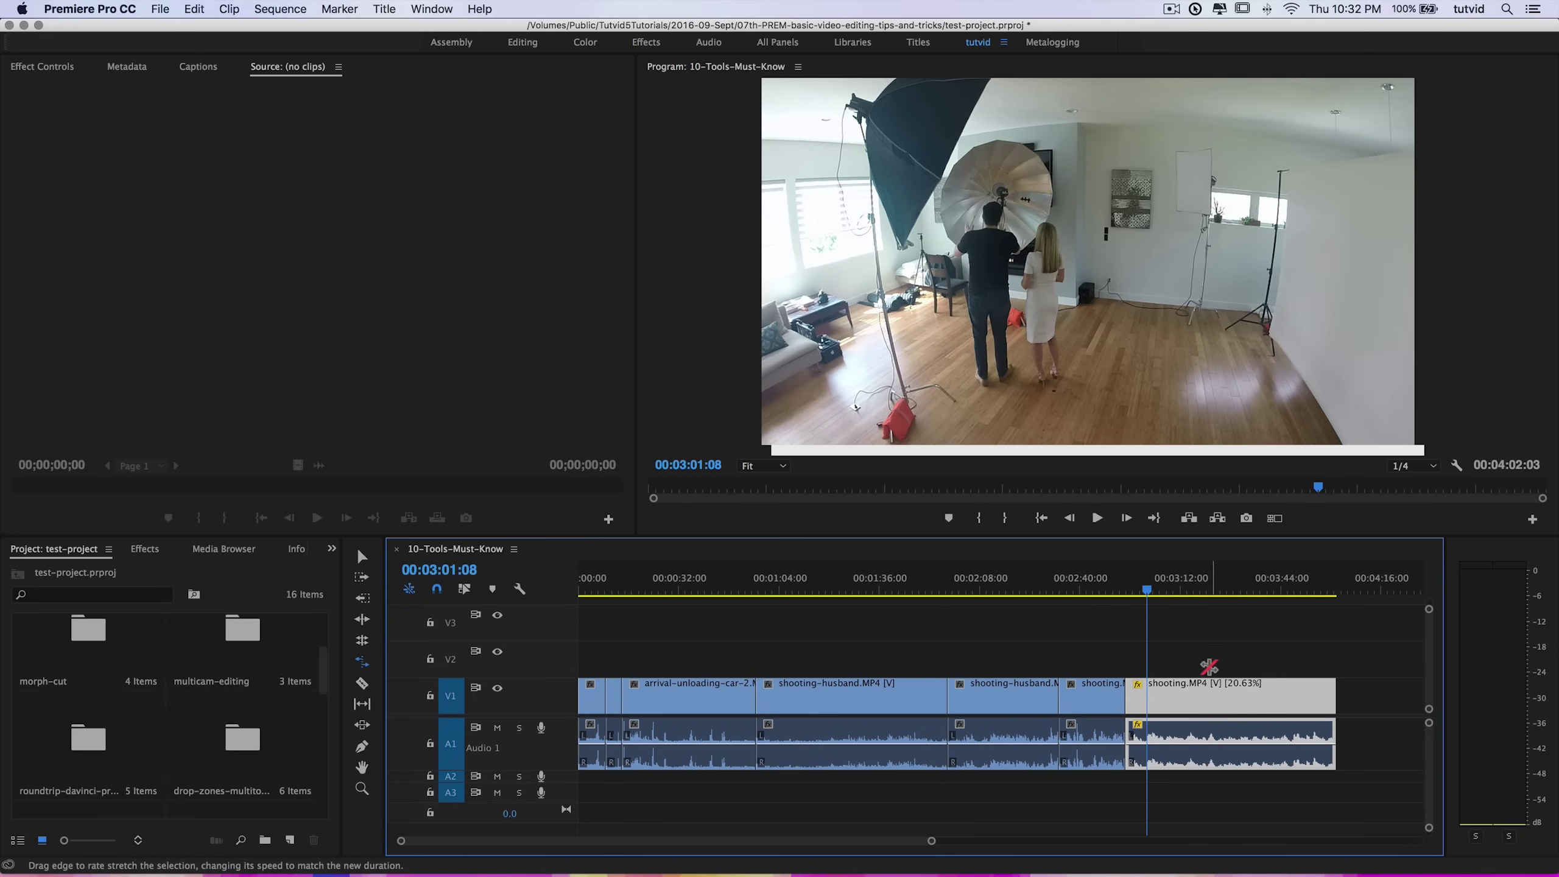
{"action": "left_click_drag", "start_coordinate": [1148, 591], "coordinate": [1205, 601]}
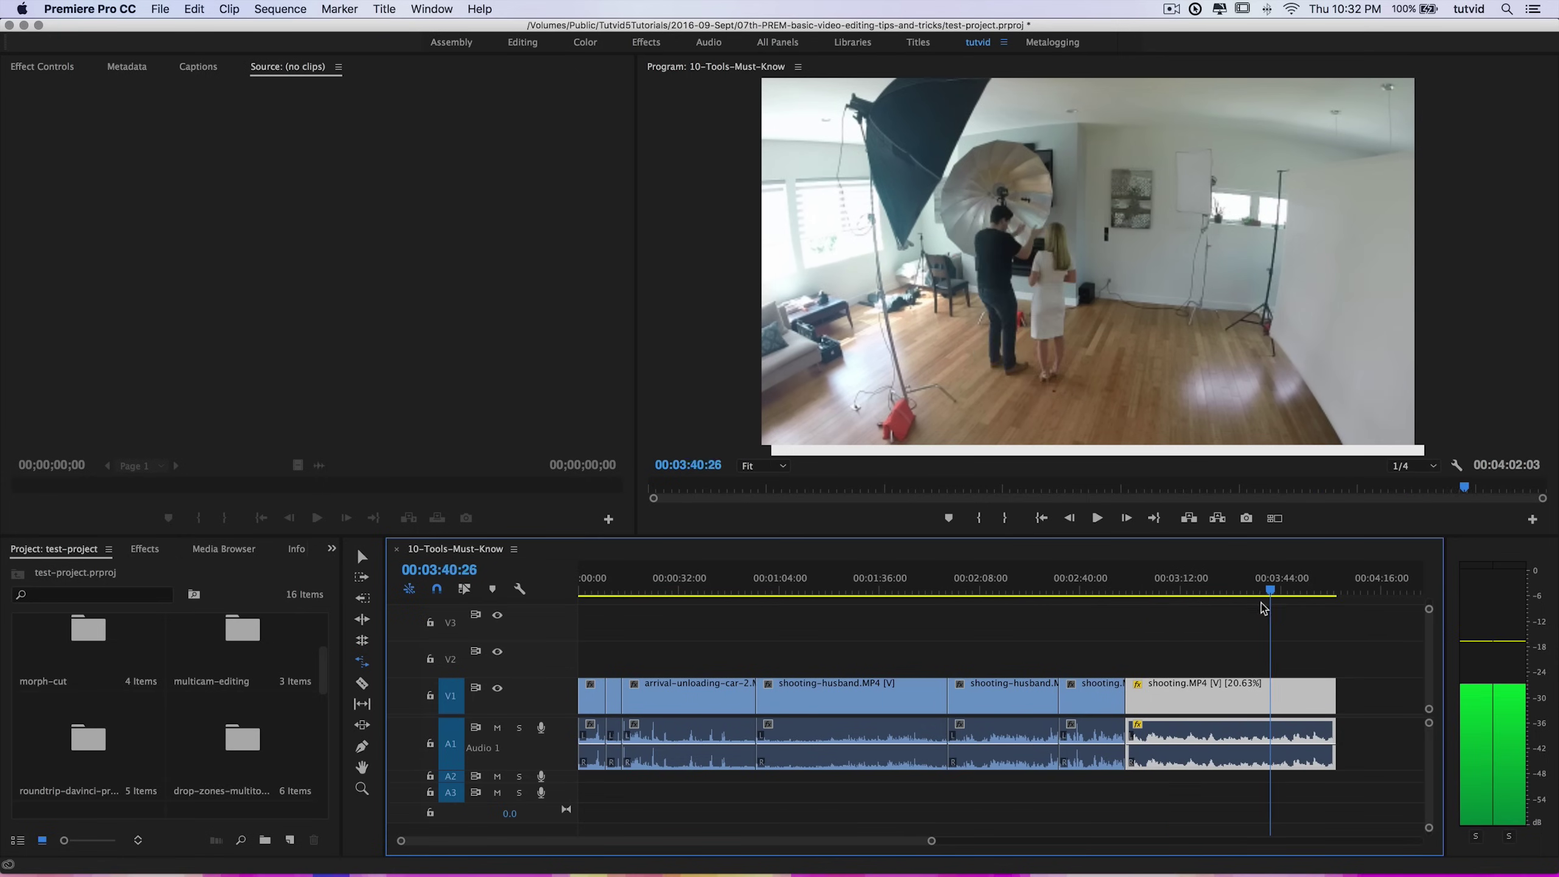
{"action": "left_click_drag", "start_coordinate": [1264, 608], "coordinate": [1195, 637]}
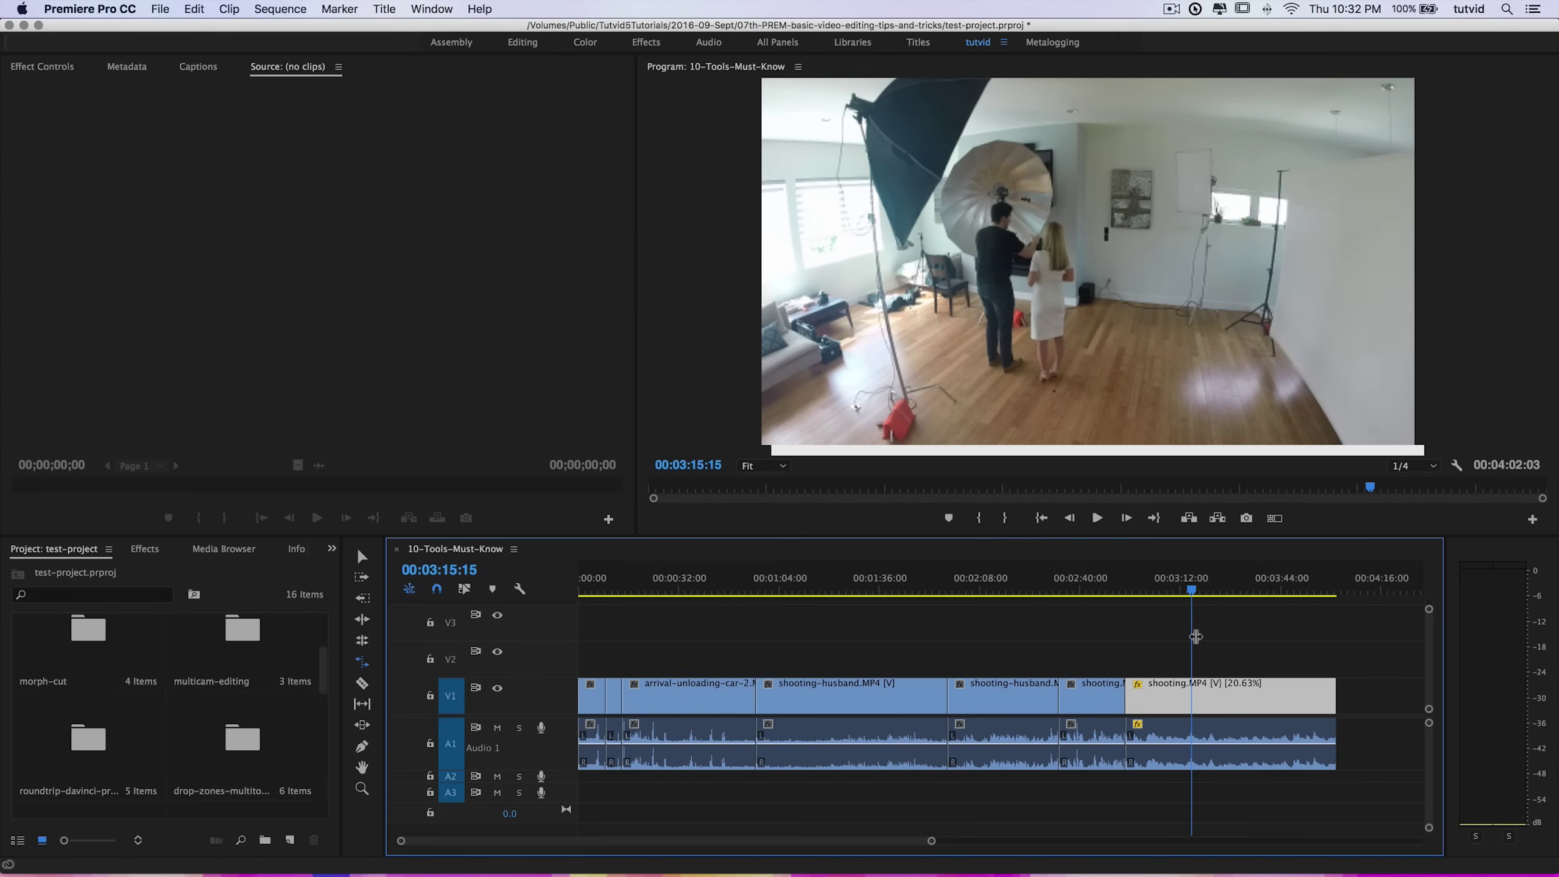
{"action": "key", "text": "space"}
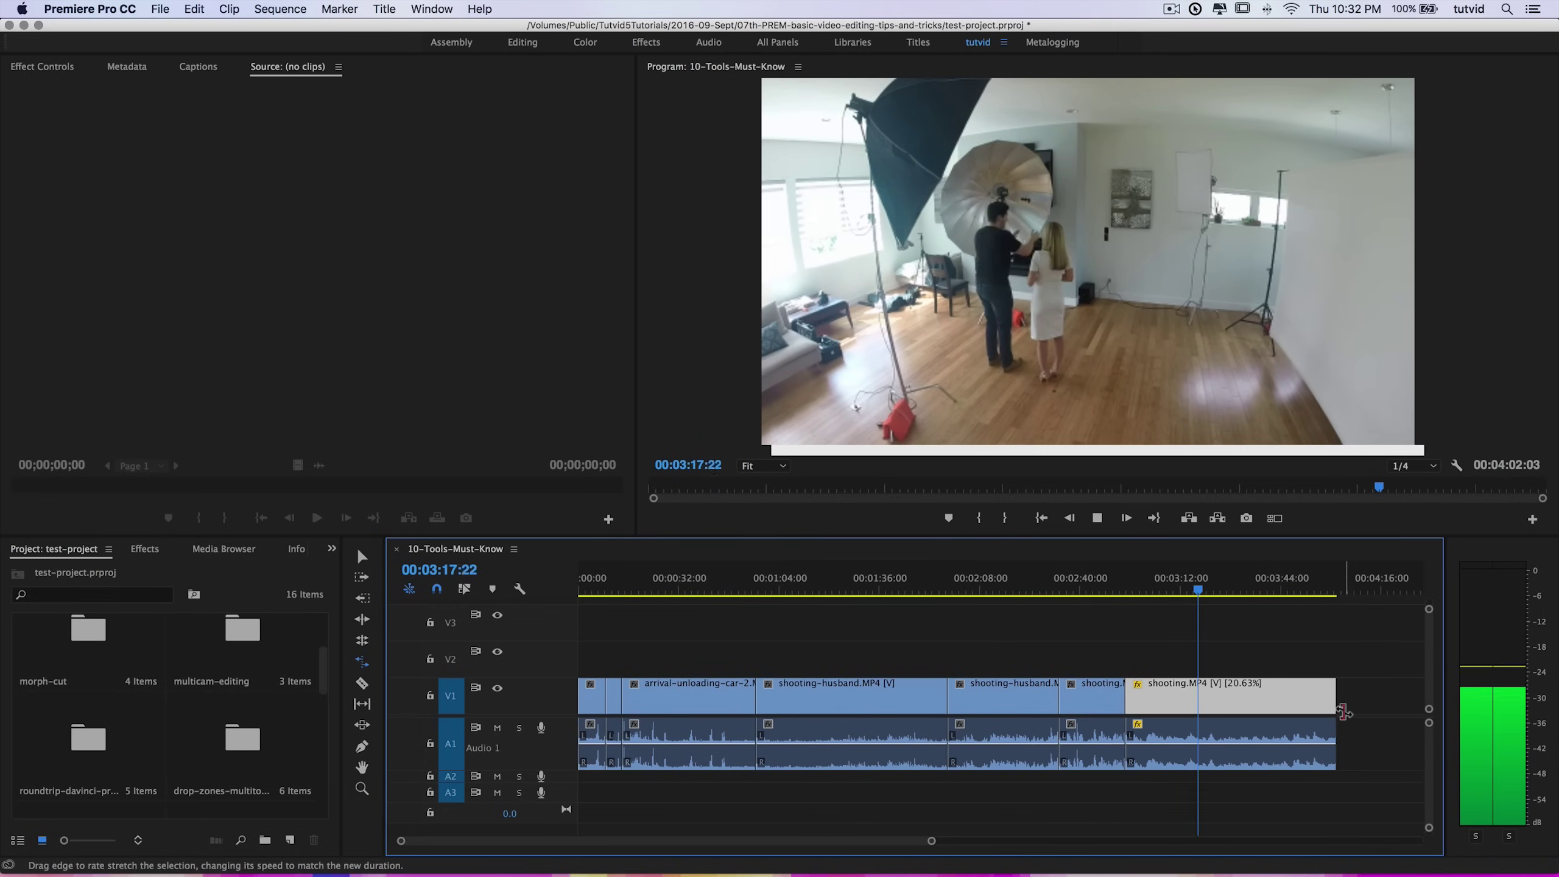
{"action": "key", "text": "space"}
Drag the final clip's end back left to speed it up, previewing from about 00:02:54
{"action": "left_click", "coordinate": [1318, 783]}
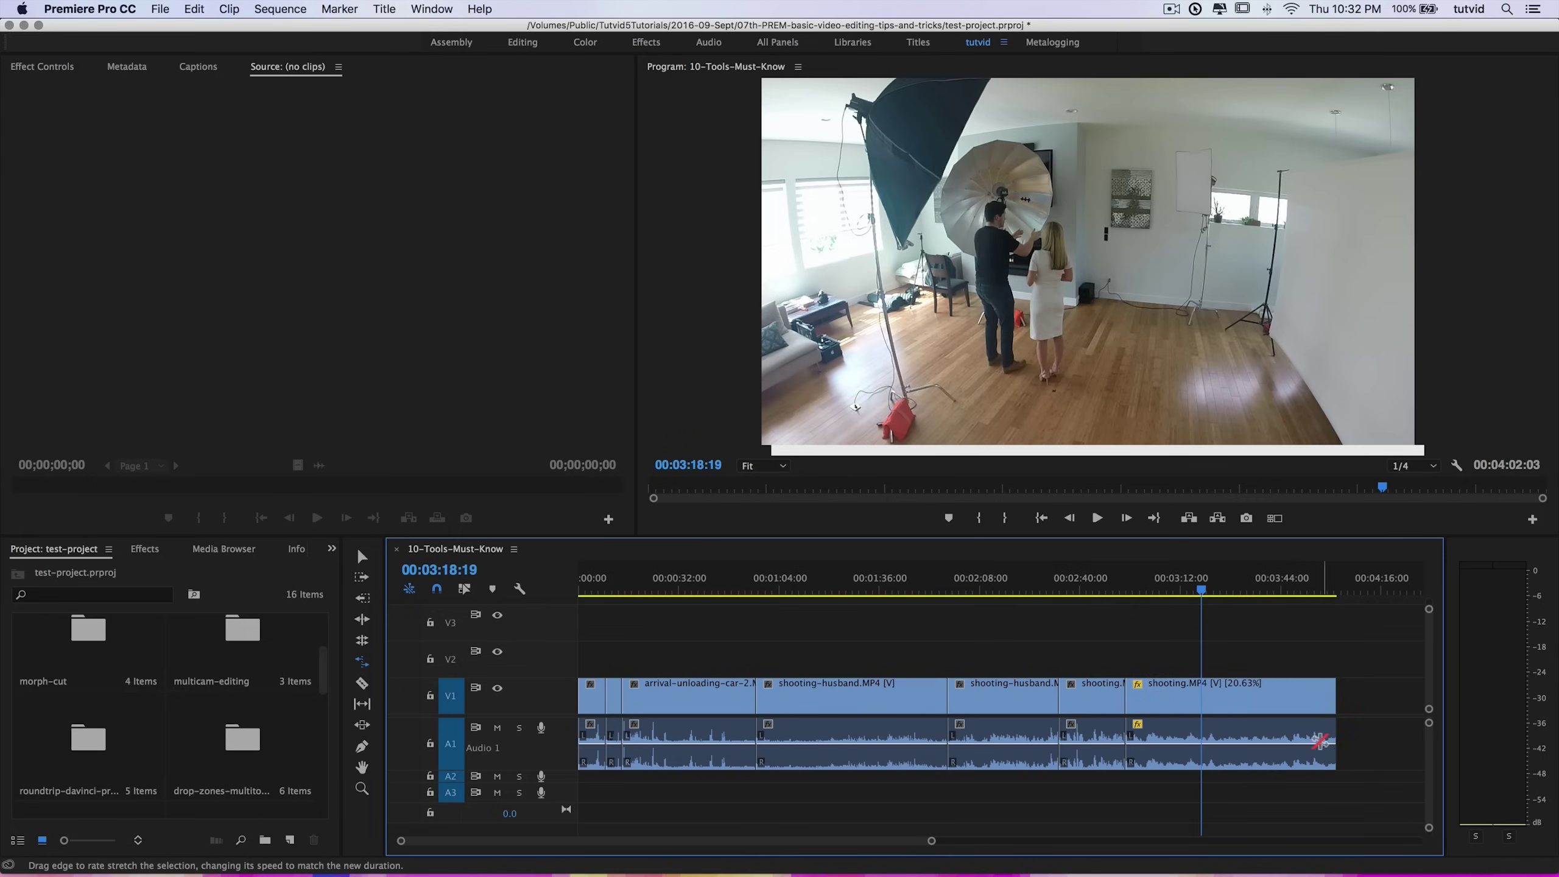
{"action": "left_click", "coordinate": [1311, 708]}
{"action": "left_click_drag", "start_coordinate": [1333, 706], "coordinate": [1162, 704]}
{"action": "left_click", "coordinate": [1129, 593]}
{"action": "key", "text": "space"}
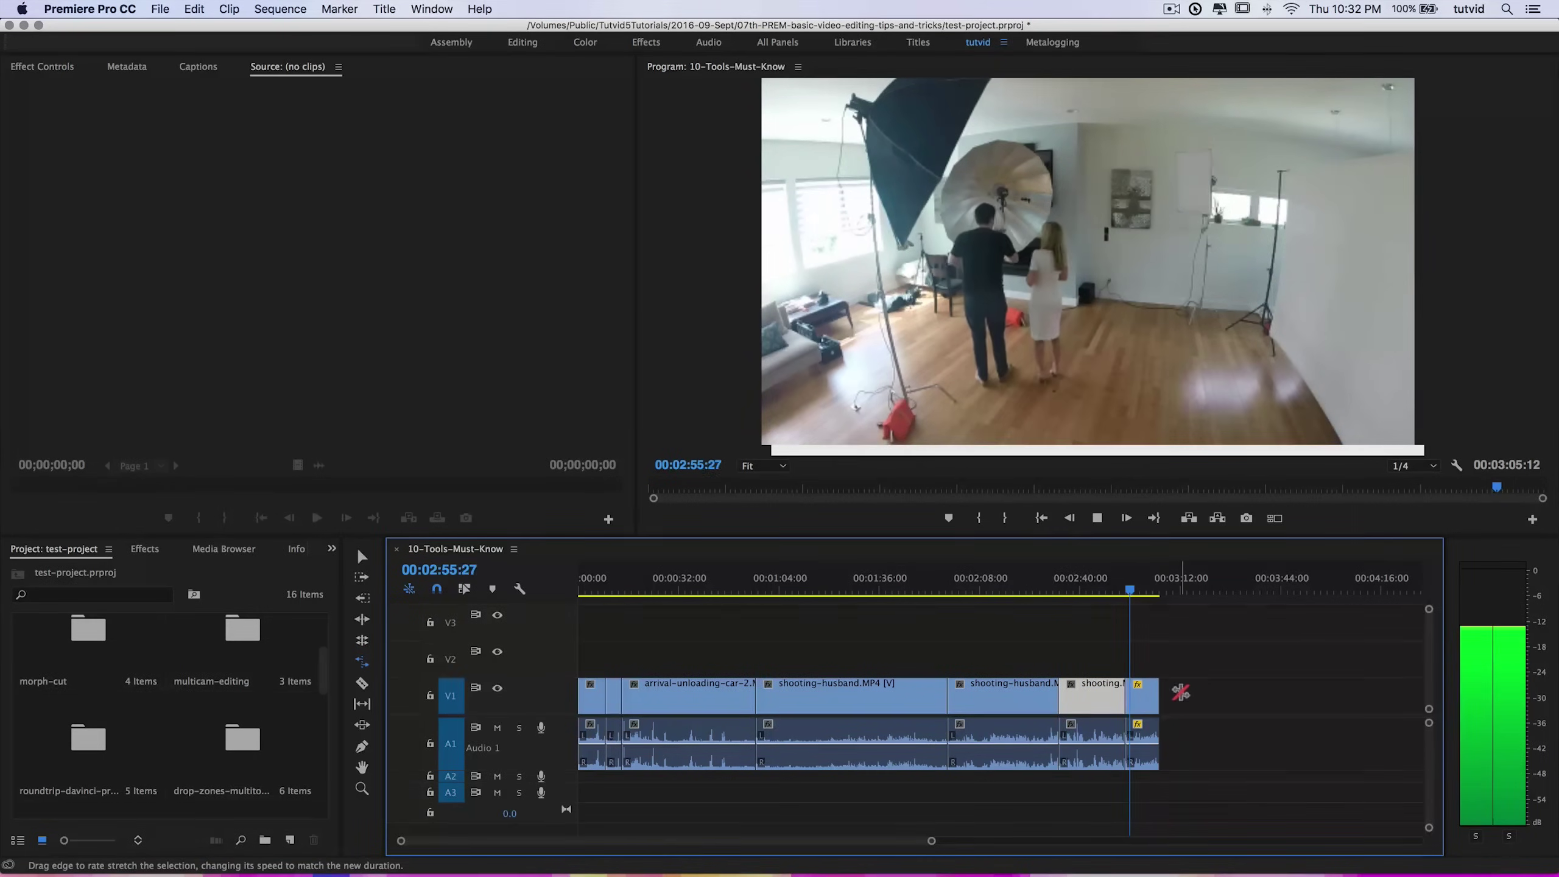
{"action": "key", "text": "space"}
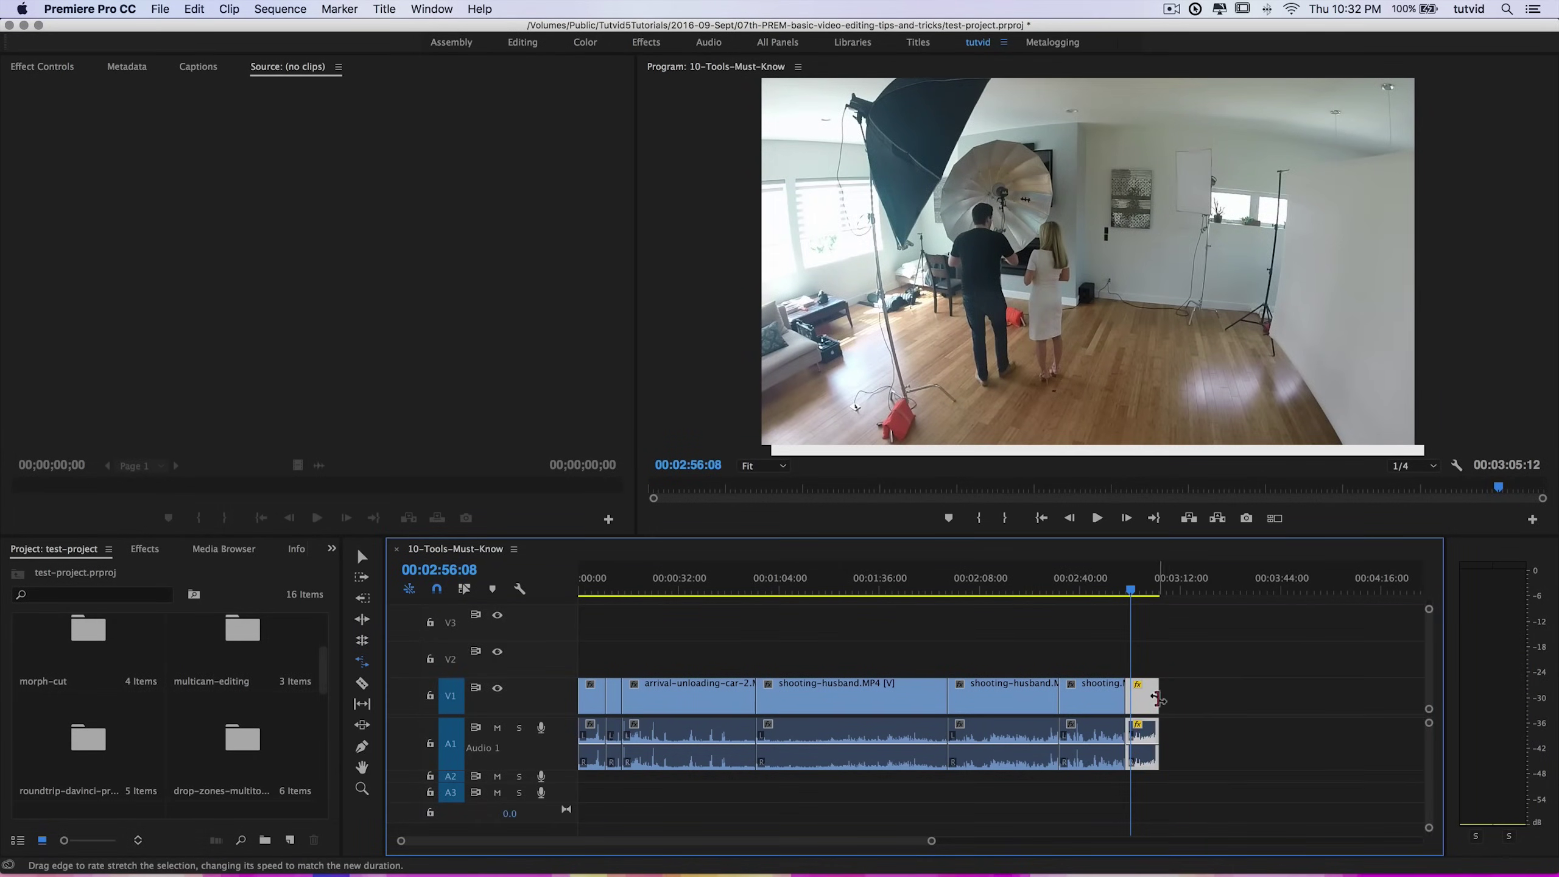
Speed the final clip up further to 236.16%, replay the ending, and zoom the timeline in
{"action": "left_click_drag", "start_coordinate": [1150, 736], "coordinate": [1142, 735]}
{"action": "left_click", "coordinate": [1123, 591]}
{"action": "key", "text": "space"}
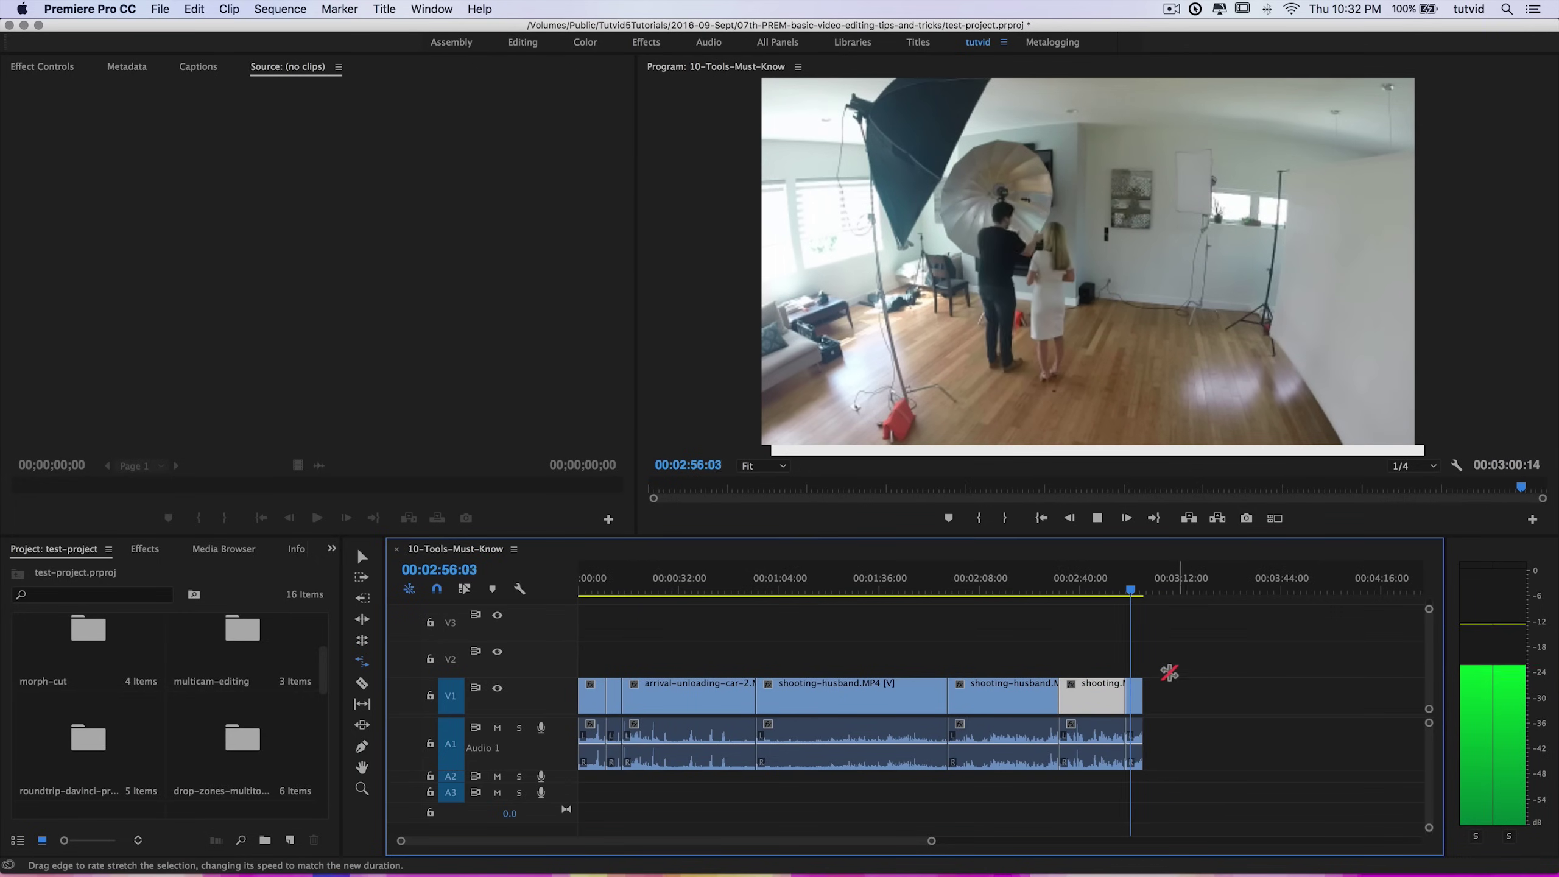
{"action": "key", "text": "space"}
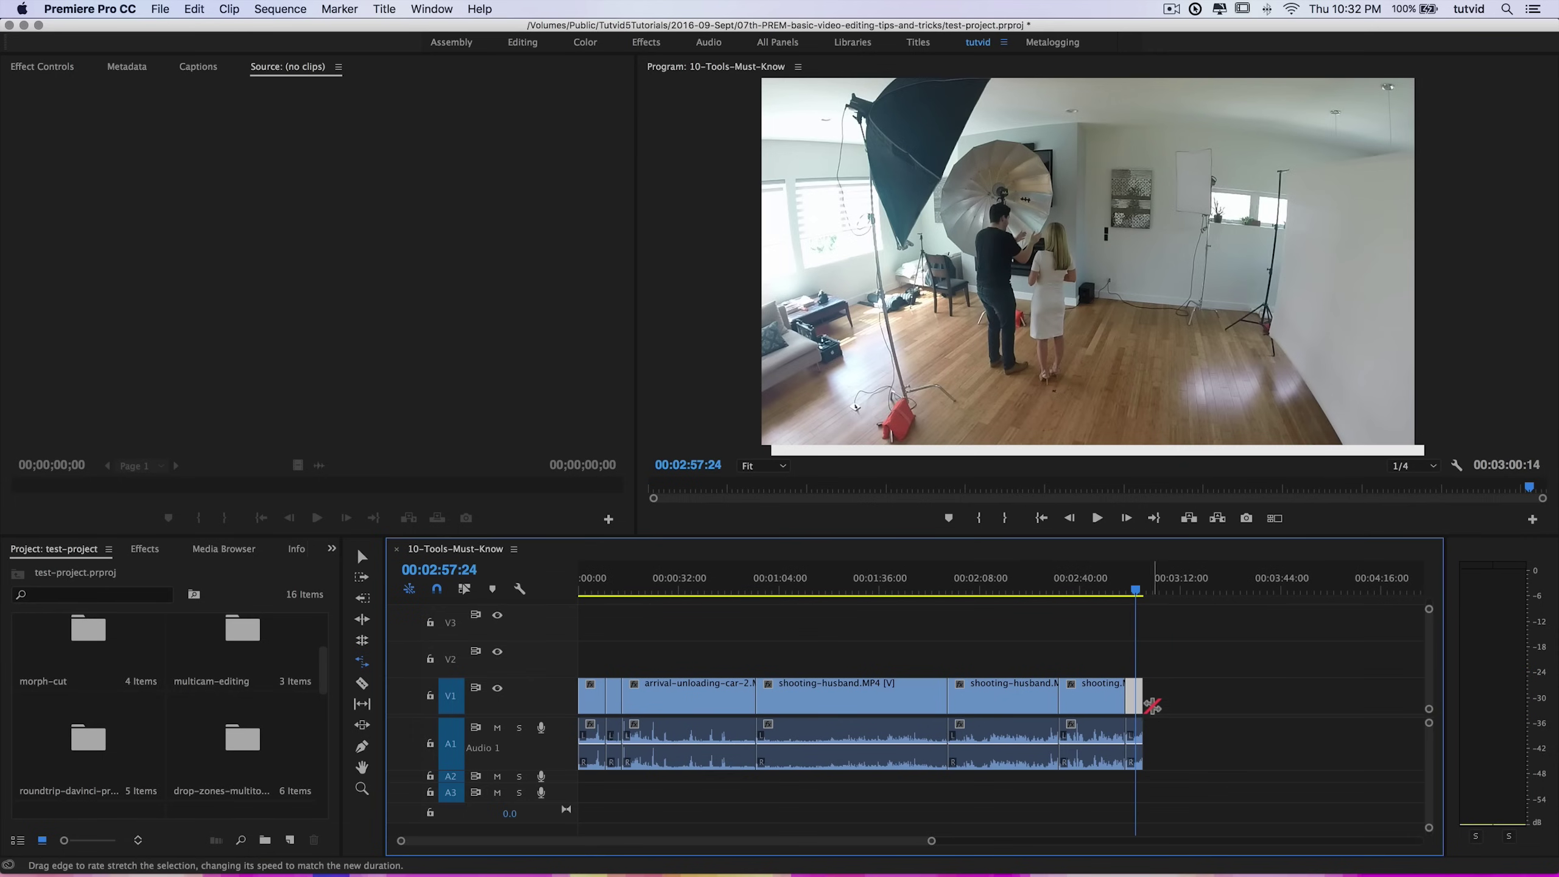
{"action": "key", "text": "="}
{"action": "key", "text": "="}
{"action": "key", "text": "="}
{"action": "key", "text": "="}
{"action": "key", "text": "="}
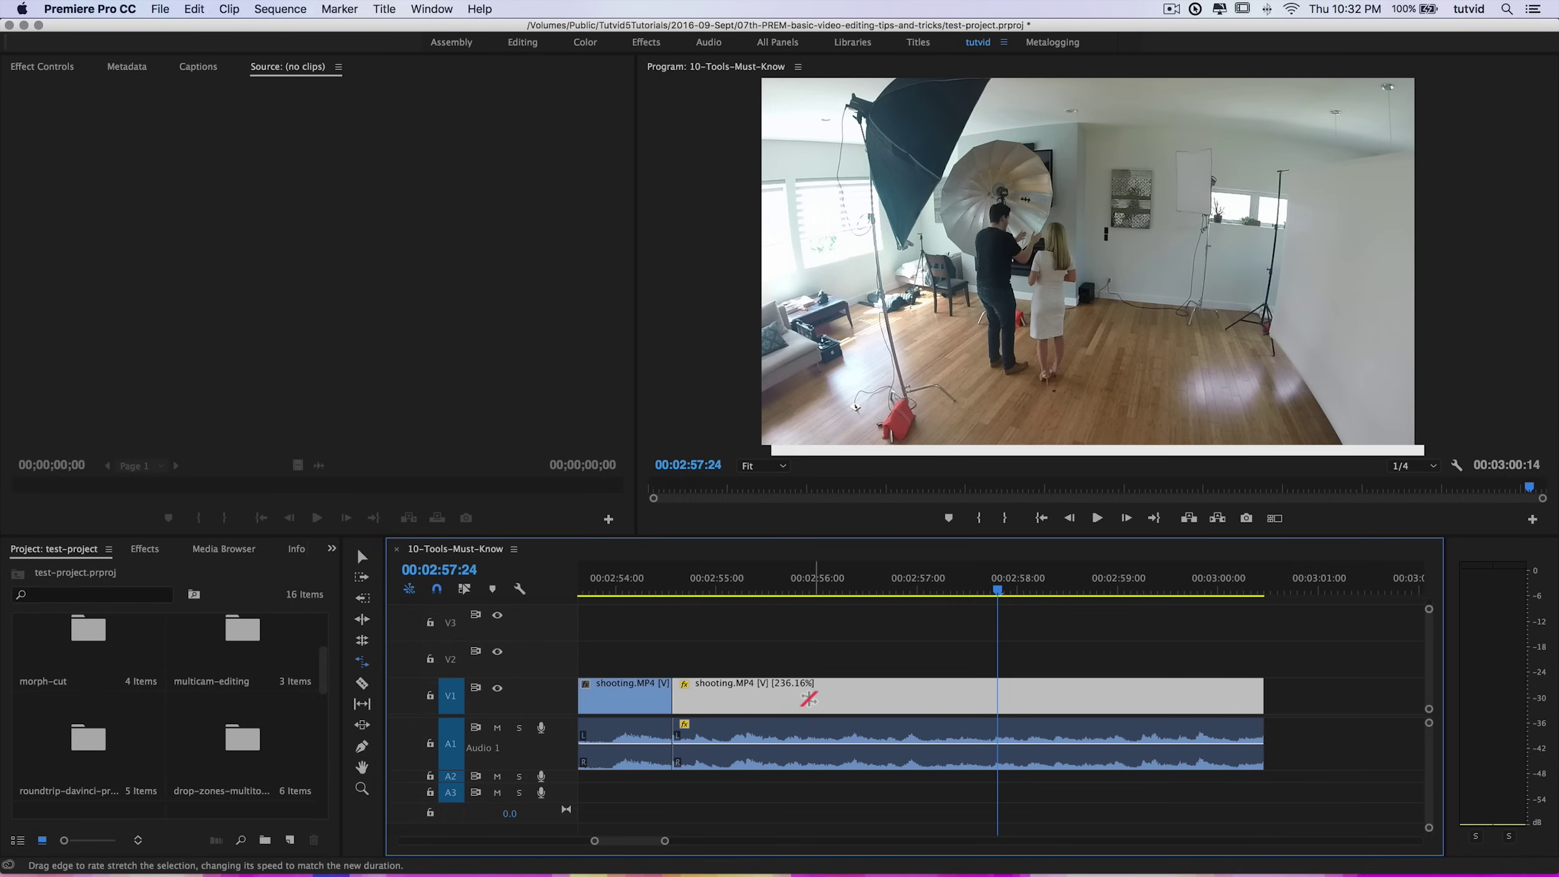
{"action": "key", "text": "v"}
{"action": "left_click_drag", "start_coordinate": [838, 832], "coordinate": [979, 639]}
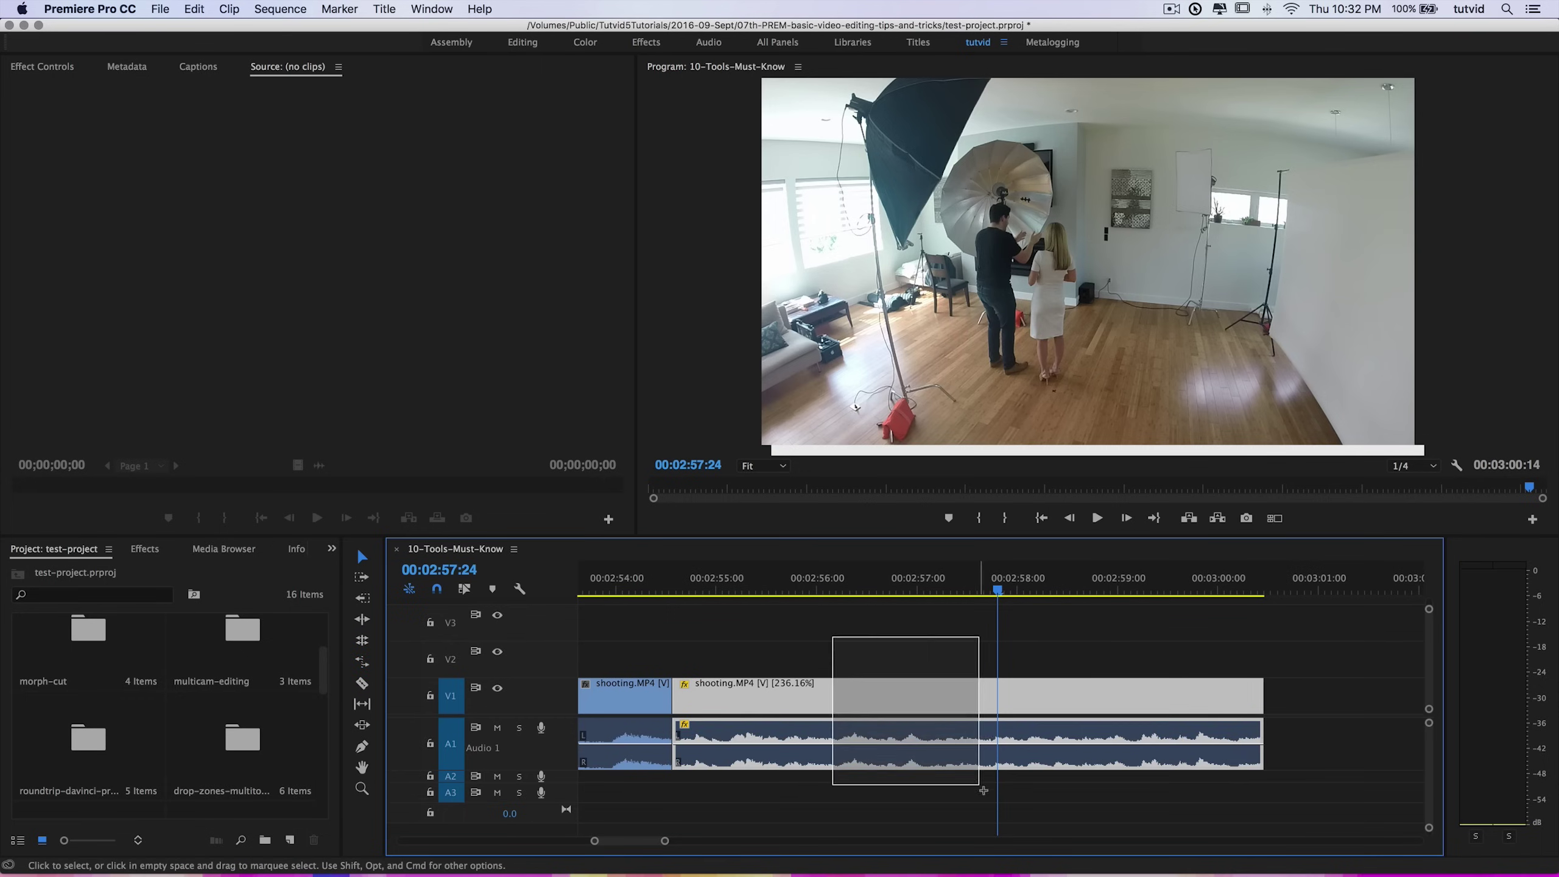
{"action": "right_click", "coordinate": [922, 710]}
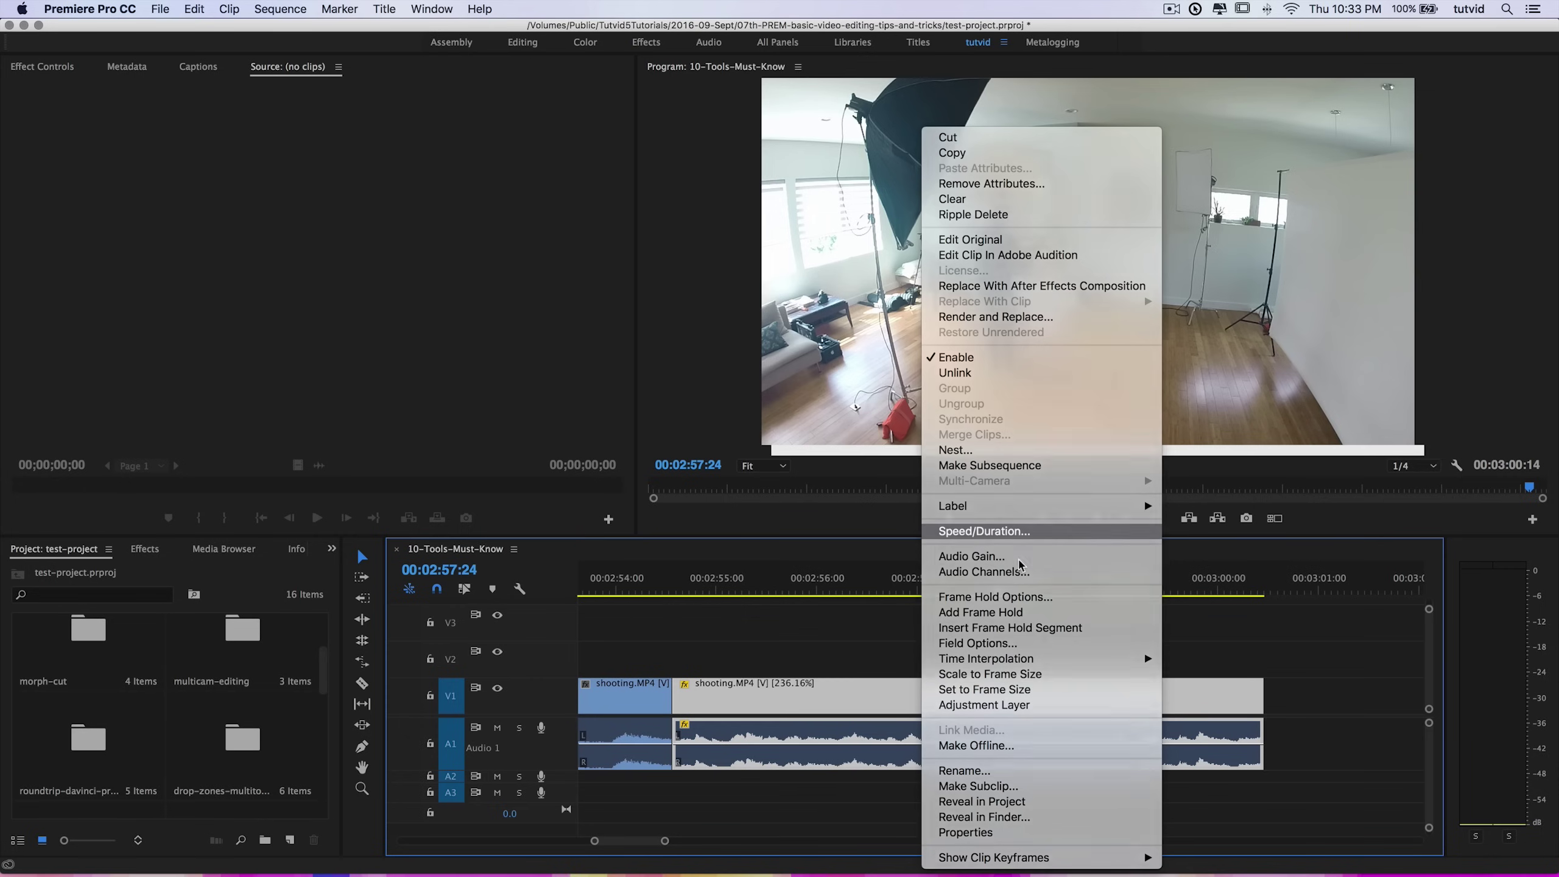
{"action": "left_click", "coordinate": [985, 531]}
{"action": "type", "text": "100"}
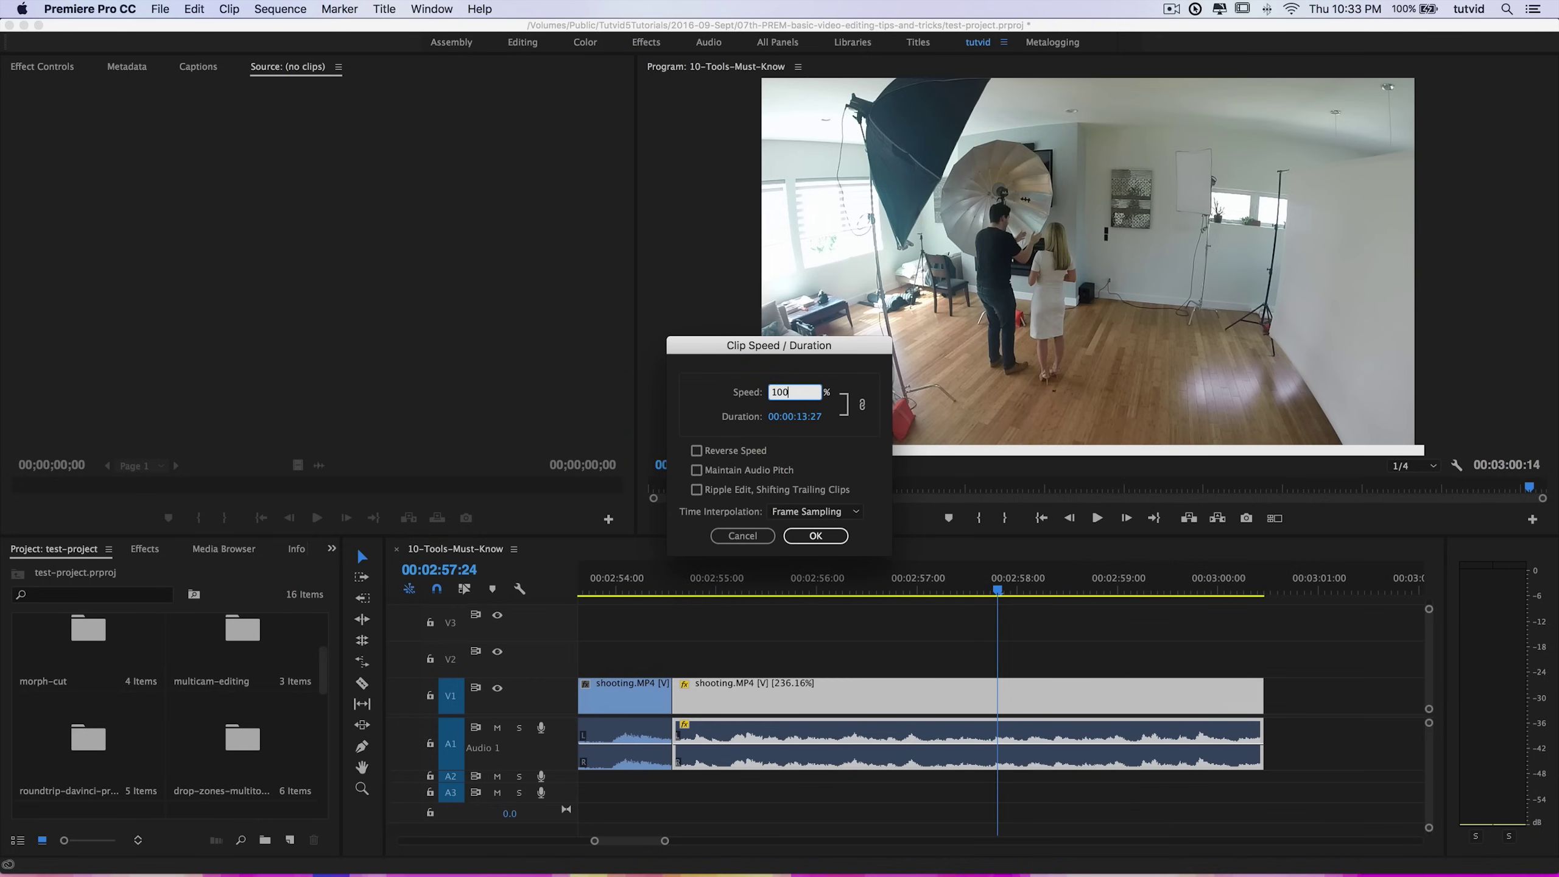
{"action": "key", "text": "Tab"}
{"action": "left_click", "coordinate": [827, 537]}
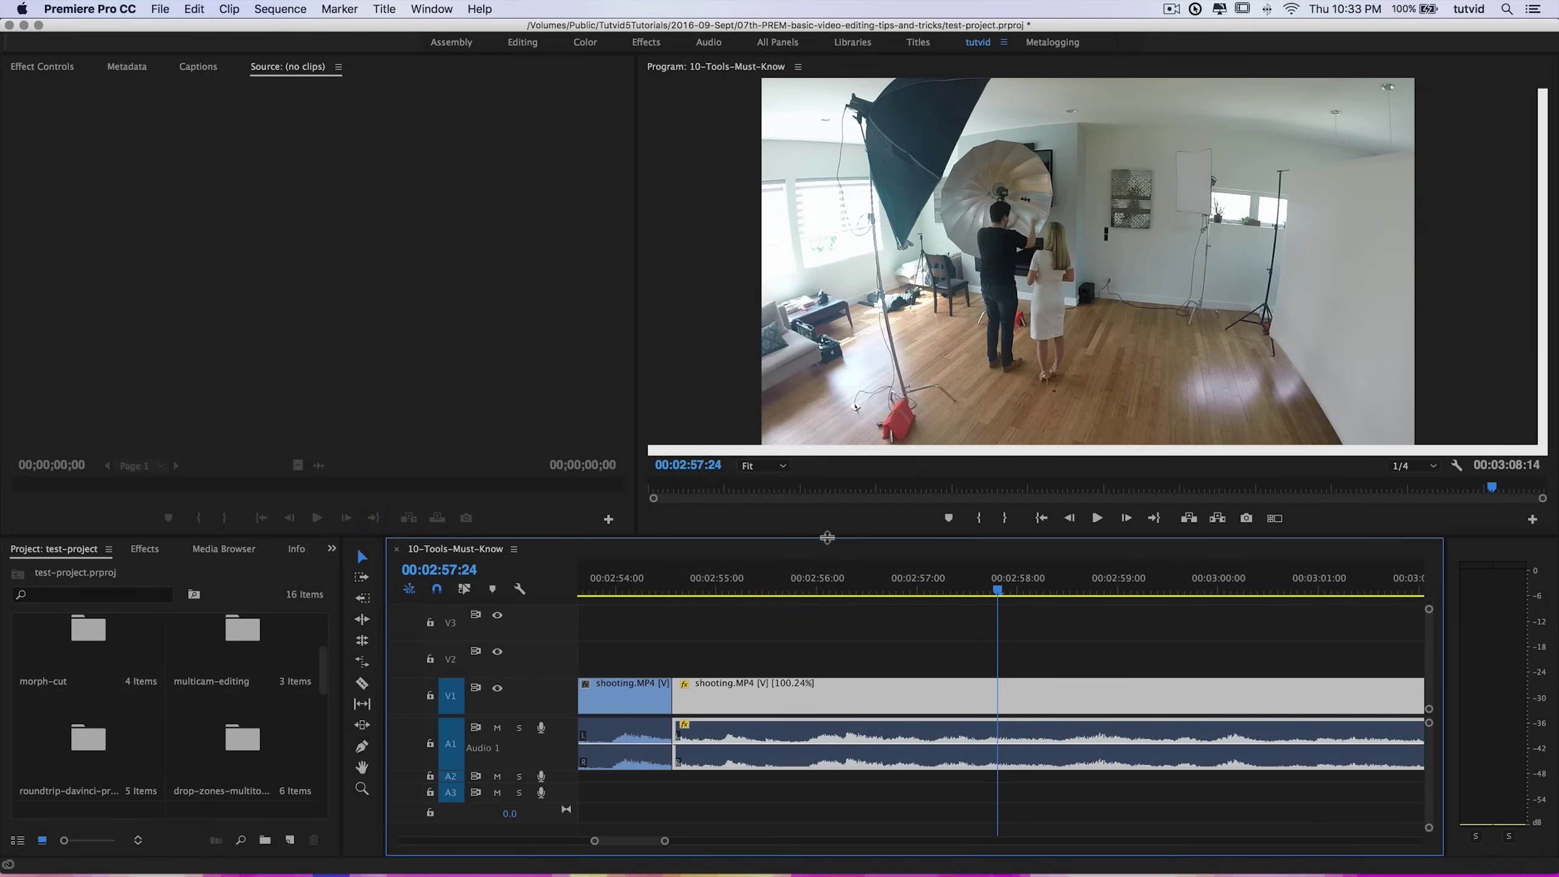
{"action": "key", "text": "minus"}
{"action": "key", "text": "minus"}
{"action": "left_click", "coordinate": [363, 669]}
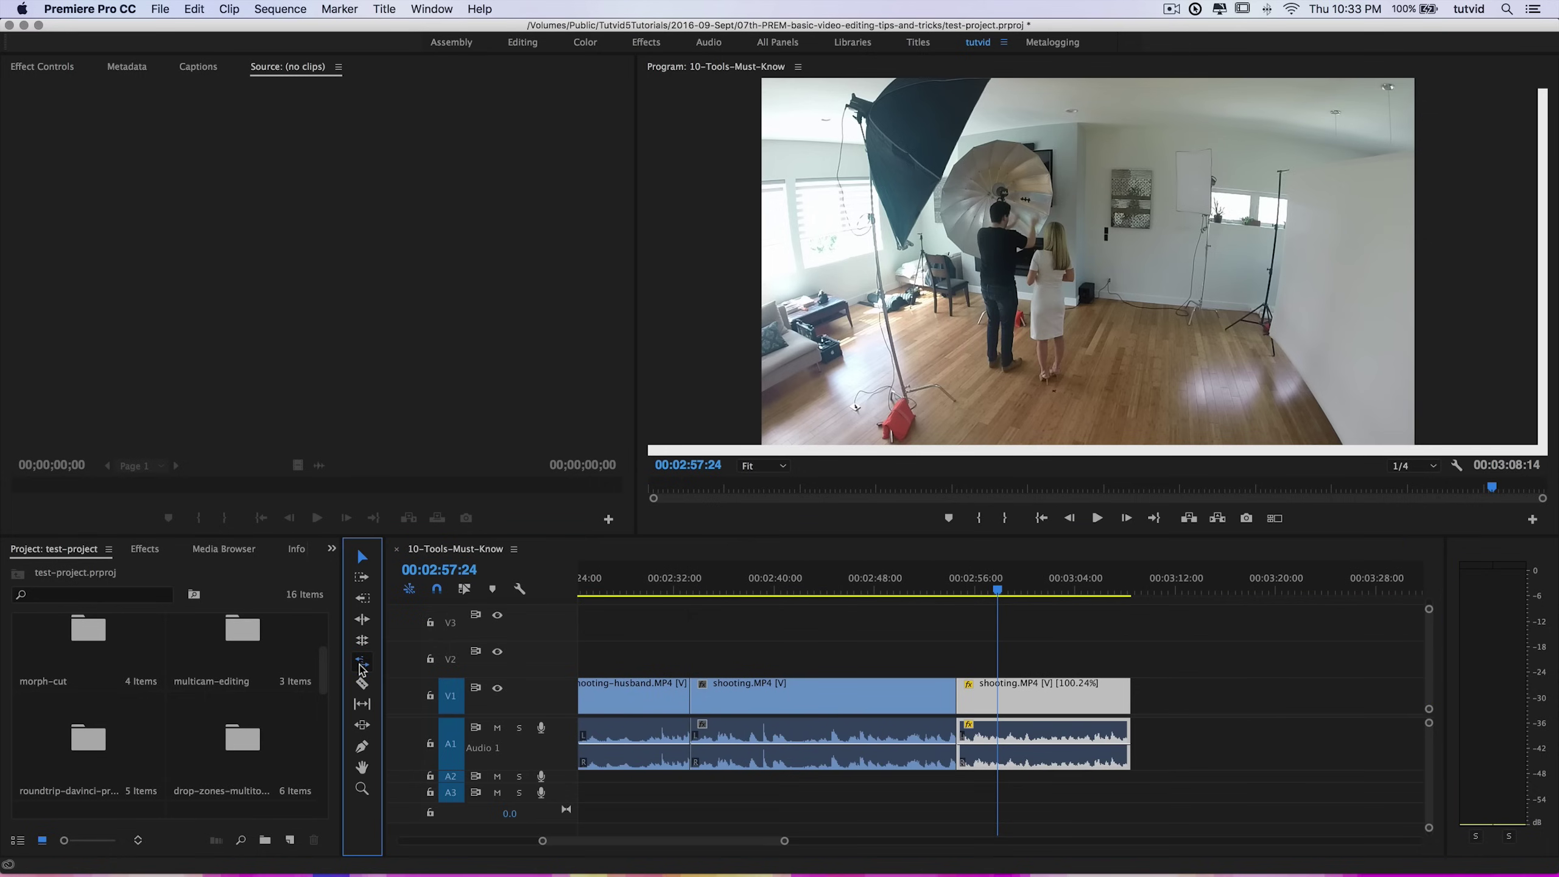
{"action": "left_click", "coordinate": [1136, 698]}
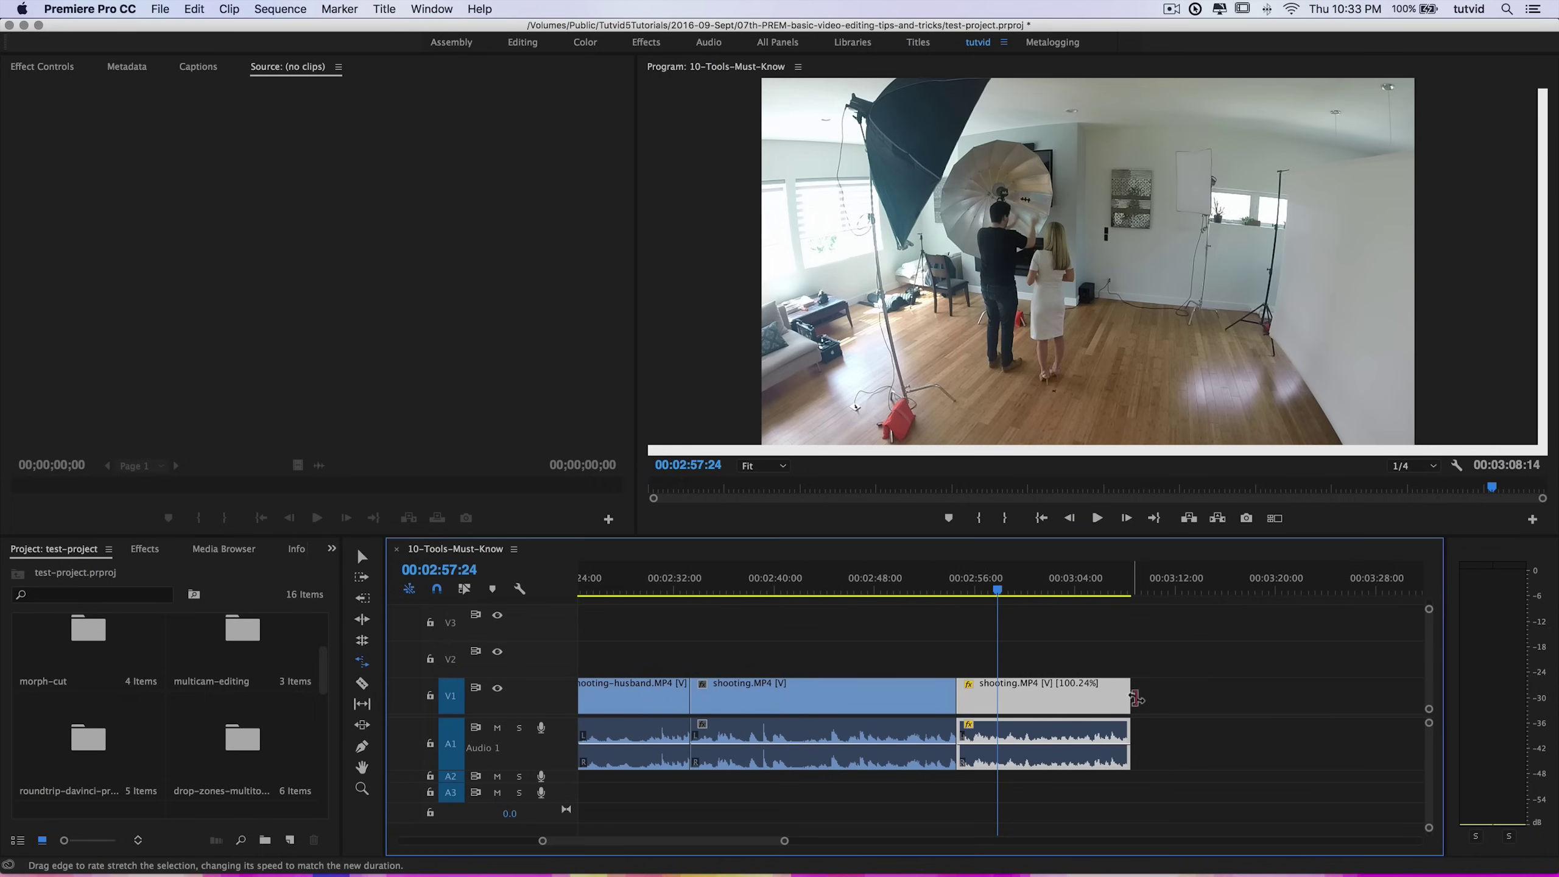
{"action": "left_click", "coordinate": [1282, 703]}
{"action": "left_click", "coordinate": [1130, 697]}
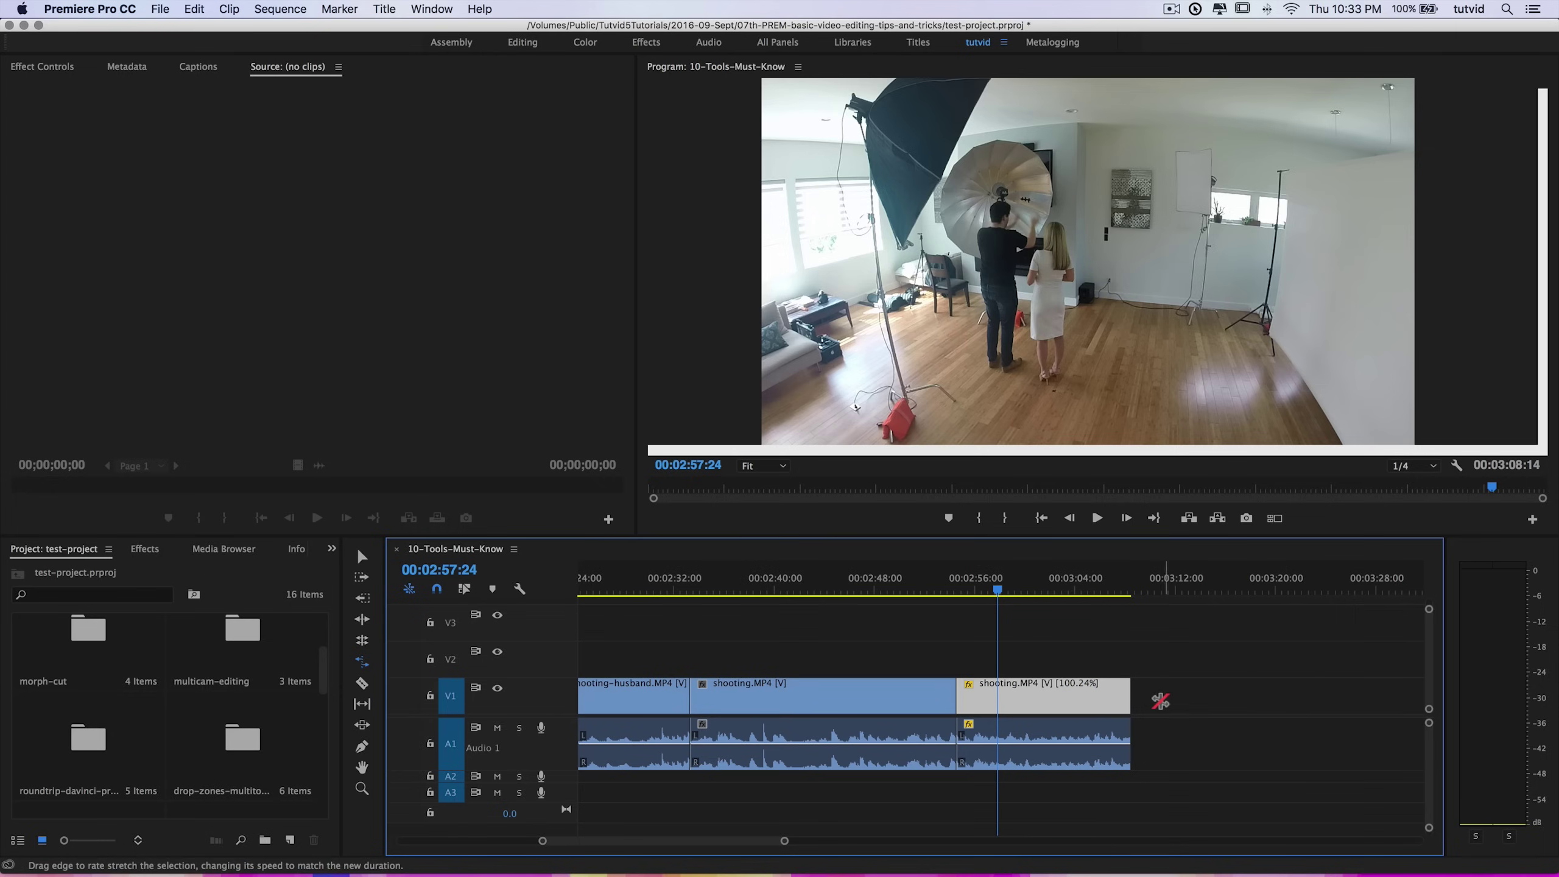
{"action": "left_click", "coordinate": [1144, 695]}
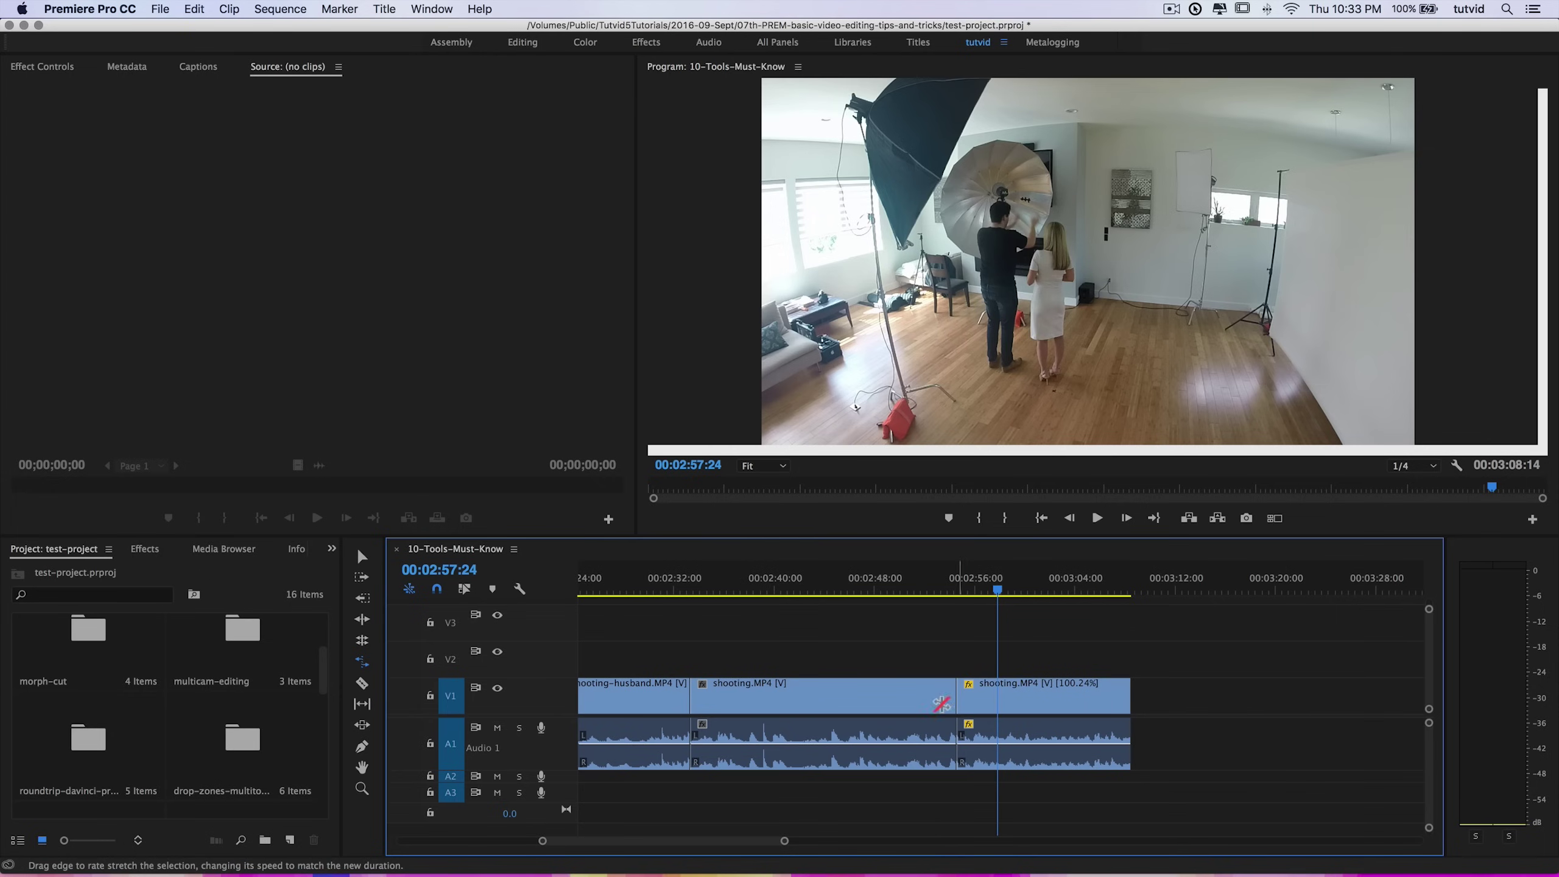
{"action": "left_click", "coordinate": [362, 557]}
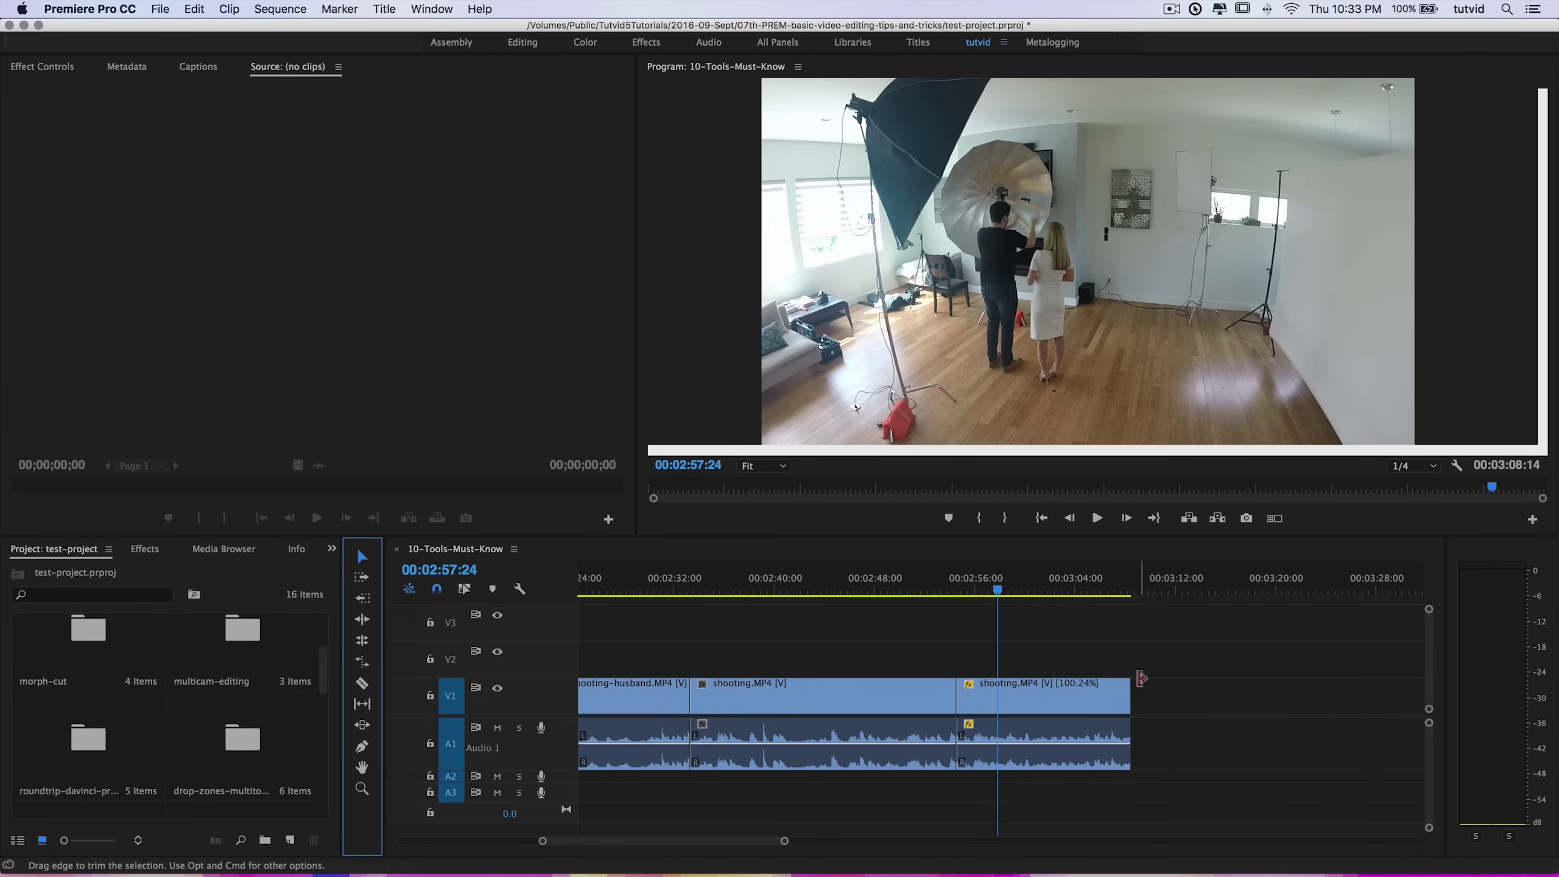
{"action": "left_click_drag", "start_coordinate": [1123, 590], "coordinate": [1159, 599]}
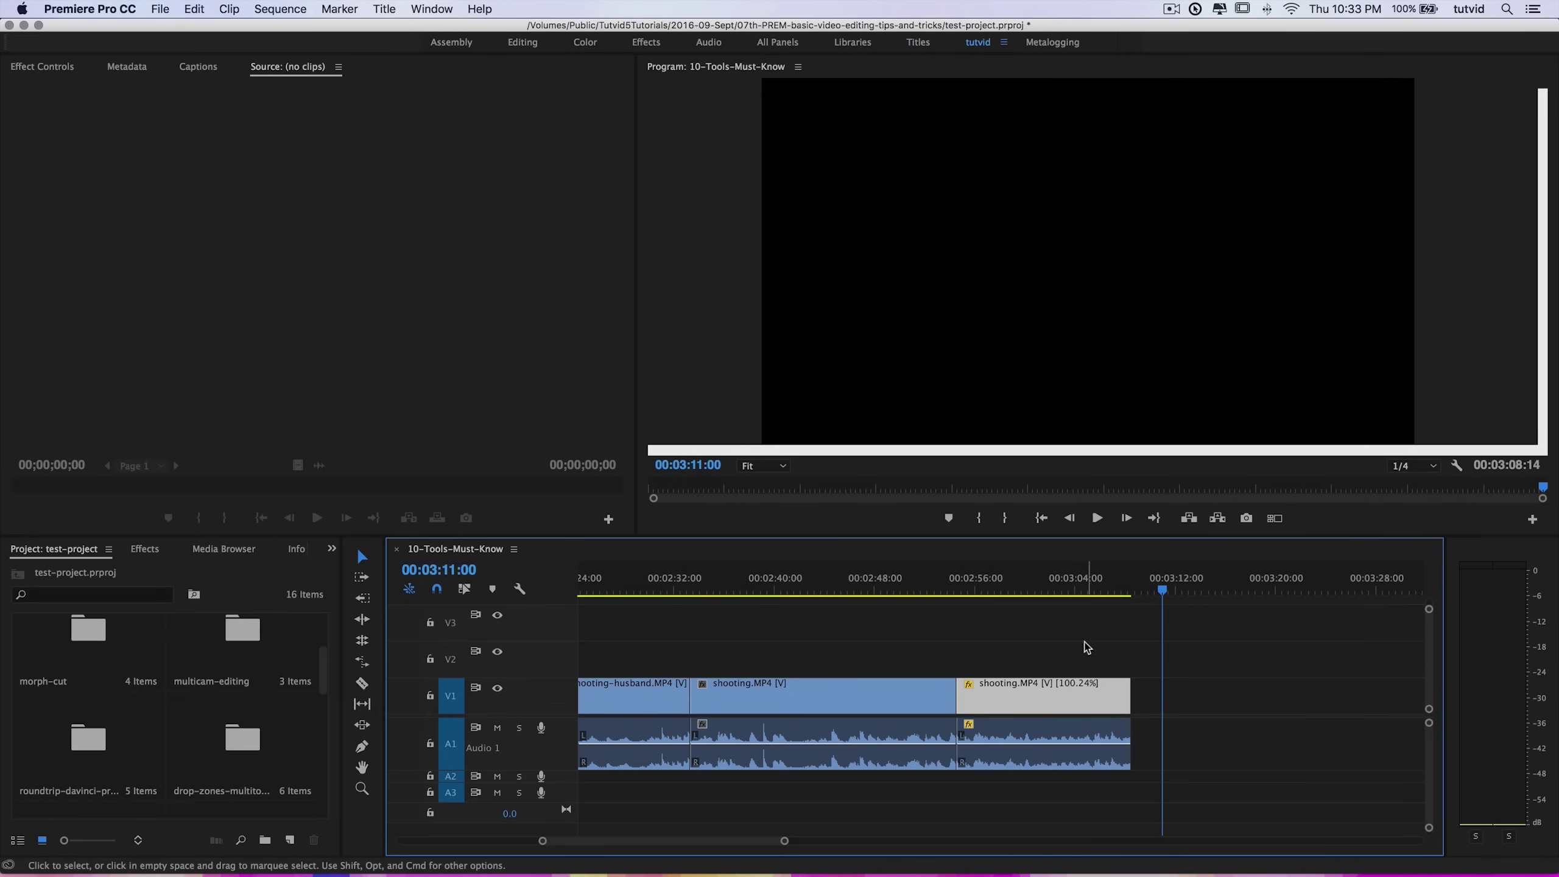
{"action": "left_click", "coordinate": [1093, 694]}
{"action": "left_click", "coordinate": [363, 662]}
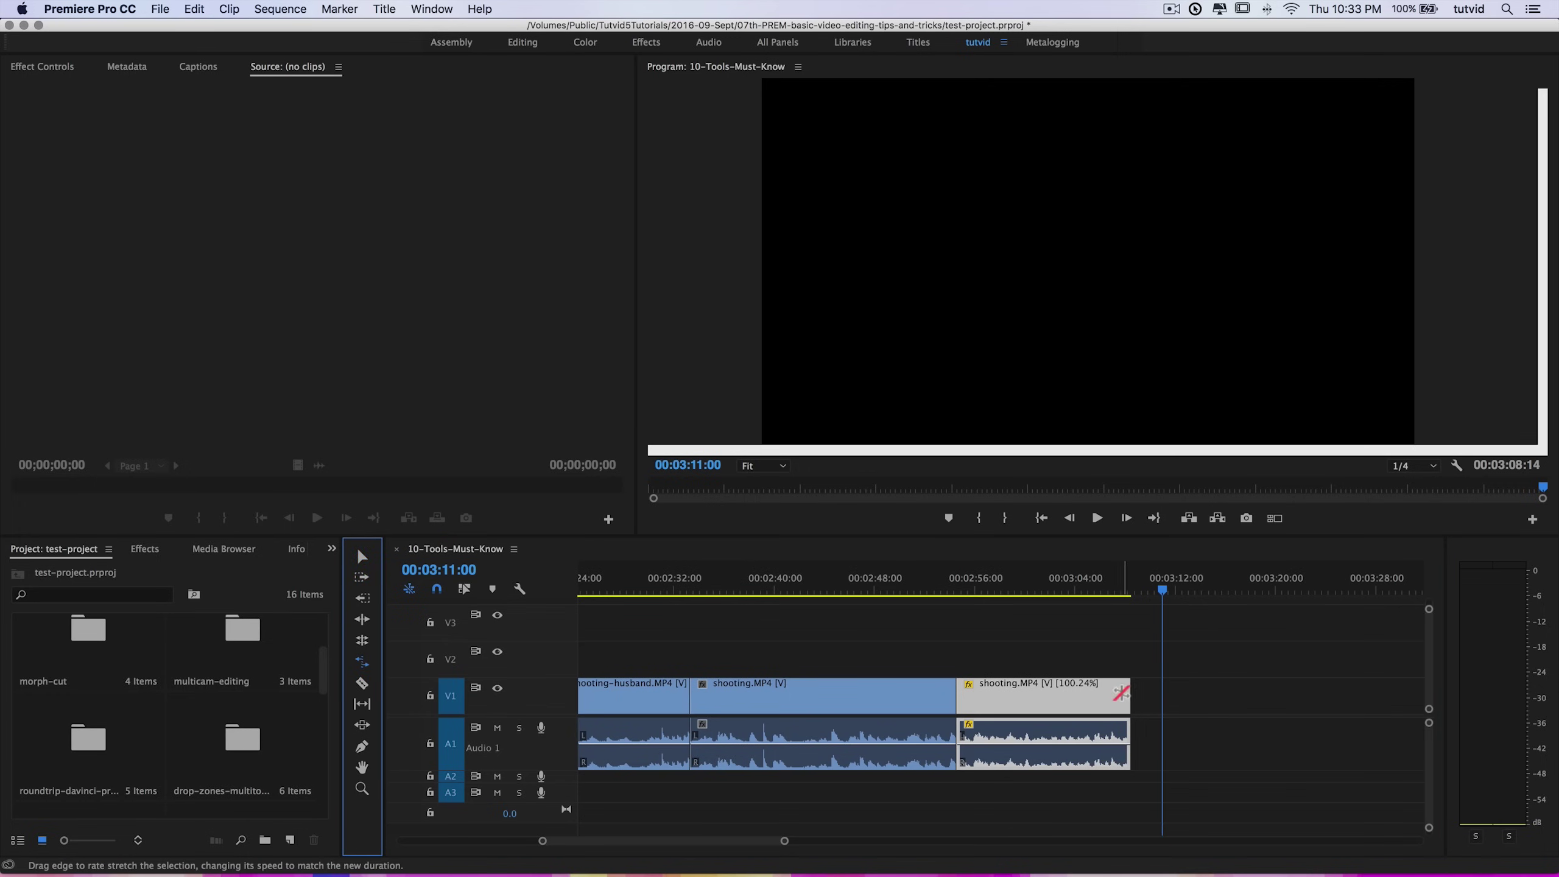
{"action": "left_click_drag", "start_coordinate": [1121, 693], "coordinate": [1164, 713]}
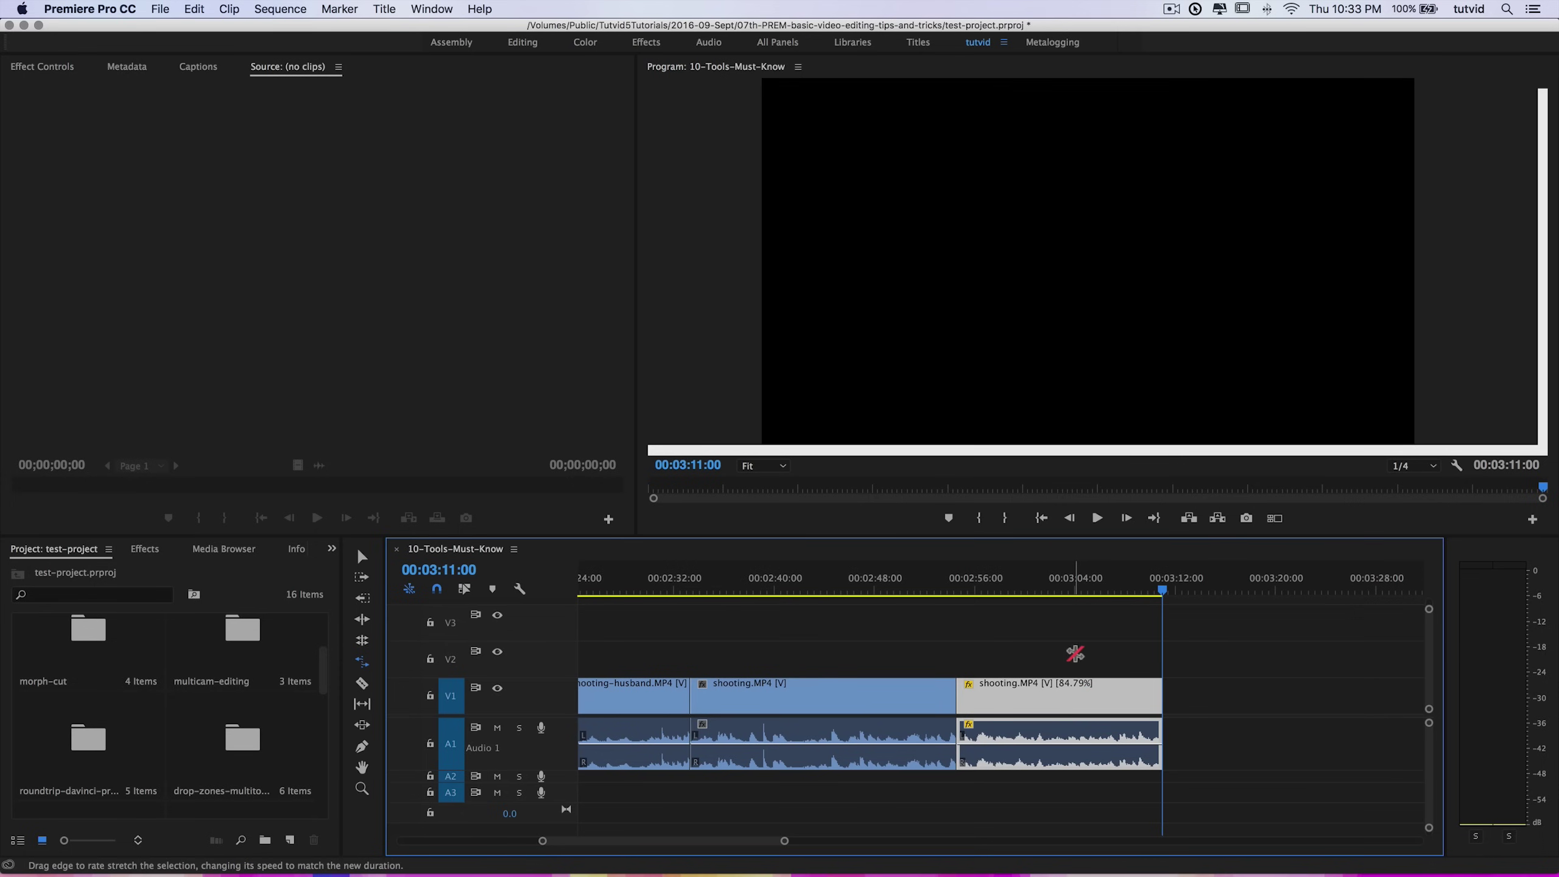
{"action": "left_click_drag", "start_coordinate": [1077, 586], "coordinate": [1131, 719]}
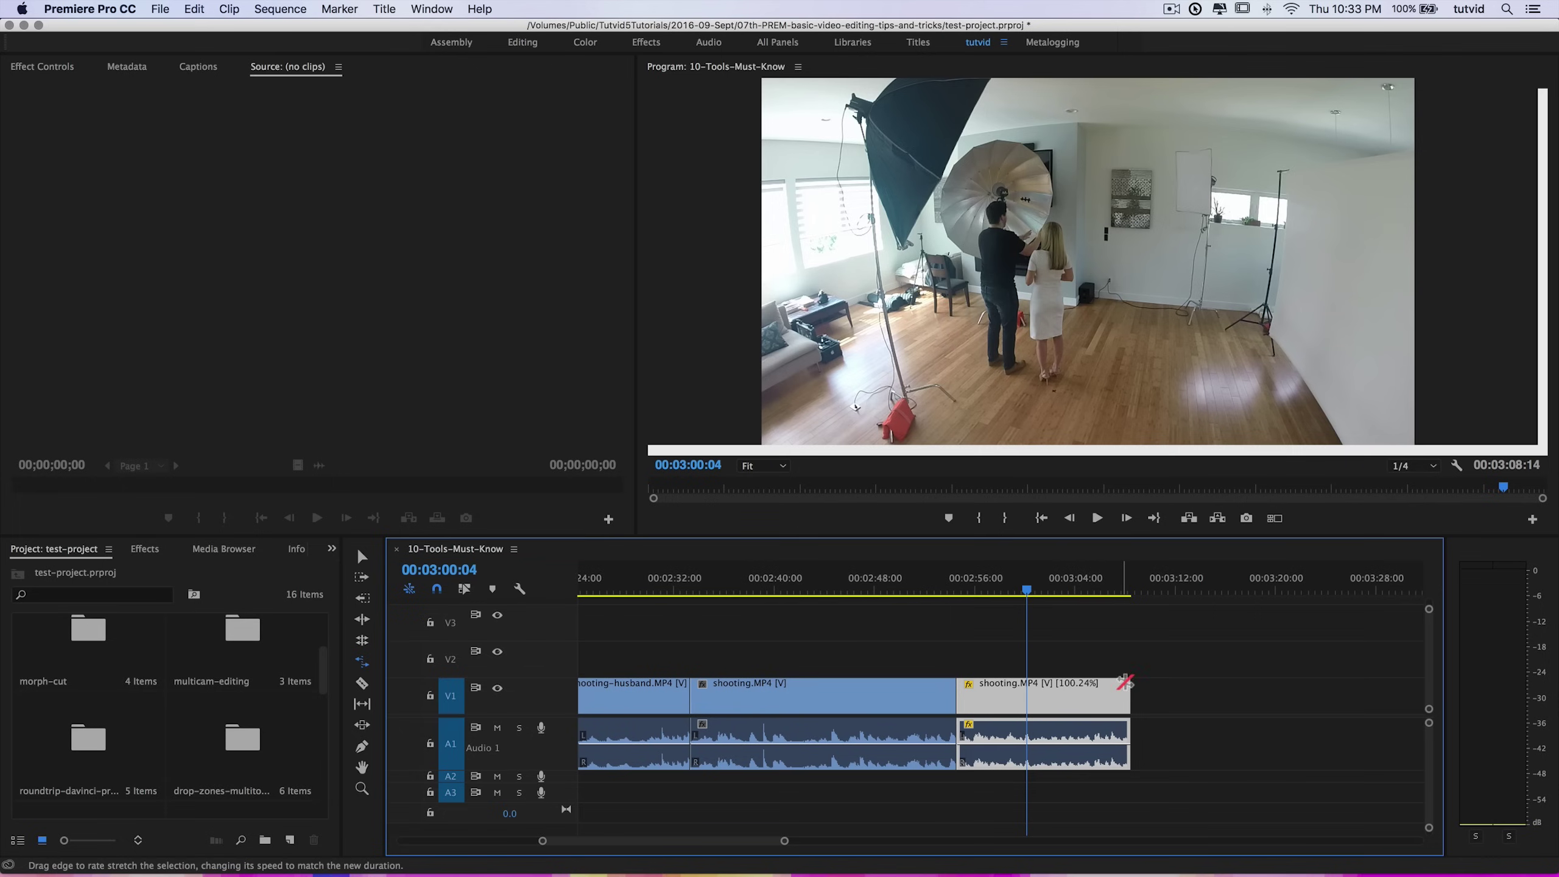
{"action": "left_click", "coordinate": [1103, 706]}
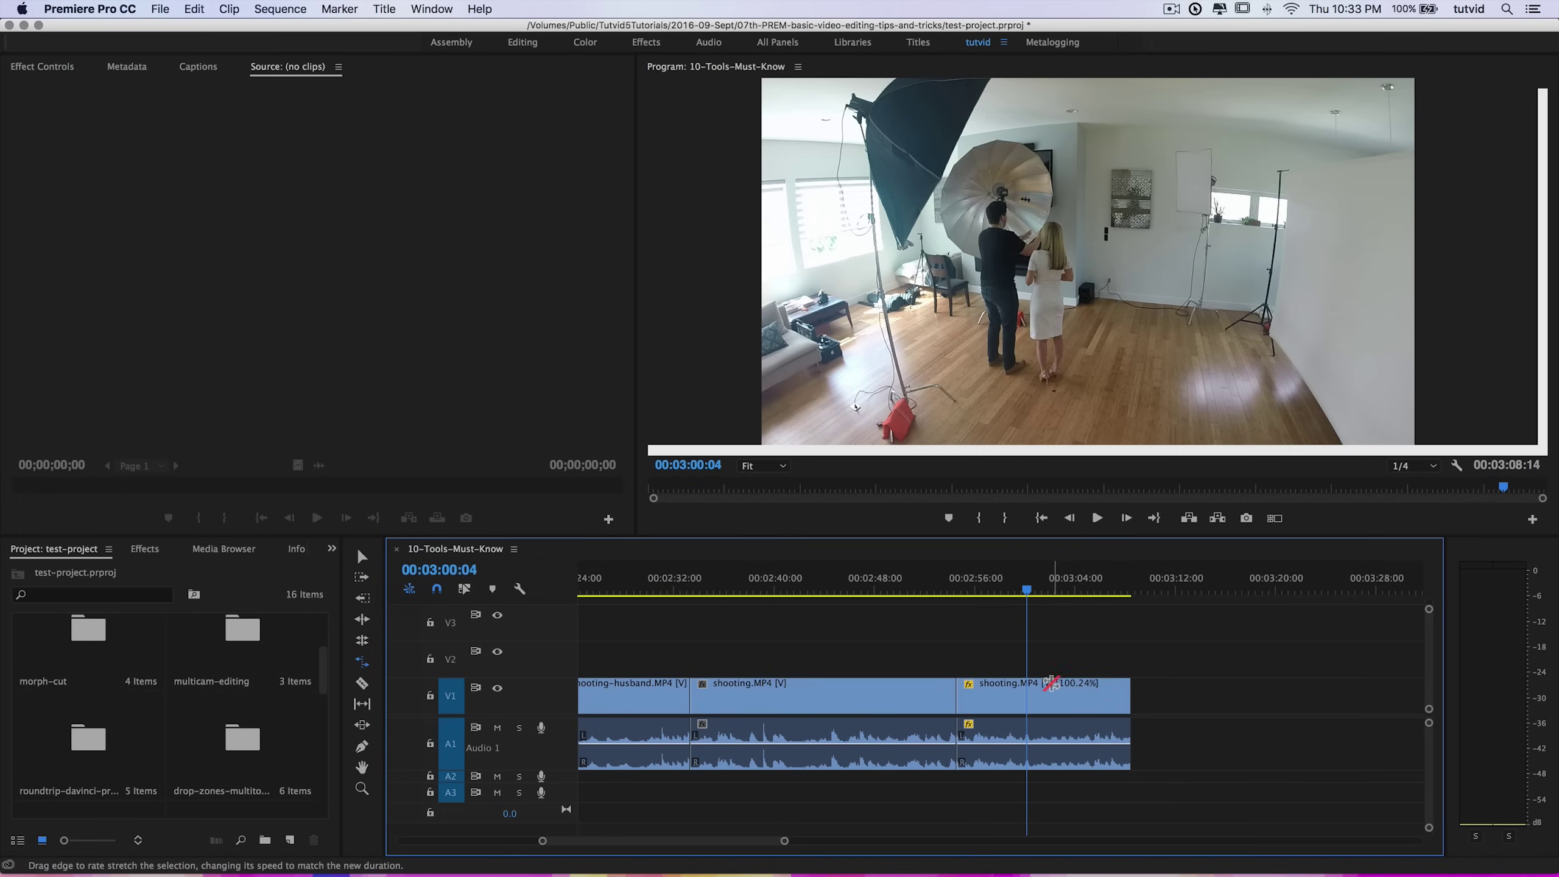
{"action": "key", "text": "v"}
{"action": "left_click", "coordinate": [1055, 687]}
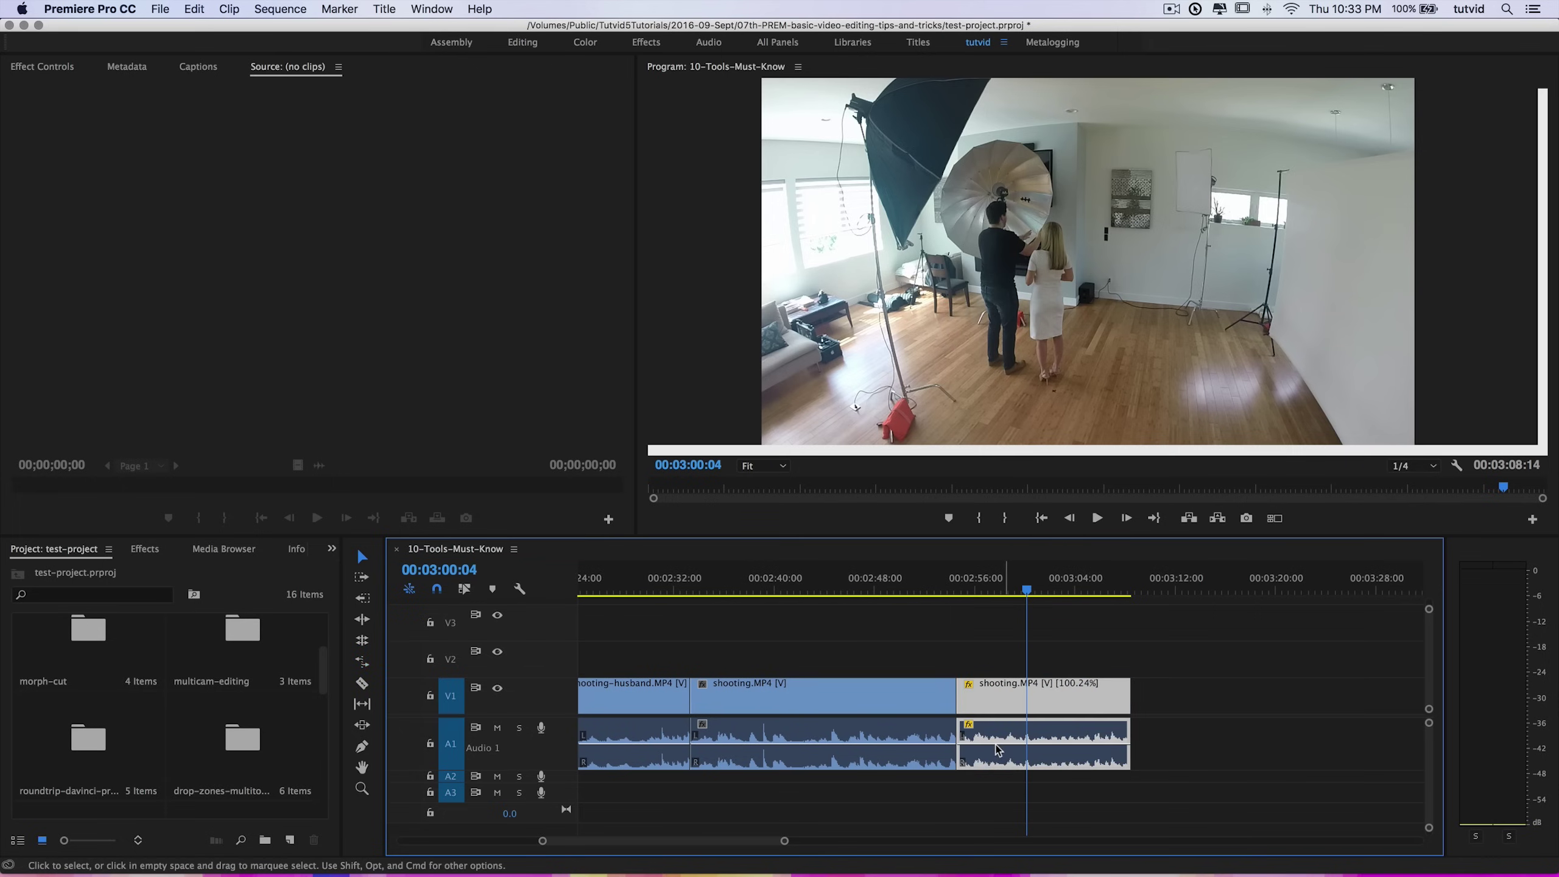
{"action": "left_click", "coordinate": [223, 8]}
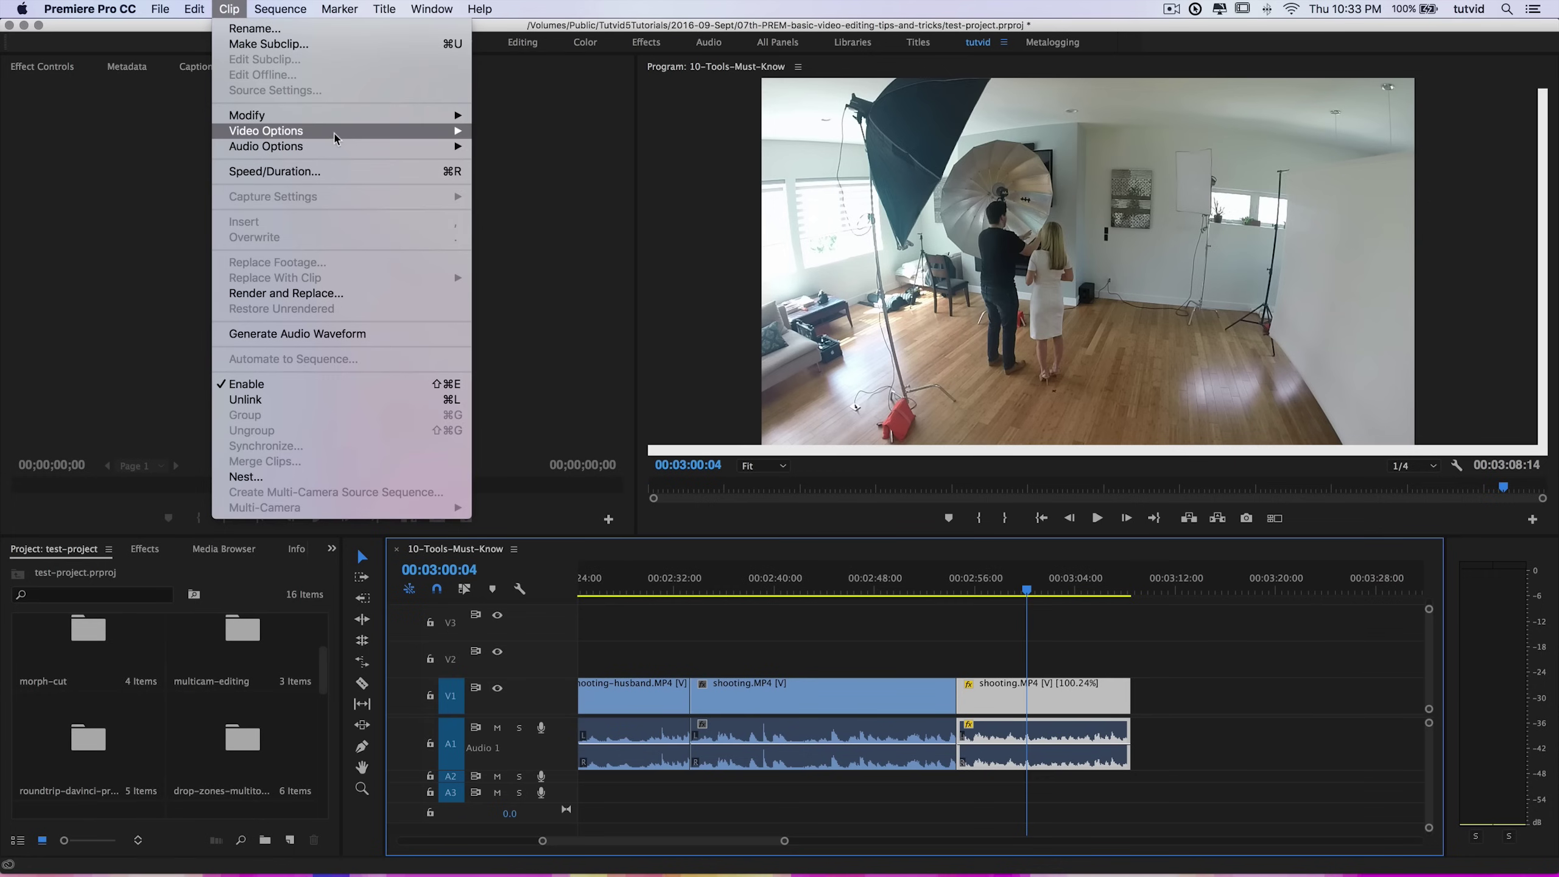
{"action": "mouse_move", "coordinate": [339, 134]}
{"action": "mouse_move", "coordinate": [569, 196]}
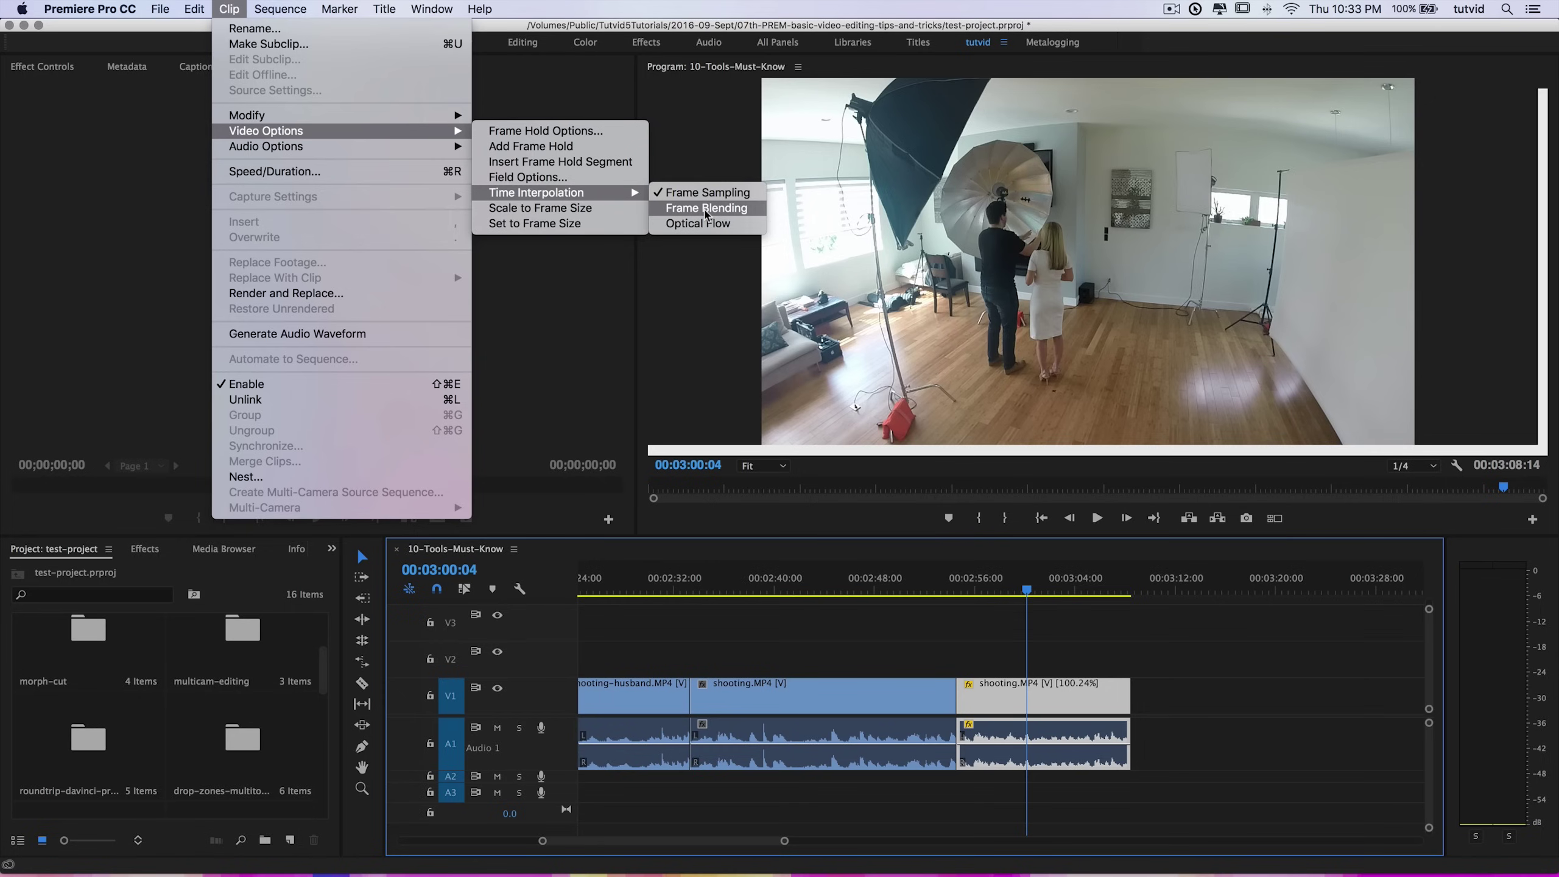
{"action": "left_click", "coordinate": [671, 375]}
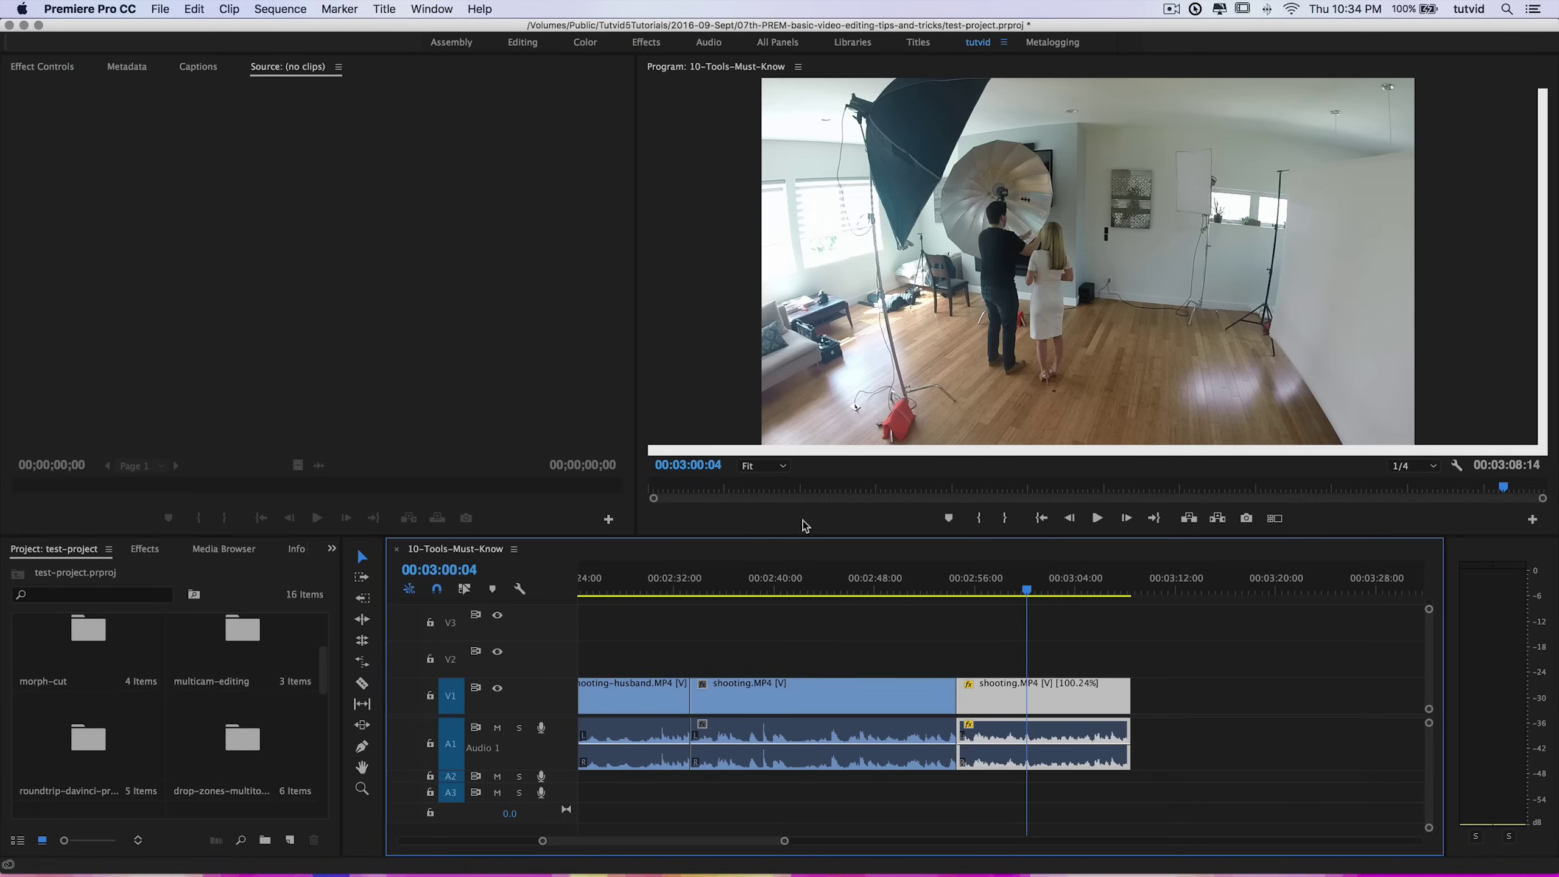
{"action": "mouse_move", "coordinate": [1023, 596]}
{"action": "left_mouse_down"}
{"action": "mouse_move", "coordinate": [978, 593]}
{"action": "mouse_move", "coordinate": [1076, 593]}
{"action": "mouse_move", "coordinate": [1044, 594]}
{"action": "left_mouse_up"}
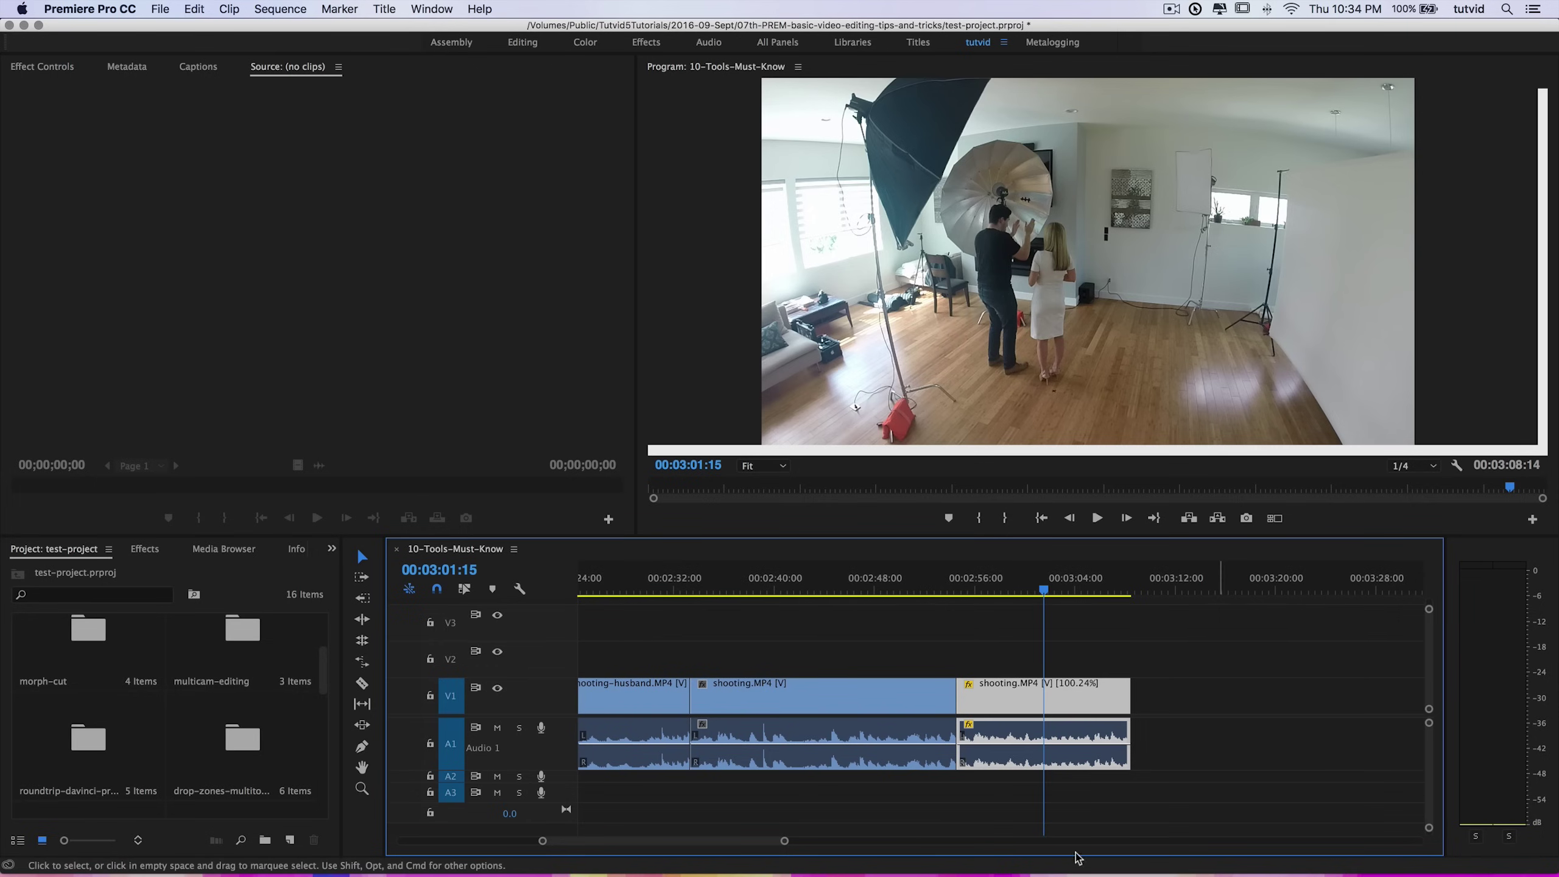
{"action": "left_click", "coordinate": [789, 646]}
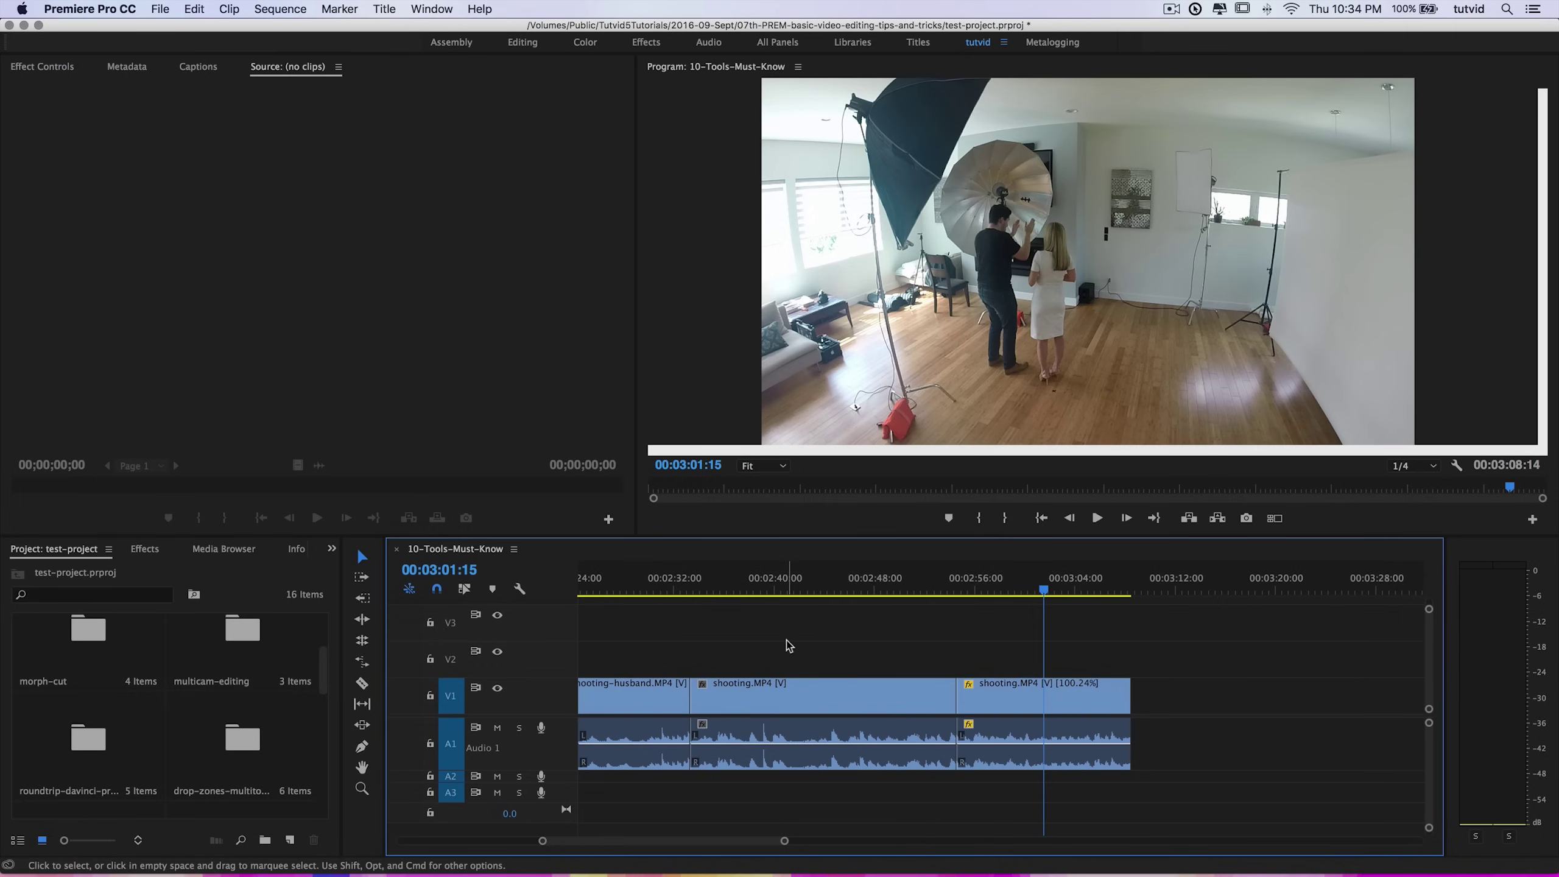
{"action": "left_click", "coordinate": [362, 684]}
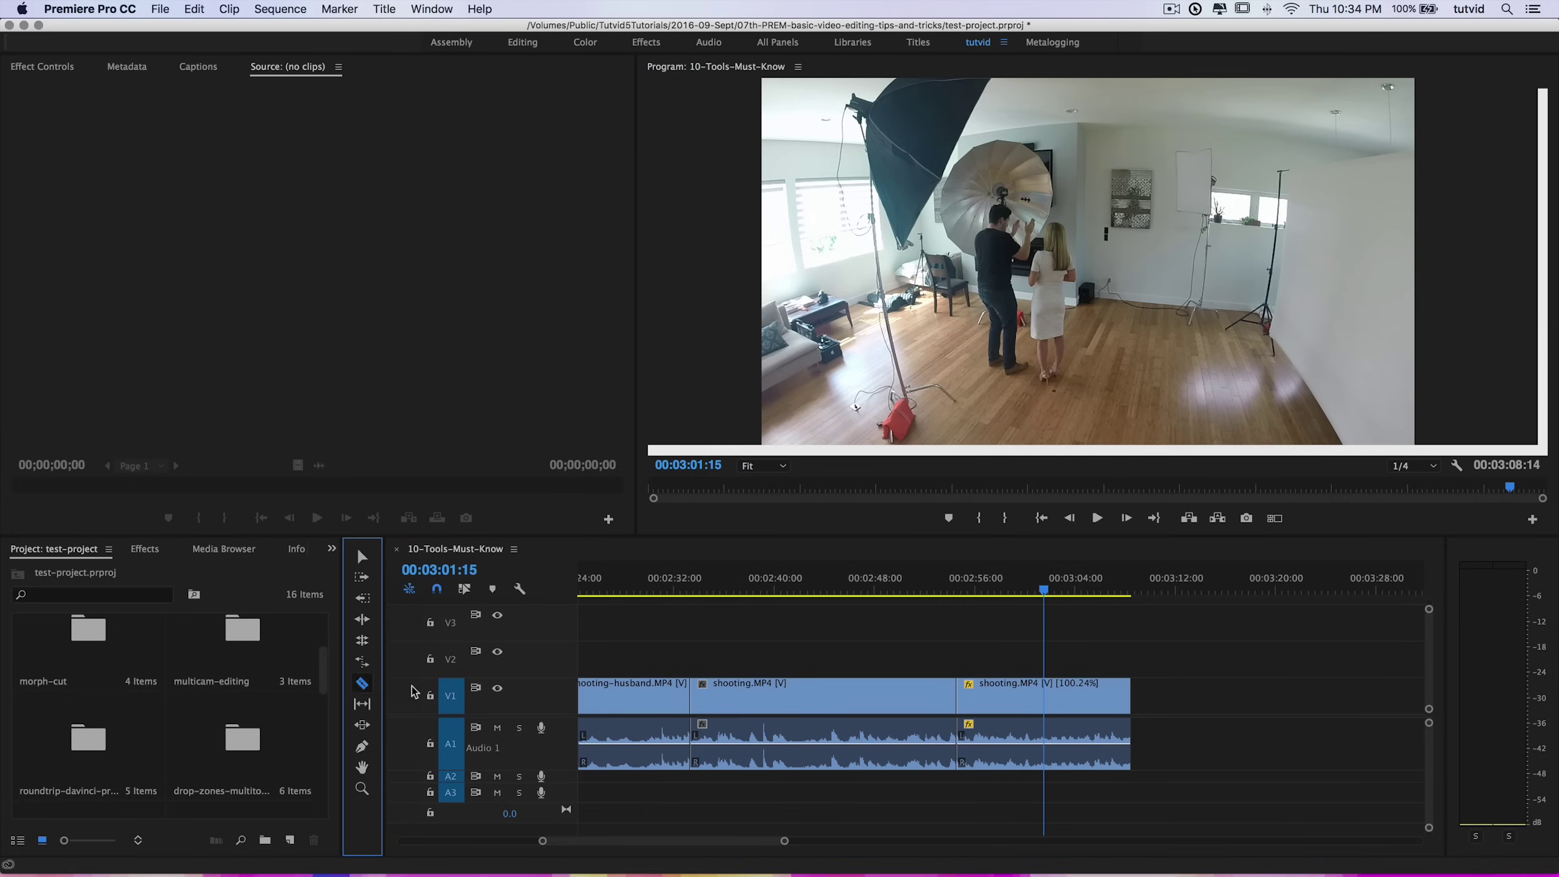
{"action": "left_click", "coordinate": [1084, 700]}
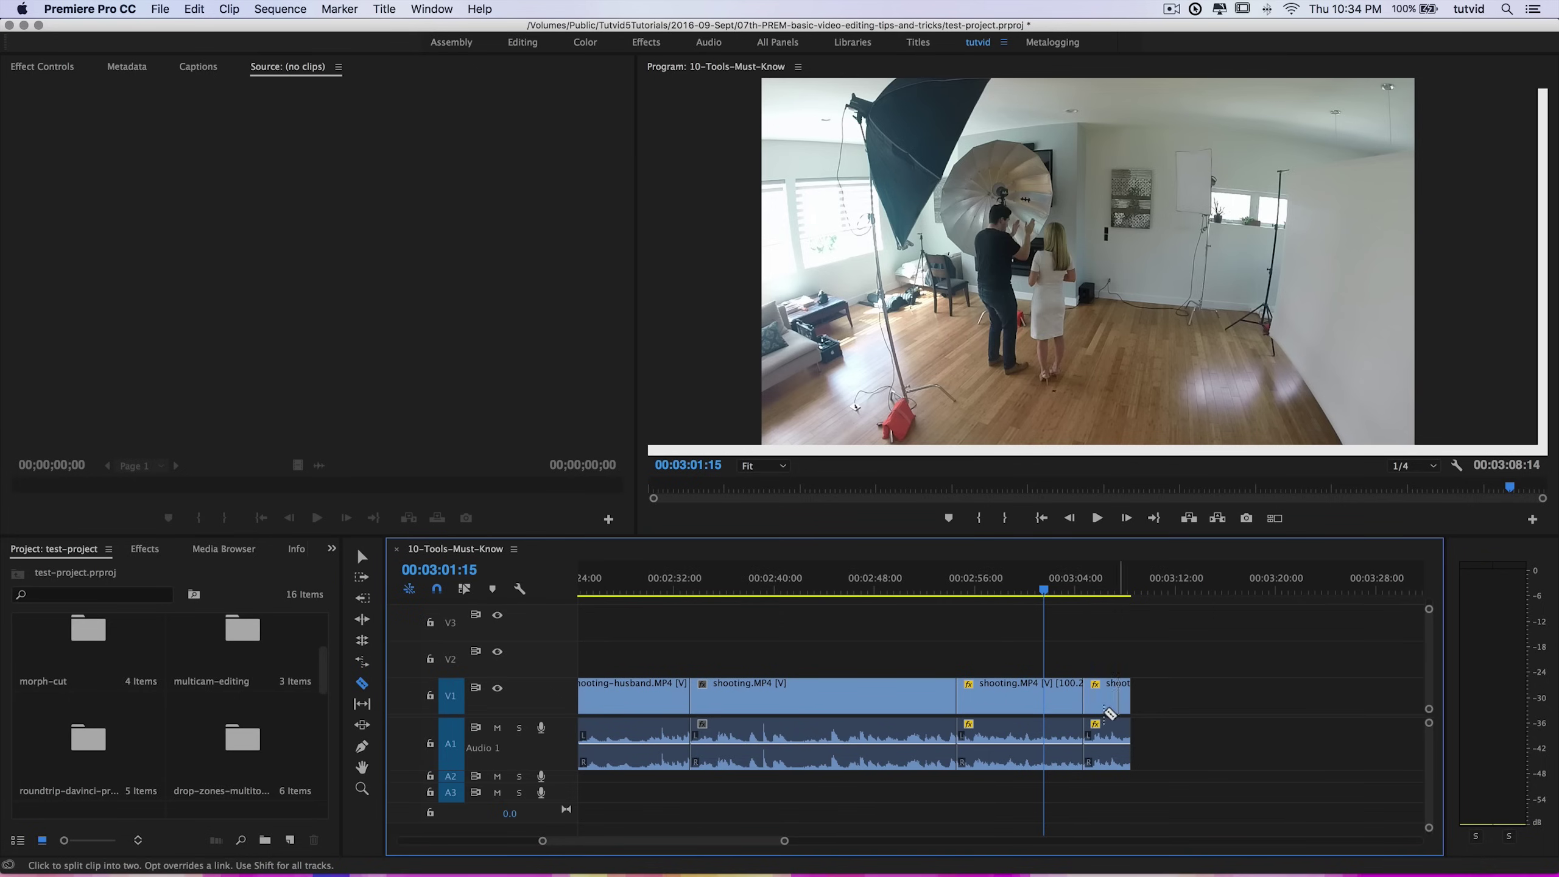
{"action": "key", "text": "super+z"}
{"action": "left_click", "coordinate": [1051, 696]}
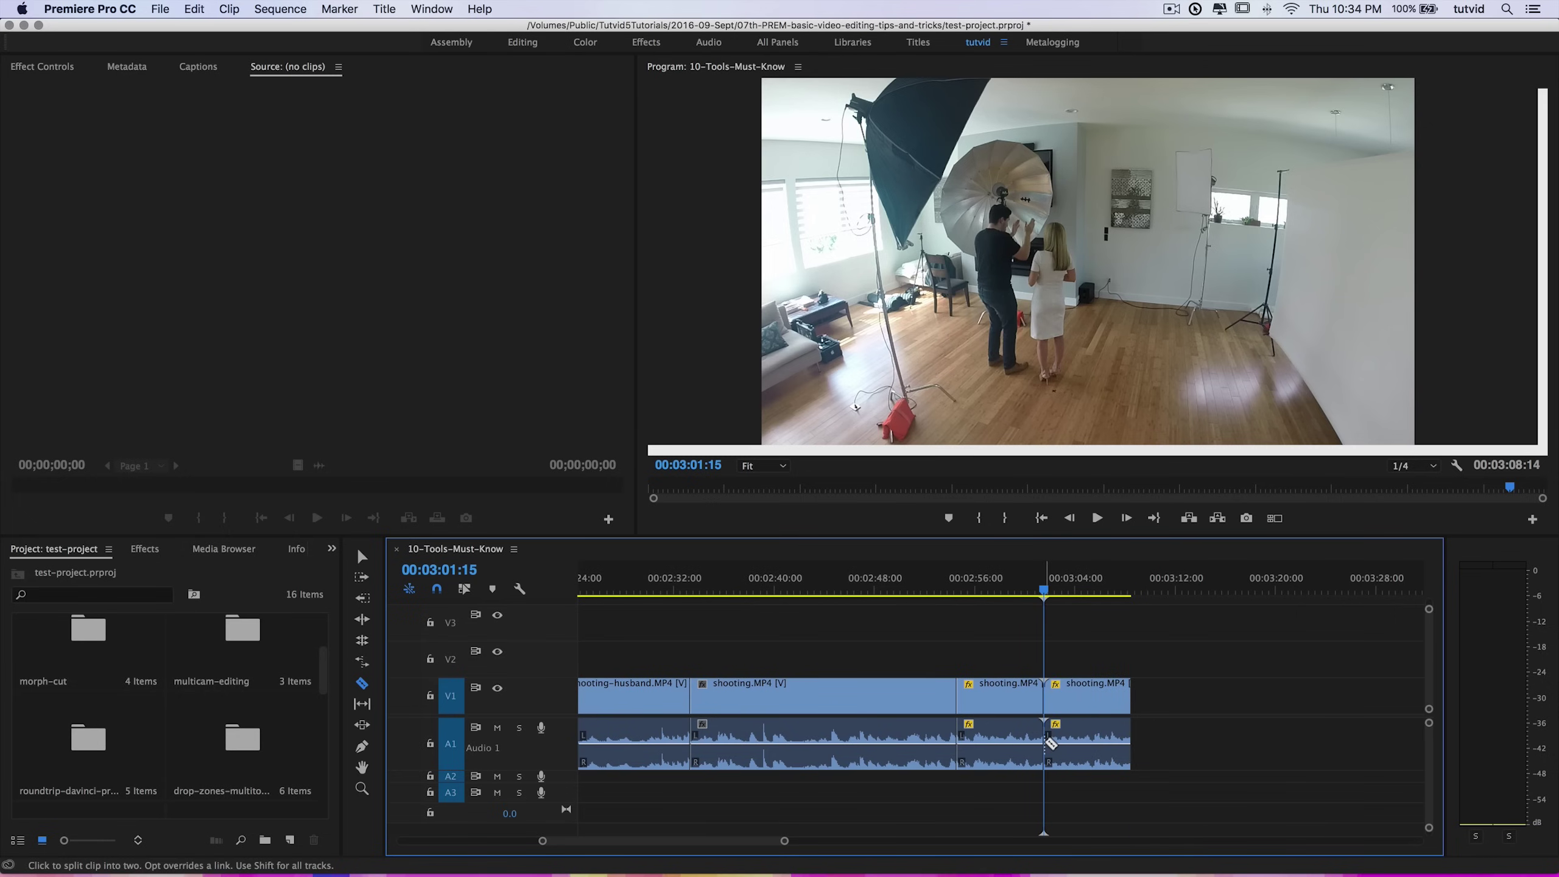
{"action": "left_click_drag", "start_coordinate": [1044, 589], "coordinate": [1093, 608]}
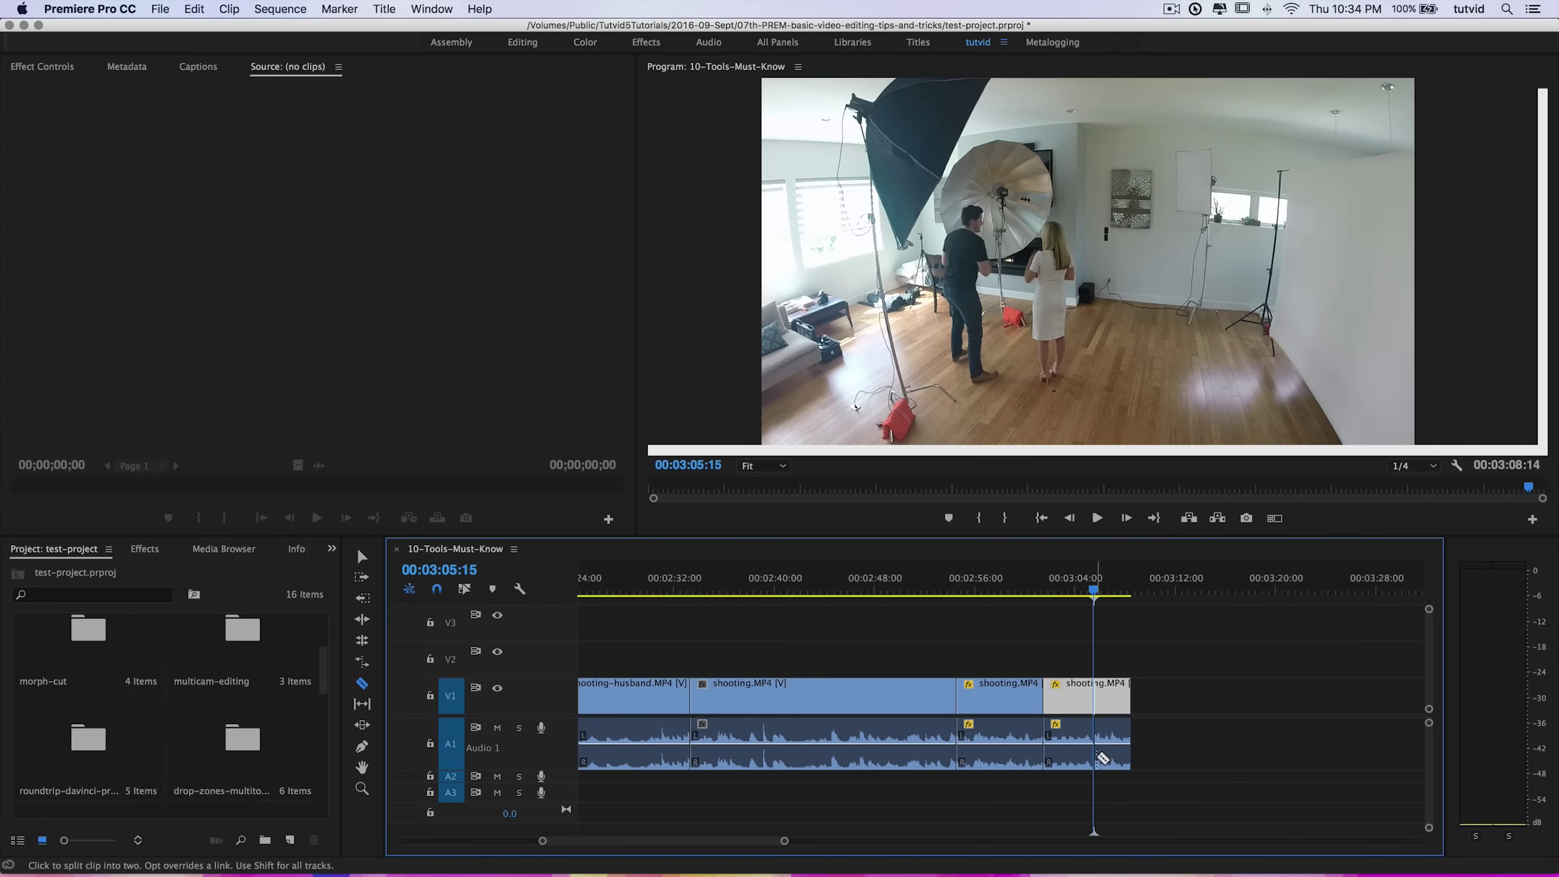
{"action": "key", "text": "super+z"}
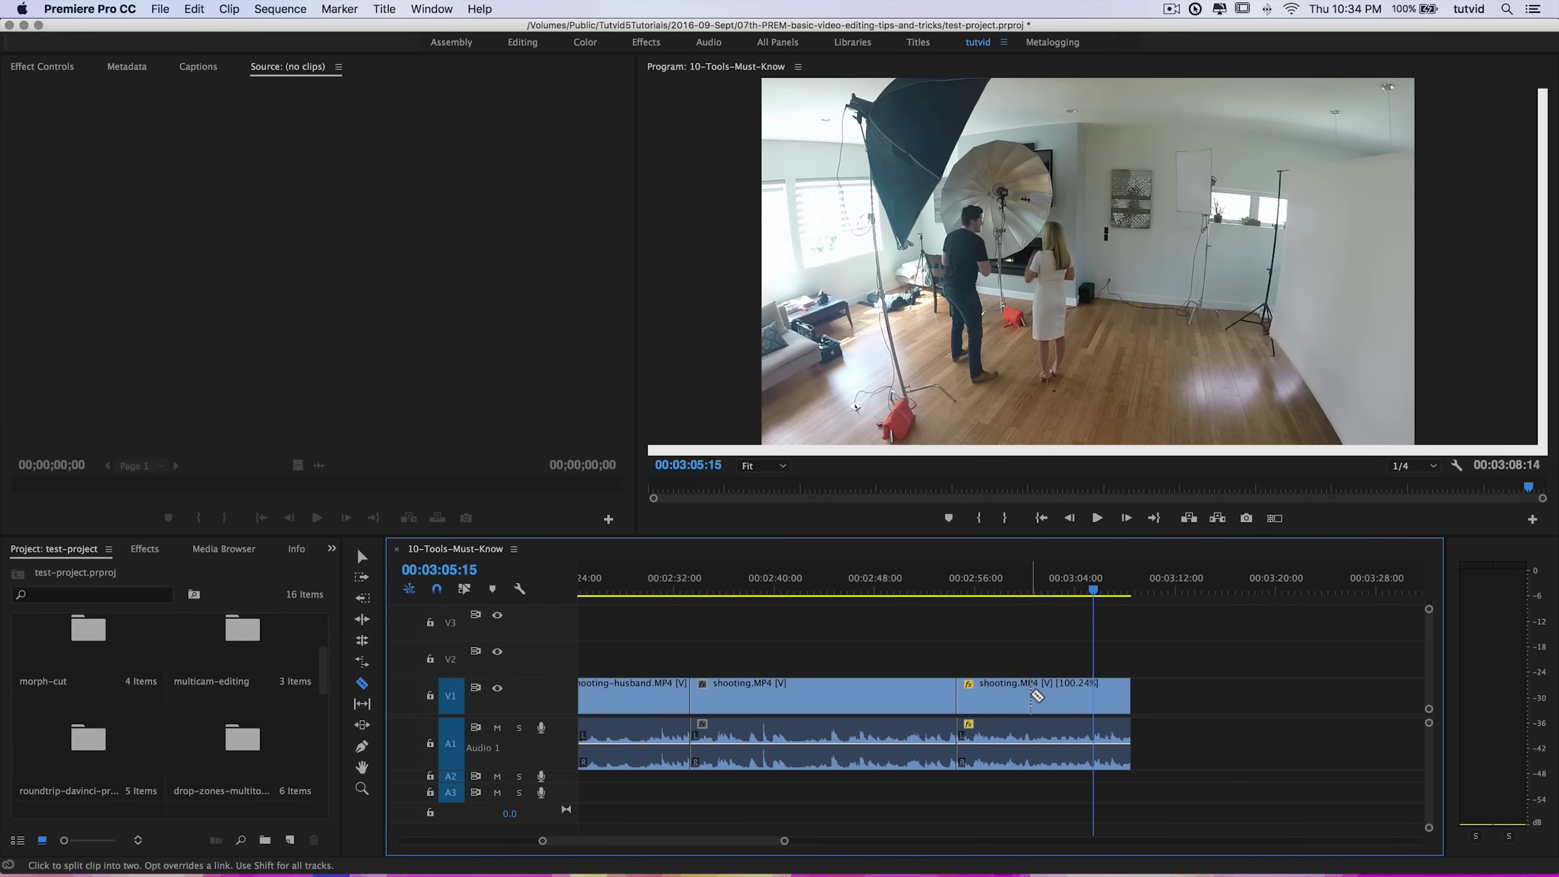
{"action": "left_click", "coordinate": [1032, 696]}
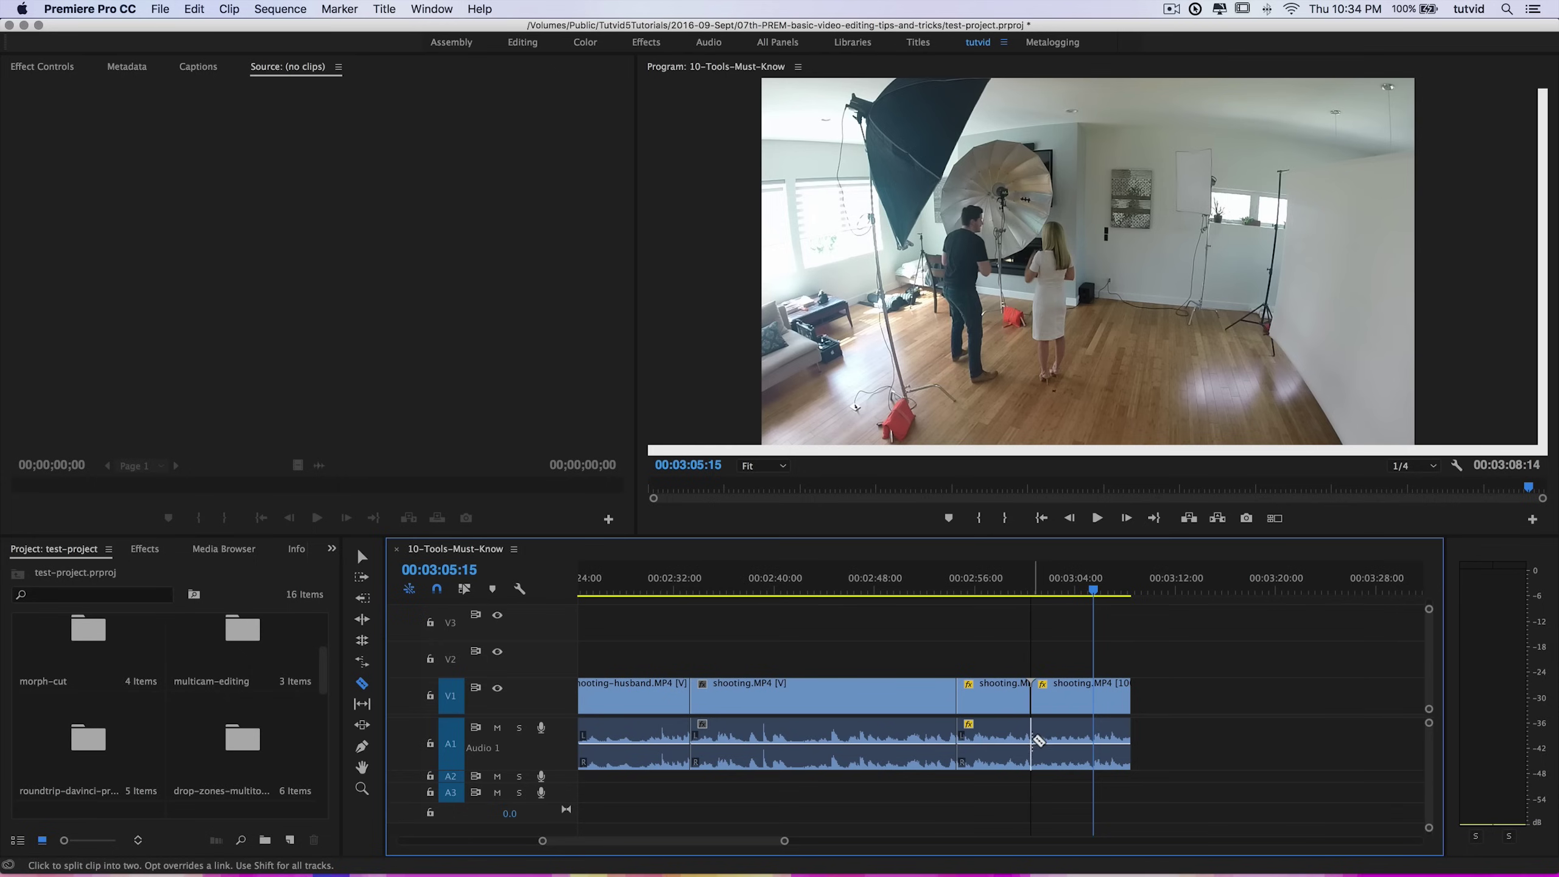
{"action": "left_click", "coordinate": [1037, 740]}
{"action": "key", "text": "super+z"}
{"action": "key", "text": "super+z"}
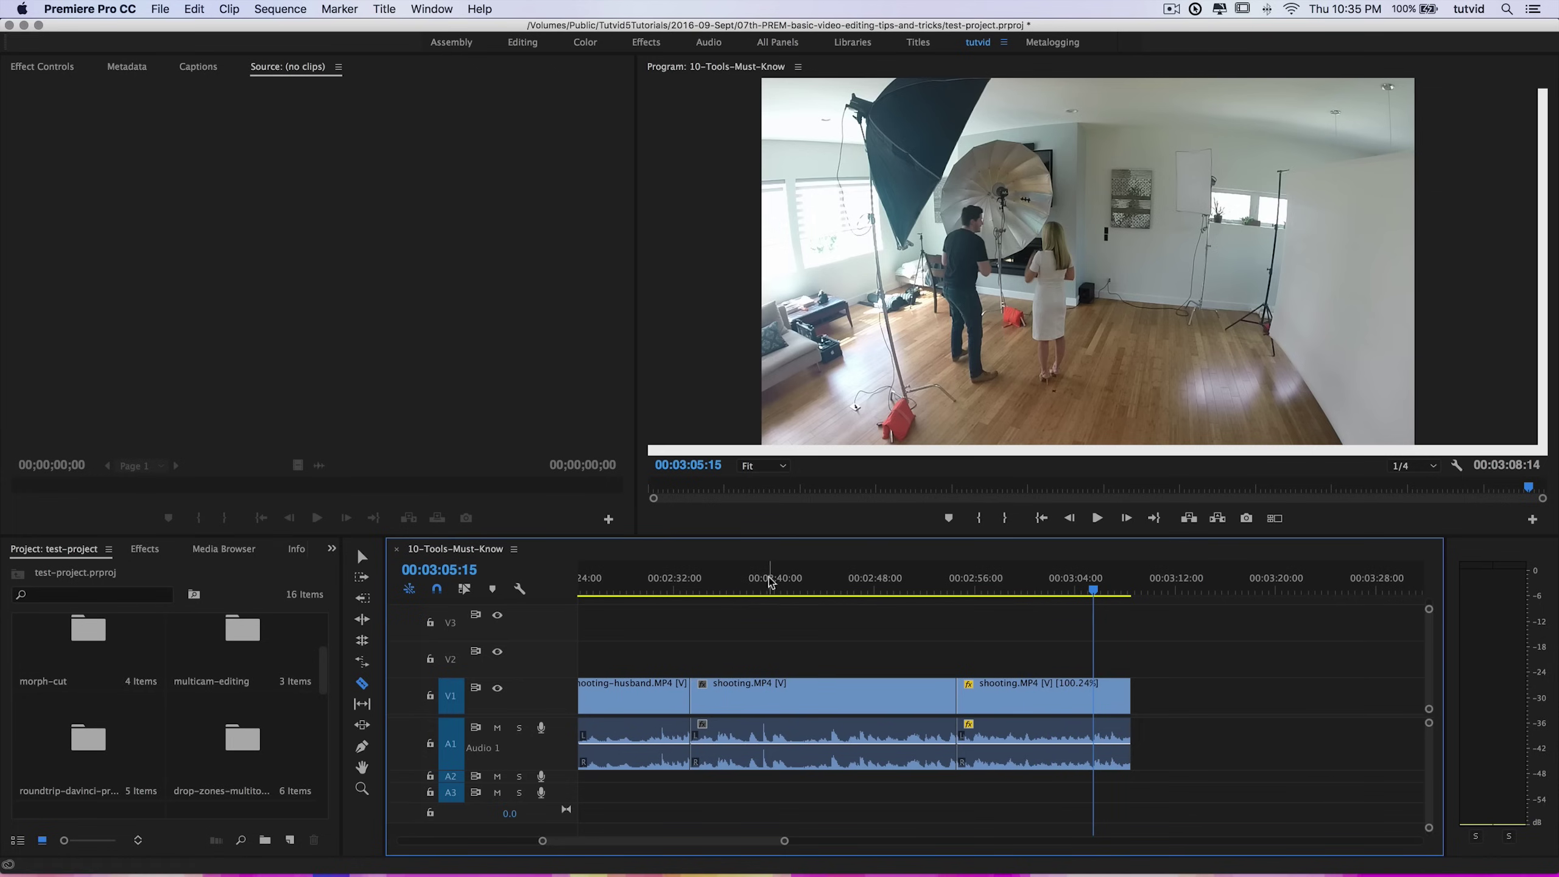
{"action": "left_click_drag", "start_coordinate": [777, 581], "coordinate": [675, 581]}
Razor the middle shooting-husband clip at 00:02:10:20 and again near 00:02:21, then return to Selection
{"action": "left_click_drag", "start_coordinate": [715, 841], "coordinate": [677, 847]}
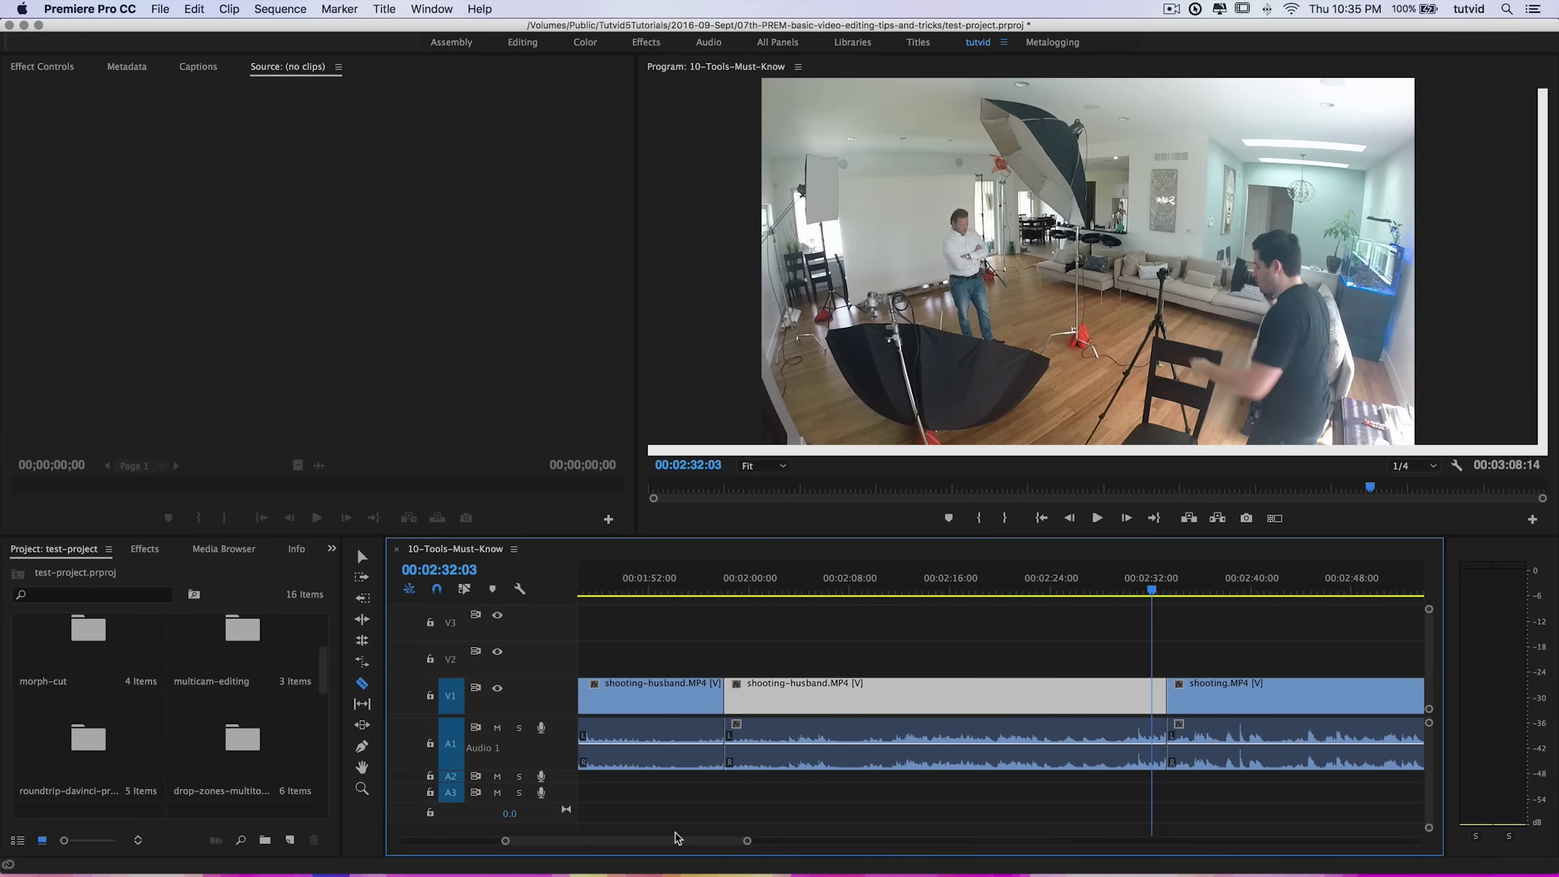
{"action": "left_click", "coordinate": [884, 581]}
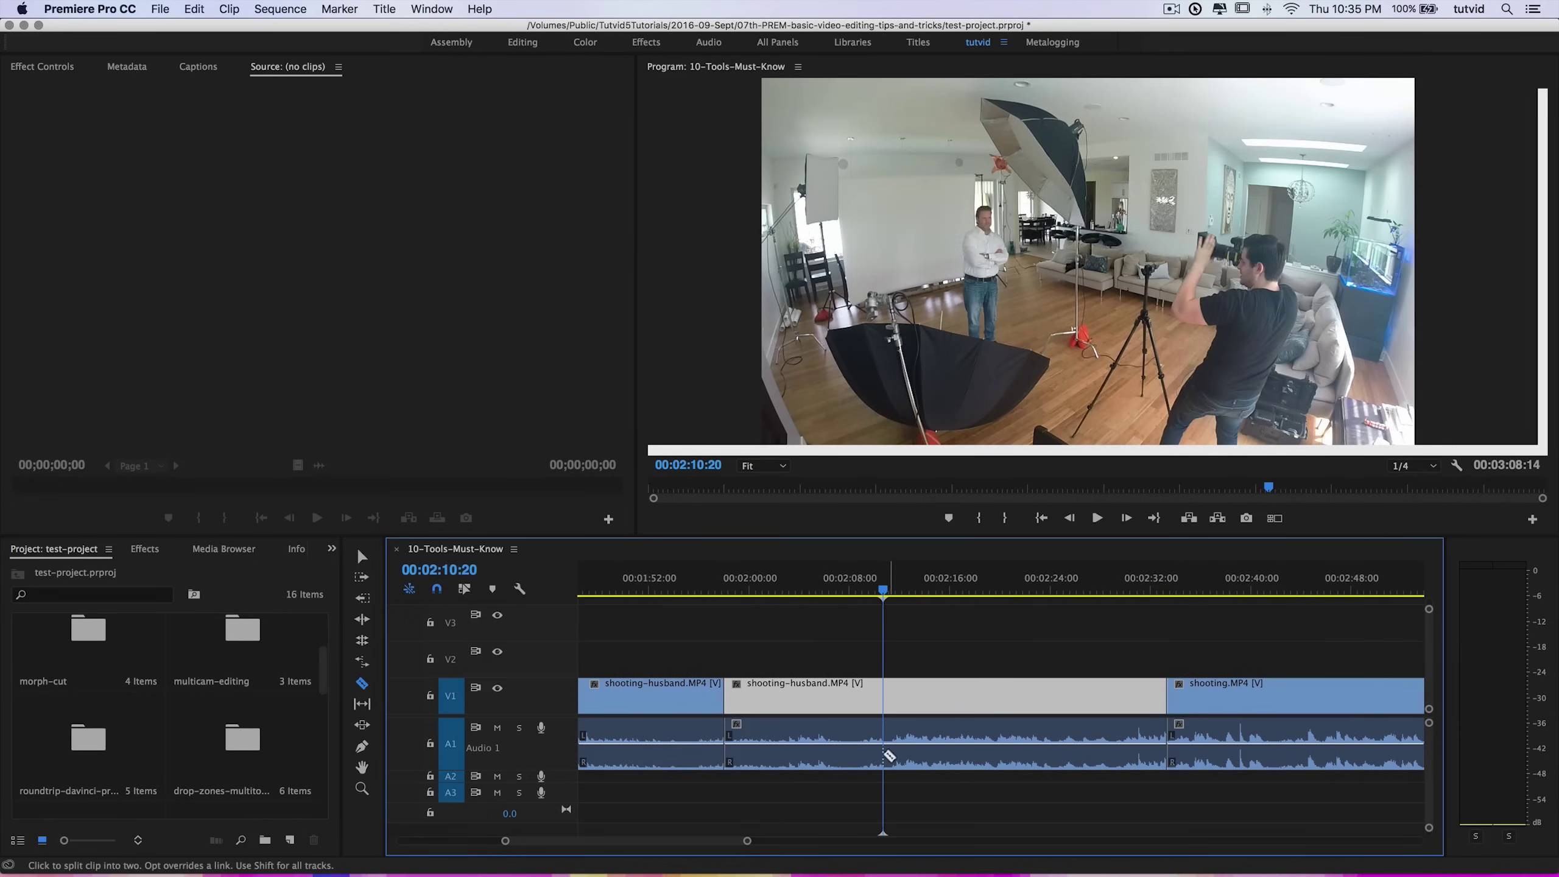
{"action": "key", "text": "v"}
{"action": "left_click", "coordinate": [921, 697]}
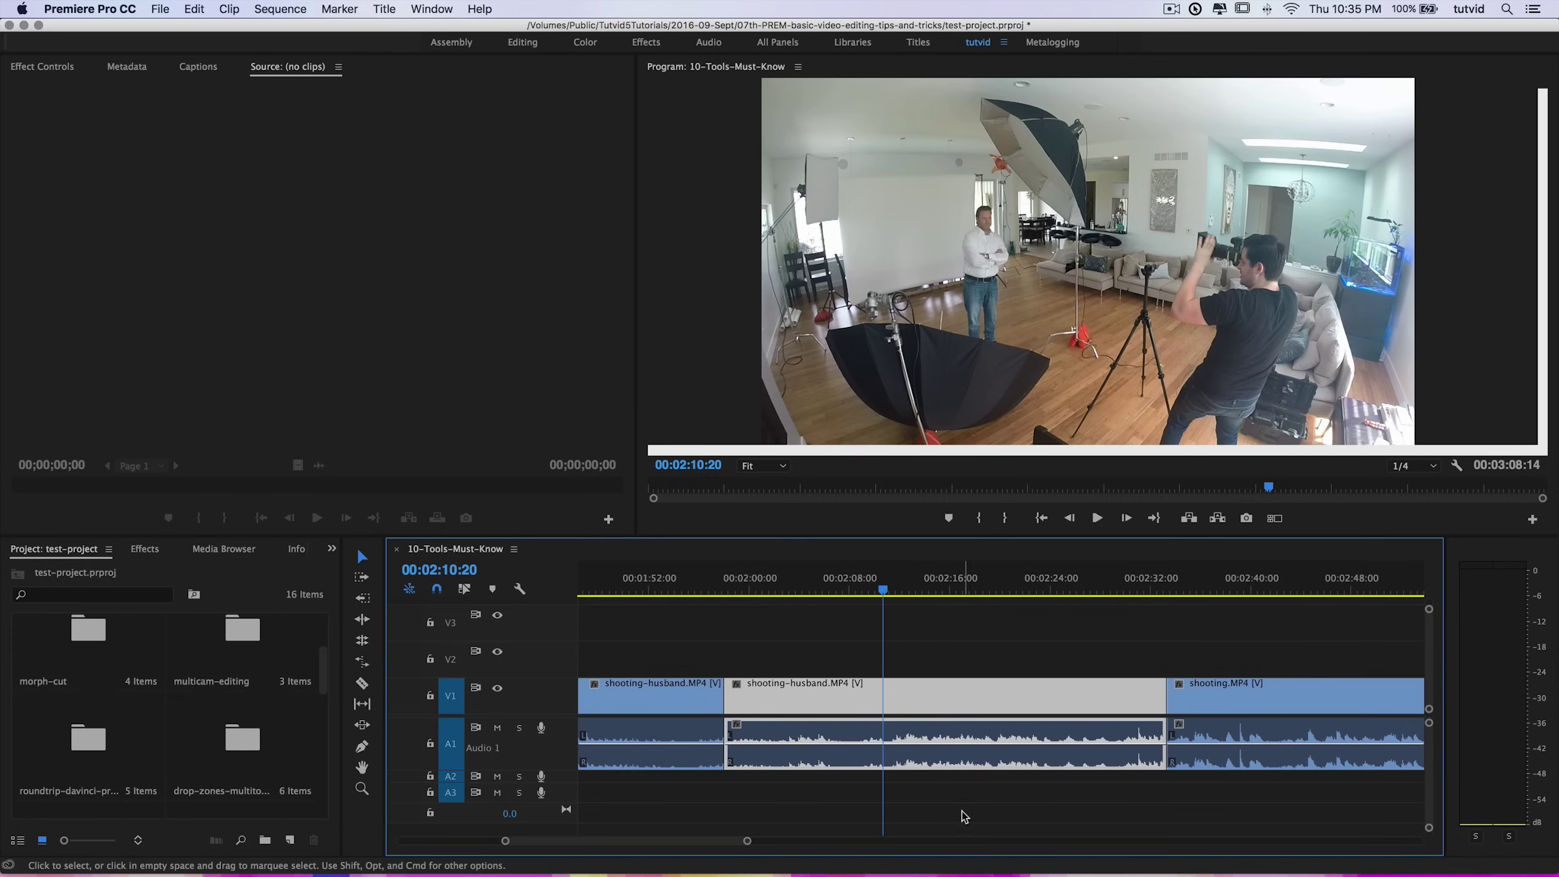
{"action": "left_click", "coordinate": [362, 682]}
{"action": "left_click", "coordinate": [885, 700]}
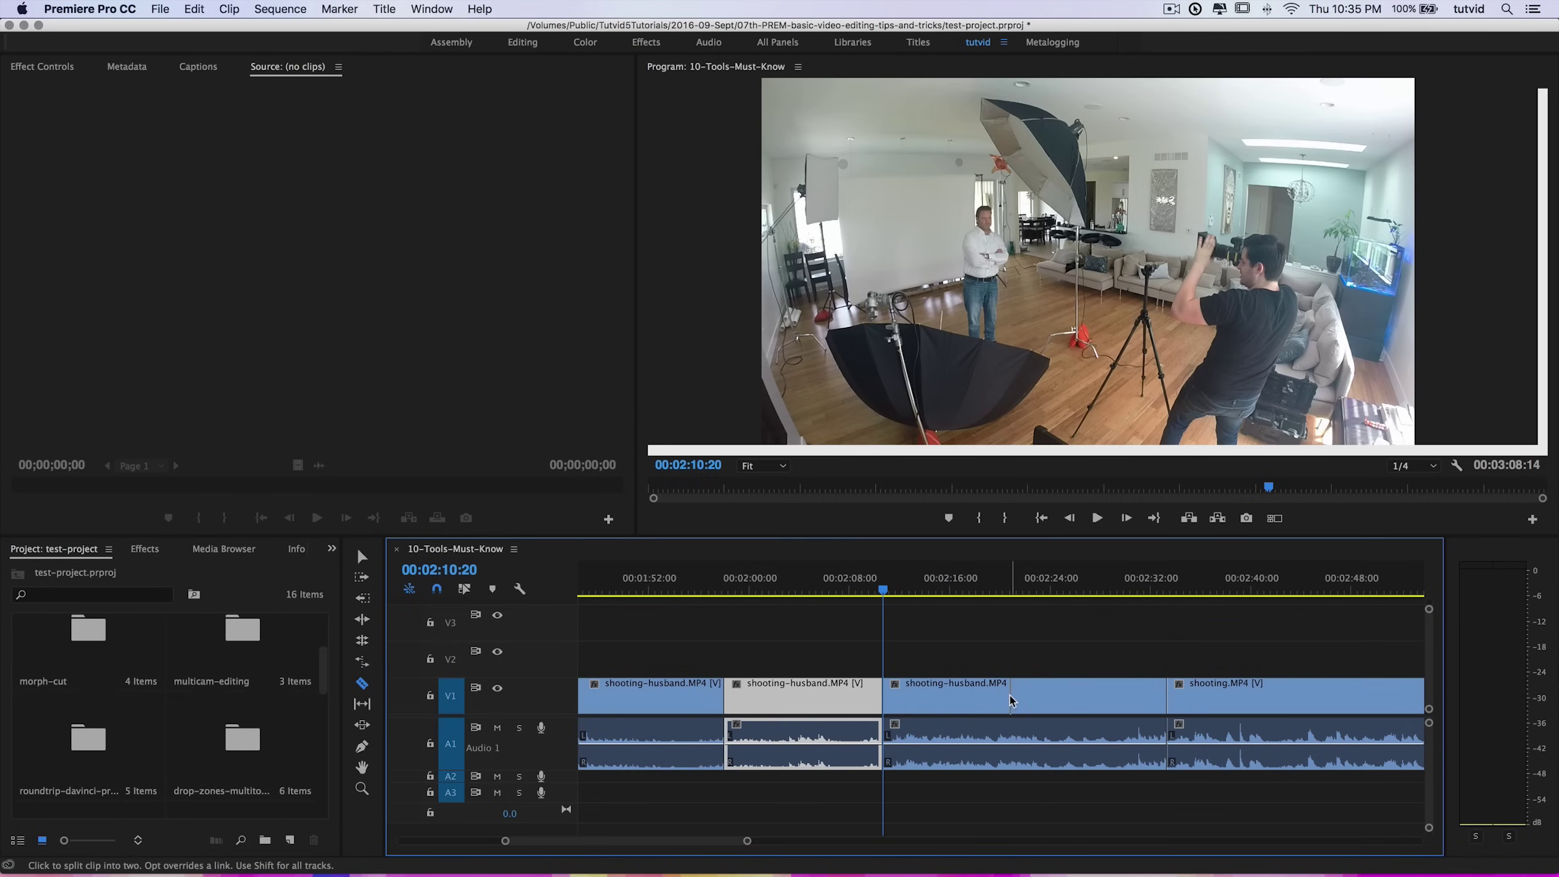
{"action": "left_click", "coordinate": [1012, 700]}
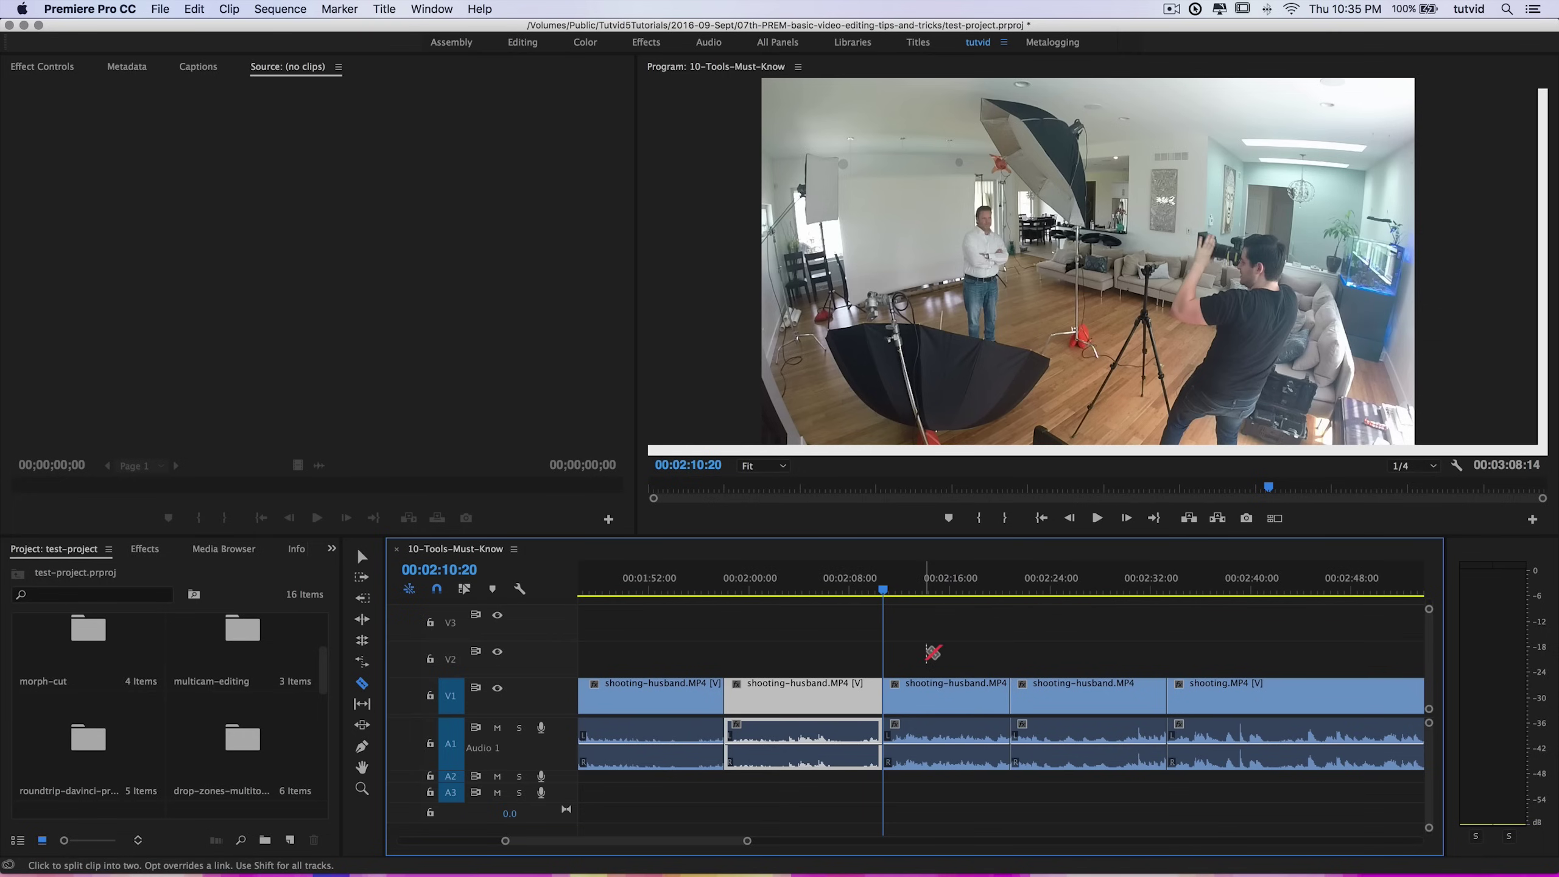
{"action": "key", "text": "v"}
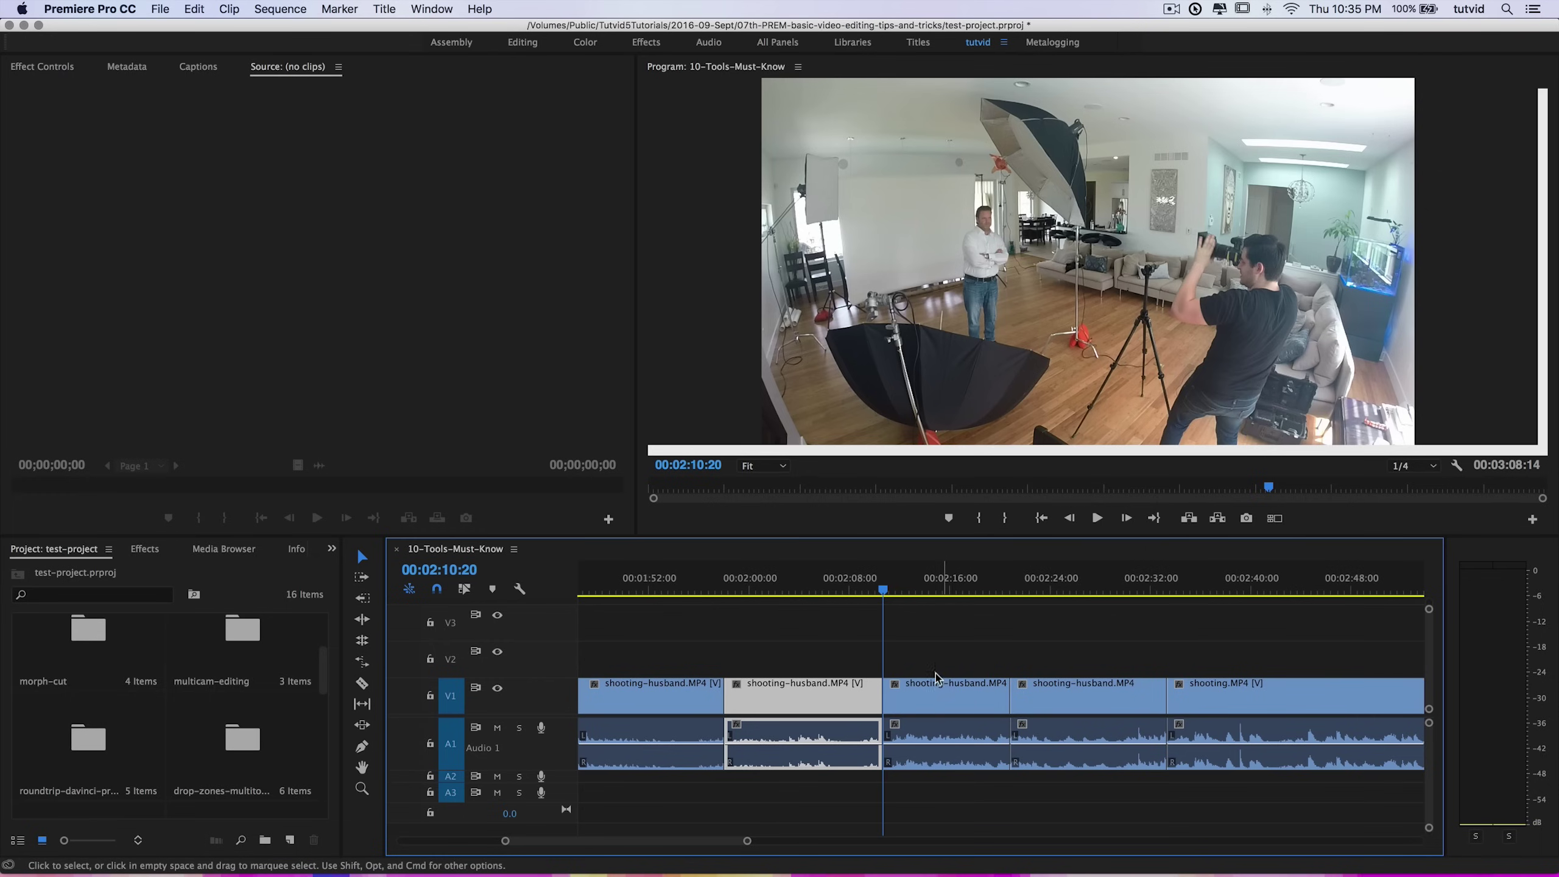
{"action": "left_click", "coordinate": [945, 737]}
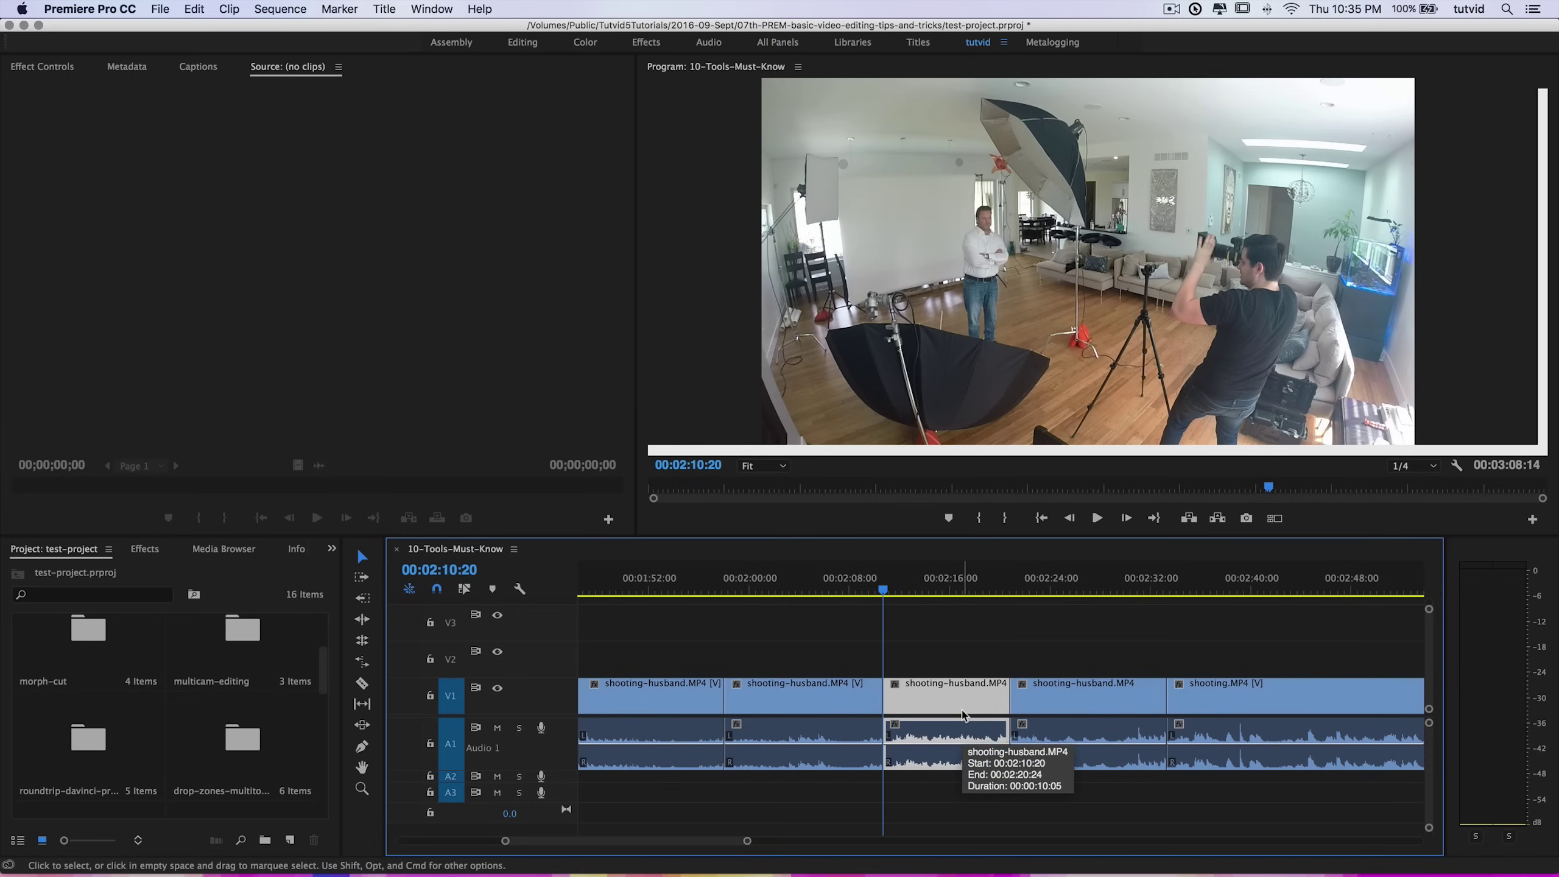
Try ripple-deleting and lifting the third shooting-husband piece, undoing each to restore it
{"action": "key", "text": "shift+Delete"}
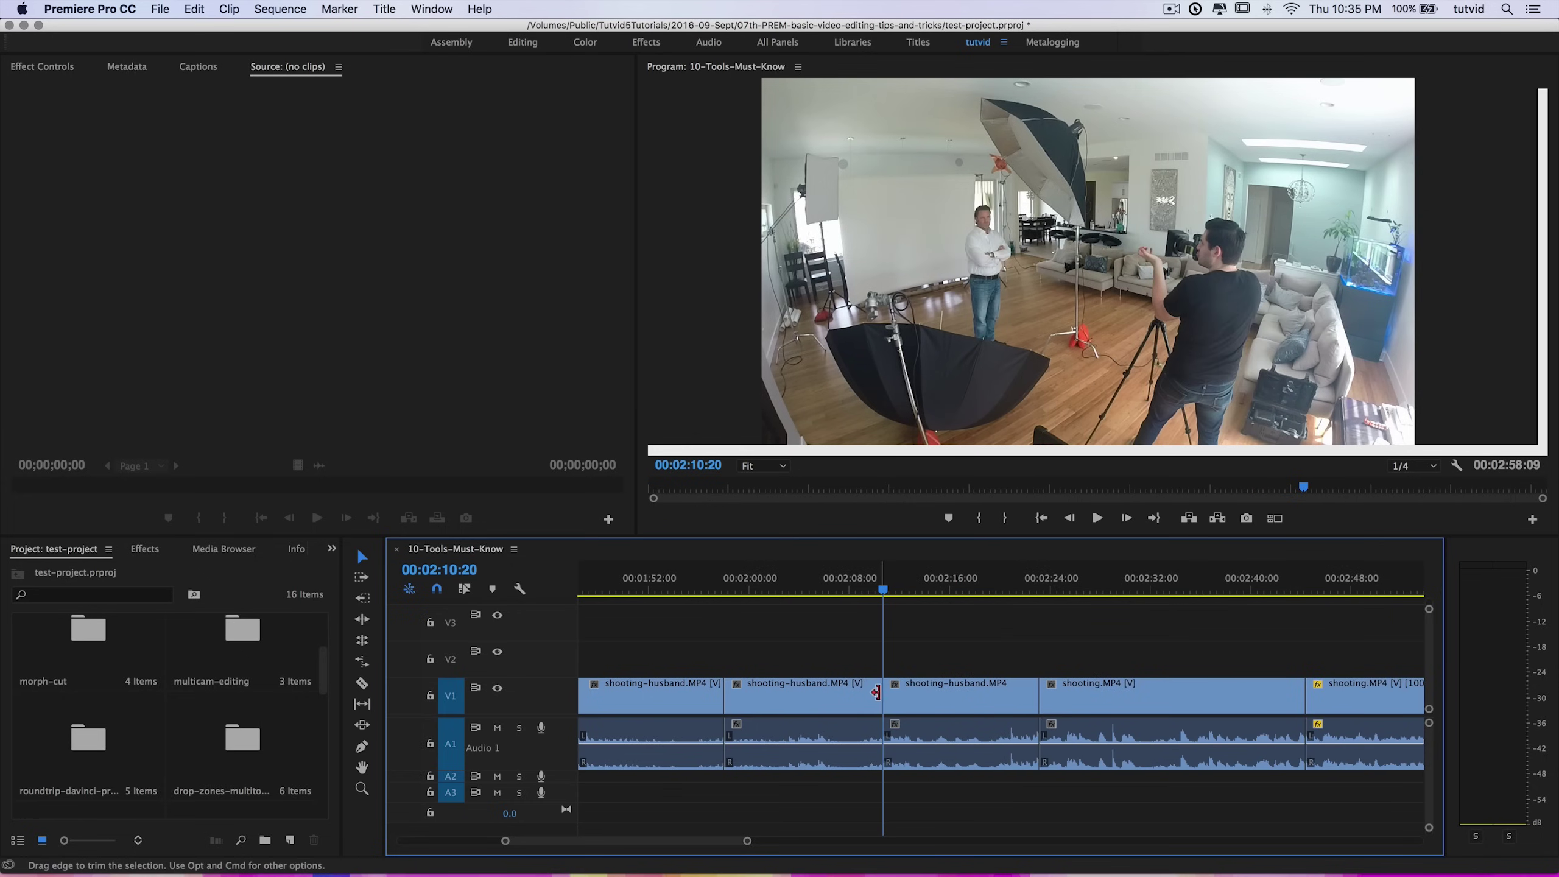
{"action": "key", "text": "minus"}
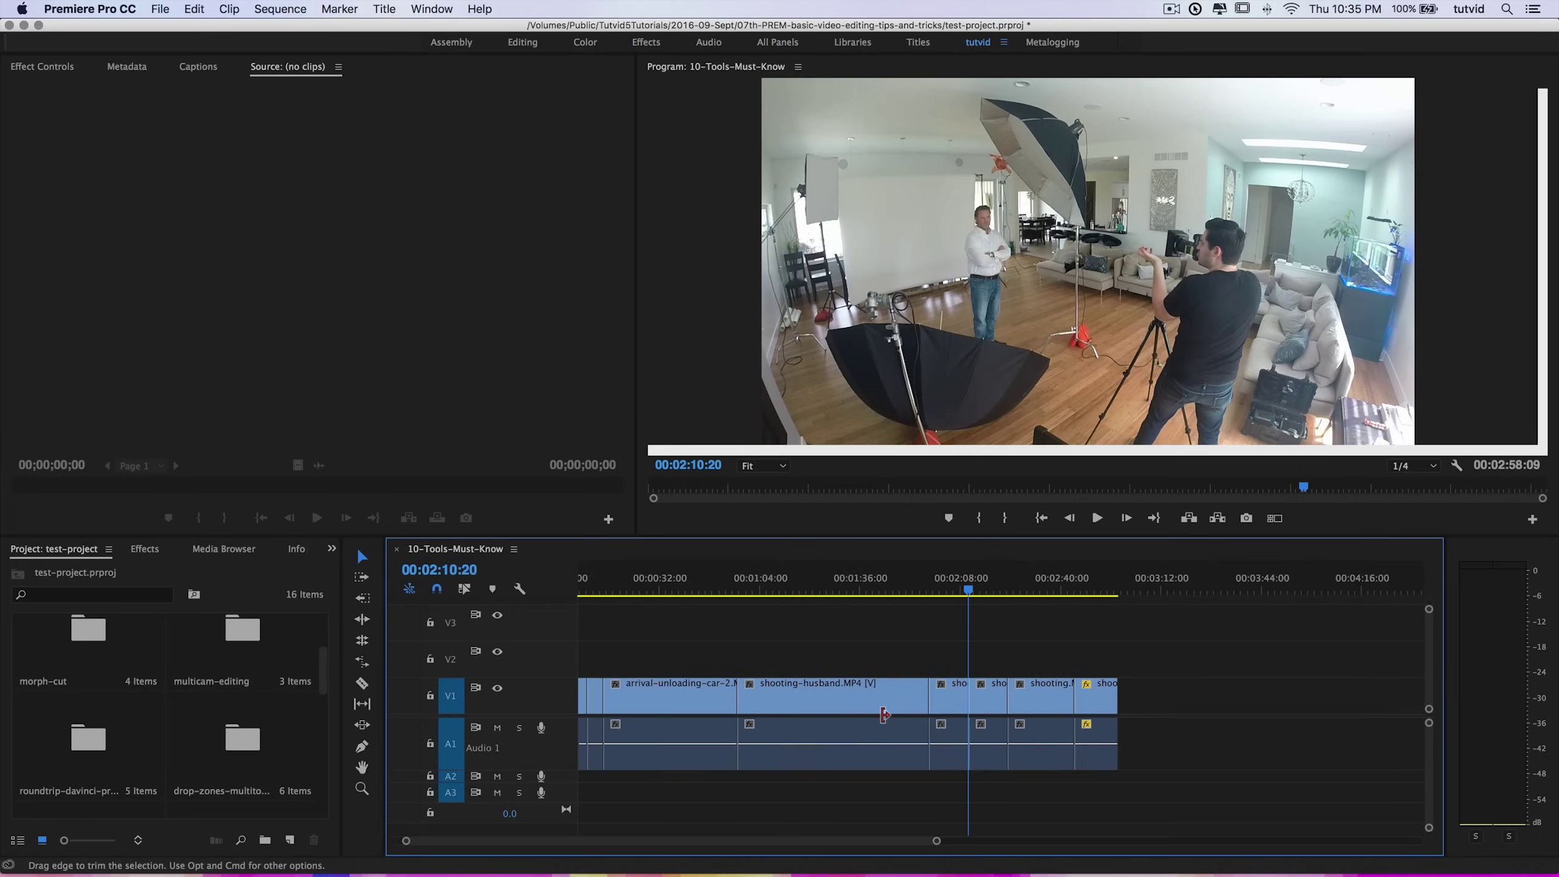
{"action": "key", "text": "super+z"}
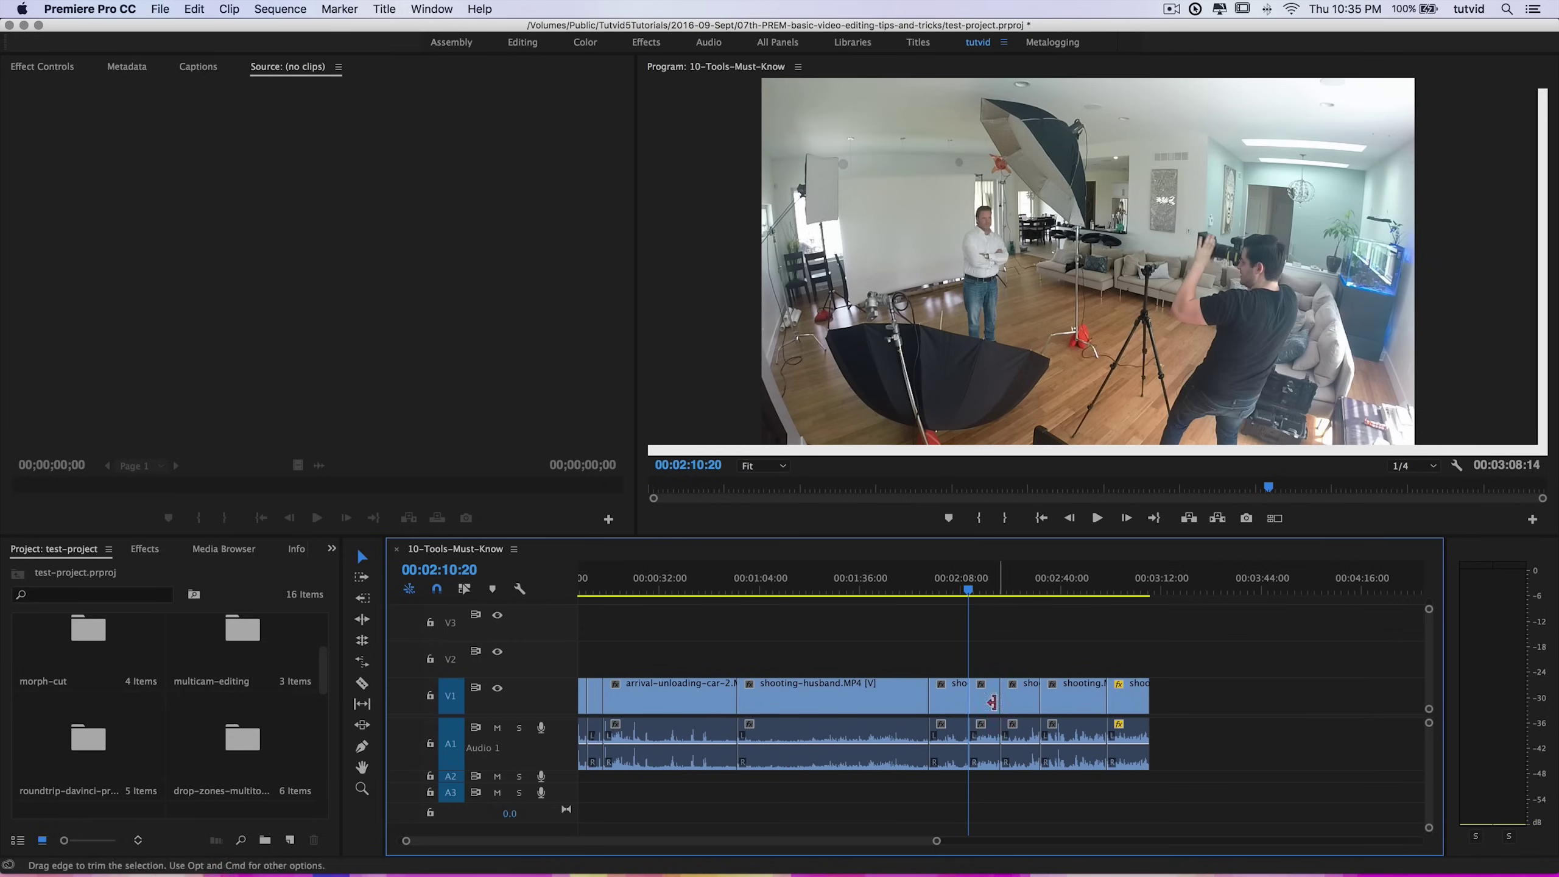
{"action": "key", "text": "Delete"}
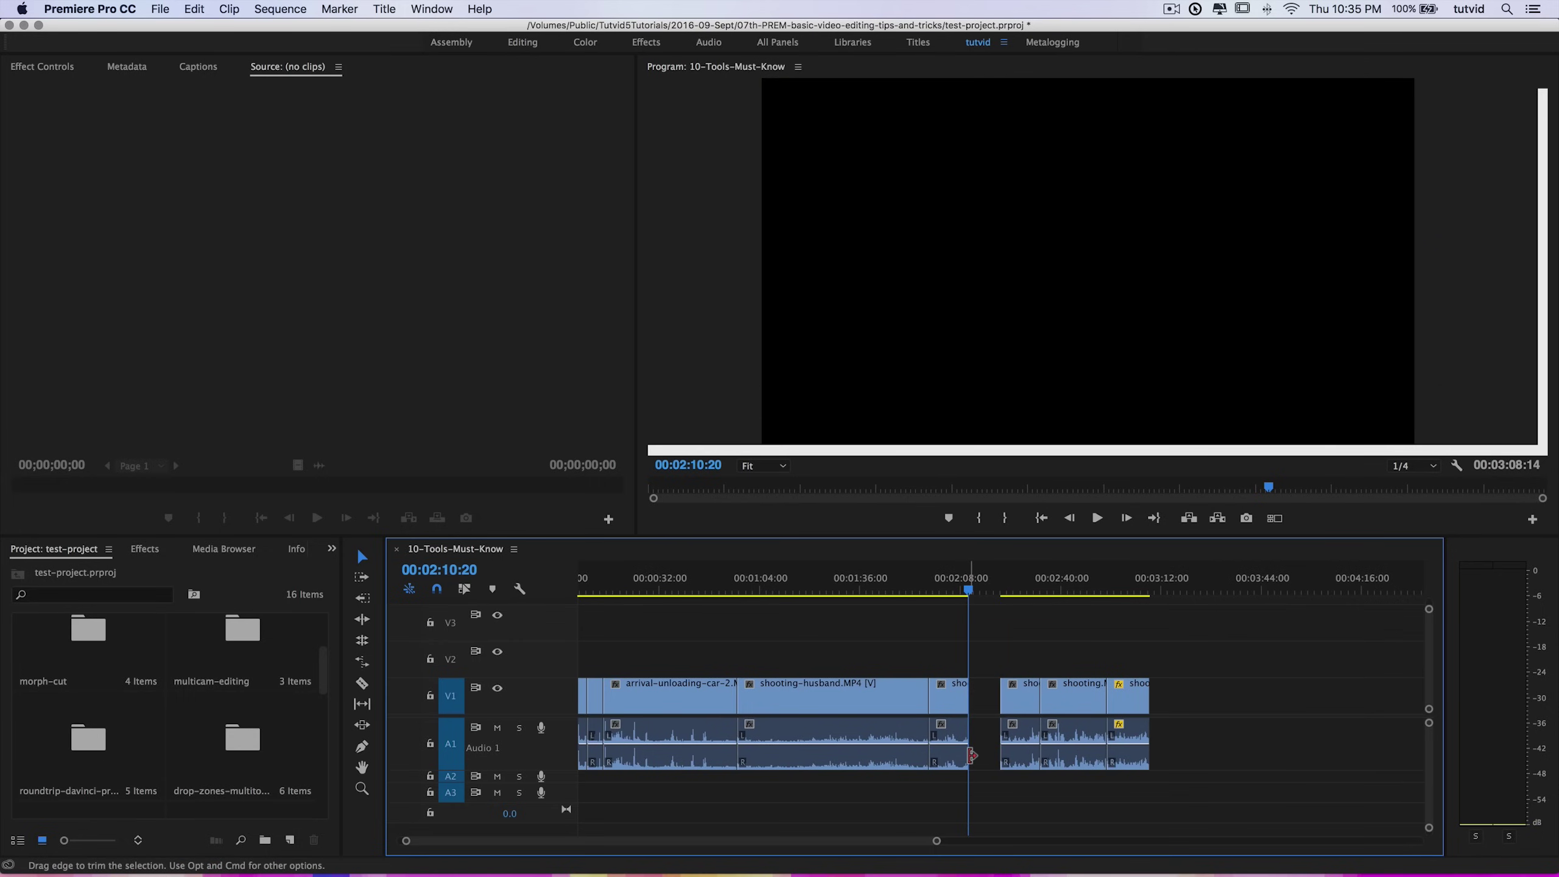
{"action": "key", "text": "super+z"}
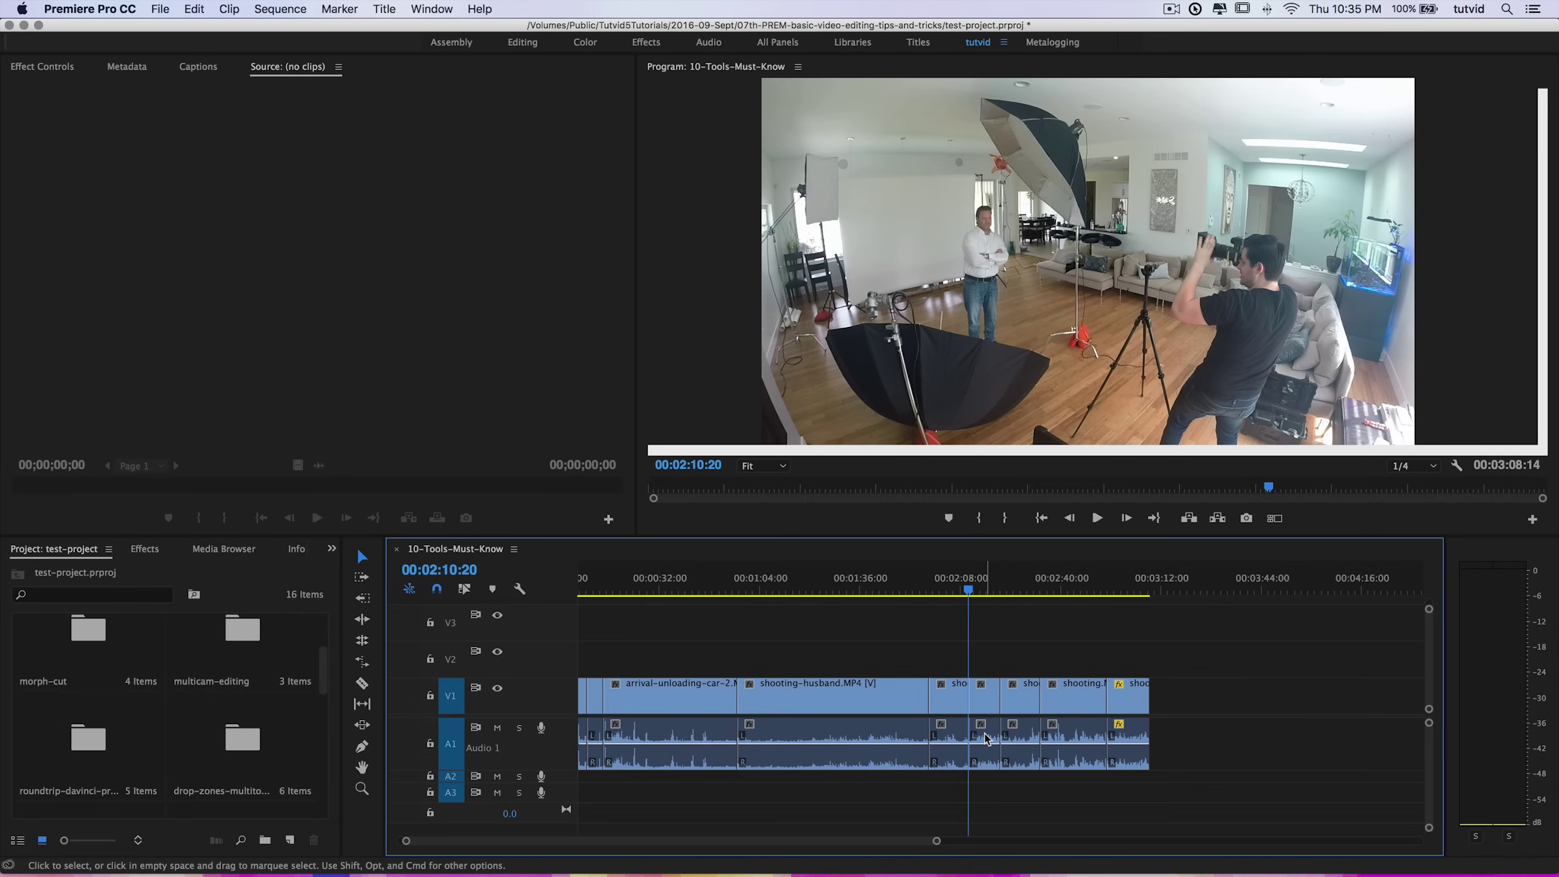
Ripple-delete the clip again, undo it and the extra cuts, and move the playhead to about 2:38
{"action": "left_click", "coordinate": [987, 739]}
{"action": "key", "text": "shift+Delete"}
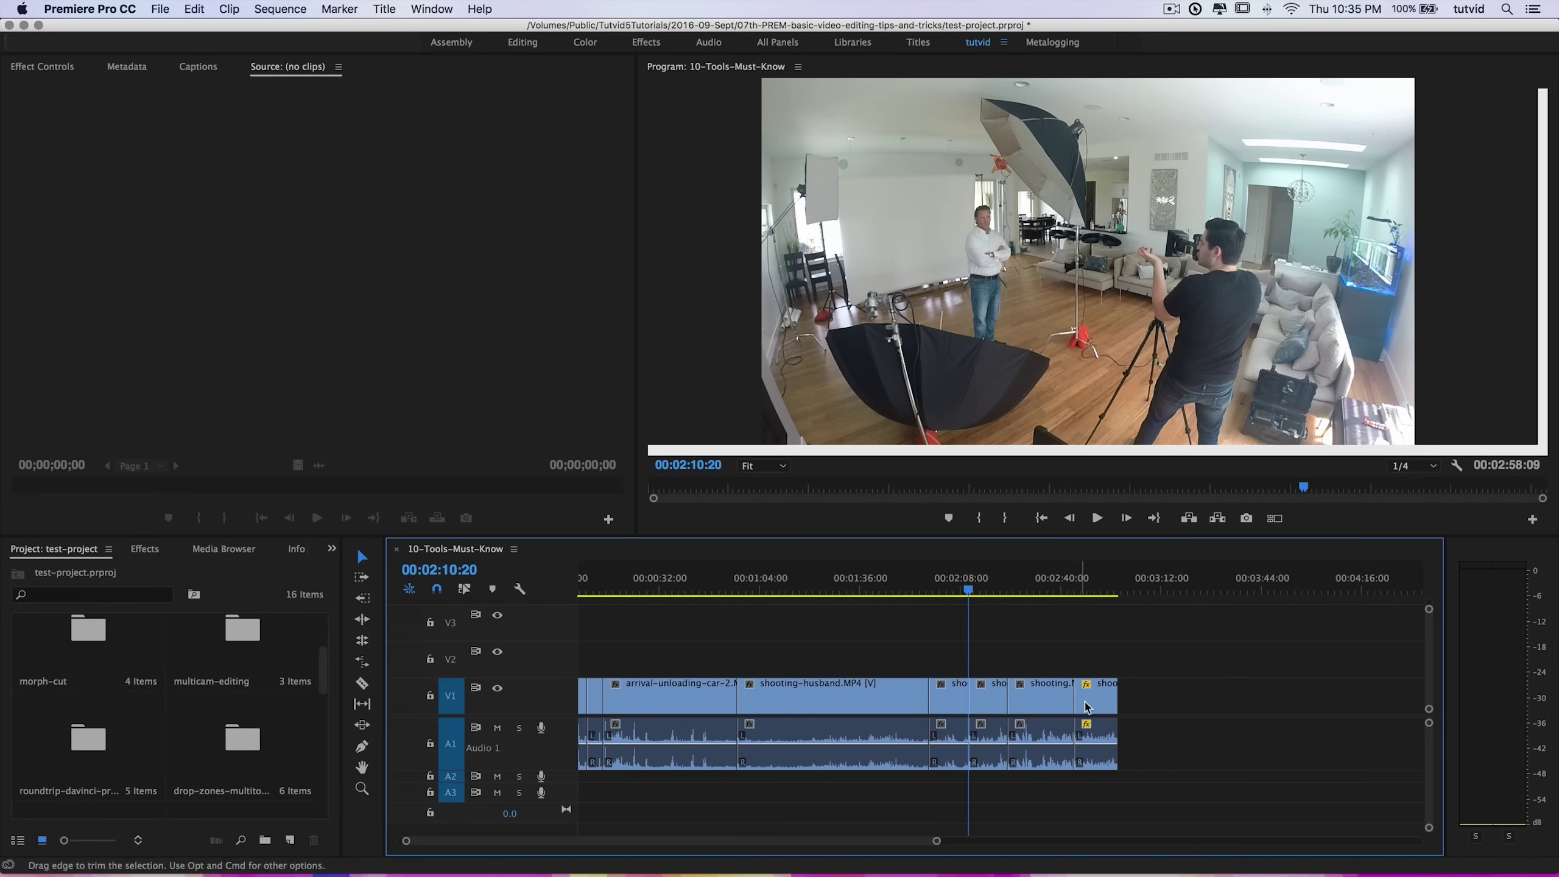
{"action": "key", "text": "super+z"}
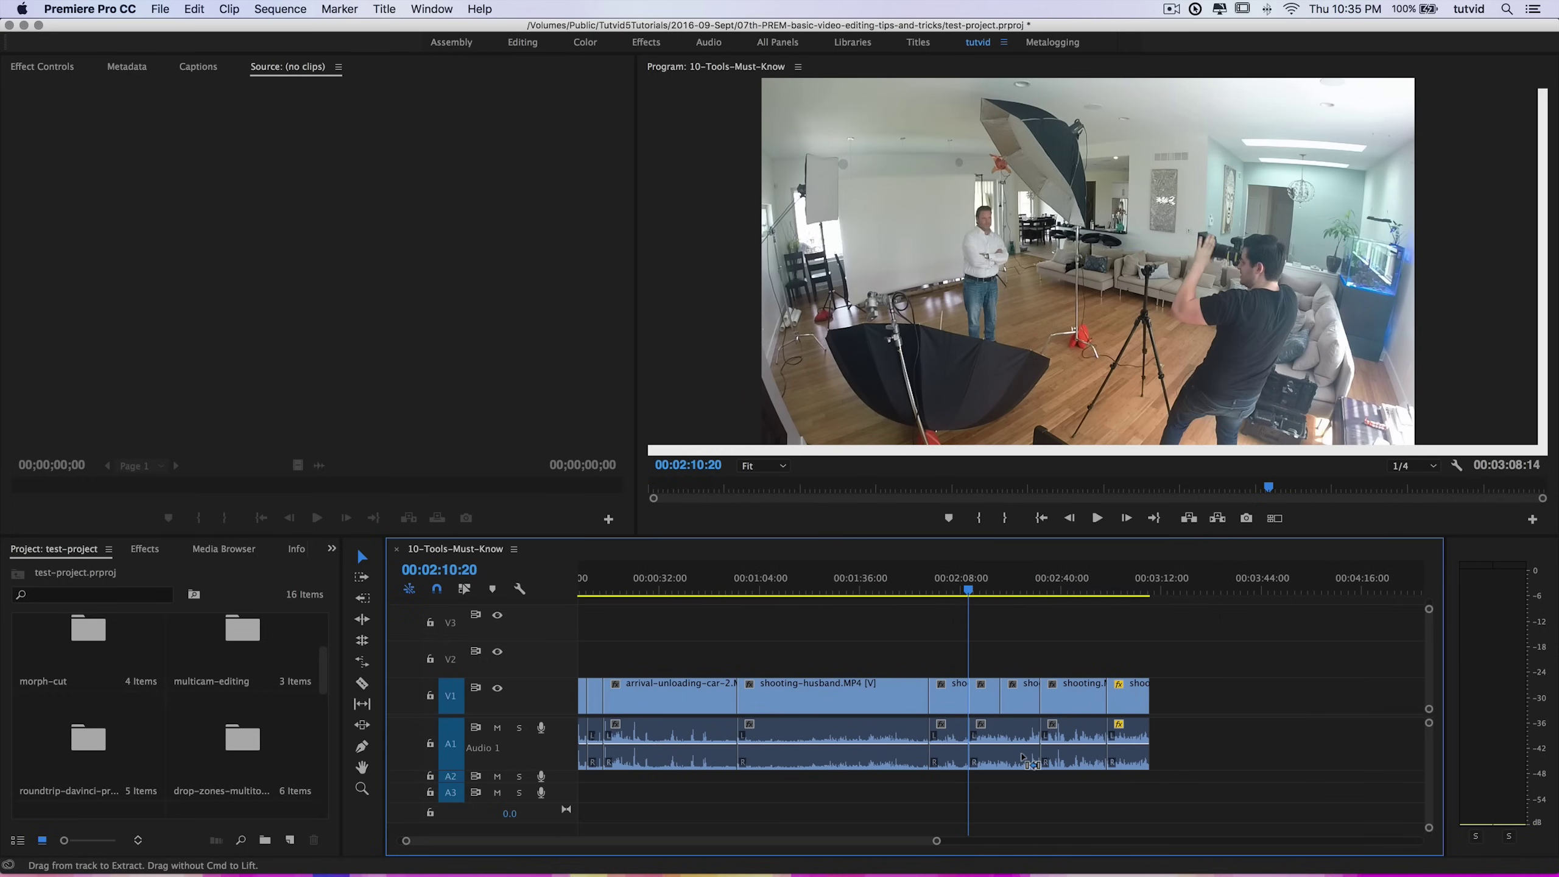
{"action": "key", "text": "super+z"}
{"action": "key", "text": "super+z"}
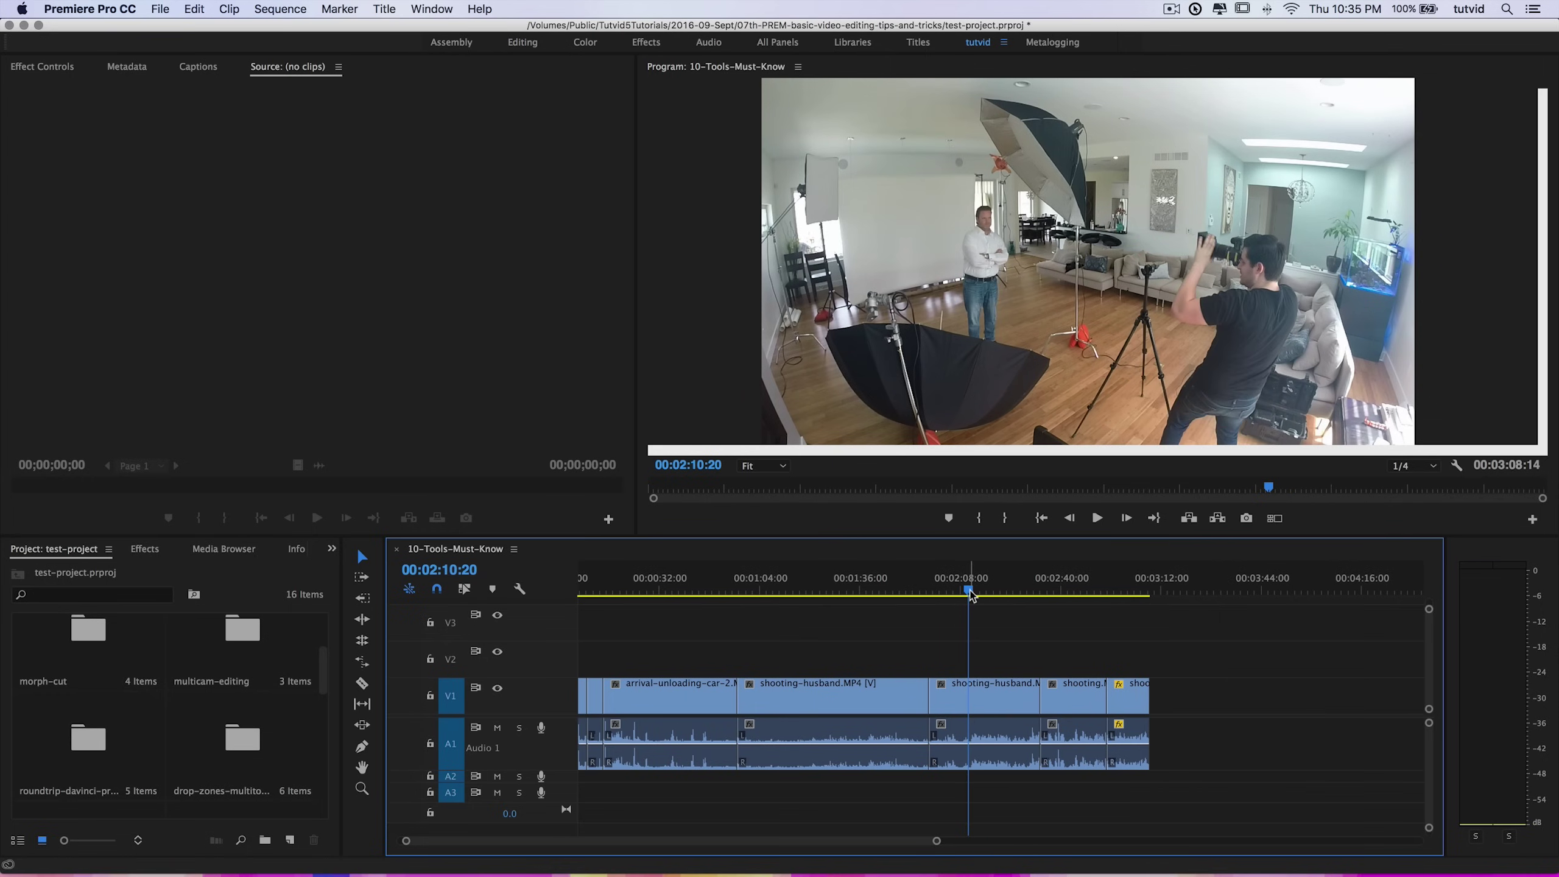
{"action": "left_click_drag", "start_coordinate": [970, 594], "coordinate": [1054, 627]}
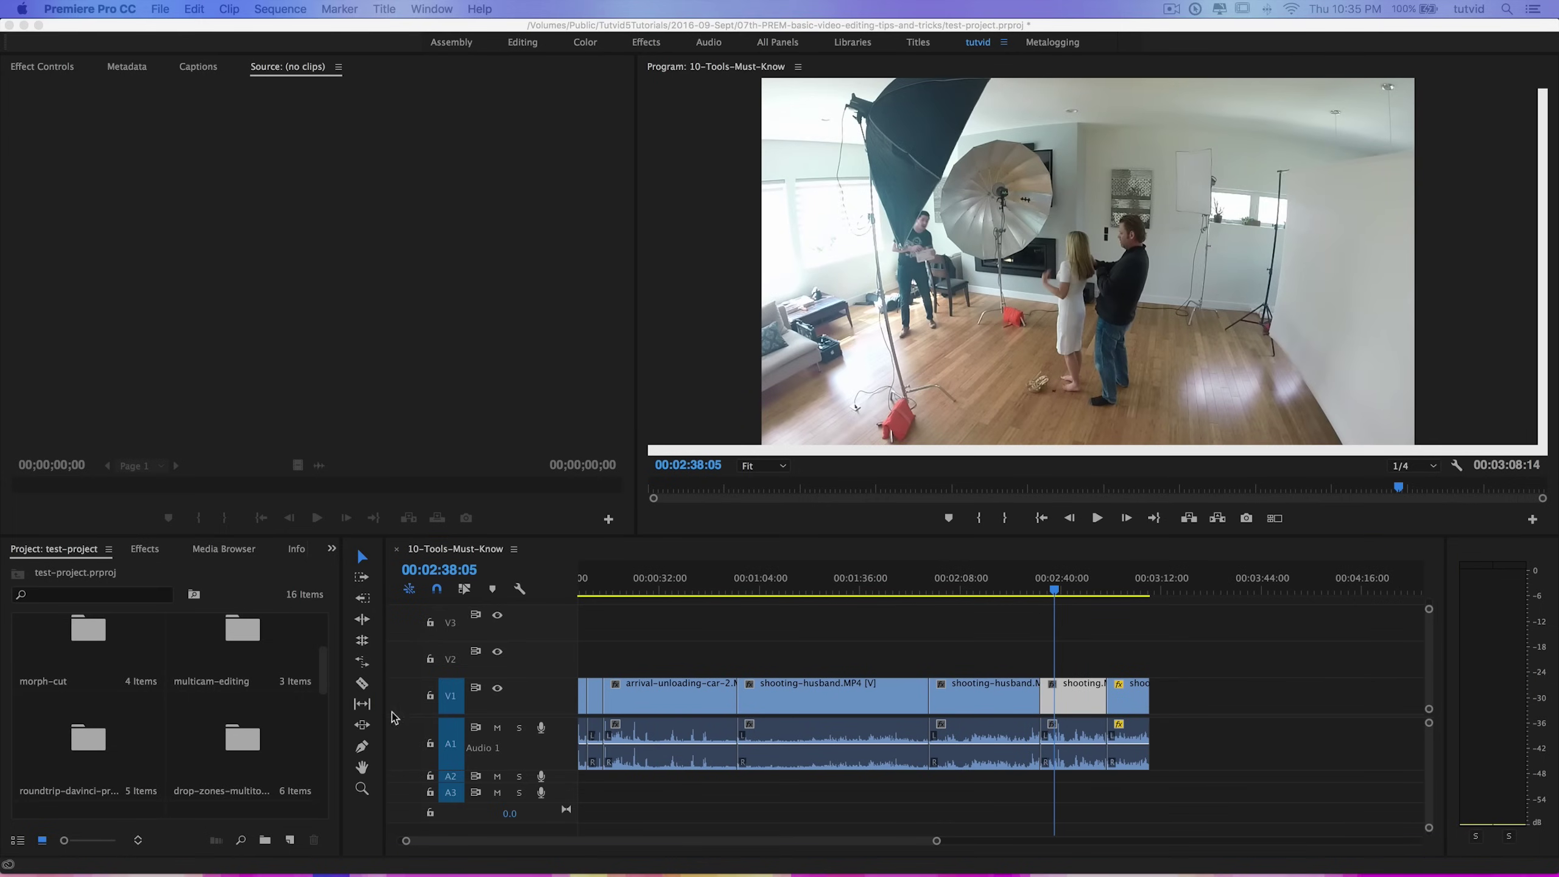
{"action": "left_click", "coordinate": [363, 704]}
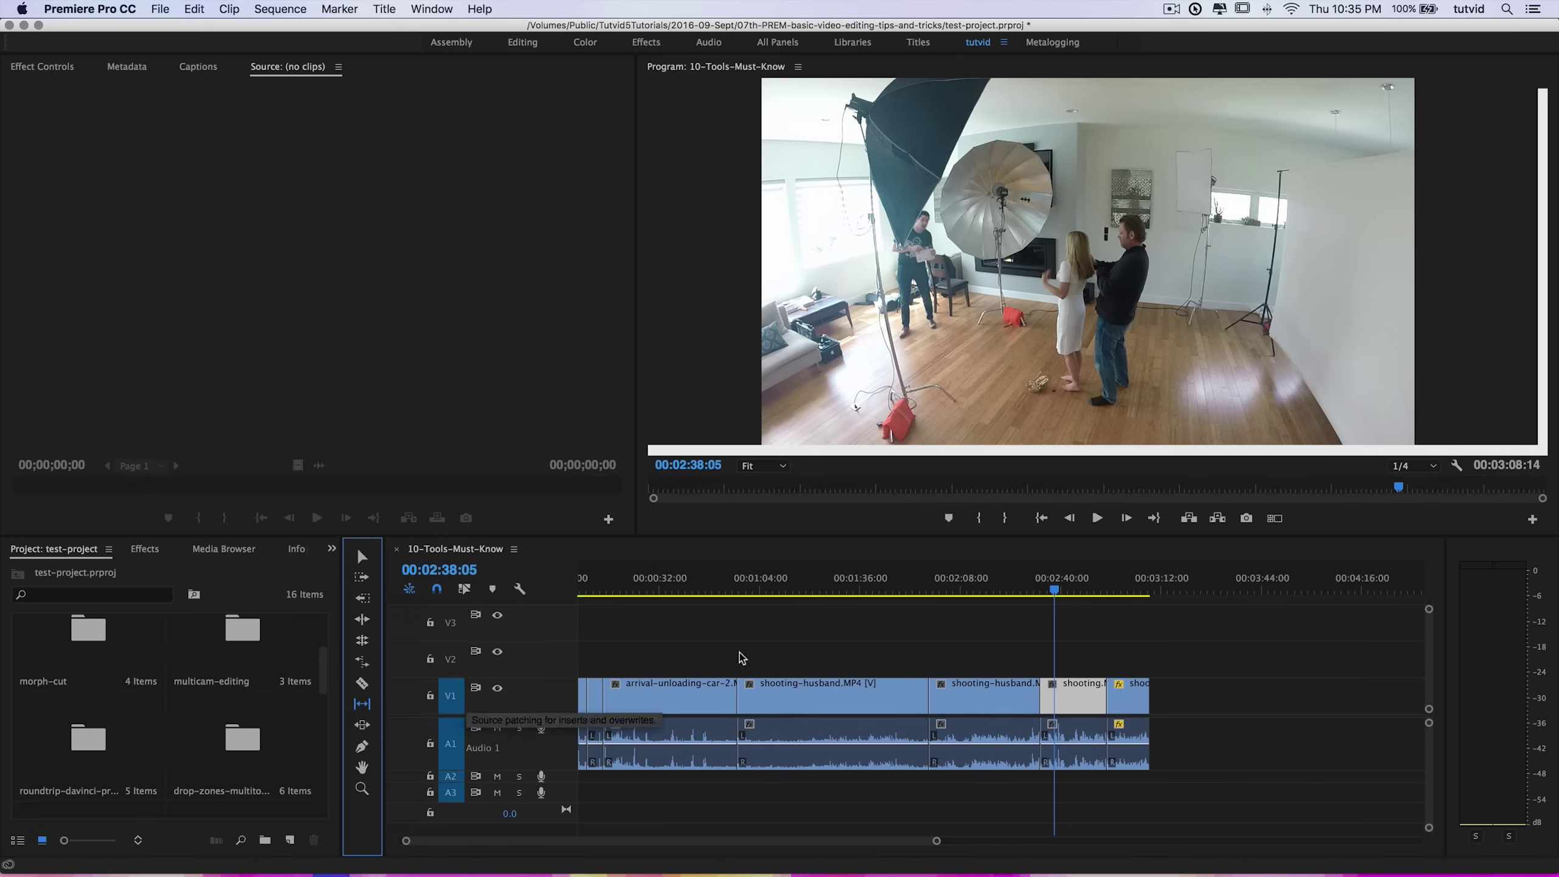
Attempt a slip on shooting-husband, undo/redo the last-clip change, and select shooting-husband with its audio
{"action": "left_click_drag", "start_coordinate": [1055, 591], "coordinate": [979, 674]}
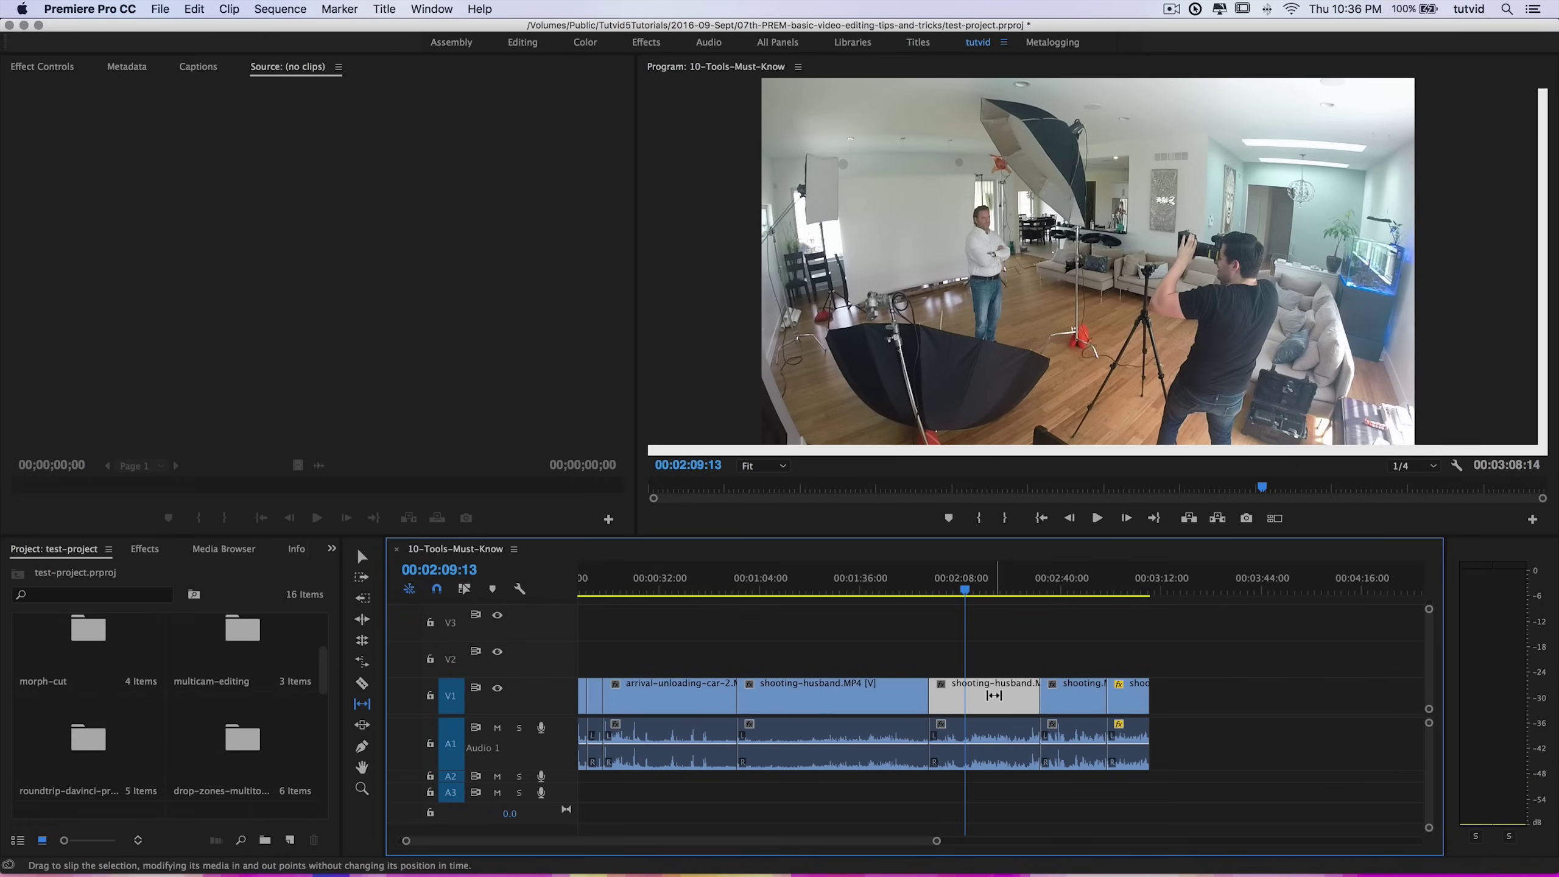
{"action": "mouse_move", "coordinate": [976, 697]}
{"action": "left_mouse_down"}
{"action": "mouse_move", "coordinate": [948, 696]}
{"action": "mouse_move", "coordinate": [994, 696]}
{"action": "mouse_move", "coordinate": [976, 698]}
{"action": "left_mouse_up"}
{"action": "key", "text": "super+z"}
{"action": "key", "text": "v"}
{"action": "key", "text": "super+z"}
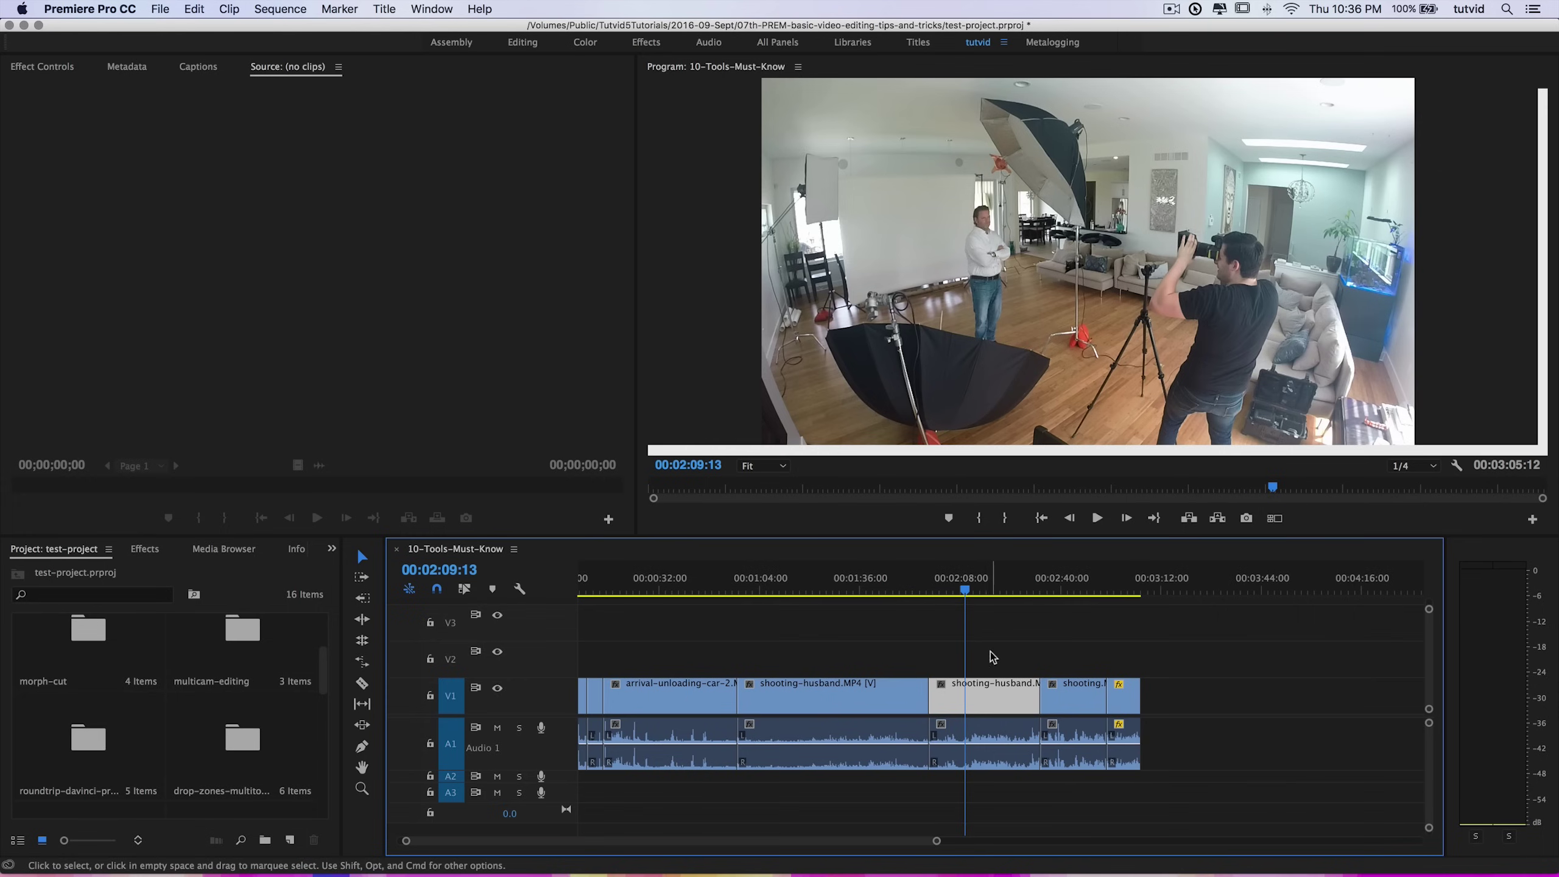
{"action": "left_click_drag", "start_coordinate": [988, 652], "coordinate": [1009, 779]}
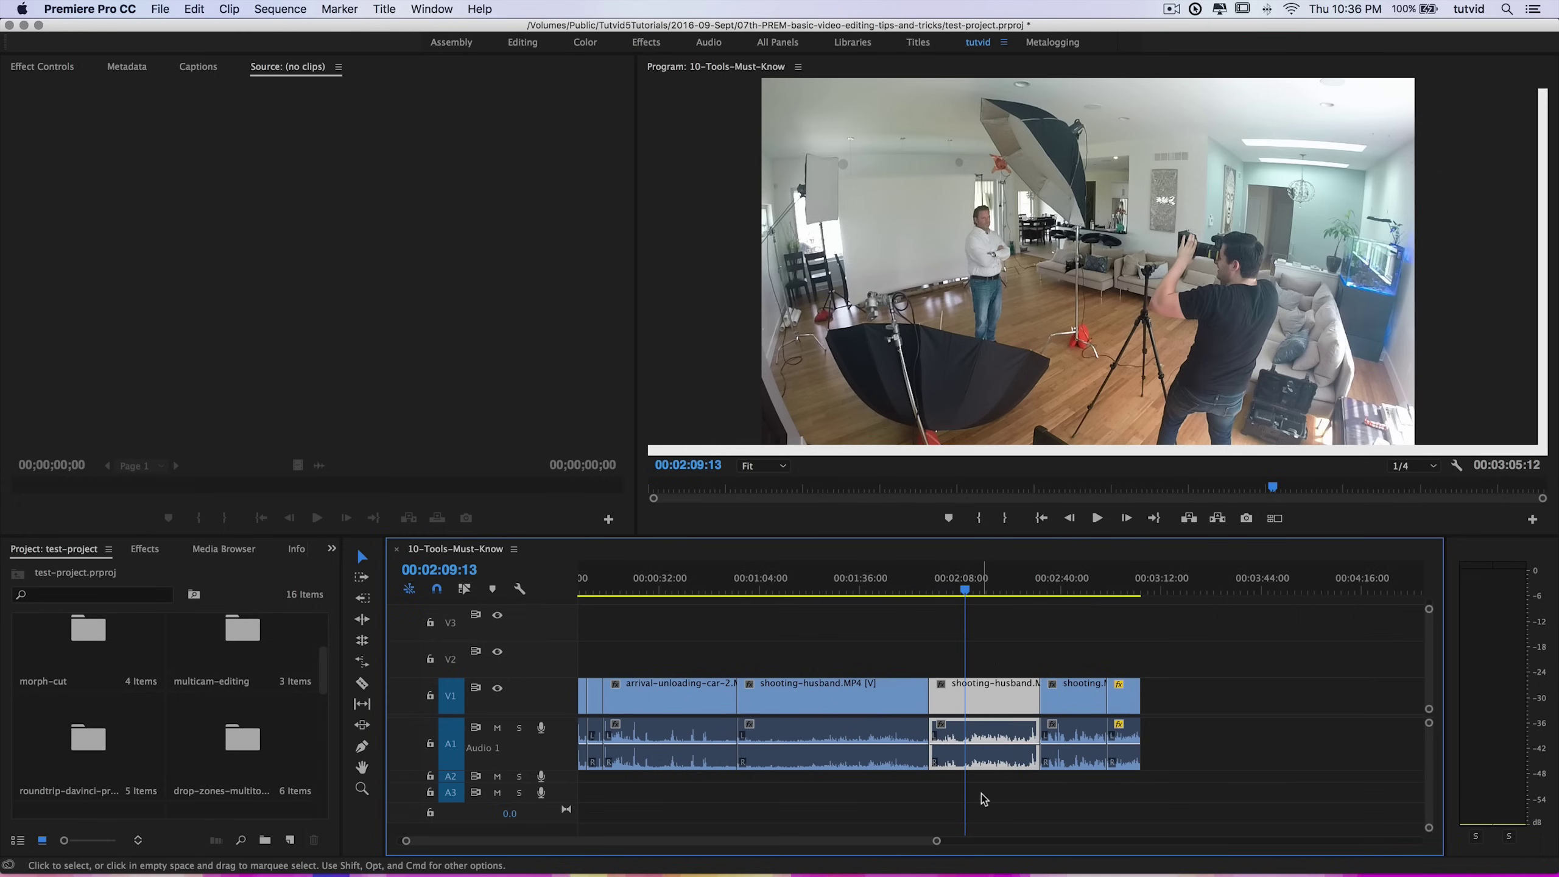
With the Slip tool, scrub around 1:57 and jump to the start of shooting-husband to pick it
{"action": "key", "text": "y"}
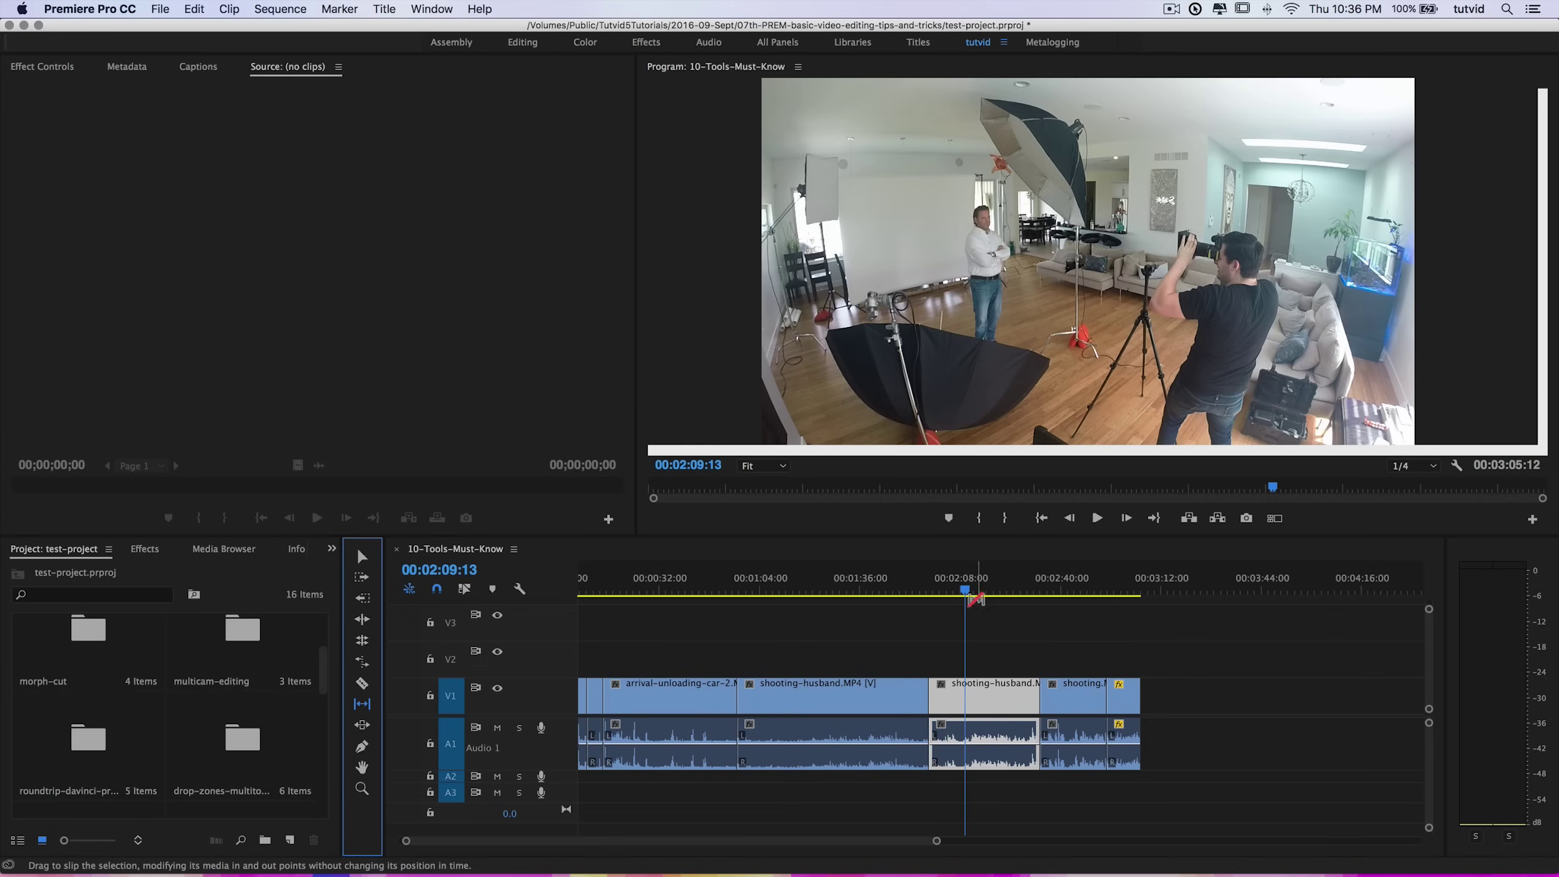
{"action": "mouse_move", "coordinate": [969, 591]}
{"action": "left_mouse_down"}
{"action": "mouse_move", "coordinate": [930, 593]}
{"action": "mouse_move", "coordinate": [1039, 600]}
{"action": "mouse_move", "coordinate": [981, 606]}
{"action": "left_mouse_up"}
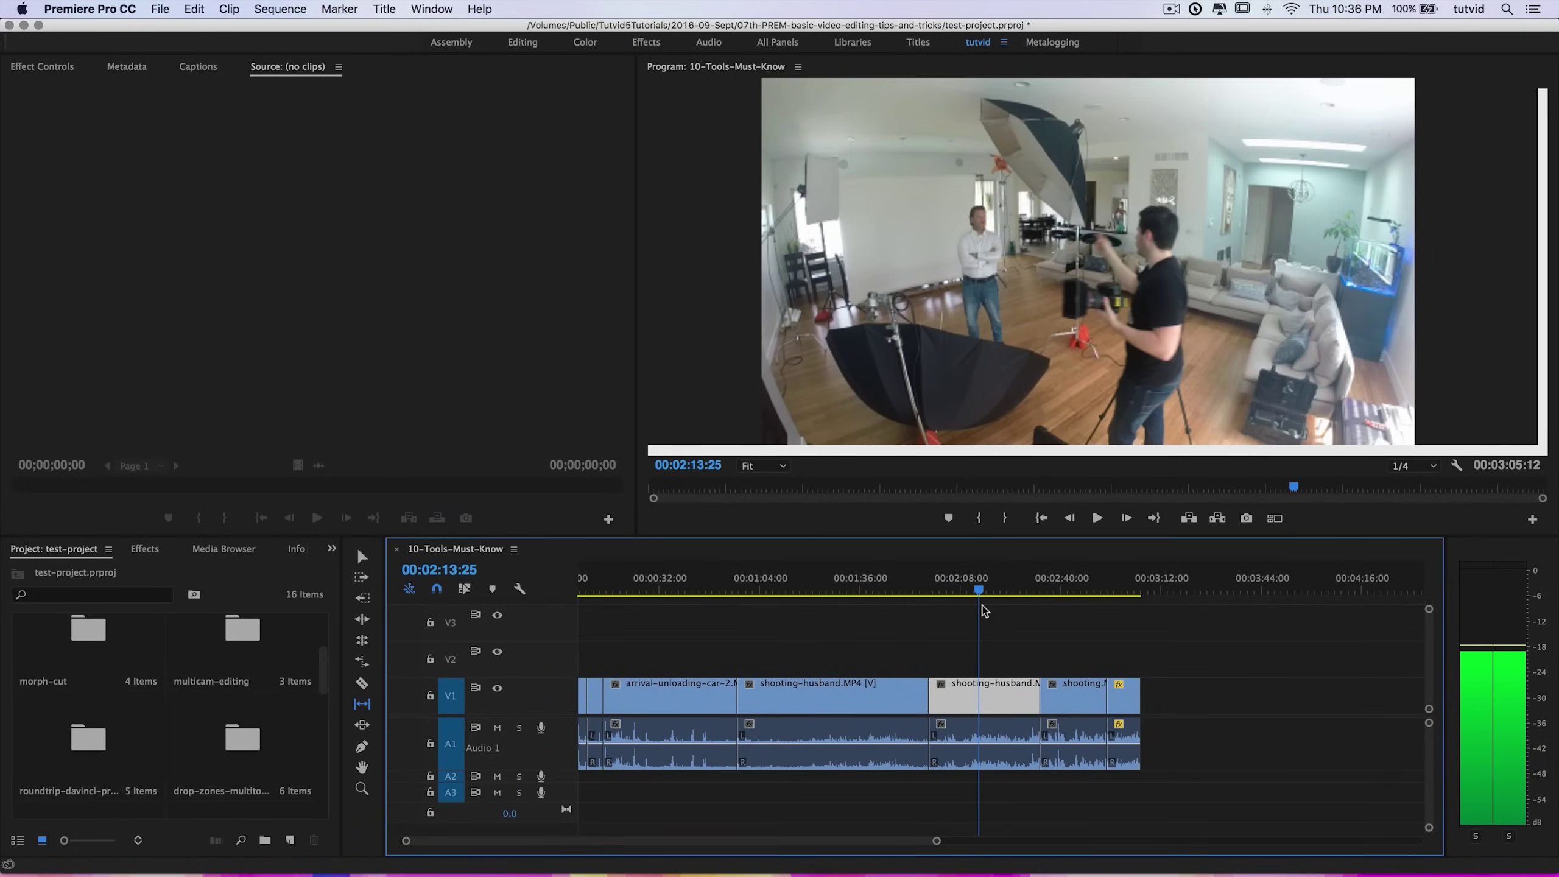
{"action": "left_click_drag", "start_coordinate": [982, 605], "coordinate": [986, 611]}
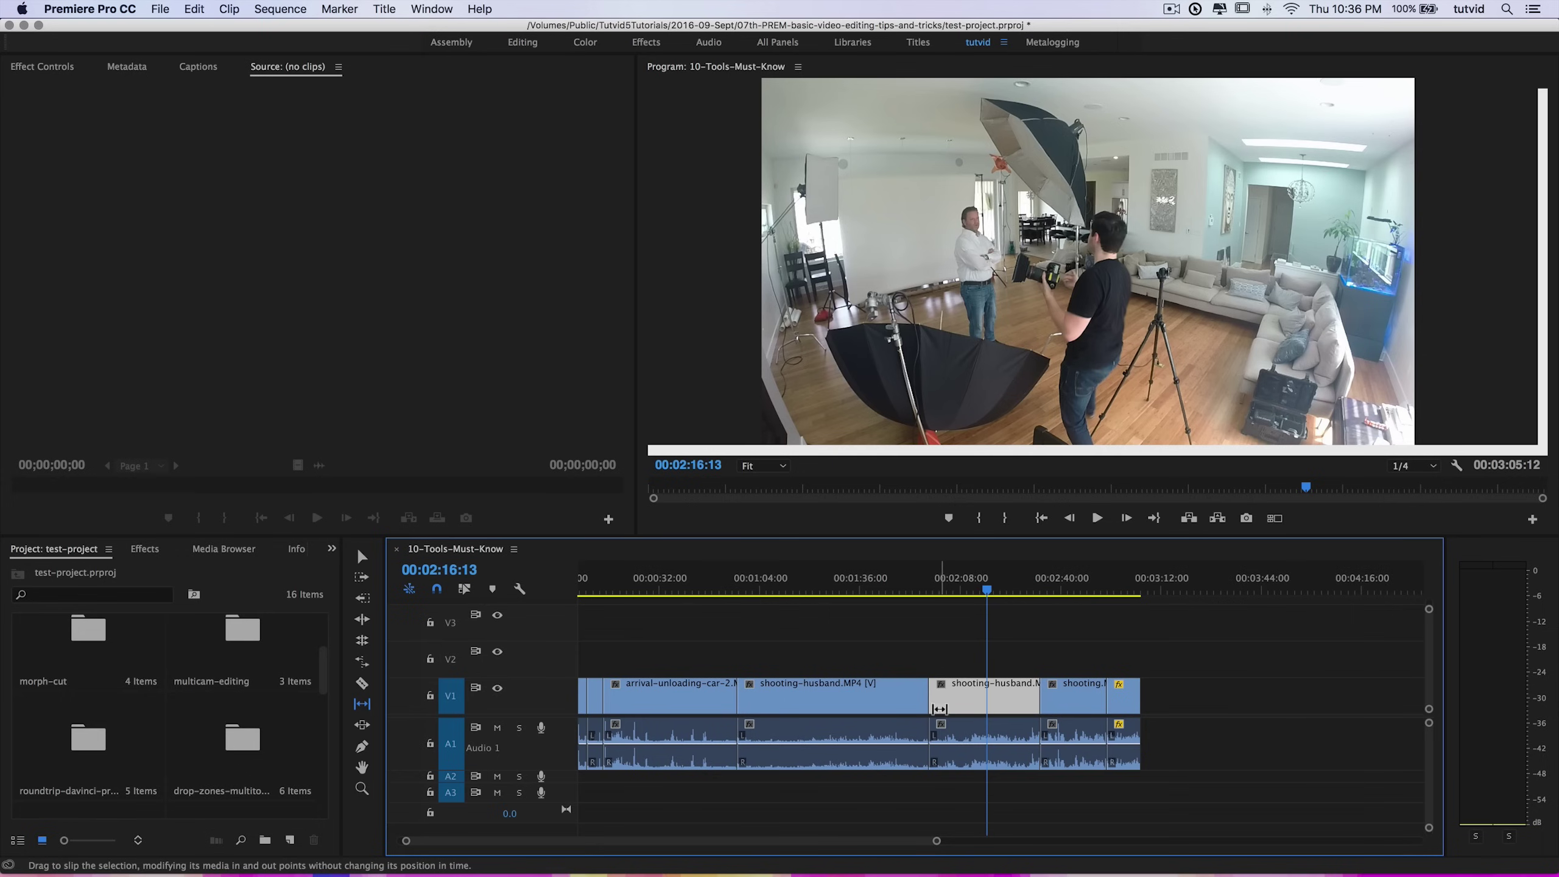
{"action": "left_click_drag", "start_coordinate": [986, 593], "coordinate": [997, 639]}
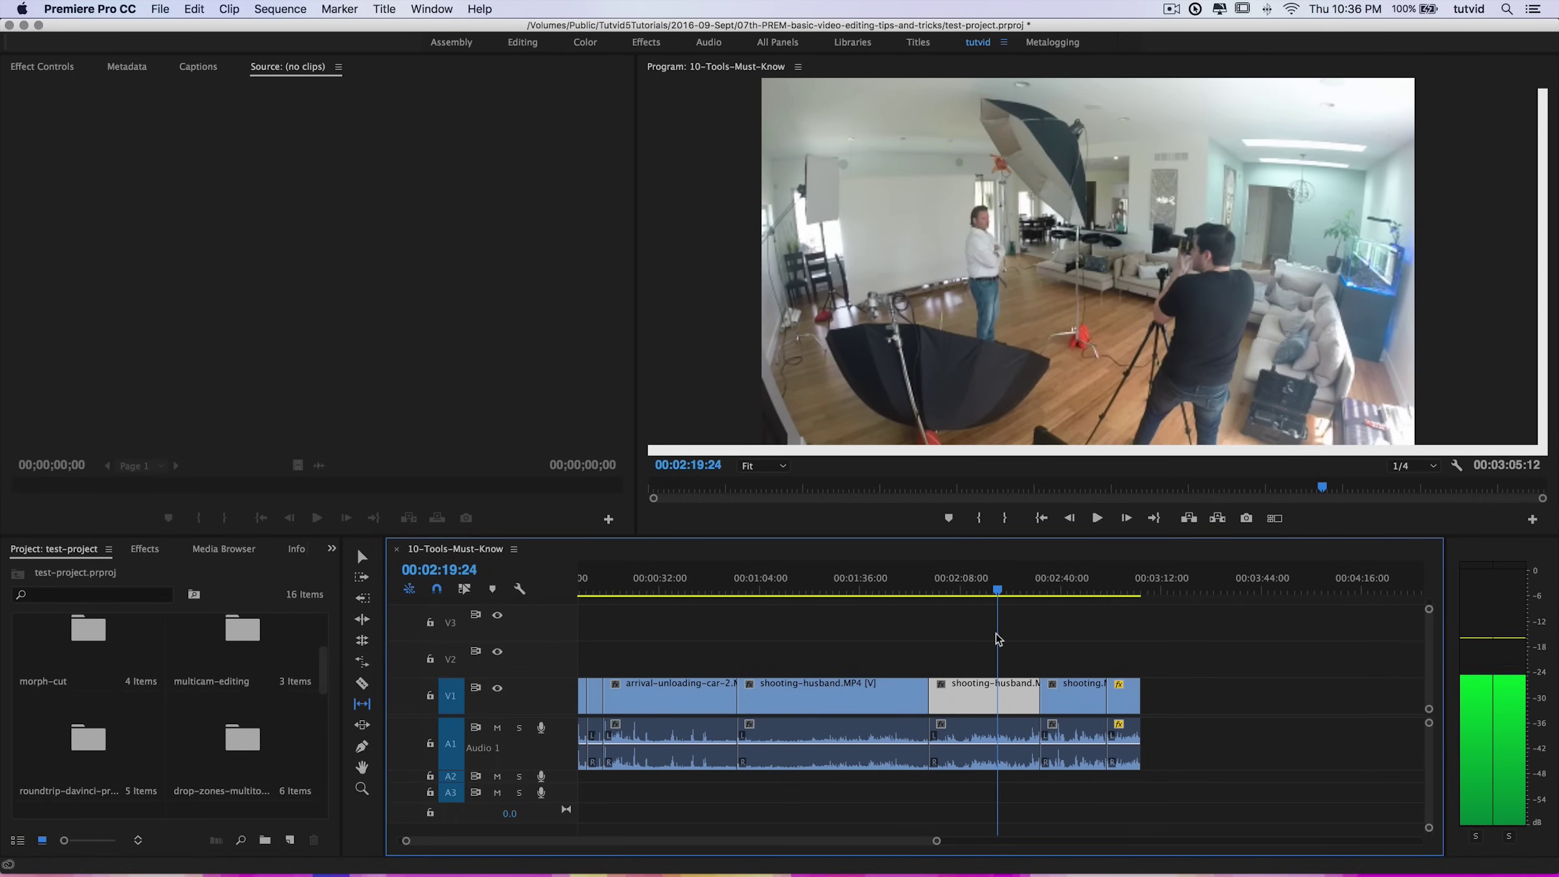
{"action": "key", "text": "Up"}
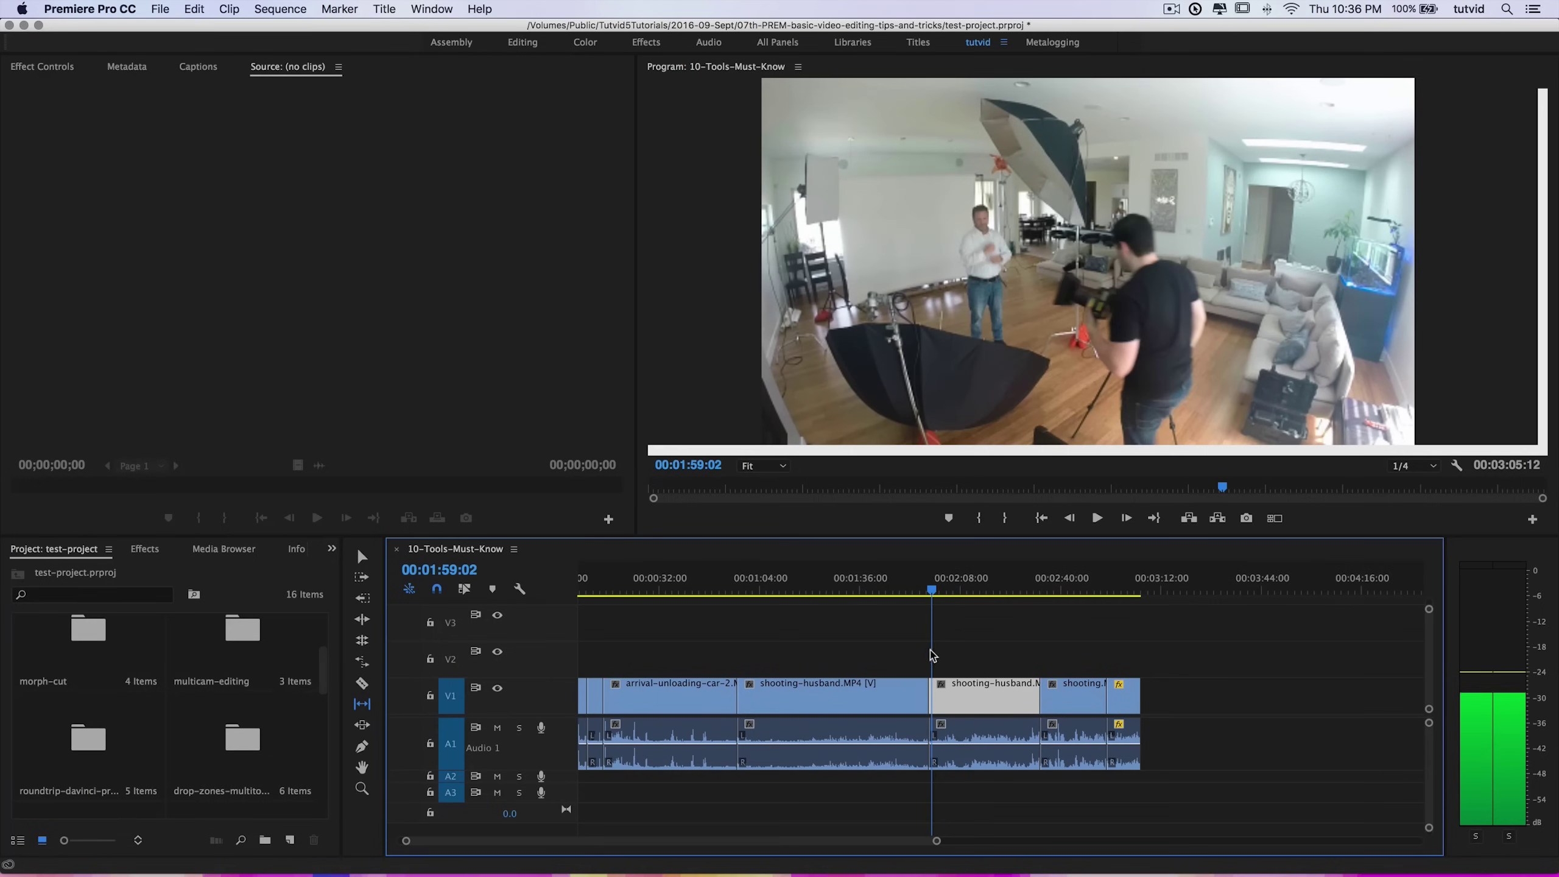
{"action": "left_click", "coordinate": [964, 683]}
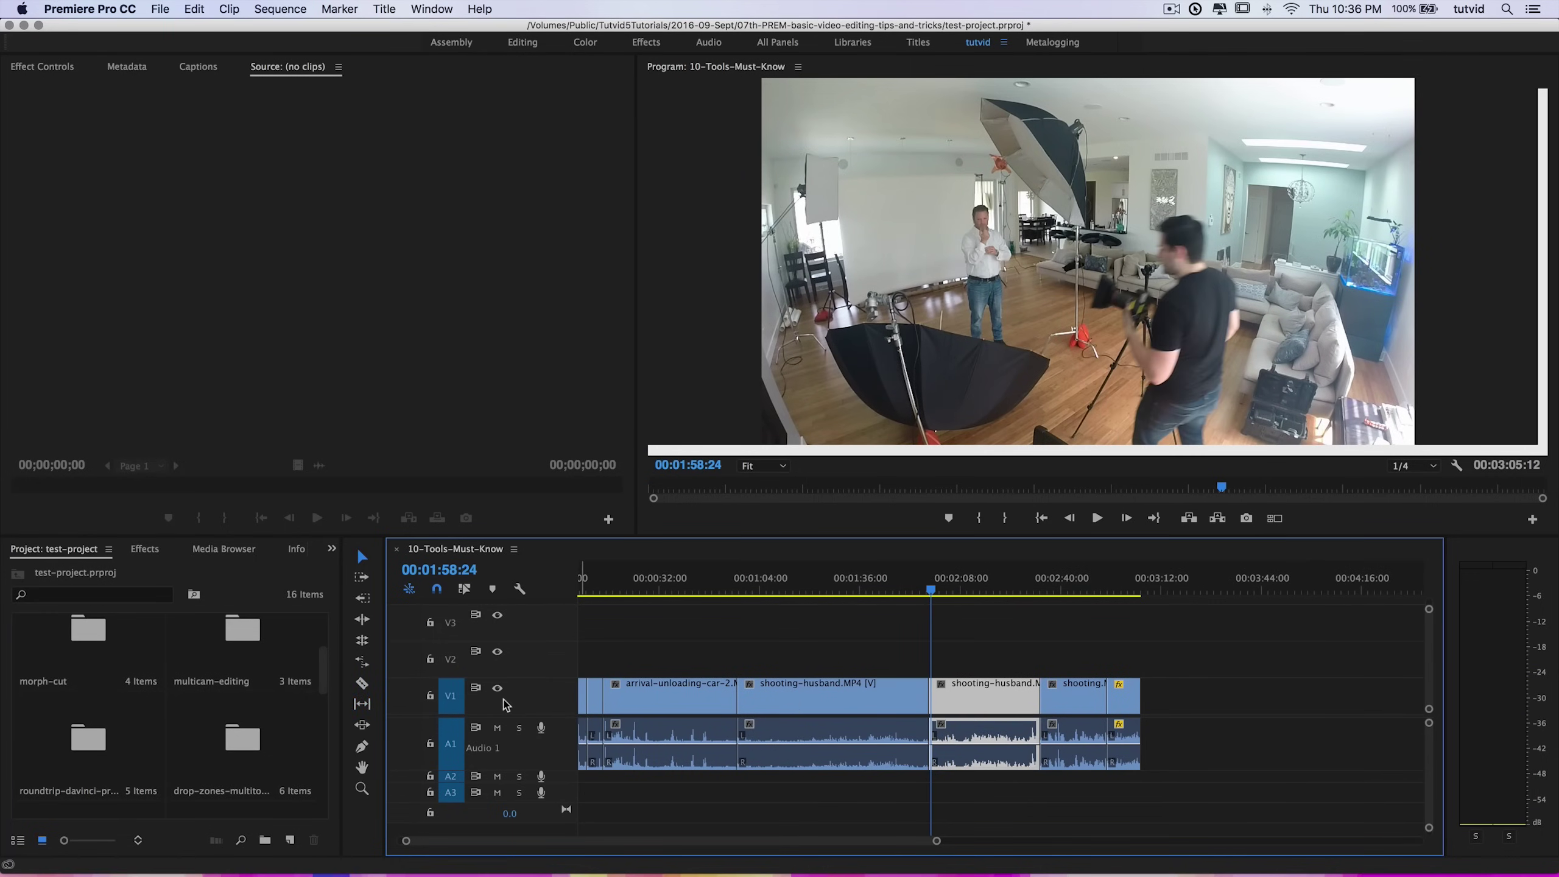
Slip shooting-husband's footage by about -1:33:14, then trim the third clip's start and close the gap
{"action": "left_click_drag", "start_coordinate": [1010, 696], "coordinate": [714, 704]}
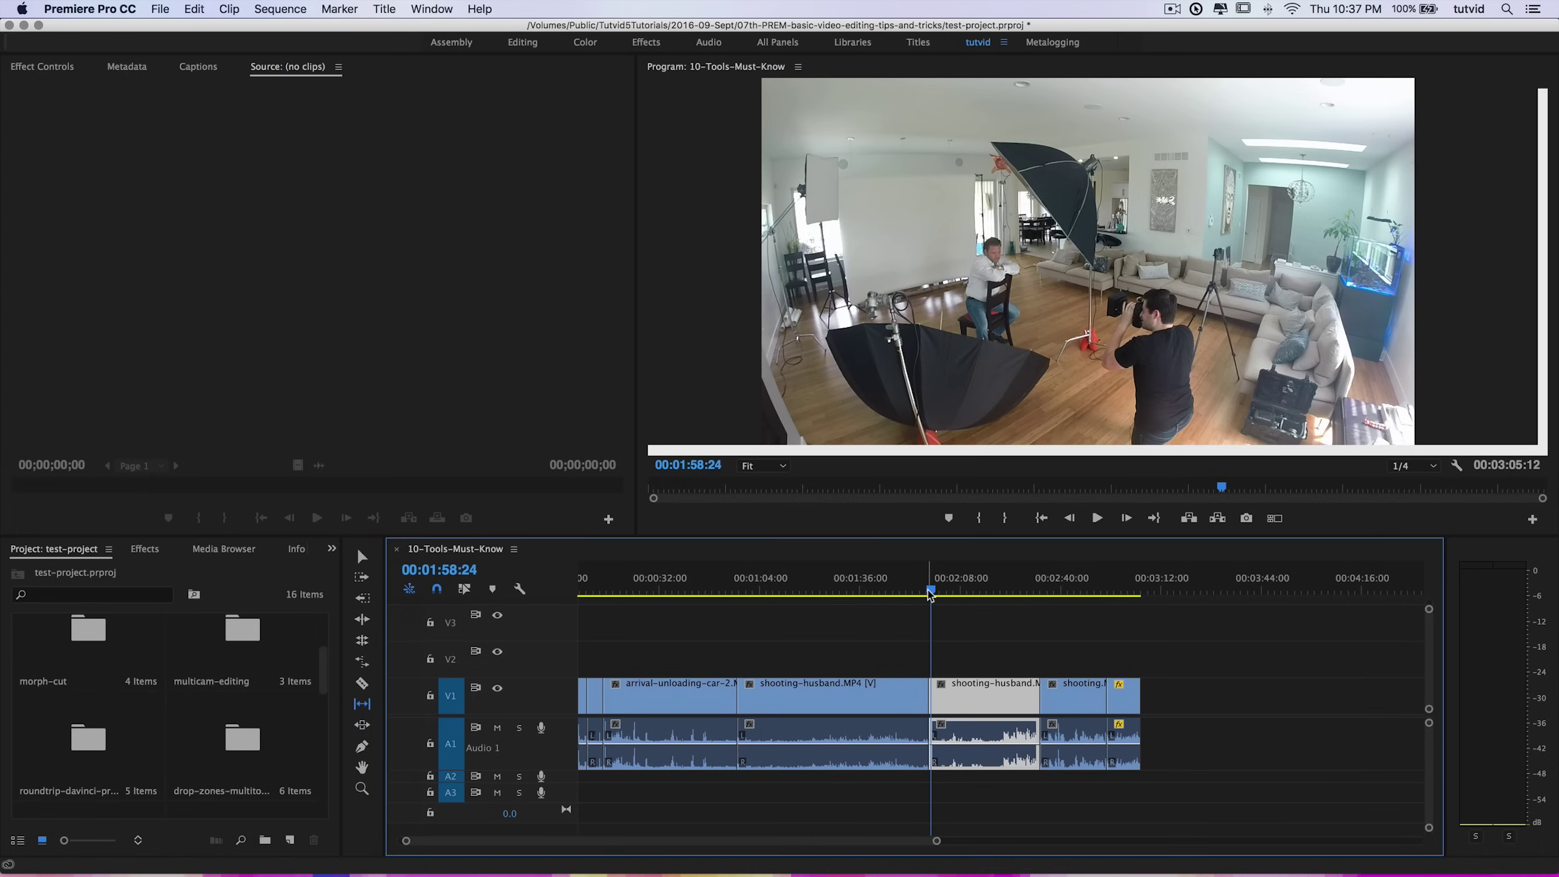
{"action": "mouse_move", "coordinate": [934, 595]}
{"action": "left_mouse_down"}
{"action": "mouse_move", "coordinate": [1031, 589]}
{"action": "mouse_move", "coordinate": [926, 609]}
{"action": "mouse_move", "coordinate": [940, 614]}
{"action": "left_mouse_up"}
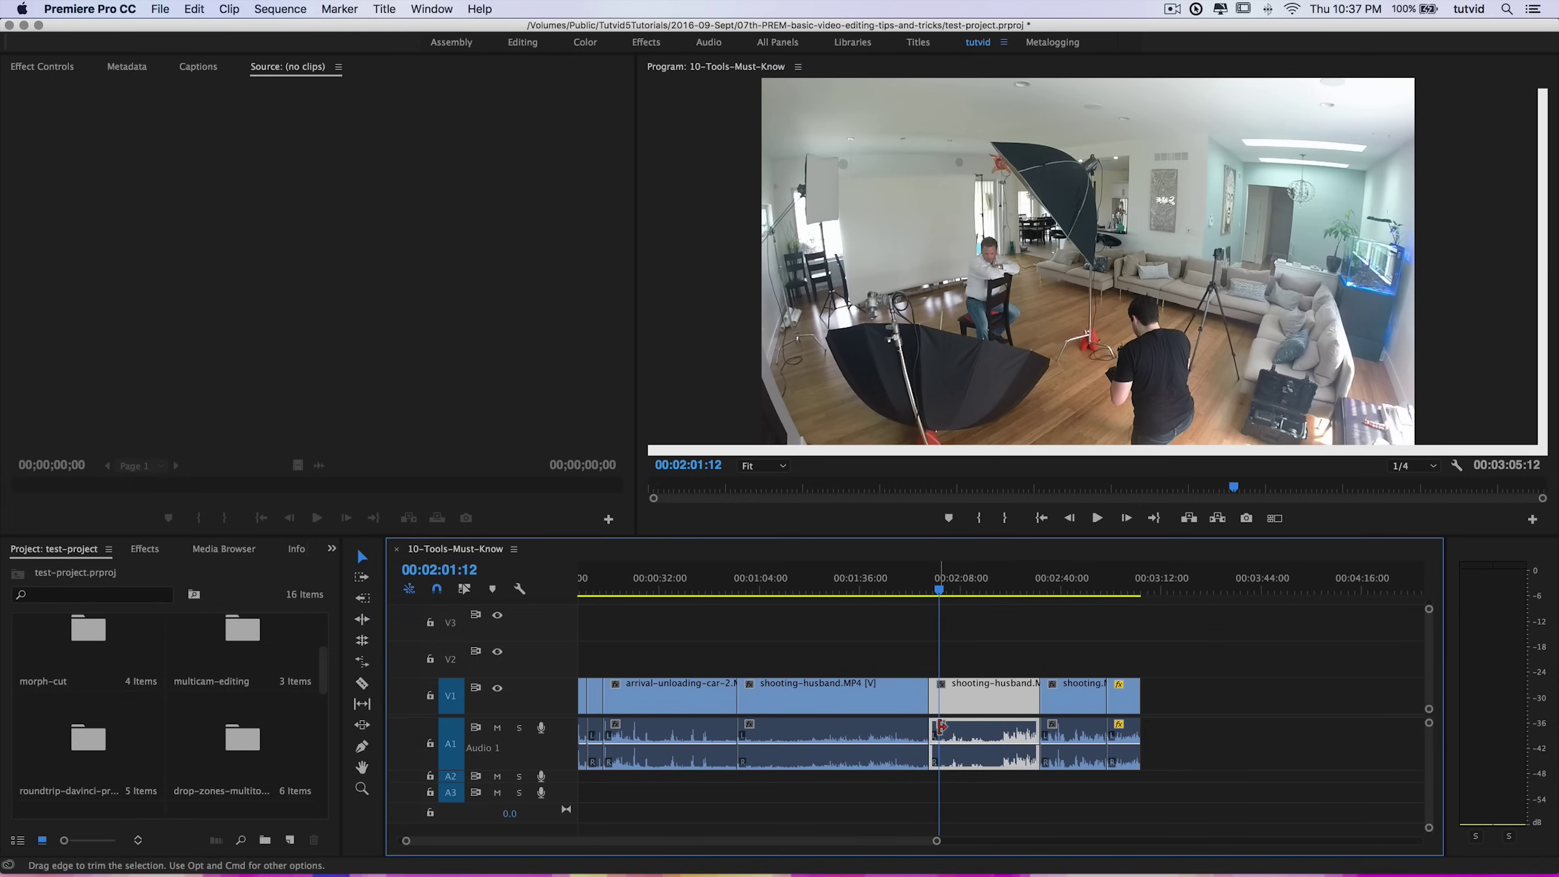
{"action": "left_click_drag", "start_coordinate": [937, 697], "coordinate": [998, 693]}
{"action": "left_click_drag", "start_coordinate": [1070, 645], "coordinate": [1135, 804]}
{"action": "key", "text": "super+z"}
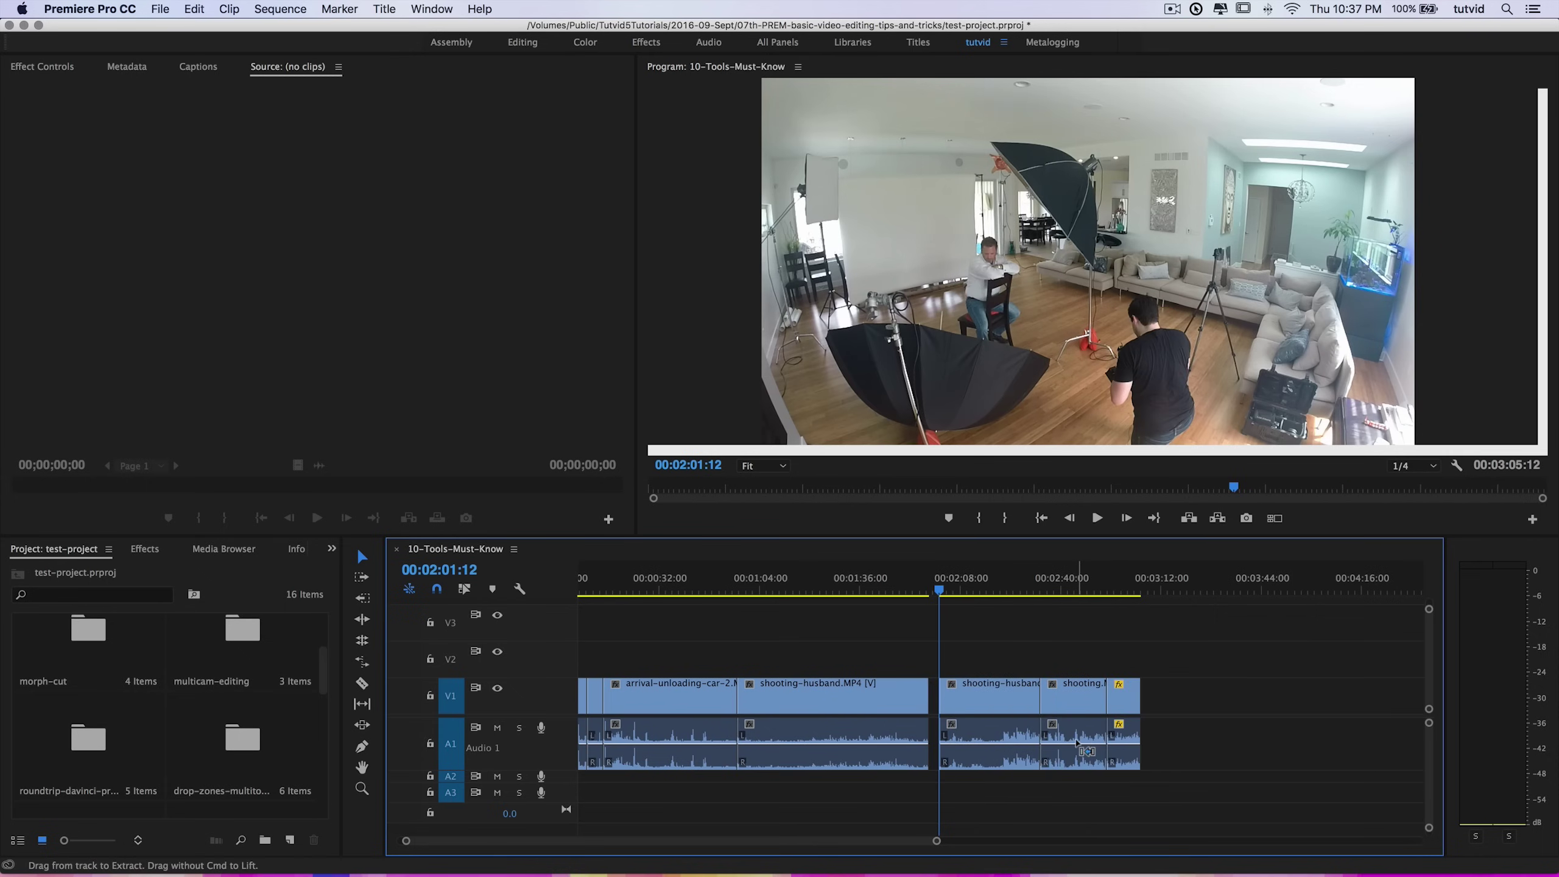
{"action": "key", "text": "super+shift+z"}
Slip the third clip's footage about four seconds from 1:59:18 and preview up to about 2:26
{"action": "left_click", "coordinate": [967, 694]}
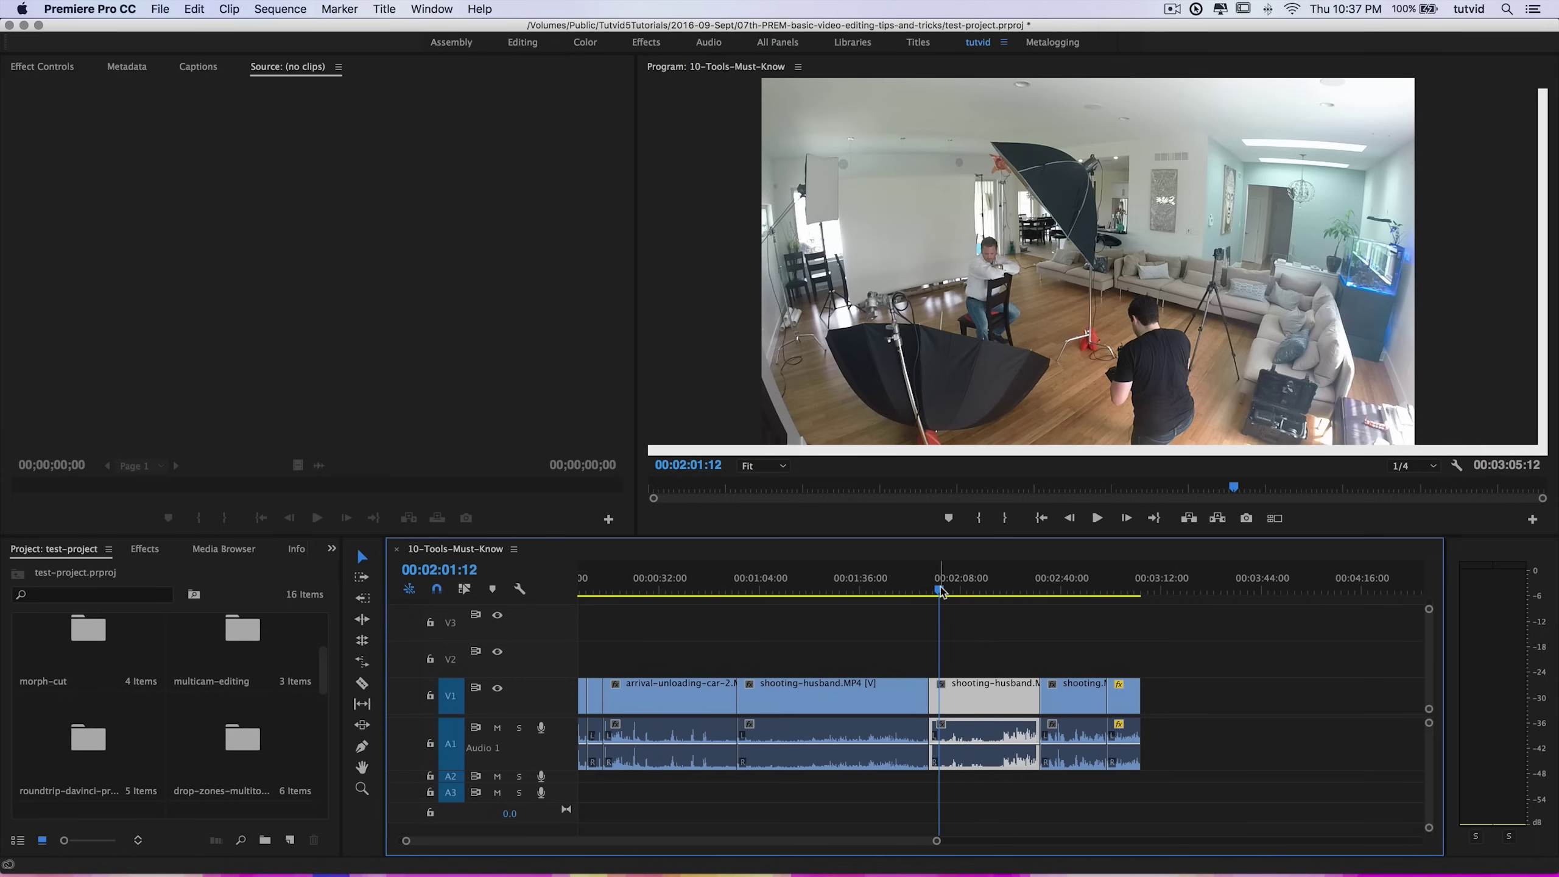
{"action": "left_click_drag", "start_coordinate": [941, 592], "coordinate": [936, 590]}
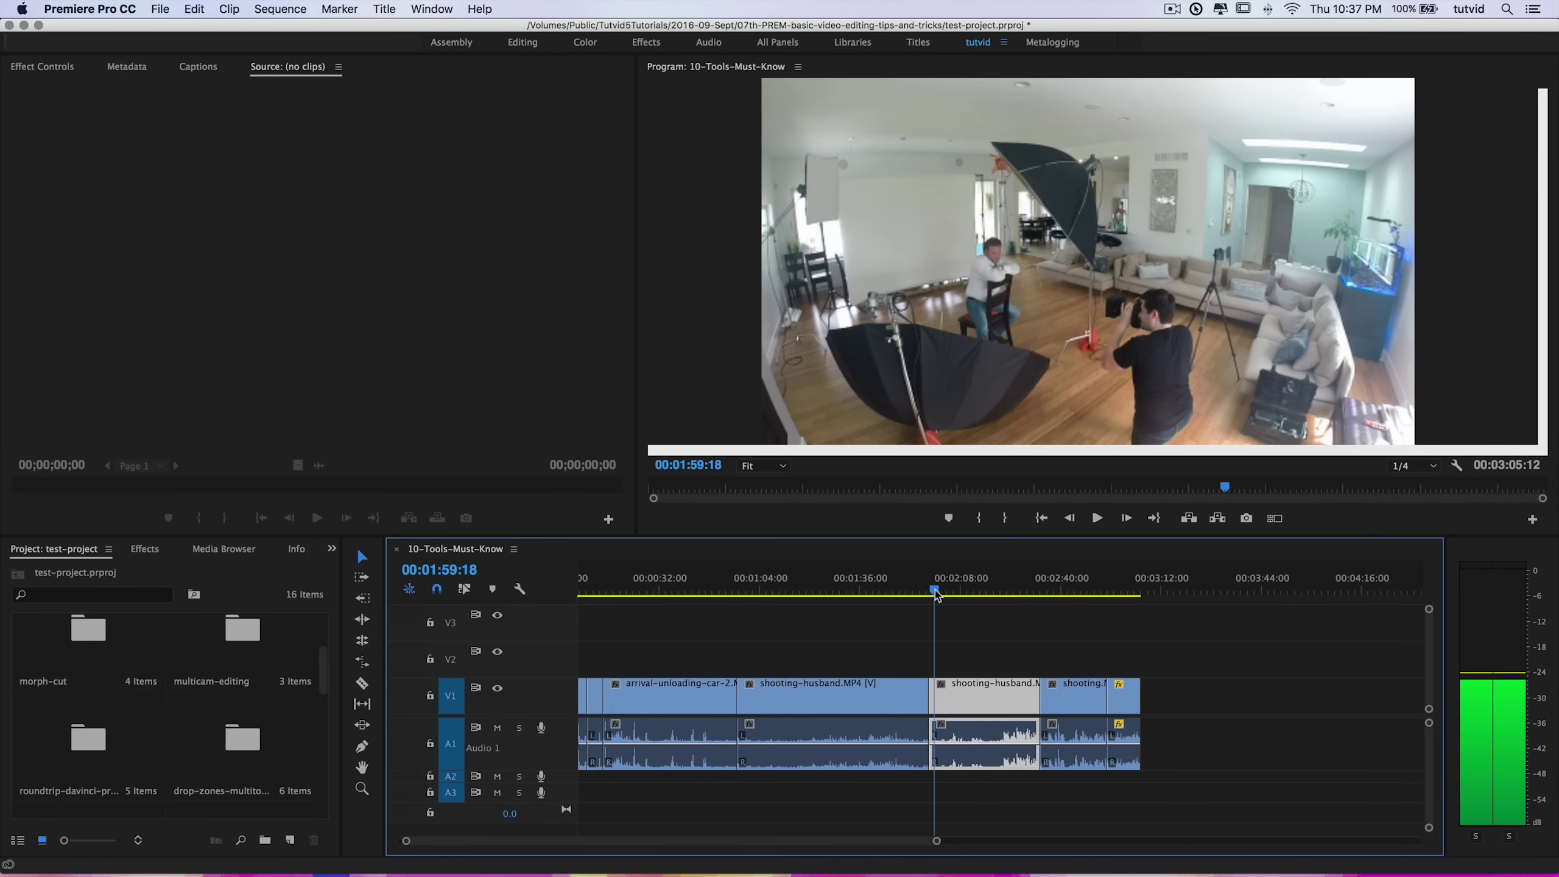
{"action": "left_click", "coordinate": [362, 703]}
{"action": "left_click_drag", "start_coordinate": [972, 689], "coordinate": [942, 692]}
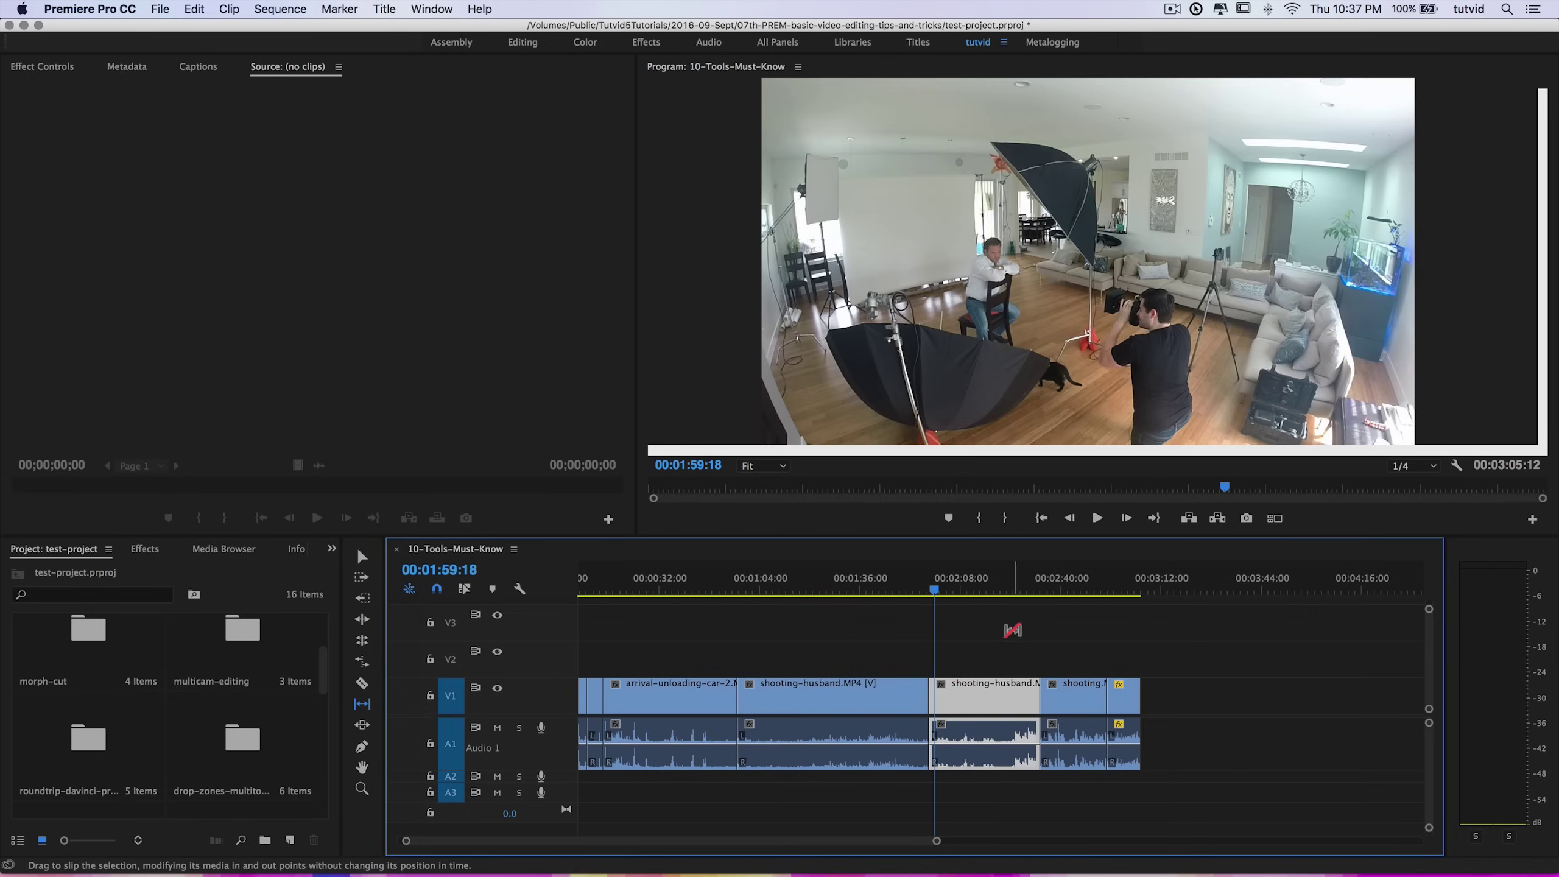
{"action": "left_click_drag", "start_coordinate": [939, 596], "coordinate": [1018, 594]}
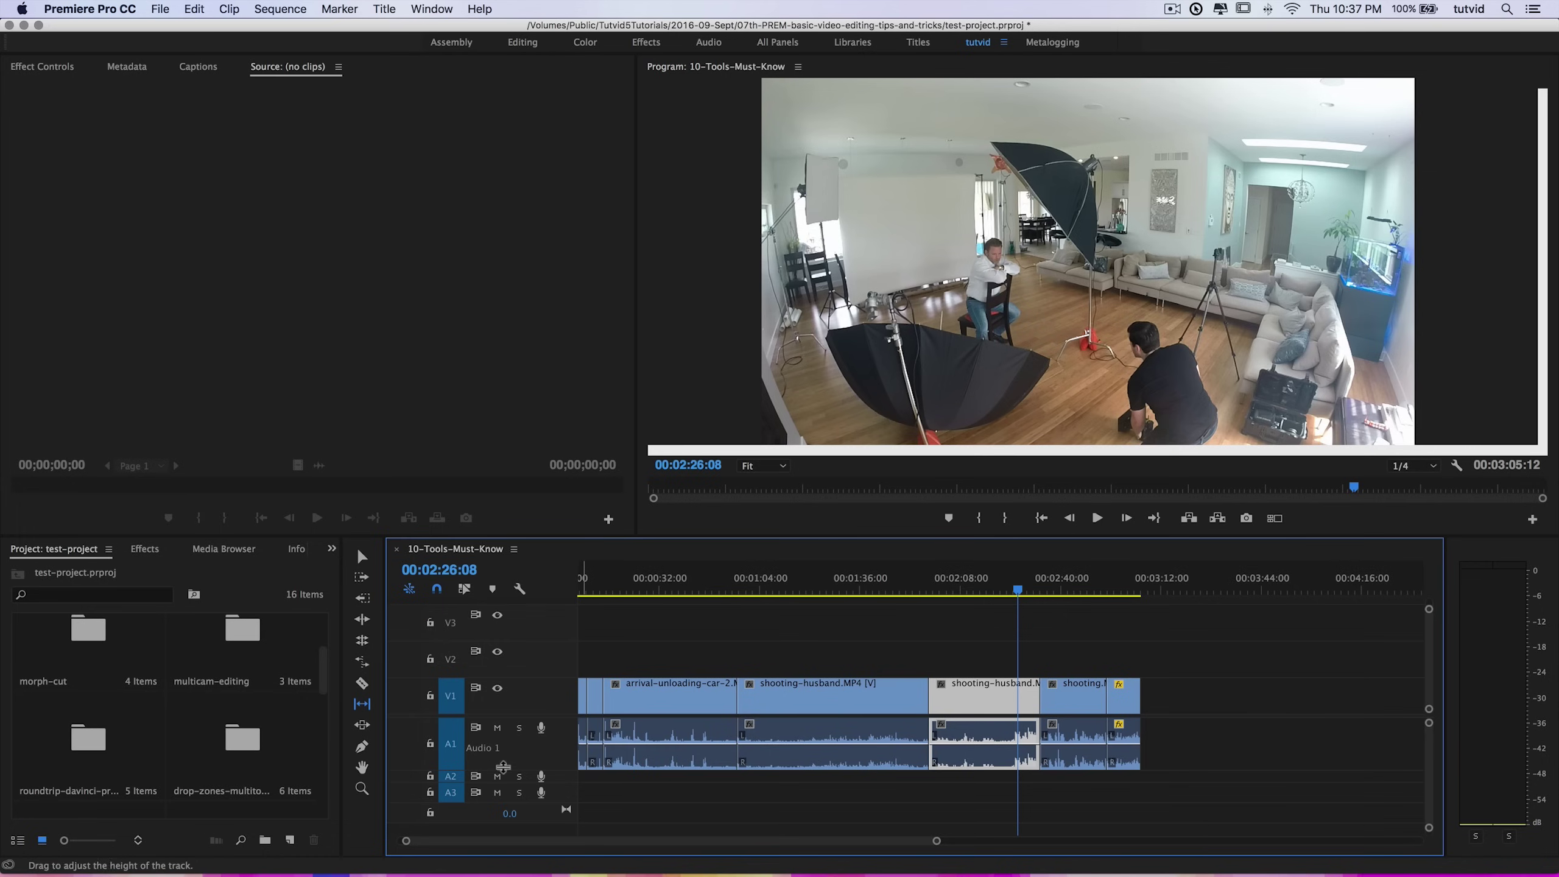
Slide the shooting-husband clip earlier in the sequence with the Slide tool
{"action": "left_click", "coordinate": [363, 726]}
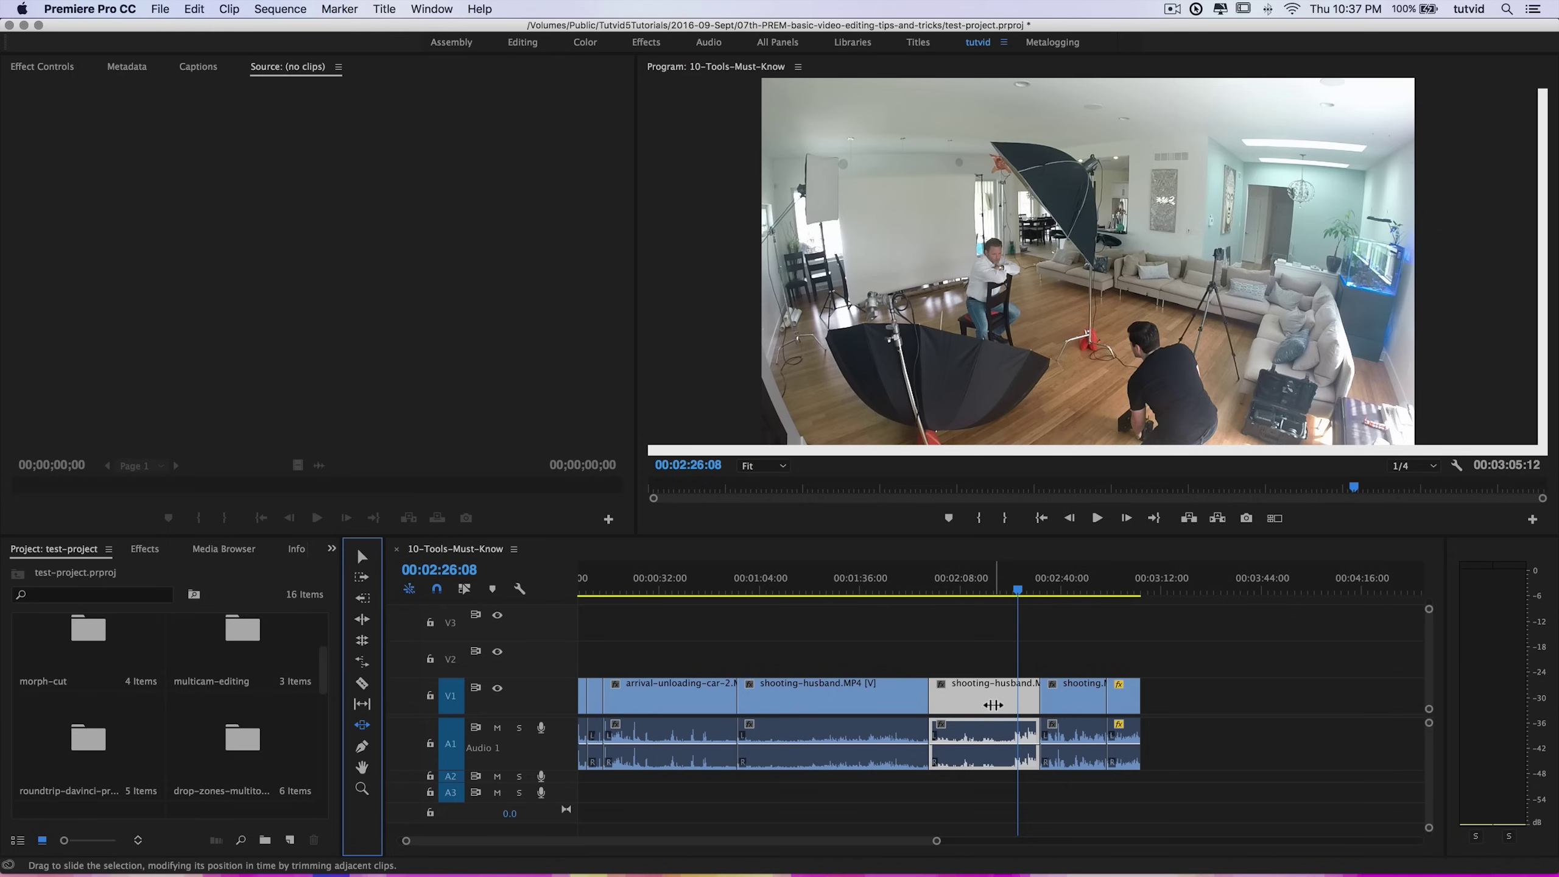
{"action": "left_click_drag", "start_coordinate": [990, 704], "coordinate": [911, 684]}
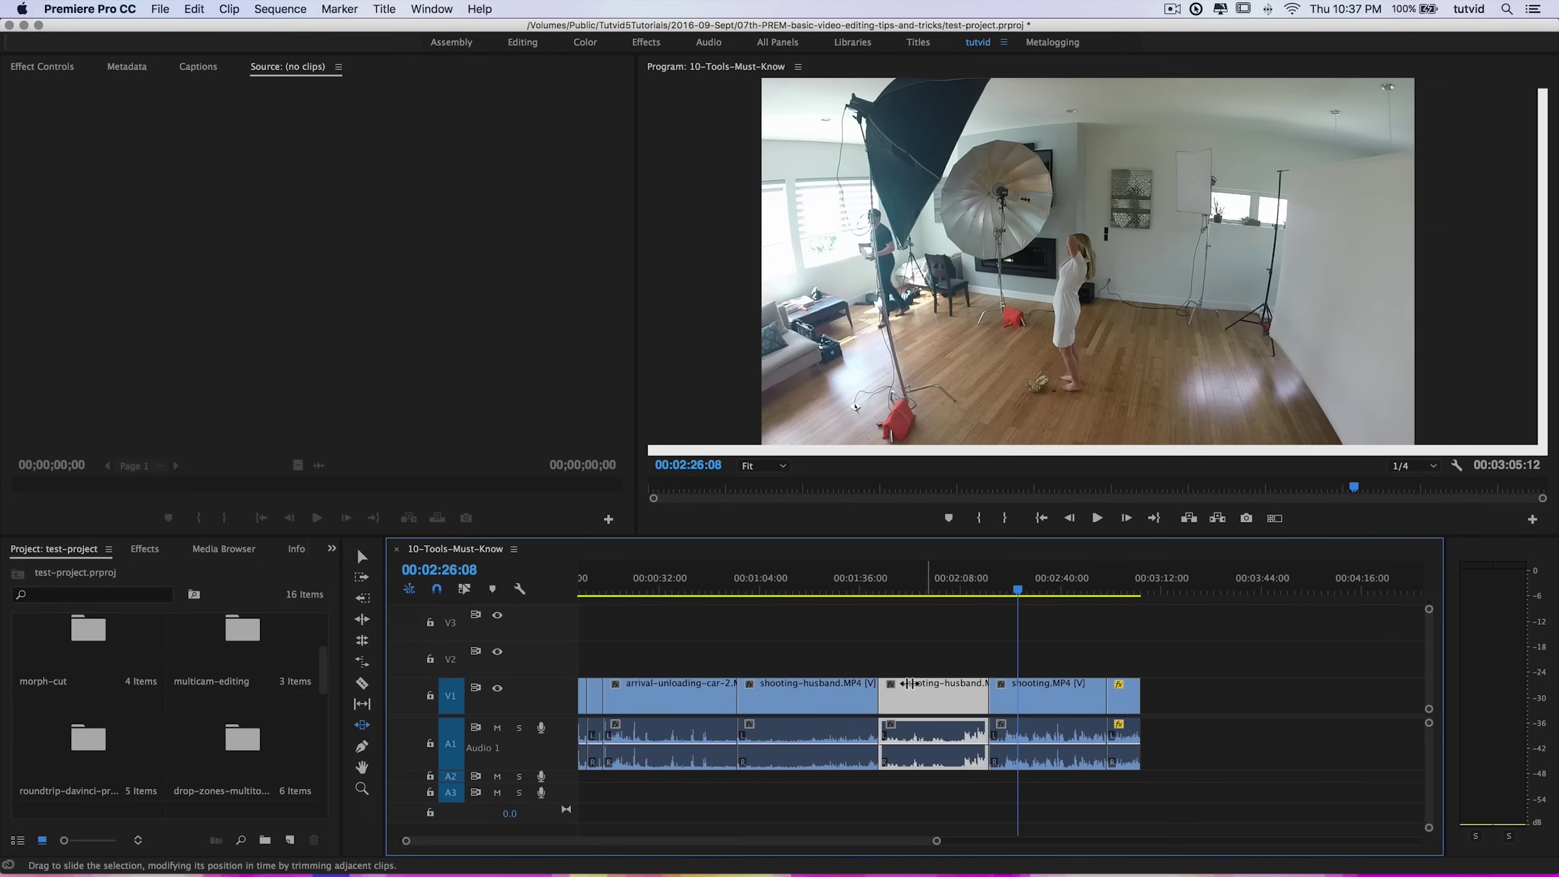
{"action": "left_click", "coordinate": [1016, 591]}
{"action": "left_click_drag", "start_coordinate": [1035, 601], "coordinate": [780, 596]}
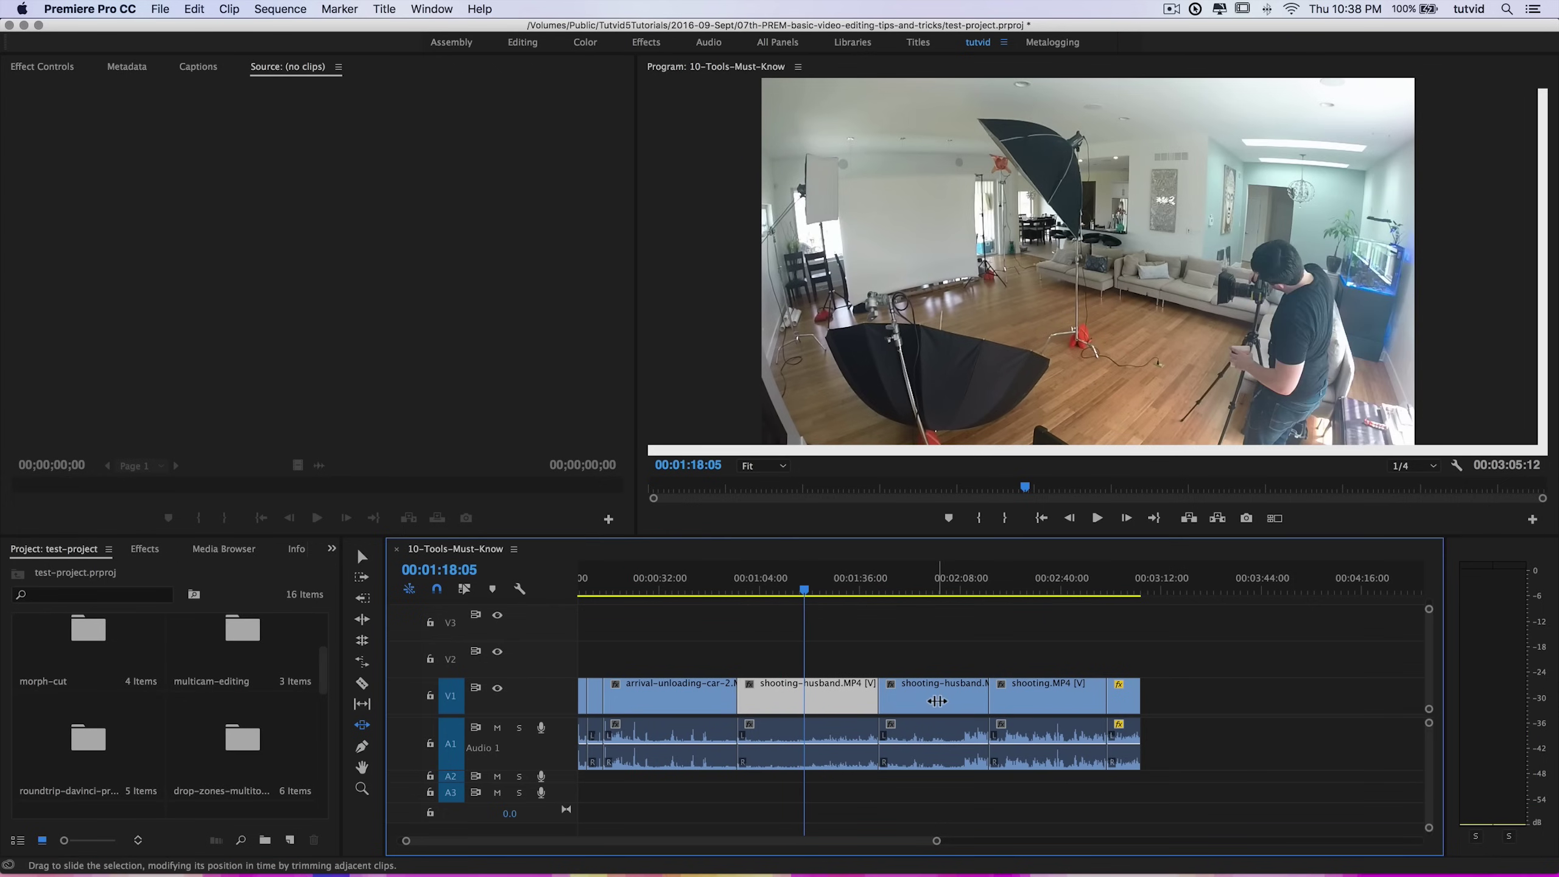
Select the third clip with its audio and slide it about 13 seconds later
{"action": "left_click_drag", "start_coordinate": [941, 699], "coordinate": [941, 699]}
{"action": "key", "text": "v"}
{"action": "left_click", "coordinate": [943, 713]}
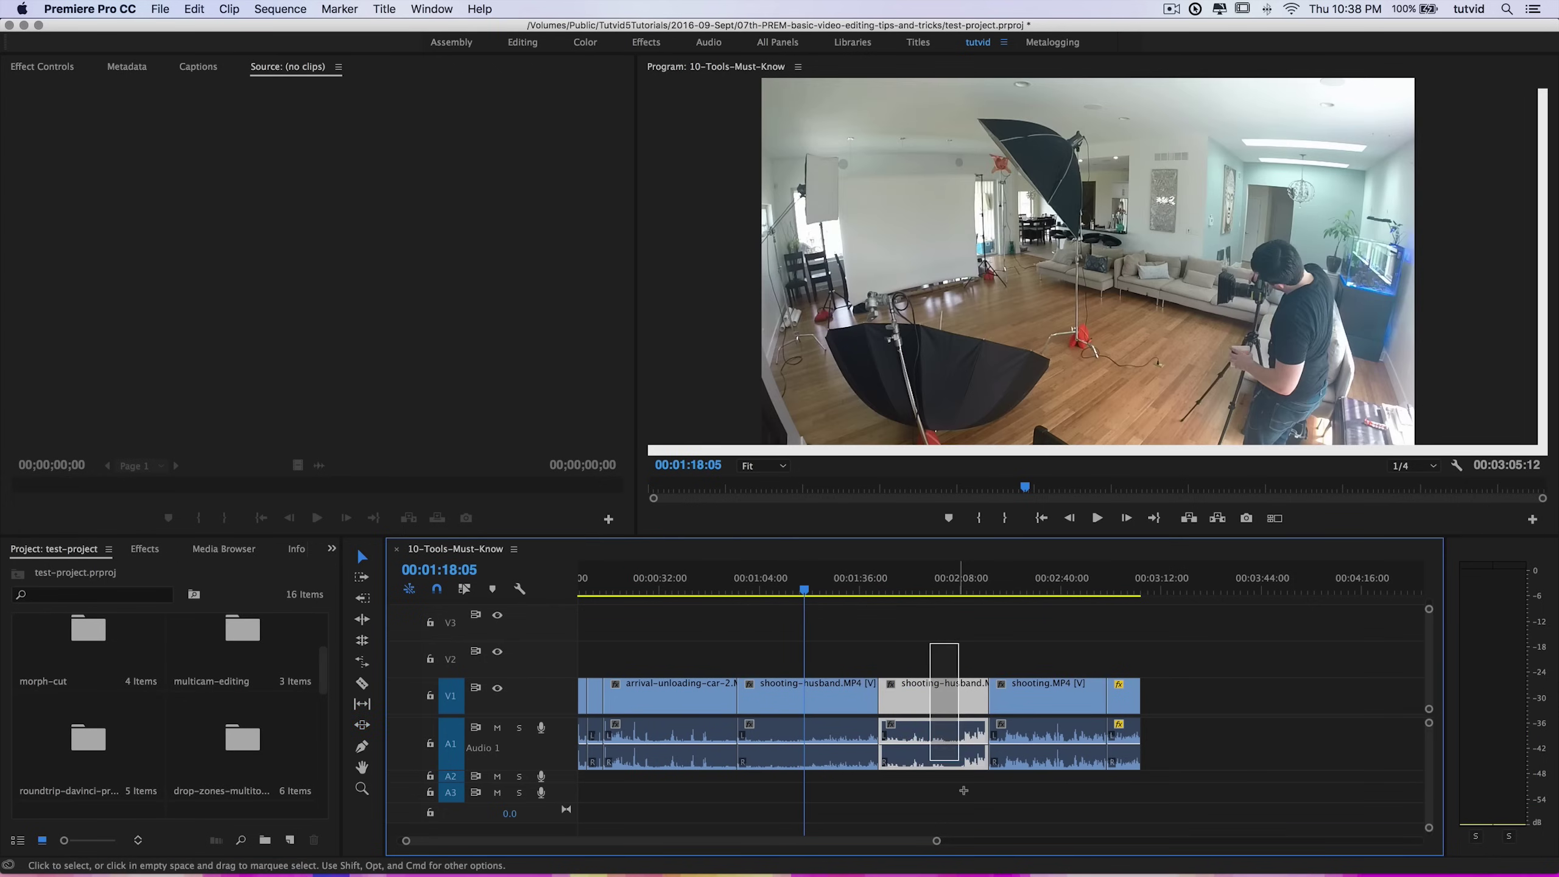
{"action": "key", "text": "u"}
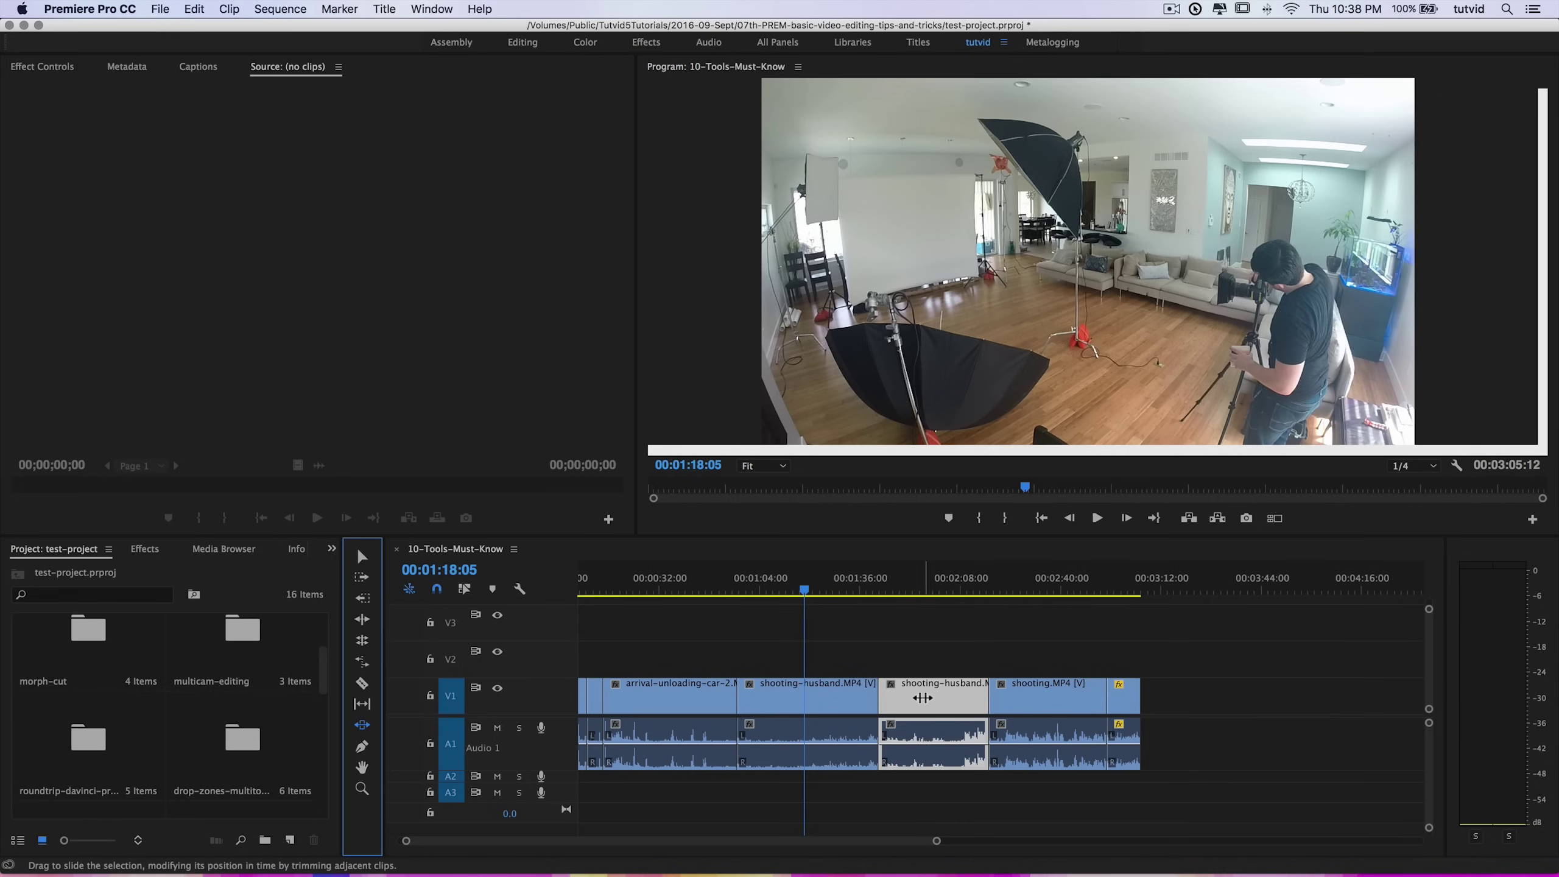
{"action": "left_click_drag", "start_coordinate": [925, 697], "coordinate": [989, 696]}
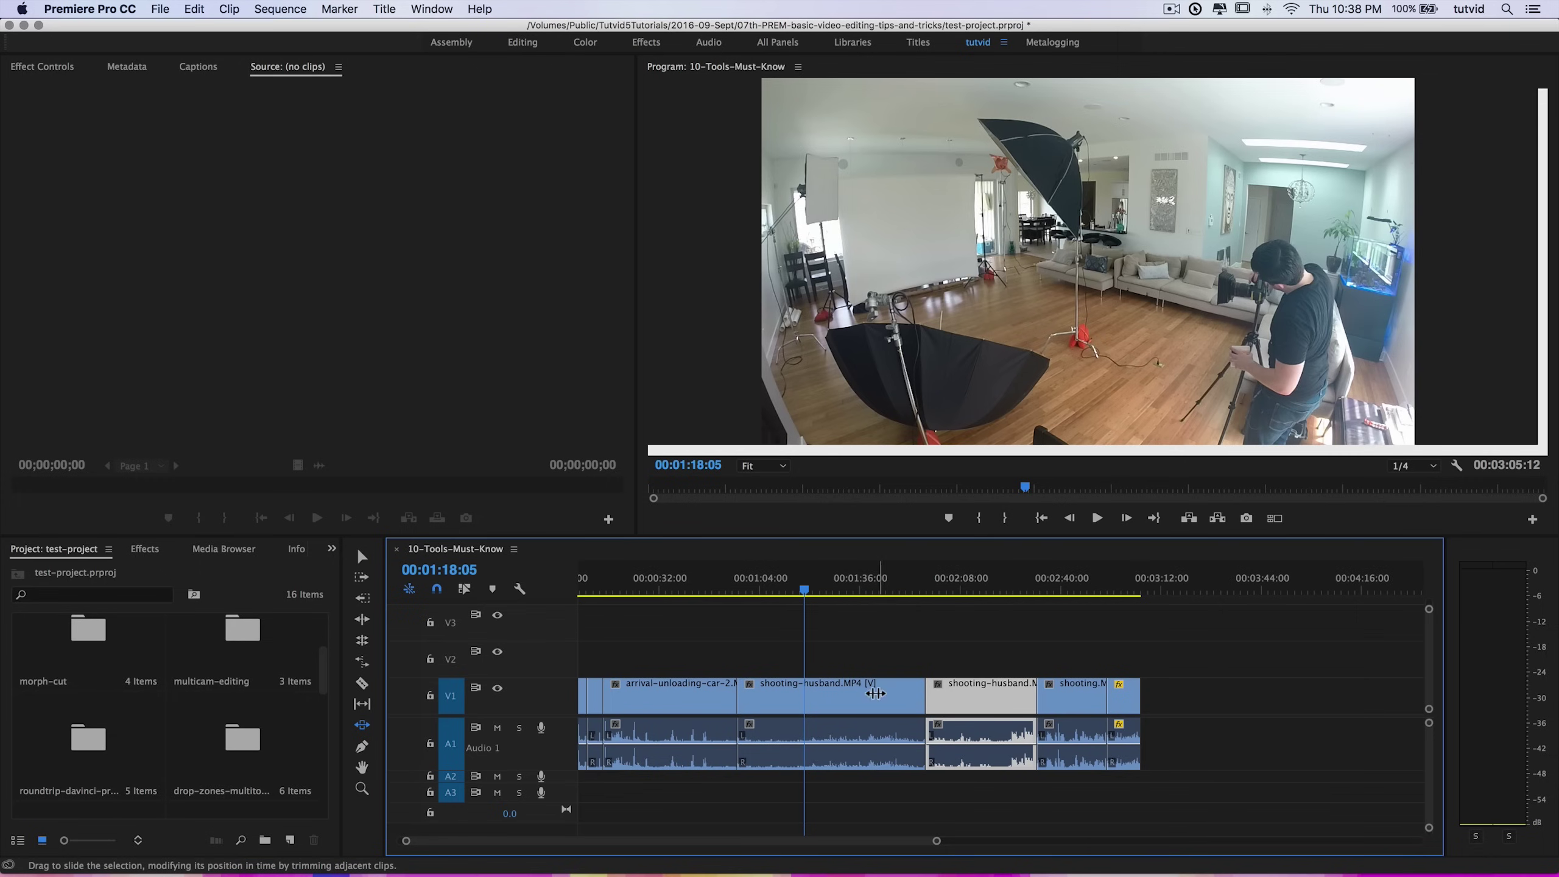
Scrub through the shooting-husband footage and park the playhead at 00:01:17:12
{"action": "left_click_drag", "start_coordinate": [804, 591], "coordinate": [835, 592]}
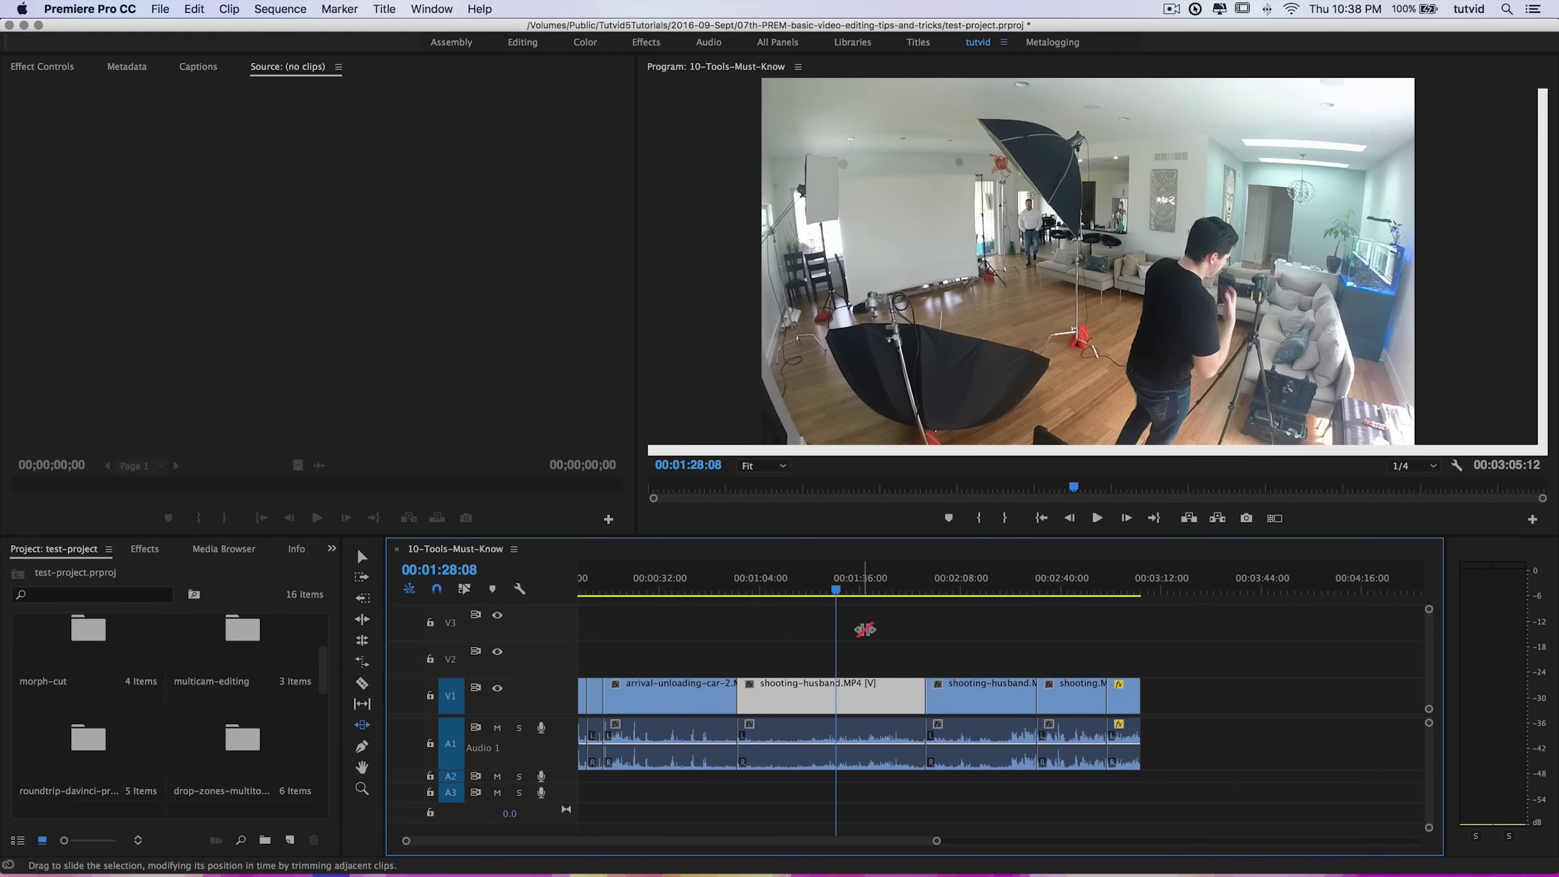
{"action": "left_click_drag", "start_coordinate": [837, 593], "coordinate": [901, 679]}
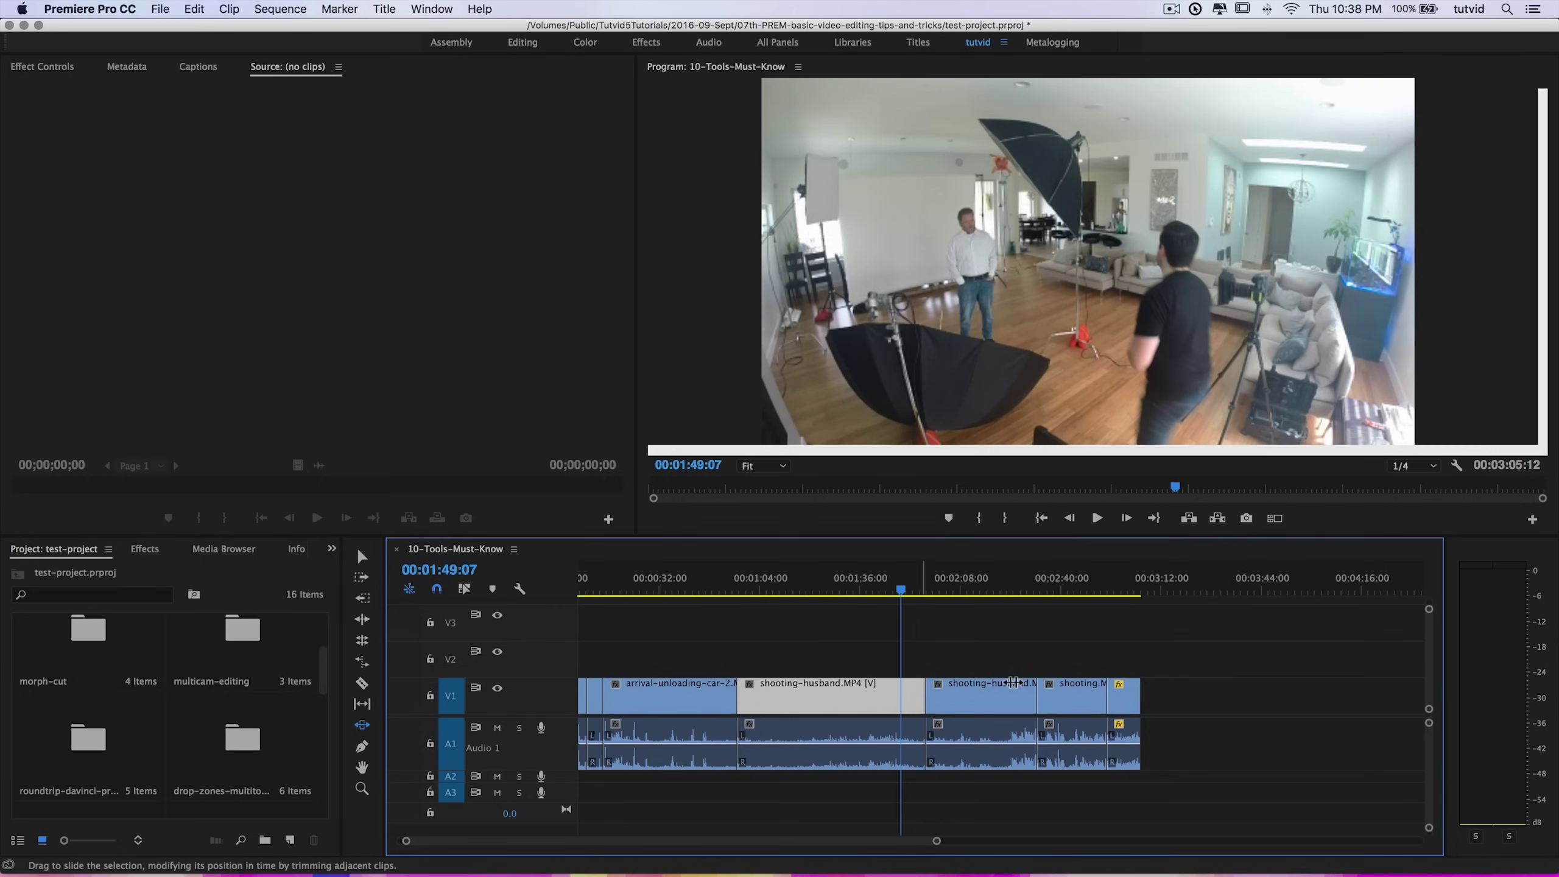
{"action": "left_click_drag", "start_coordinate": [901, 592], "coordinate": [802, 593]}
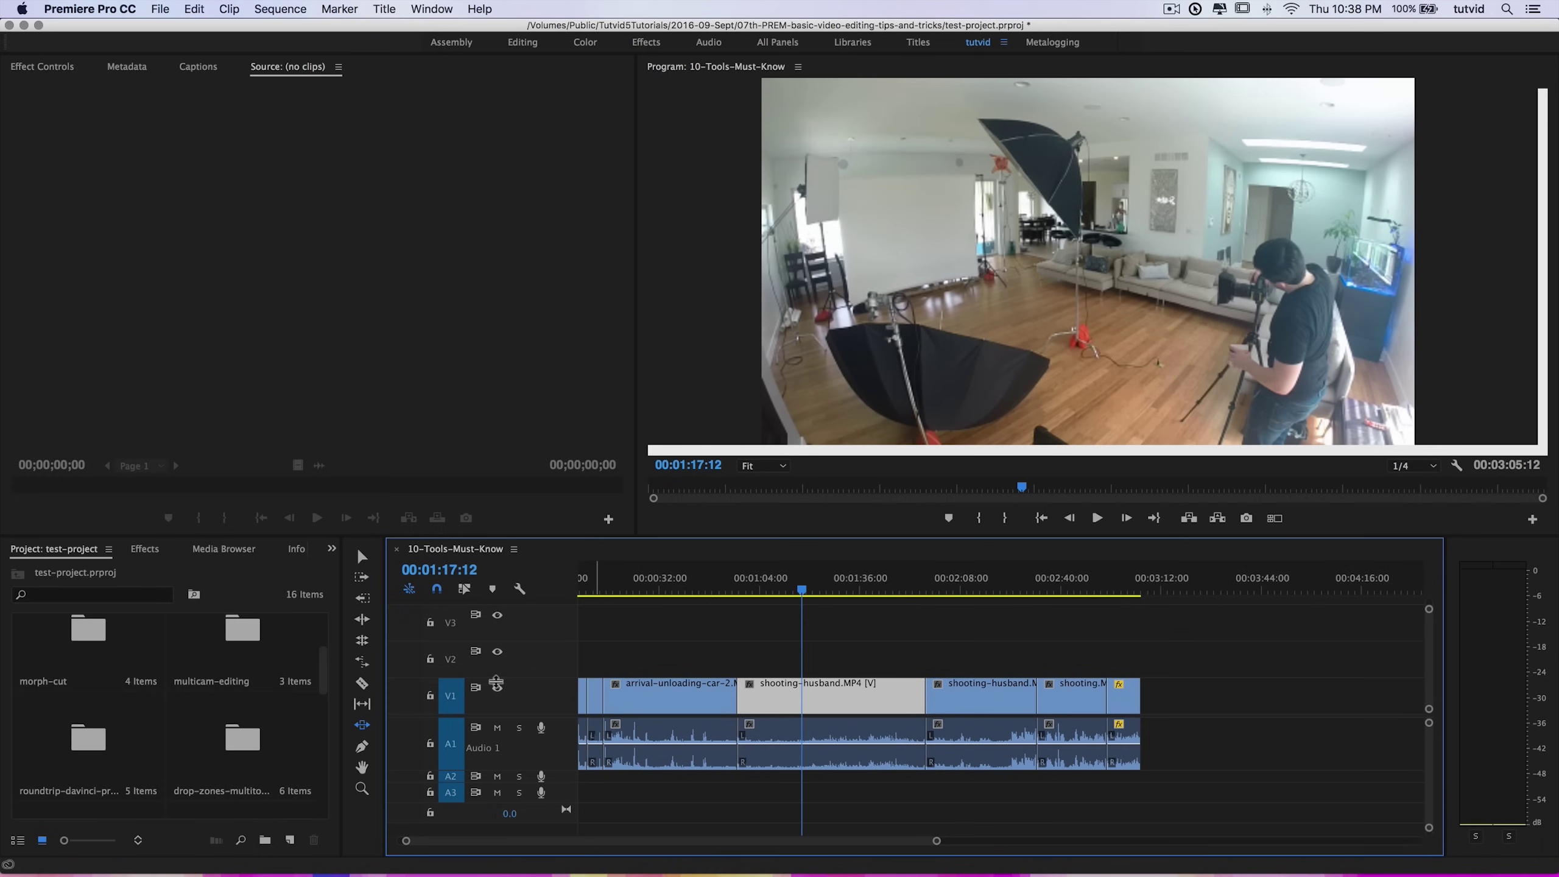
Apply Brightness & Contrast to the shooting-husband clip and raise Brightness to 100
{"action": "left_click", "coordinate": [361, 746]}
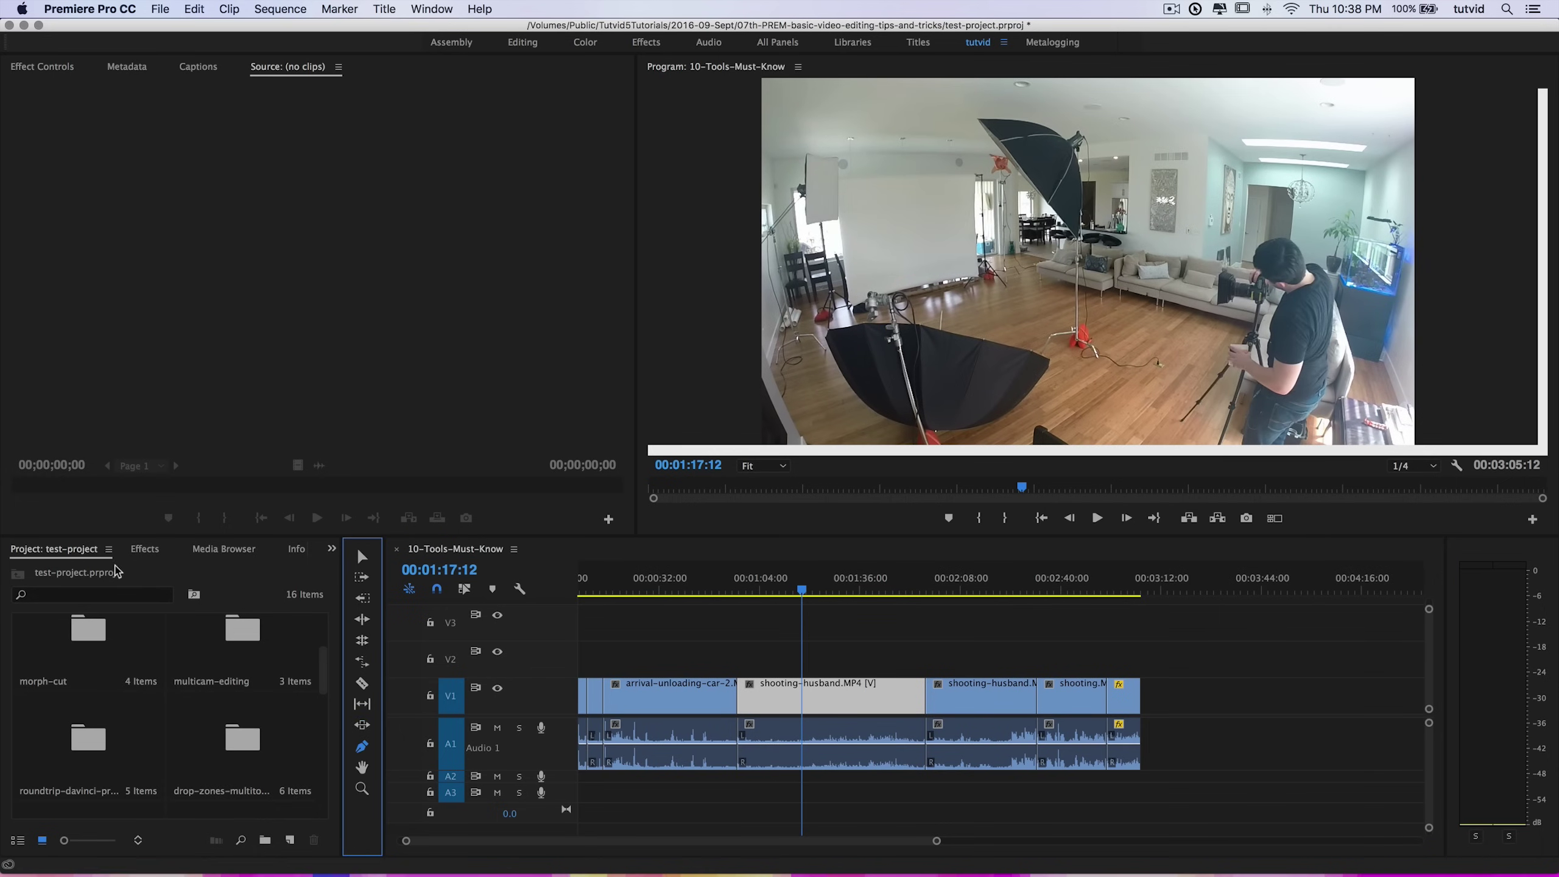
{"action": "left_click", "coordinate": [144, 549]}
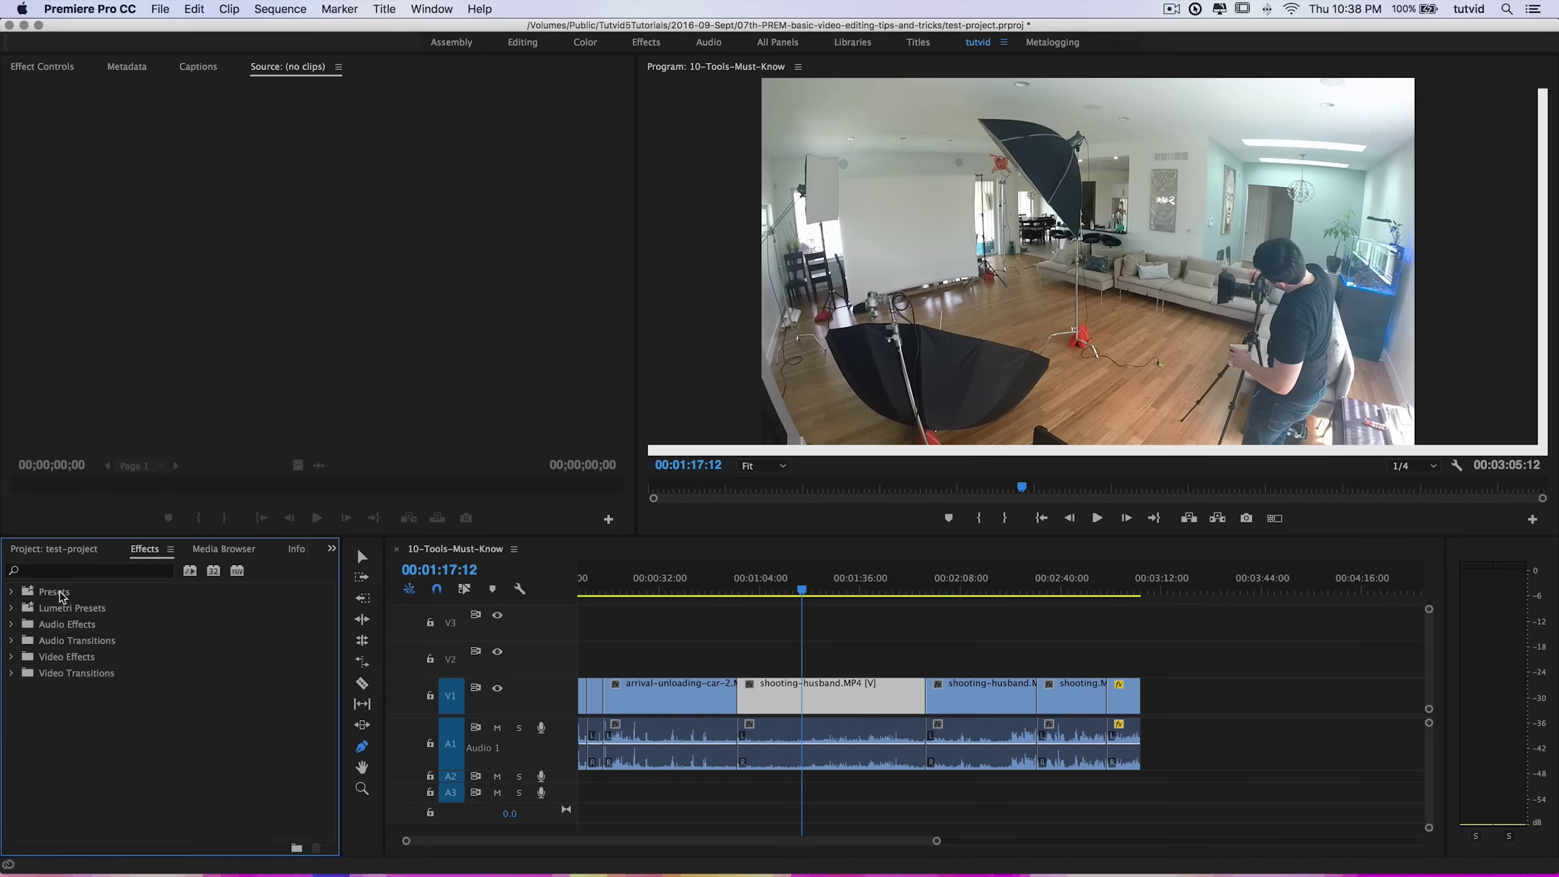
{"action": "double_click", "coordinate": [70, 657]}
{"action": "scroll", "coordinate": [86, 705], "scroll_direction": "down", "scroll_amount": 2}
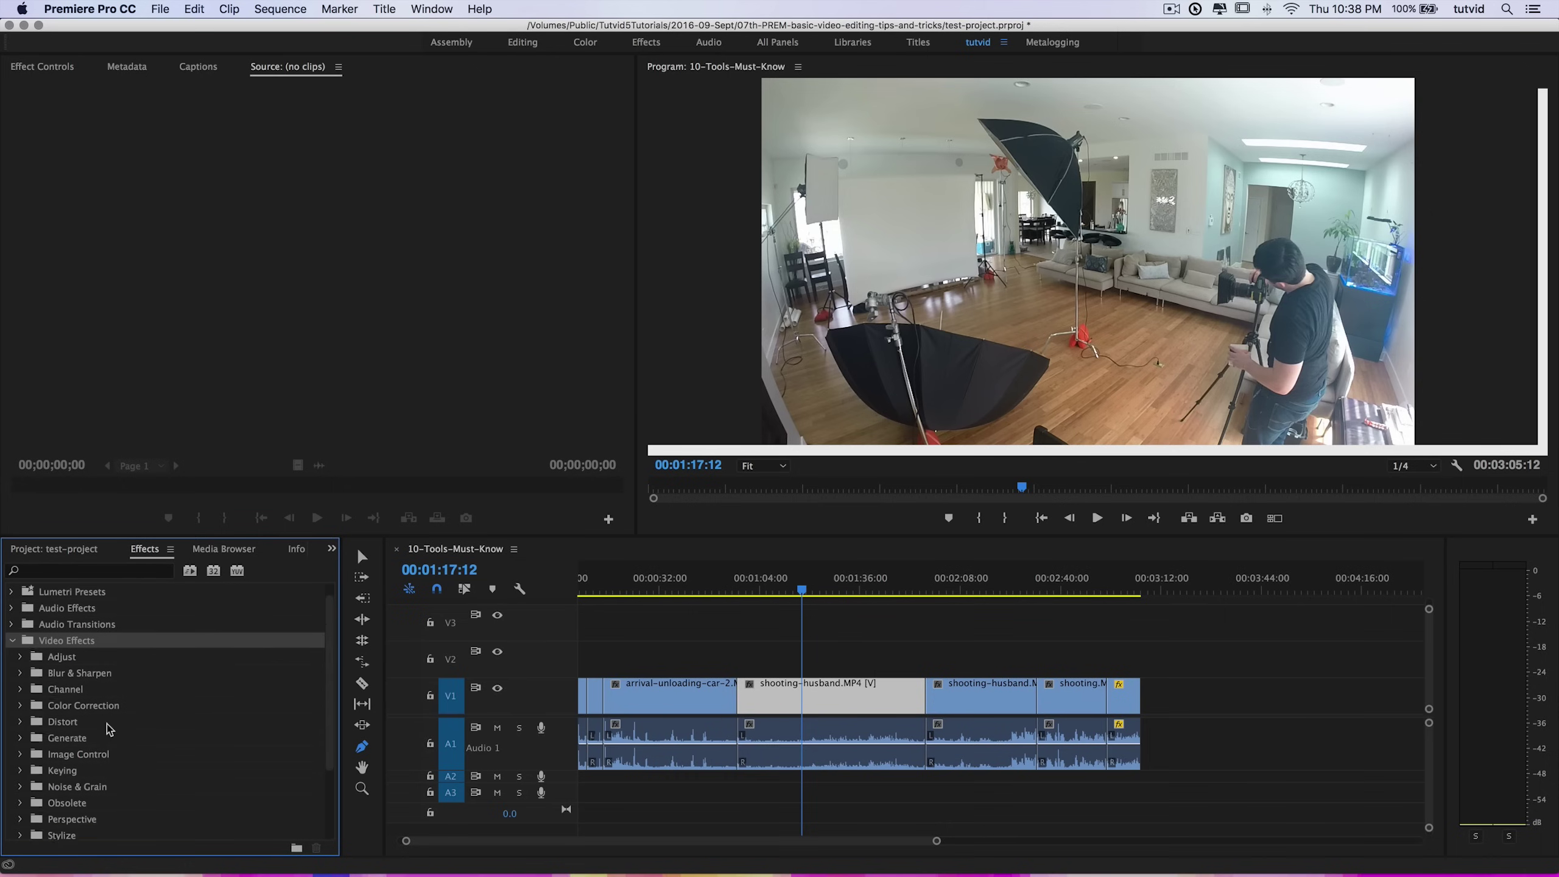
{"action": "double_click", "coordinate": [86, 690]}
{"action": "left_click_drag", "start_coordinate": [99, 705], "coordinate": [841, 707]}
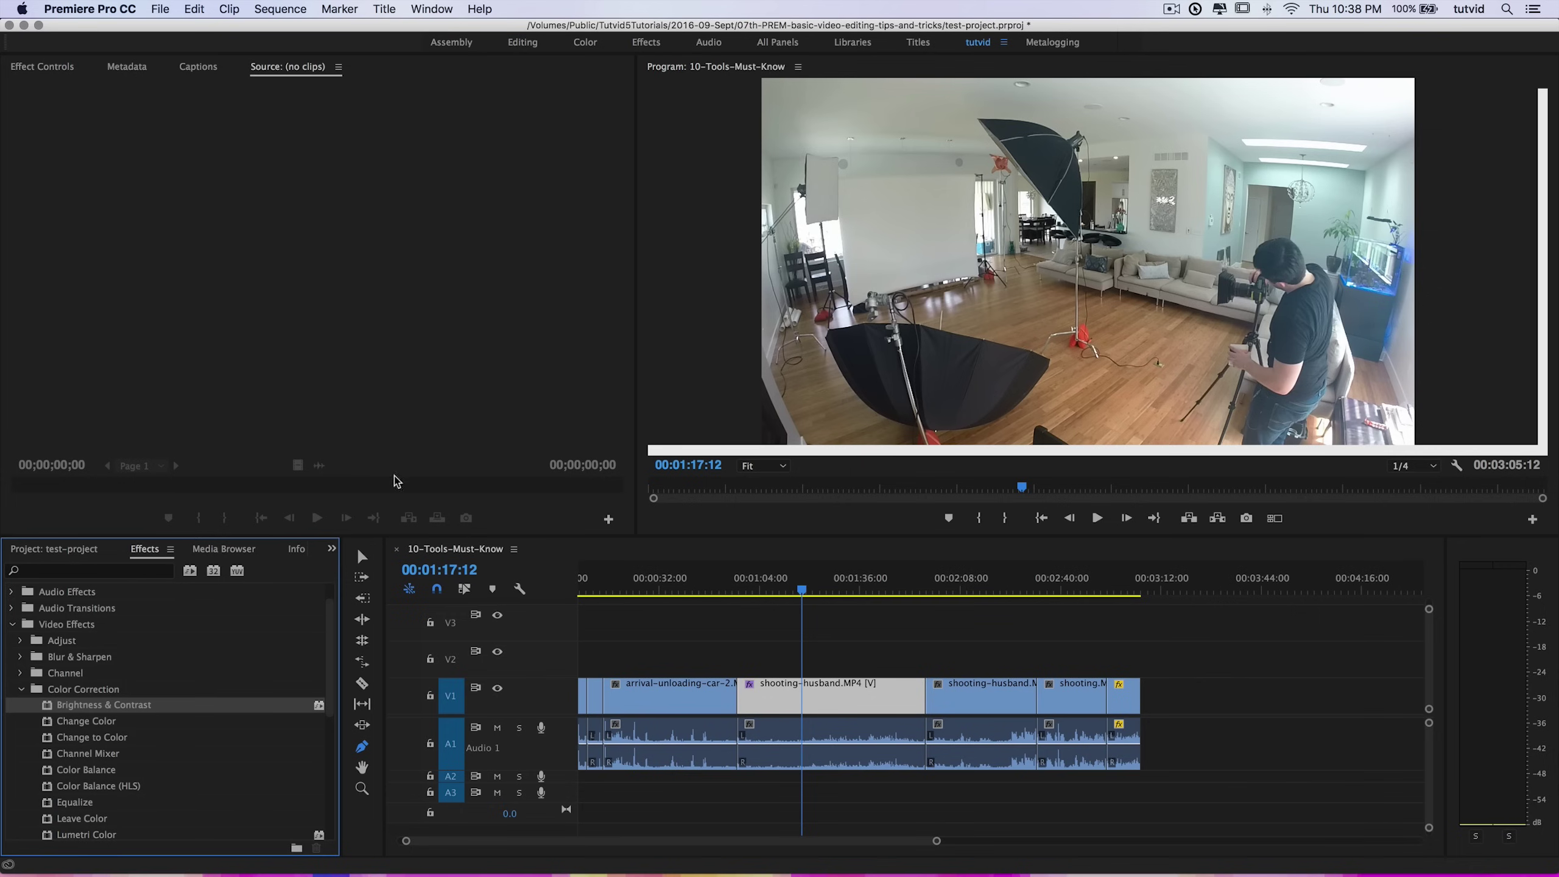
{"action": "left_click", "coordinate": [44, 67]}
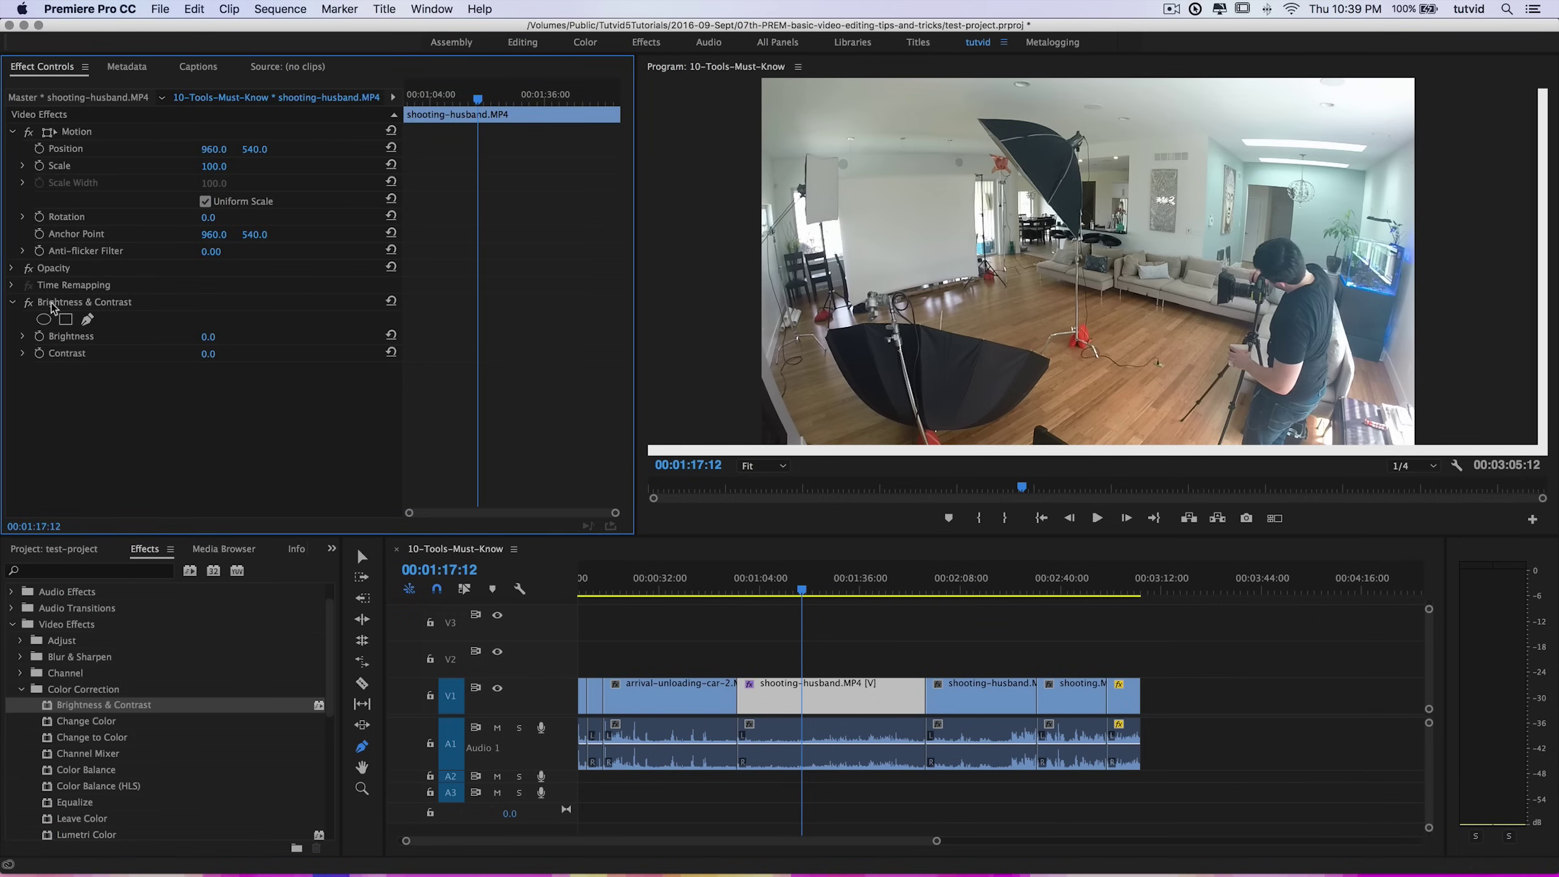
{"action": "left_click_drag", "start_coordinate": [207, 337], "coordinate": [514, 326]}
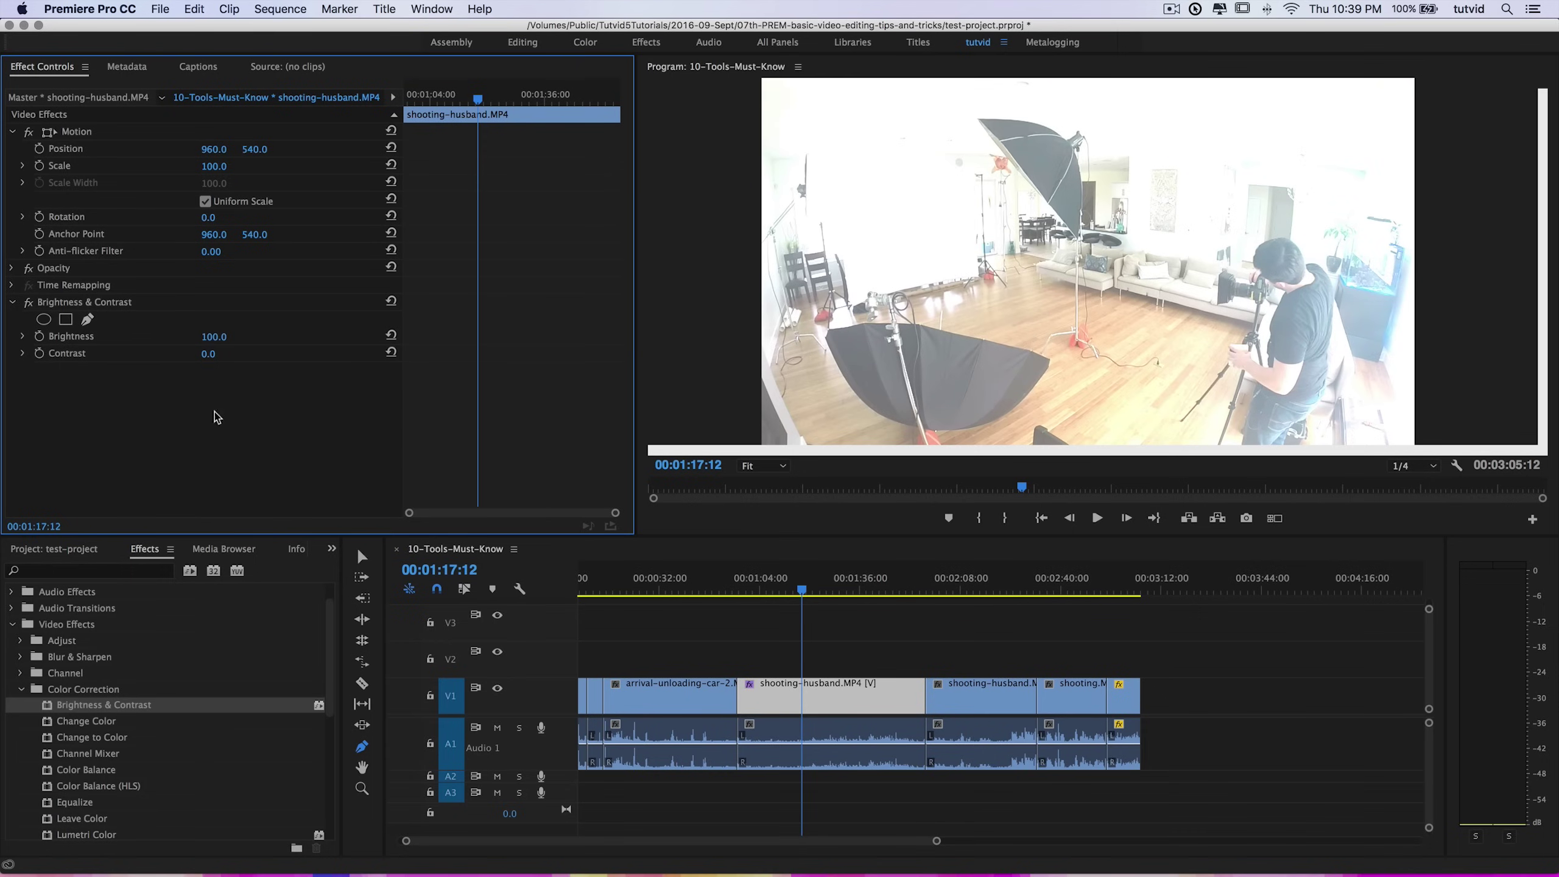
Draw a closed freehand mask on the effect and move it over the white backdrop
{"action": "left_click", "coordinate": [85, 320]}
{"action": "left_click_drag", "start_coordinate": [1006, 162], "coordinate": [1054, 135]}
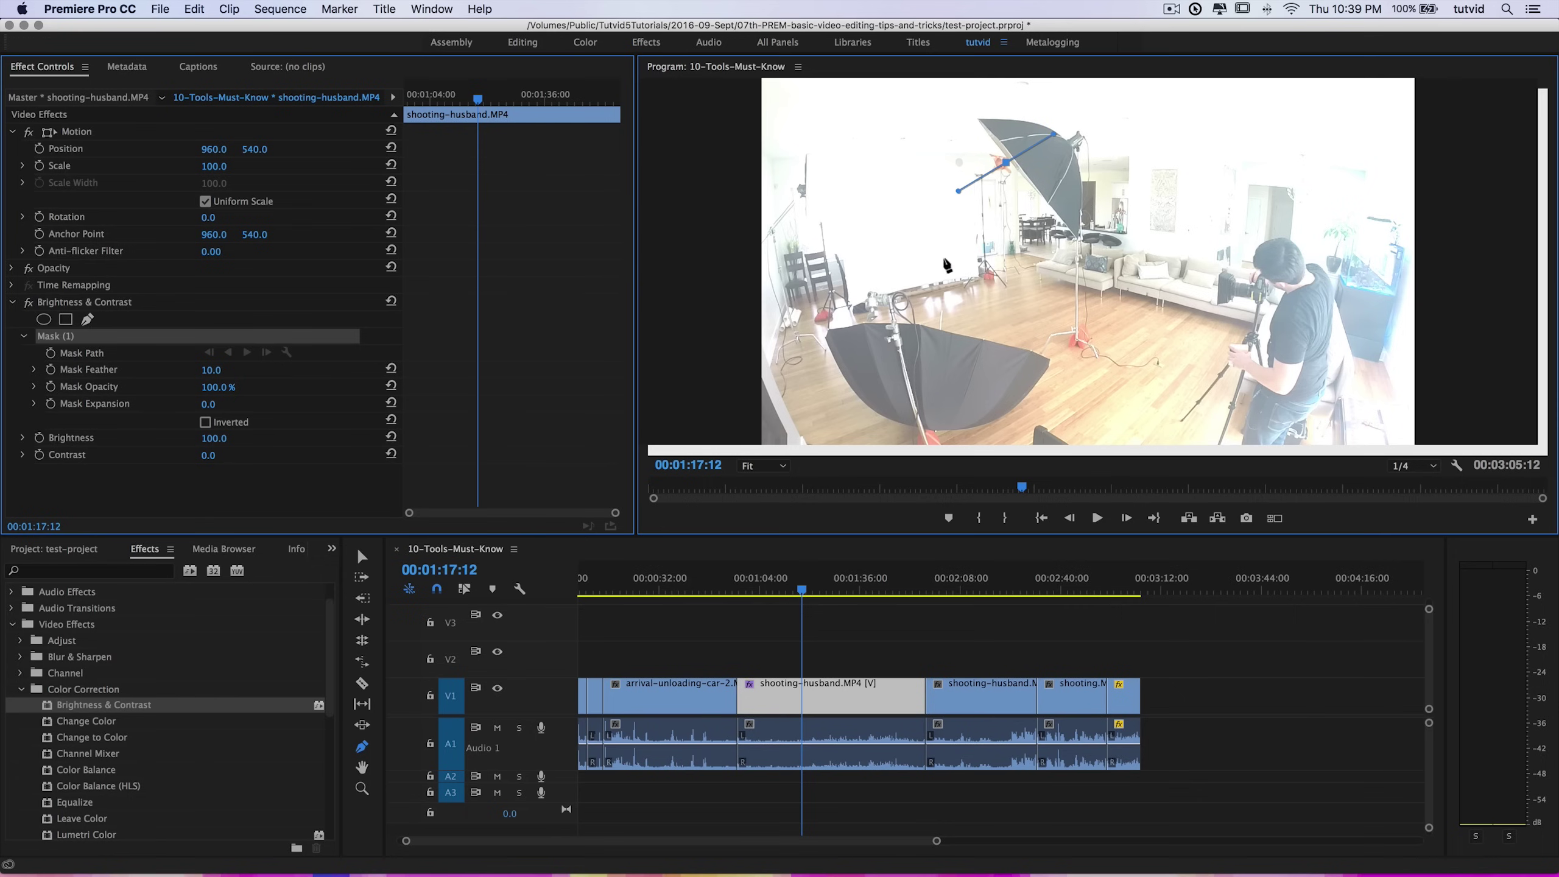
{"action": "left_click", "coordinate": [945, 252]}
{"action": "left_click", "coordinate": [1038, 347]}
{"action": "left_click", "coordinate": [1191, 324]}
{"action": "left_click", "coordinate": [1193, 219]}
{"action": "left_click", "coordinate": [1161, 195]}
{"action": "left_click_drag", "start_coordinate": [1110, 180], "coordinate": [1140, 179]}
{"action": "left_click", "coordinate": [1007, 161]}
{"action": "left_click", "coordinate": [1007, 162]}
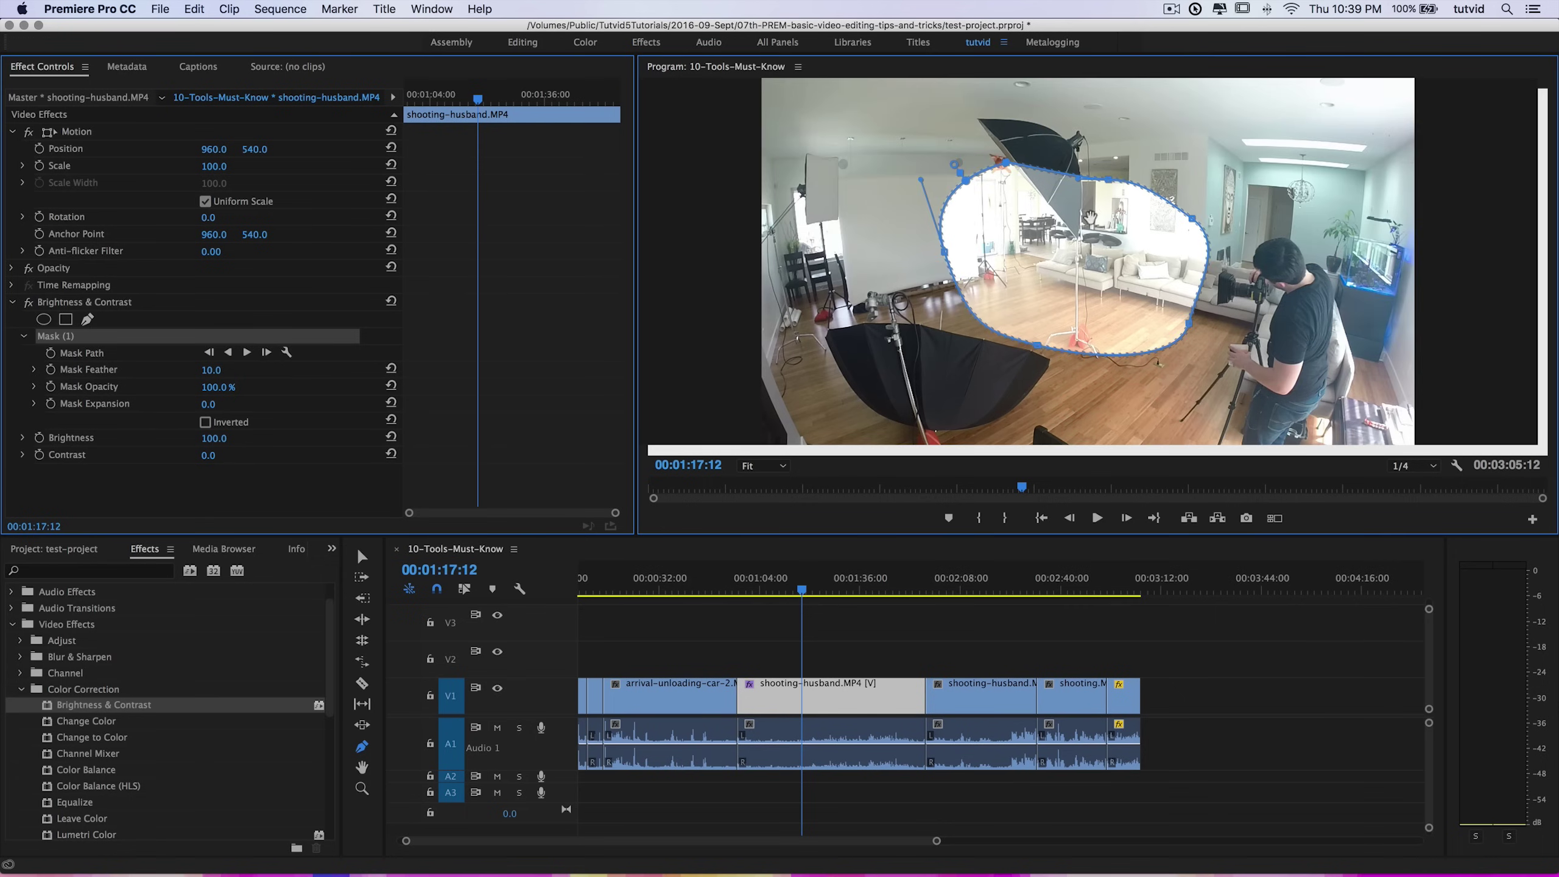
{"action": "left_click_drag", "start_coordinate": [1045, 244], "coordinate": [898, 240]}
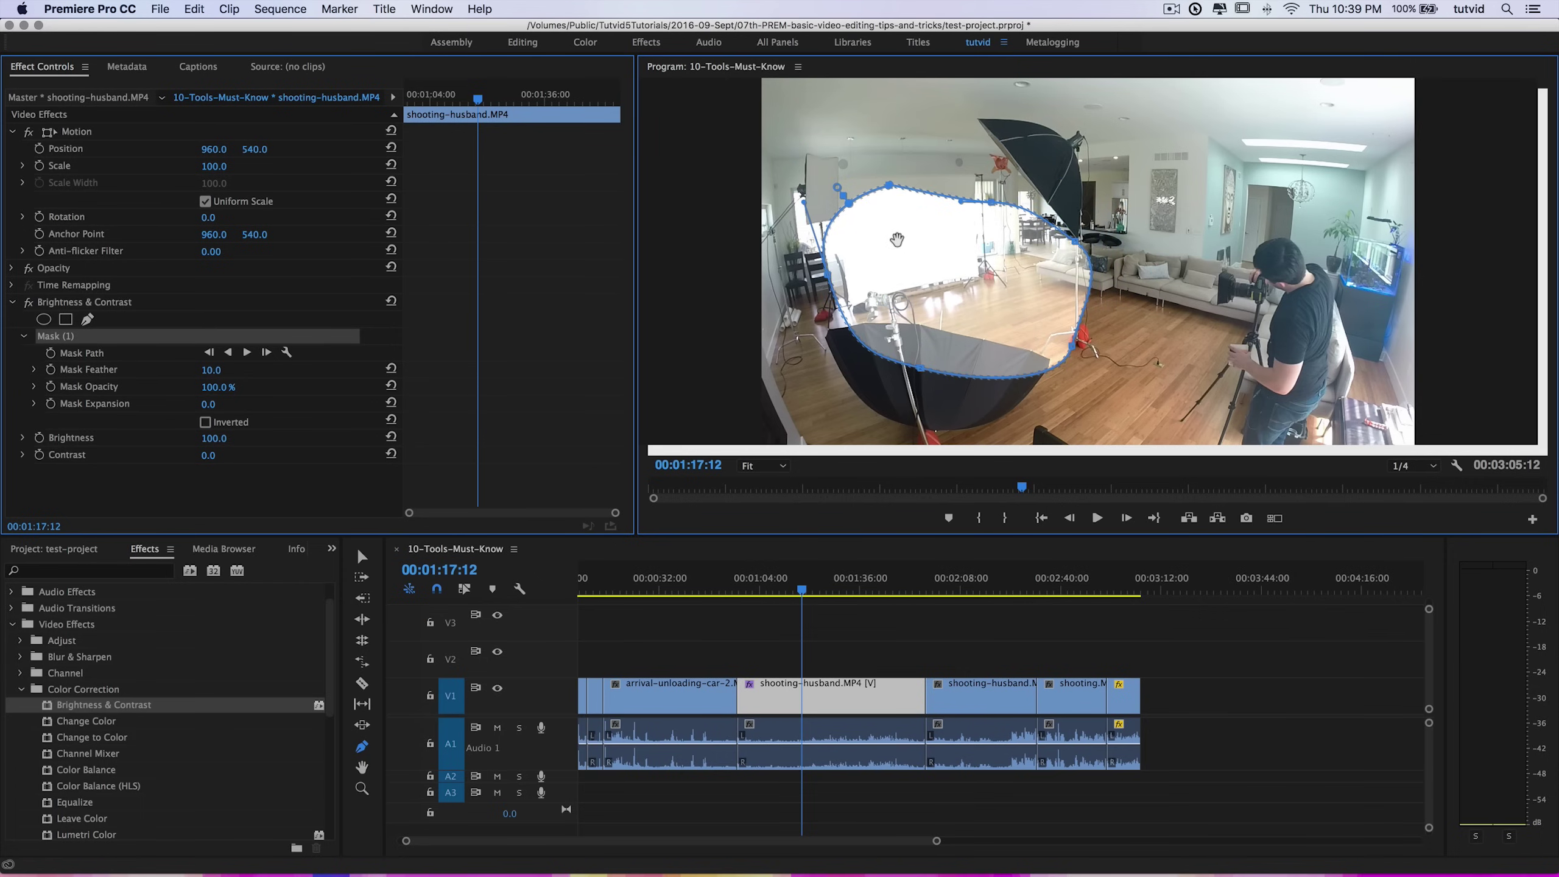
Delete the Brightness & Contrast effect from the clip
{"action": "left_click", "coordinate": [14, 304]}
{"action": "left_click", "coordinate": [123, 302]}
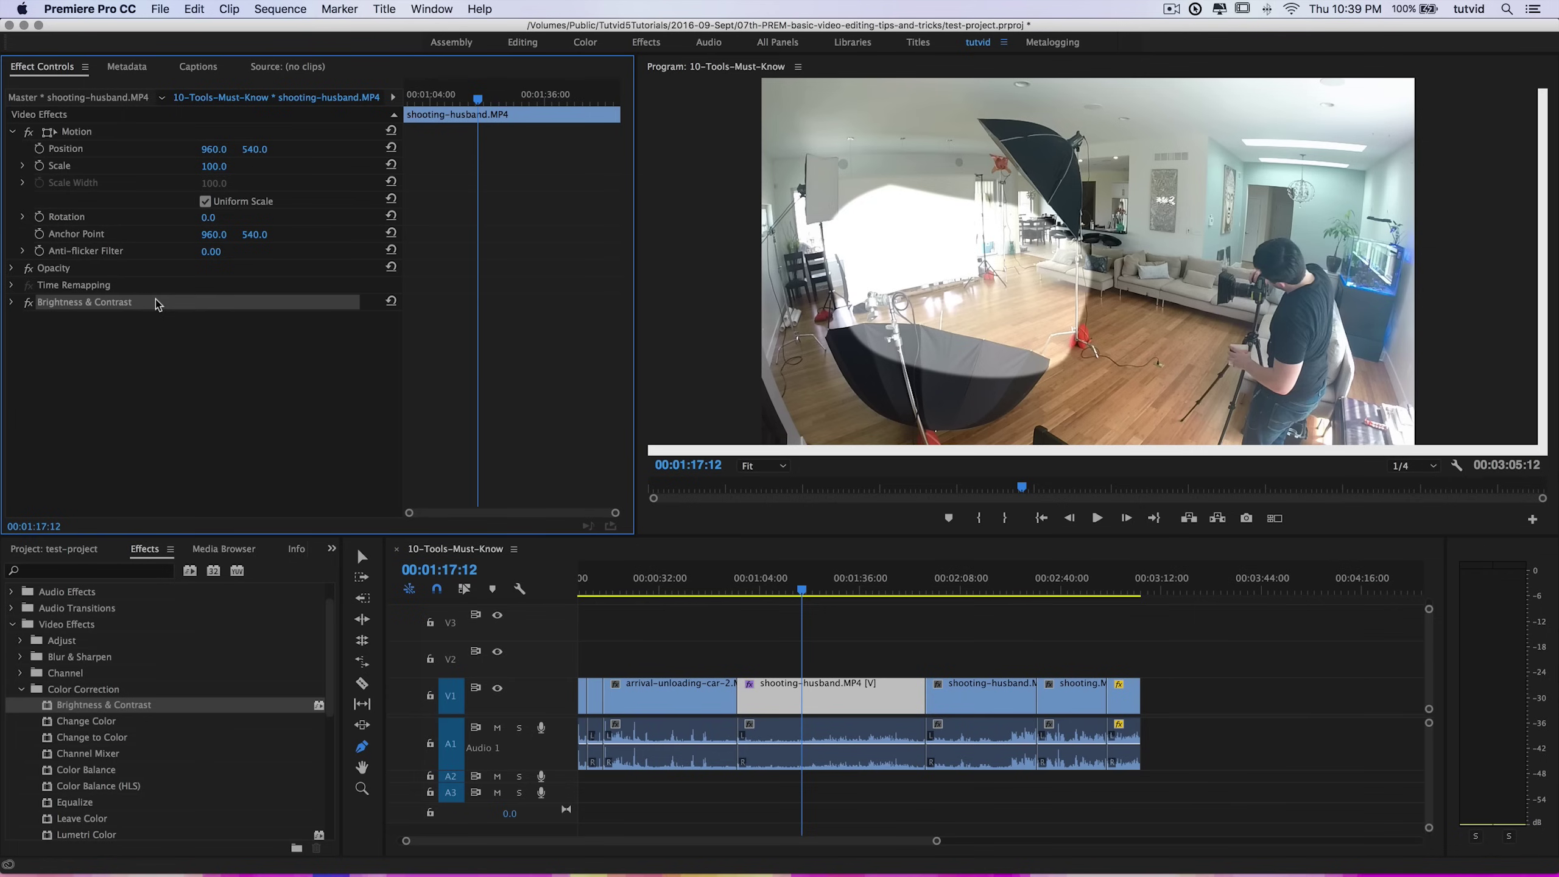
{"action": "key", "text": "Delete"}
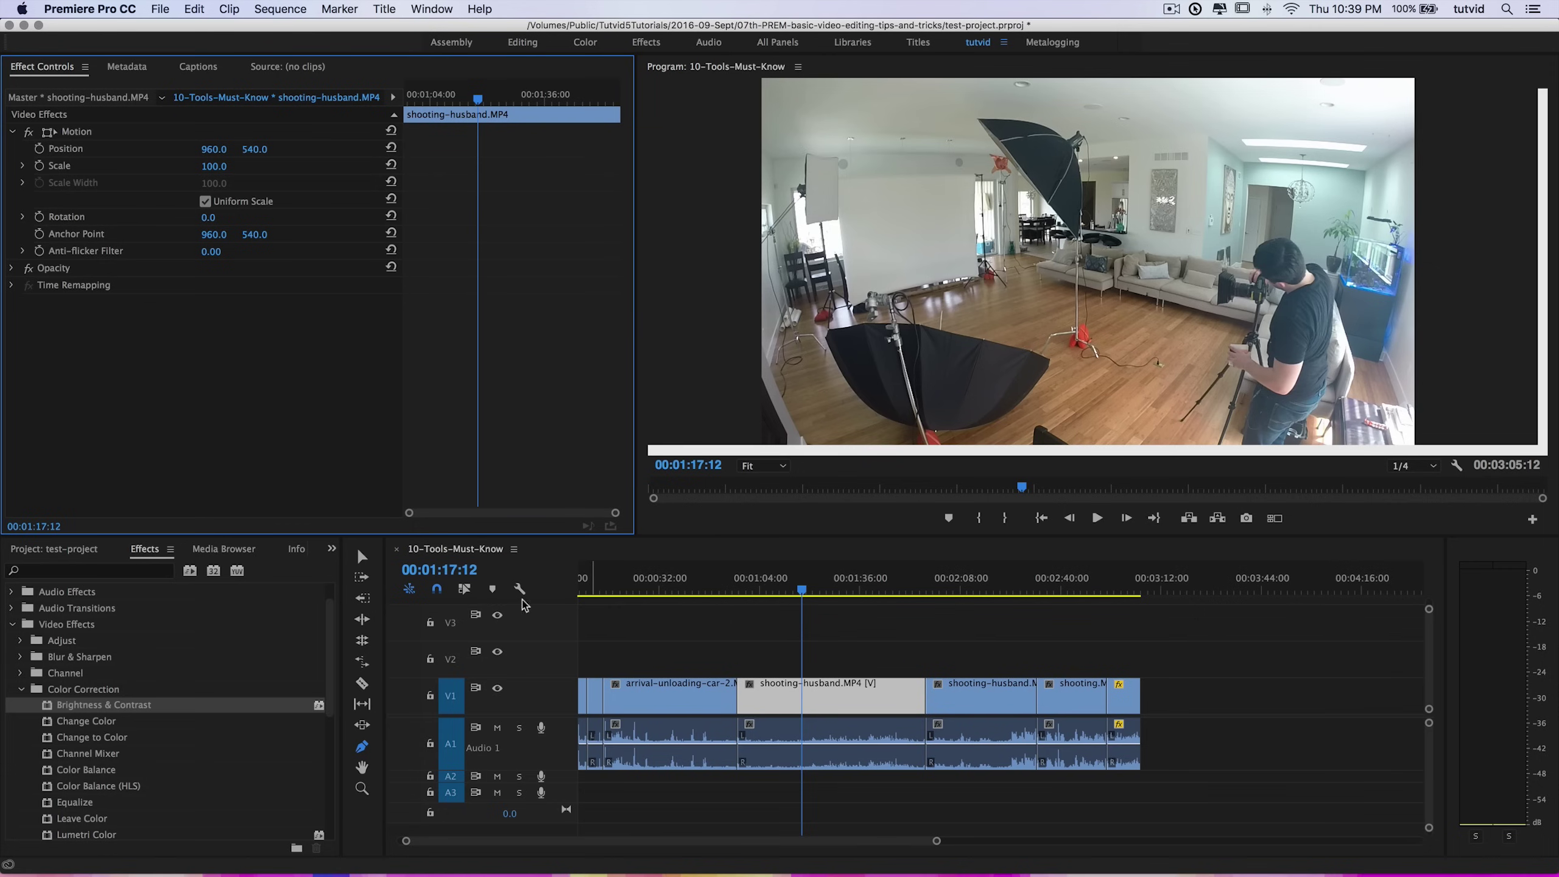
Park the playhead at 00:01:15:02, enlarge the A1 audio track and zoom the timeline in
{"action": "left_click", "coordinate": [796, 587]}
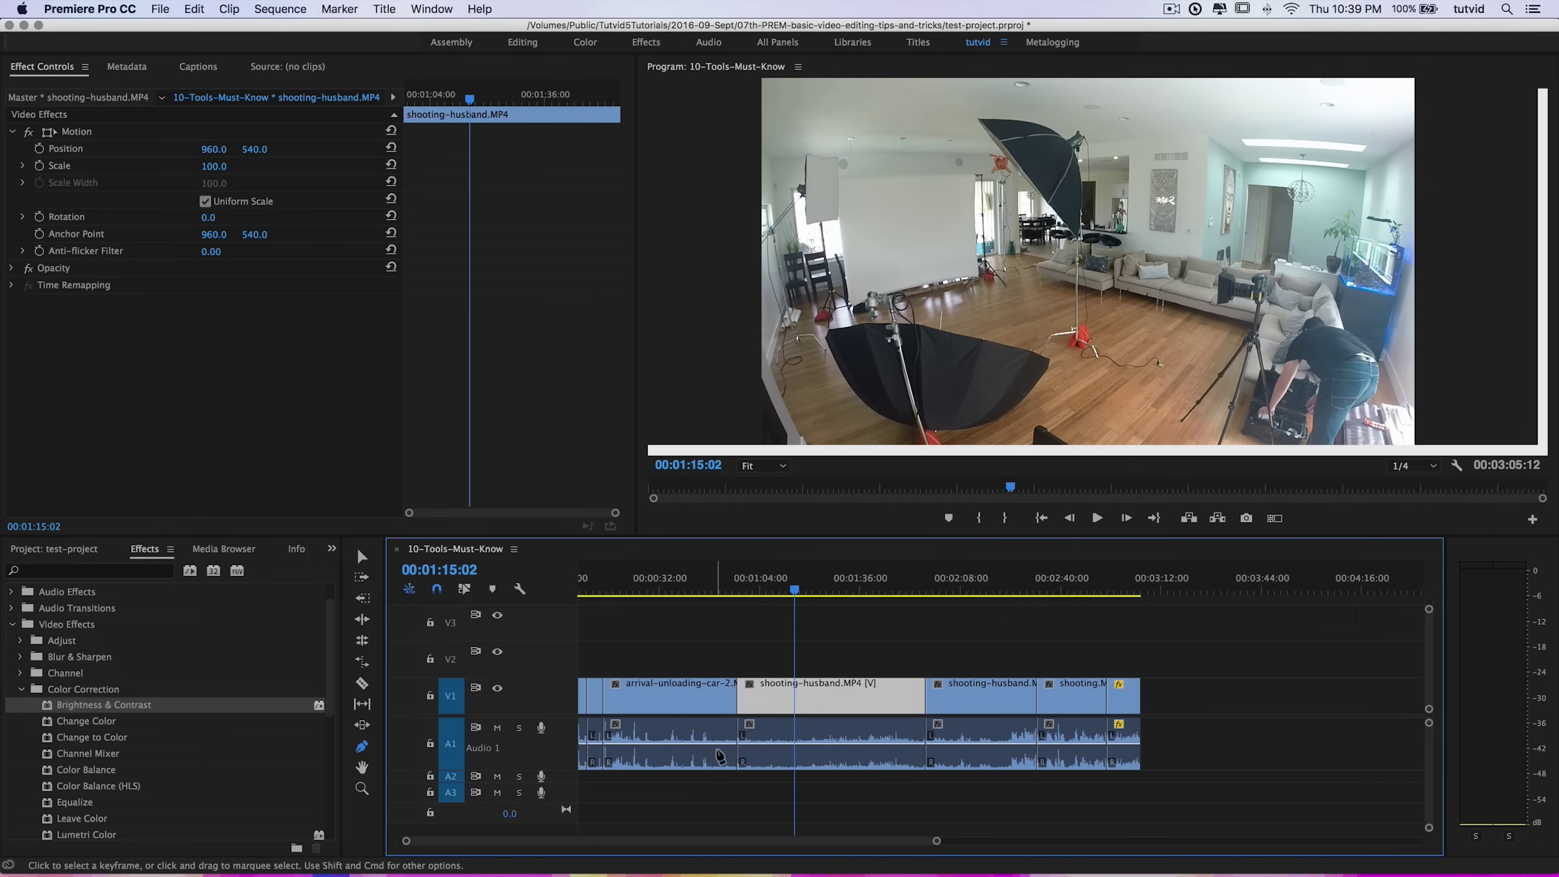
{"action": "double_click", "coordinate": [534, 750]}
{"action": "scroll", "coordinate": [482, 761], "scroll_direction": "up", "scroll_amount": 1}
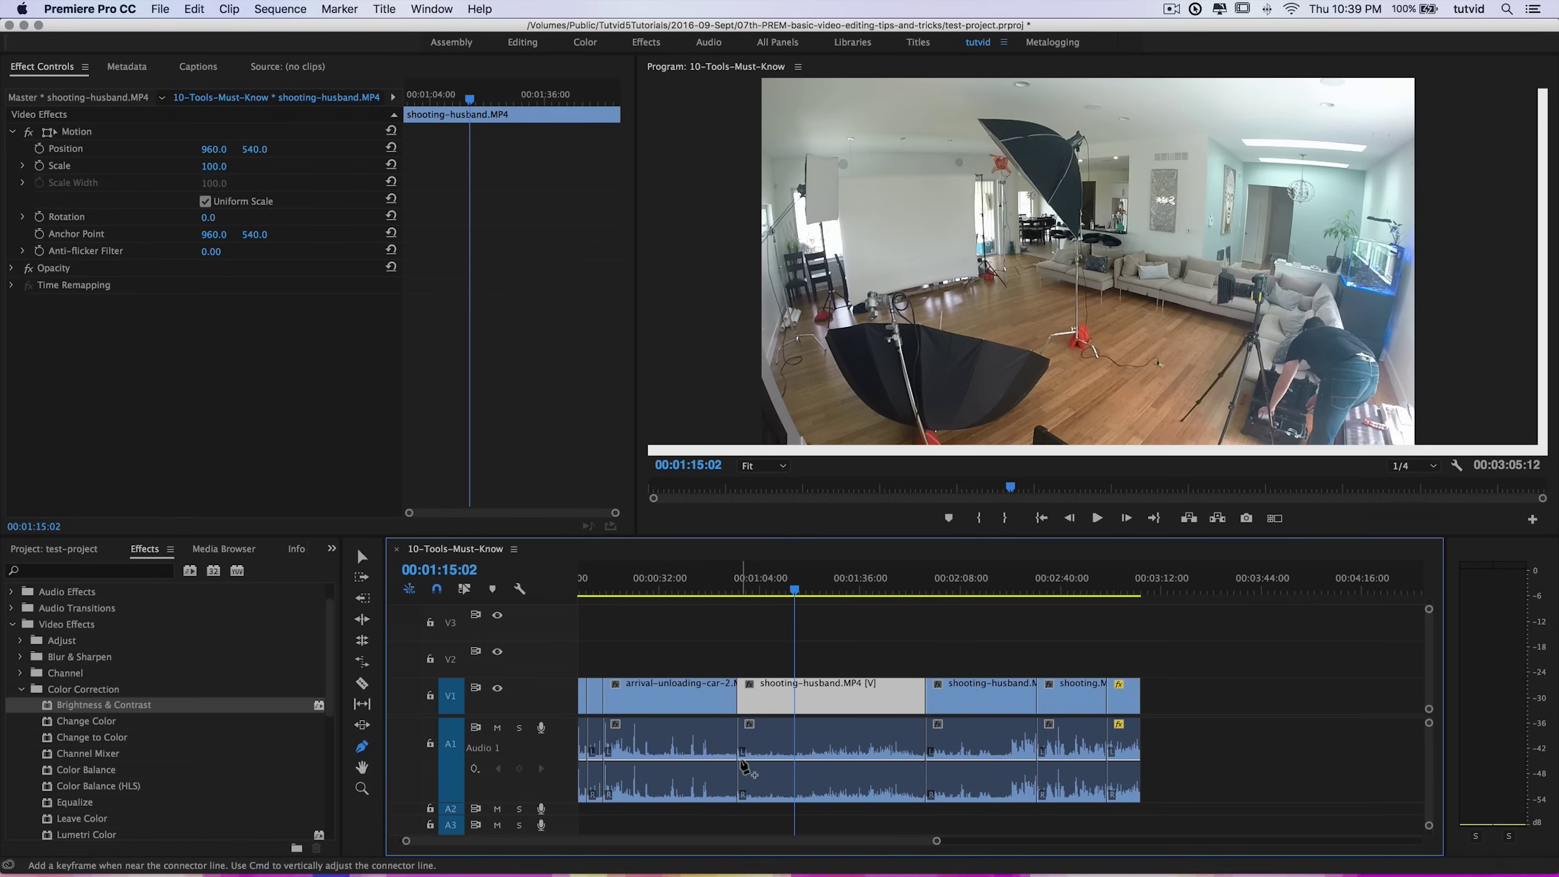
{"action": "key", "text": "="}
{"action": "key", "text": "="}
{"action": "key", "text": "="}
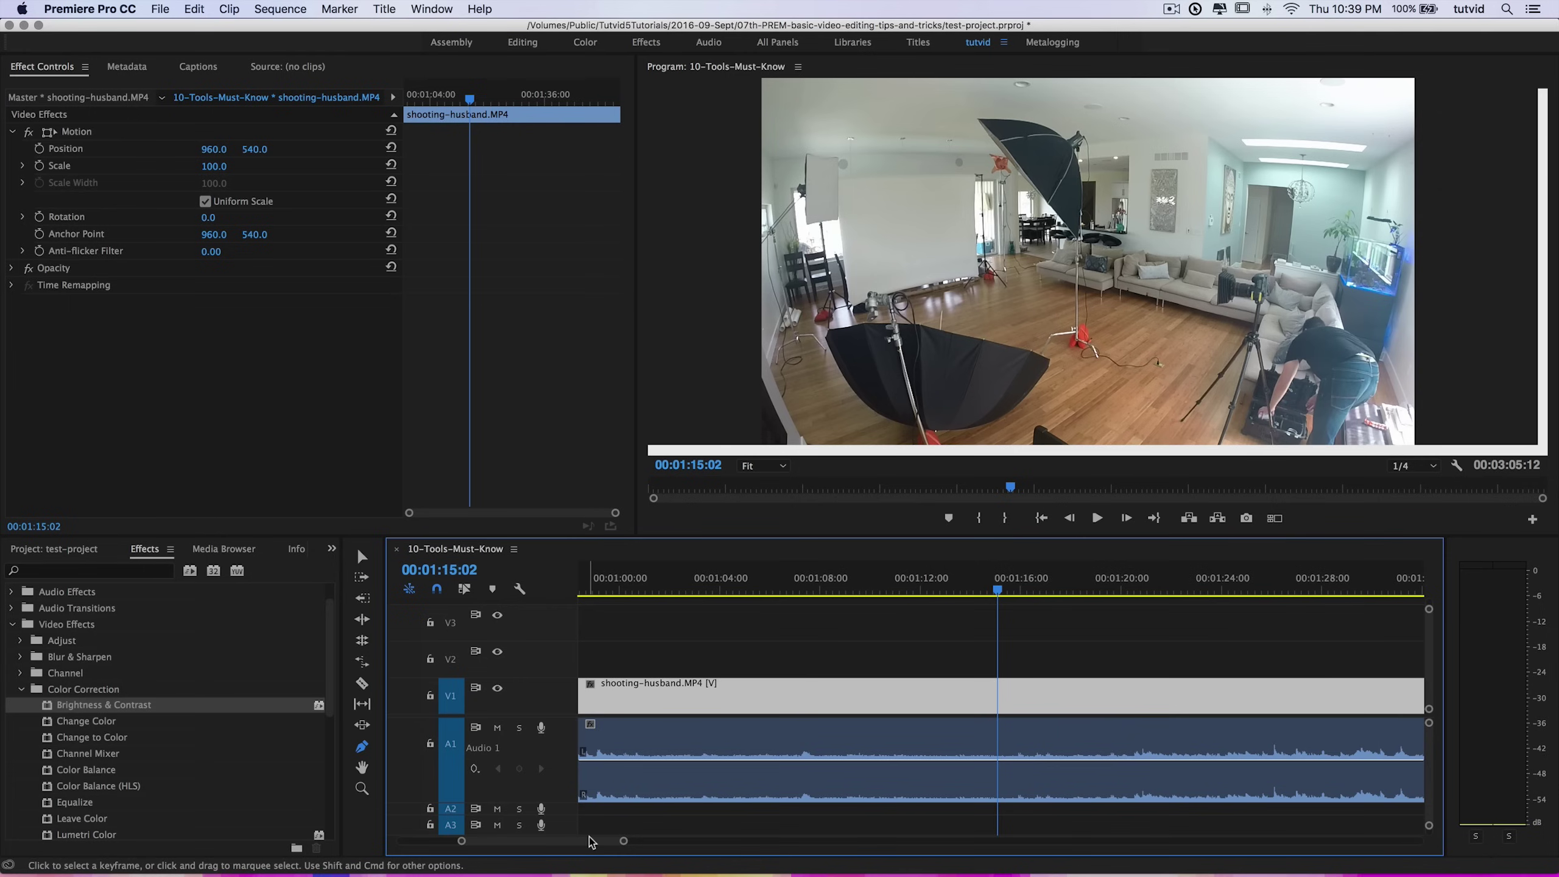
{"action": "left_click_drag", "start_coordinate": [599, 841], "coordinate": [489, 826]}
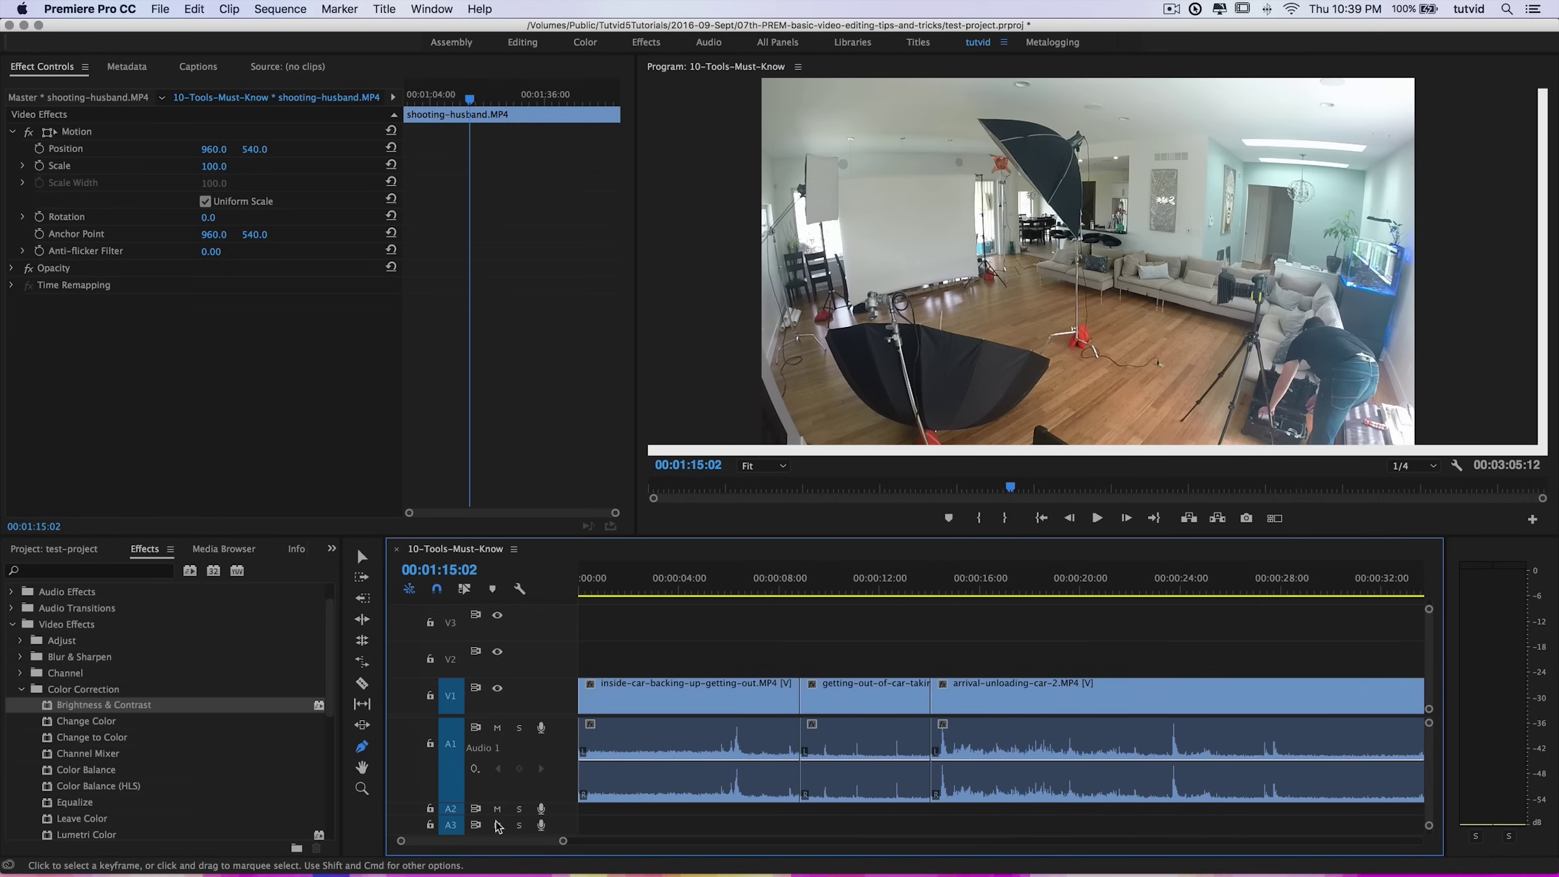
Scrub to about 00:00:36 in arrival-unloading-car-2 and add two A1 volume keyframes
{"action": "scroll", "coordinate": [528, 826], "scroll_direction": "right", "scroll_amount": 10}
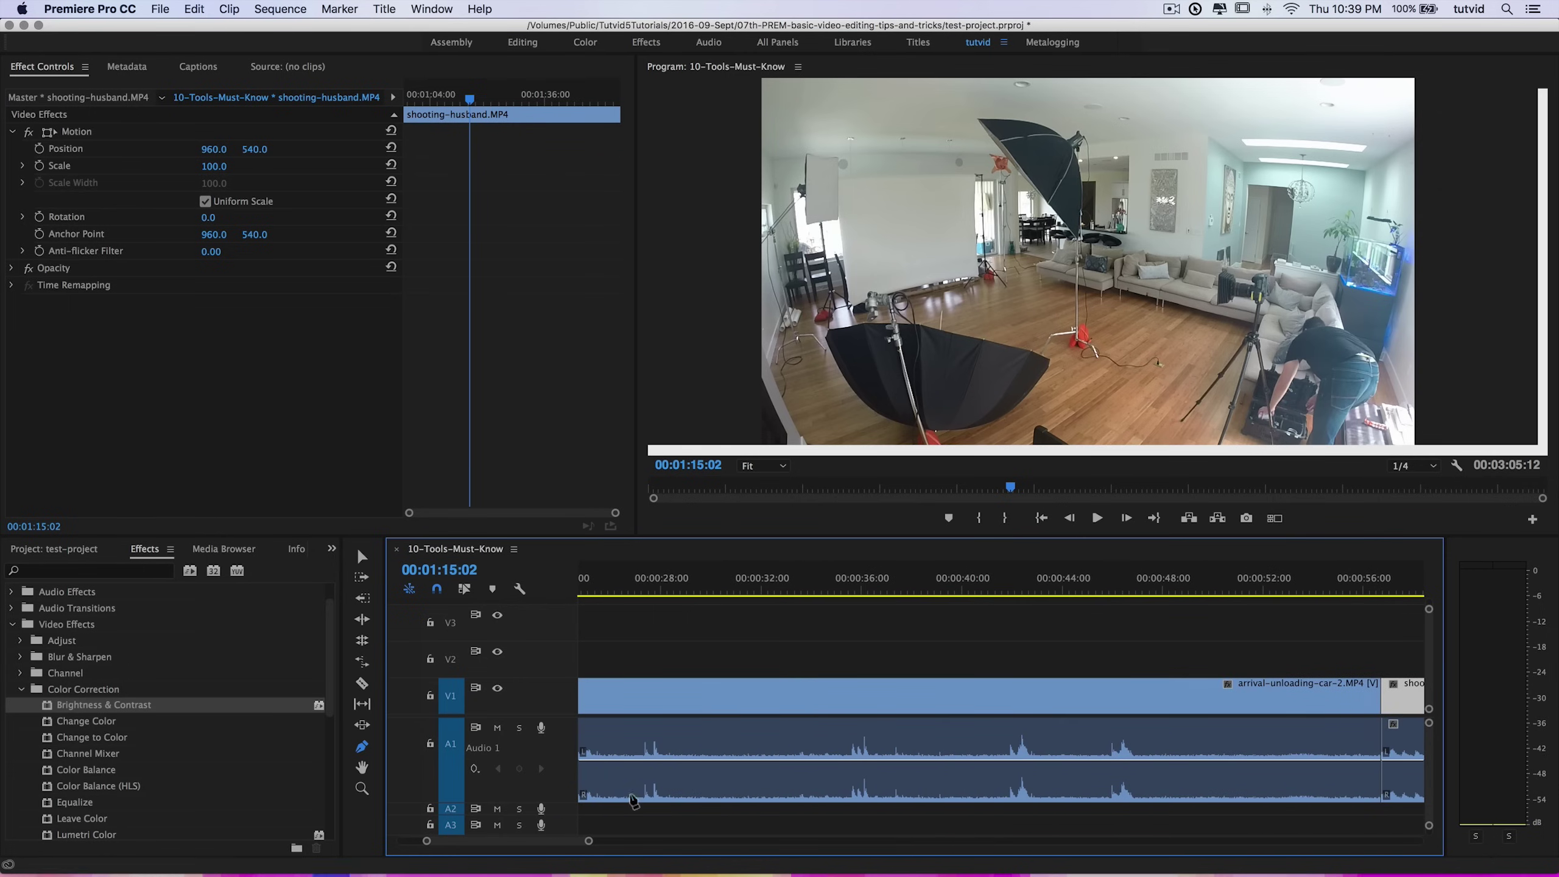
{"action": "left_click", "coordinate": [849, 589]}
{"action": "left_click_drag", "start_coordinate": [849, 589], "coordinate": [783, 591]}
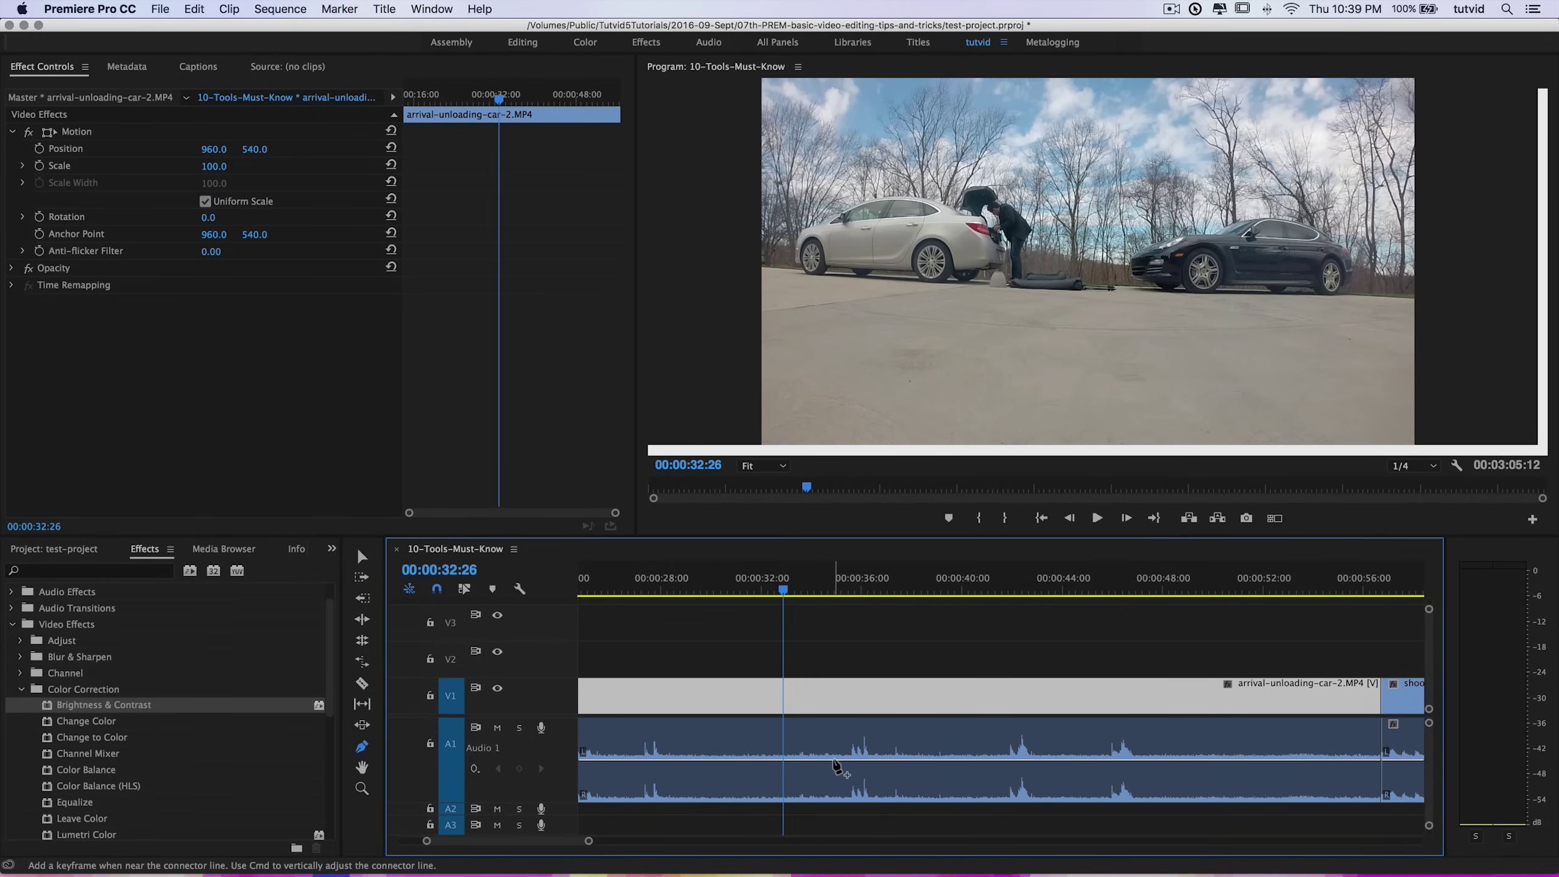
{"action": "left_click", "coordinate": [835, 761]}
{"action": "left_click", "coordinate": [884, 761]}
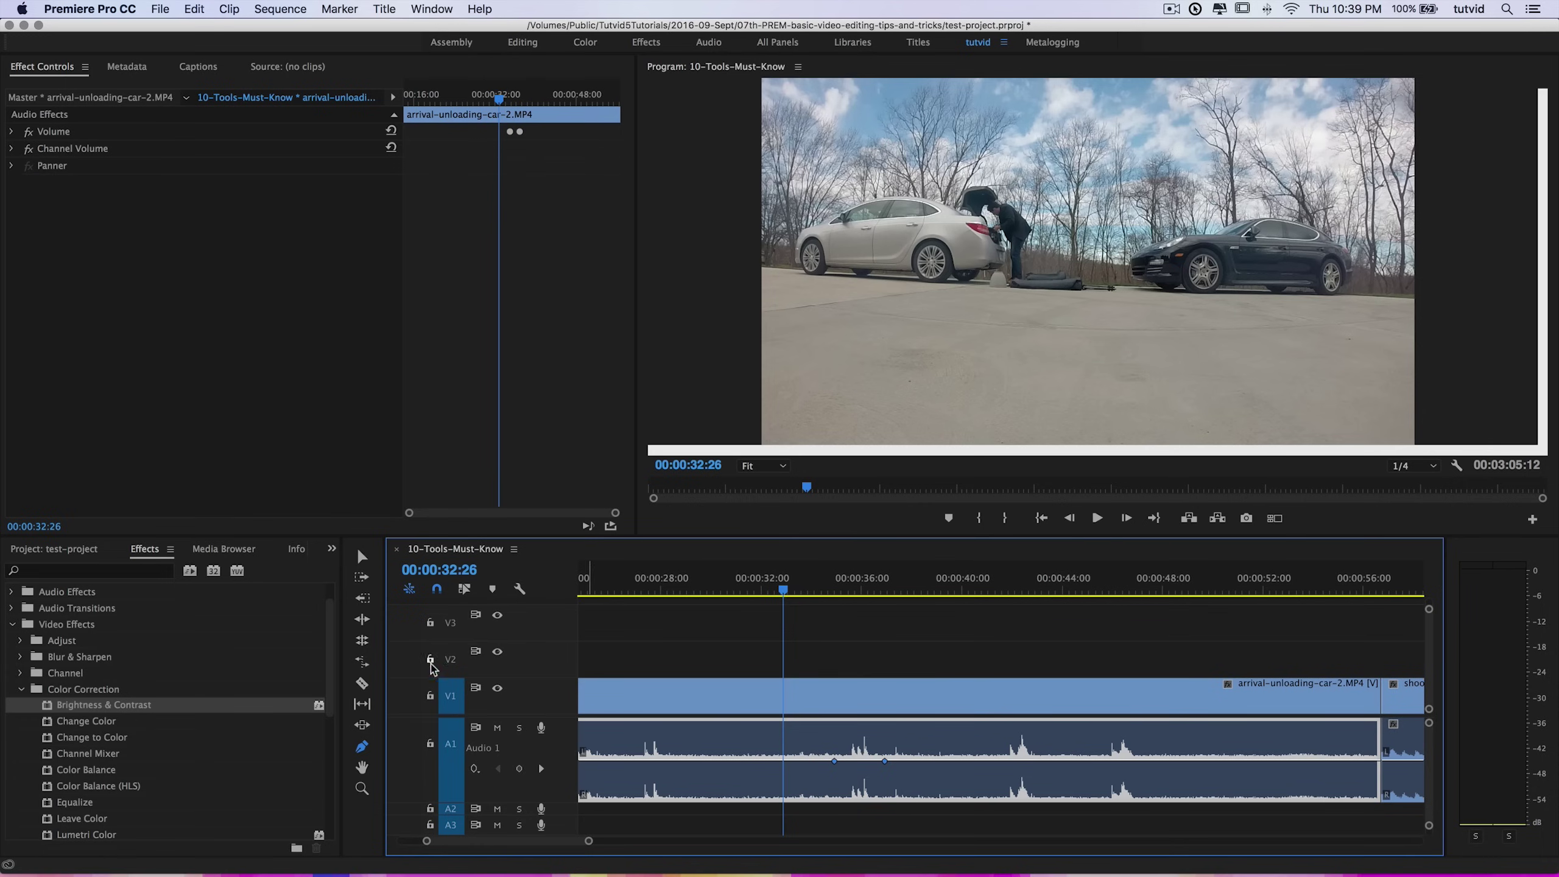
Add two more volume keyframes, raise the third to 1.46 dB and delete the fourth
{"action": "left_click", "coordinate": [362, 556]}
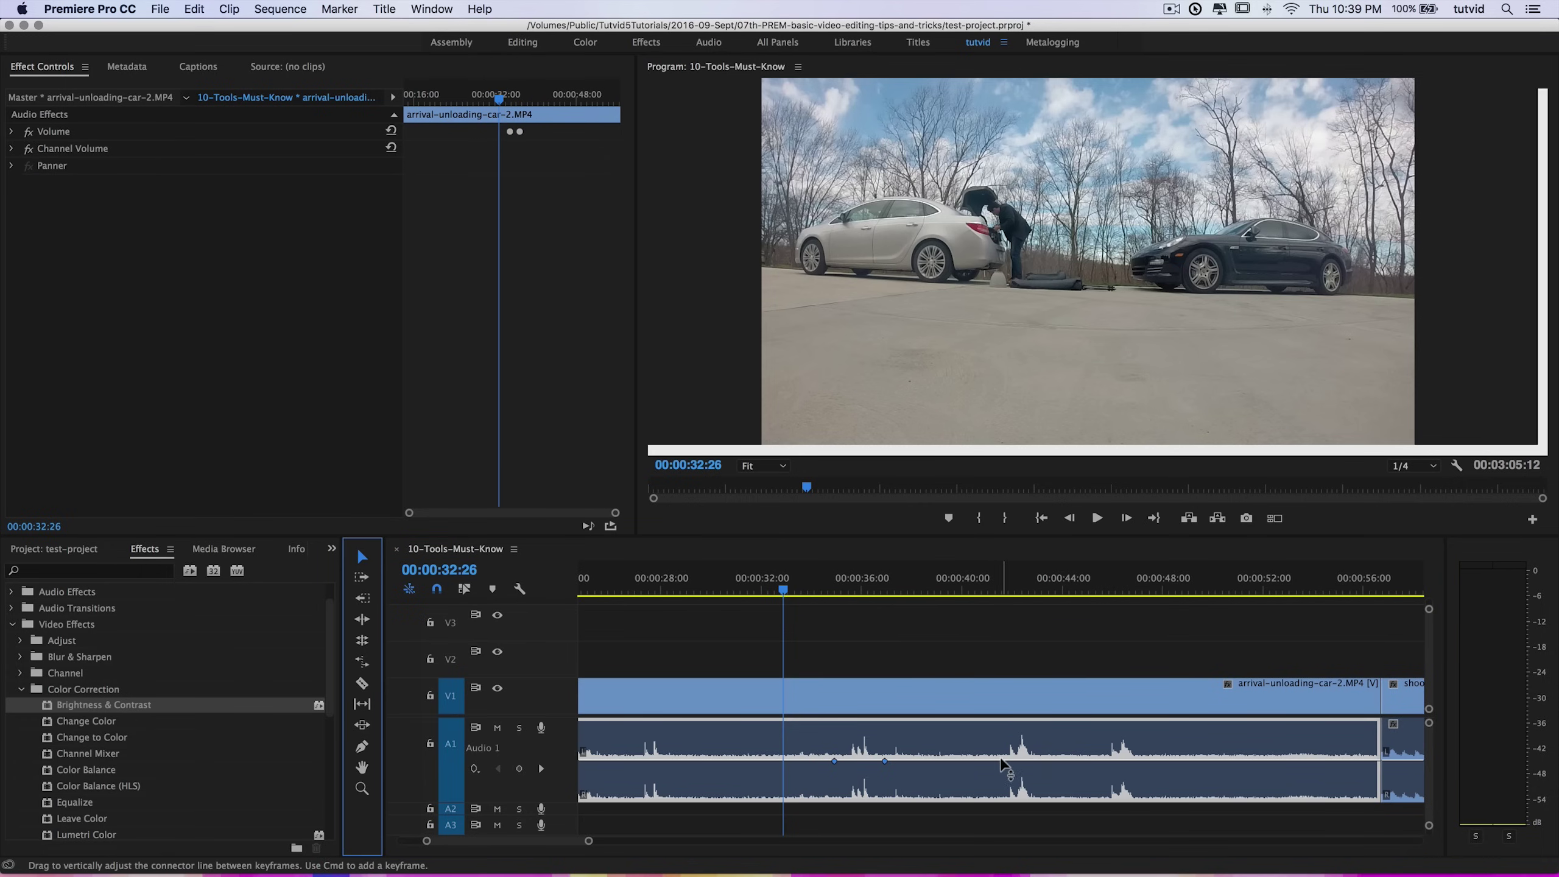
{"action": "left_click", "coordinate": [980, 762], "text": "super"}
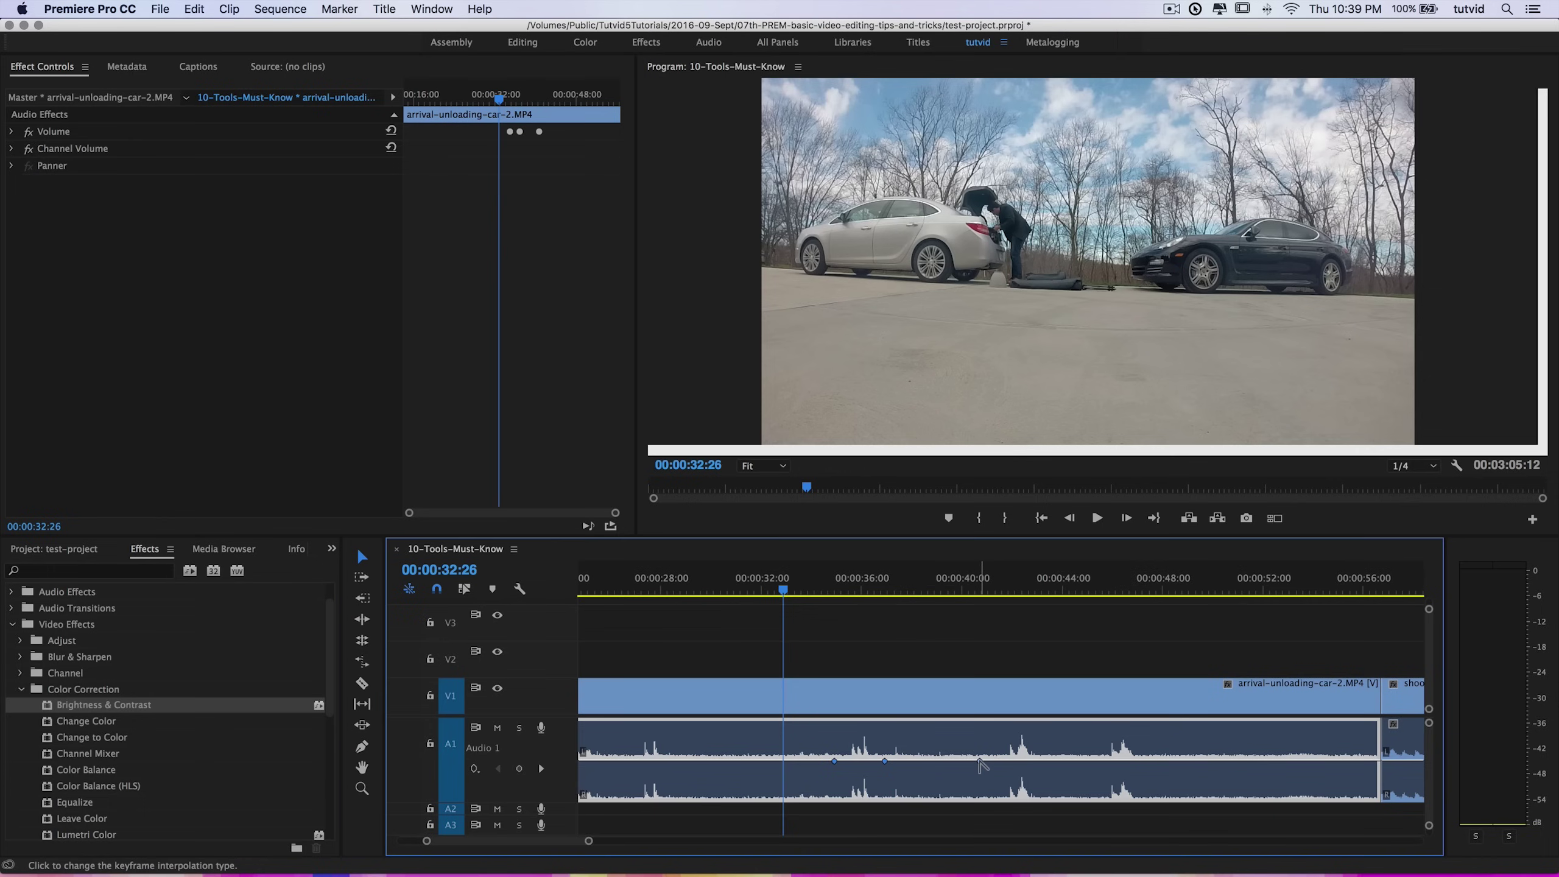
{"action": "left_click", "coordinate": [1068, 762], "text": "super"}
{"action": "mouse_move", "coordinate": [980, 762]}
{"action": "left_mouse_down"}
{"action": "mouse_move", "coordinate": [980, 786]}
{"action": "mouse_move", "coordinate": [980, 727]}
{"action": "mouse_move", "coordinate": [982, 779]}
{"action": "left_mouse_up"}
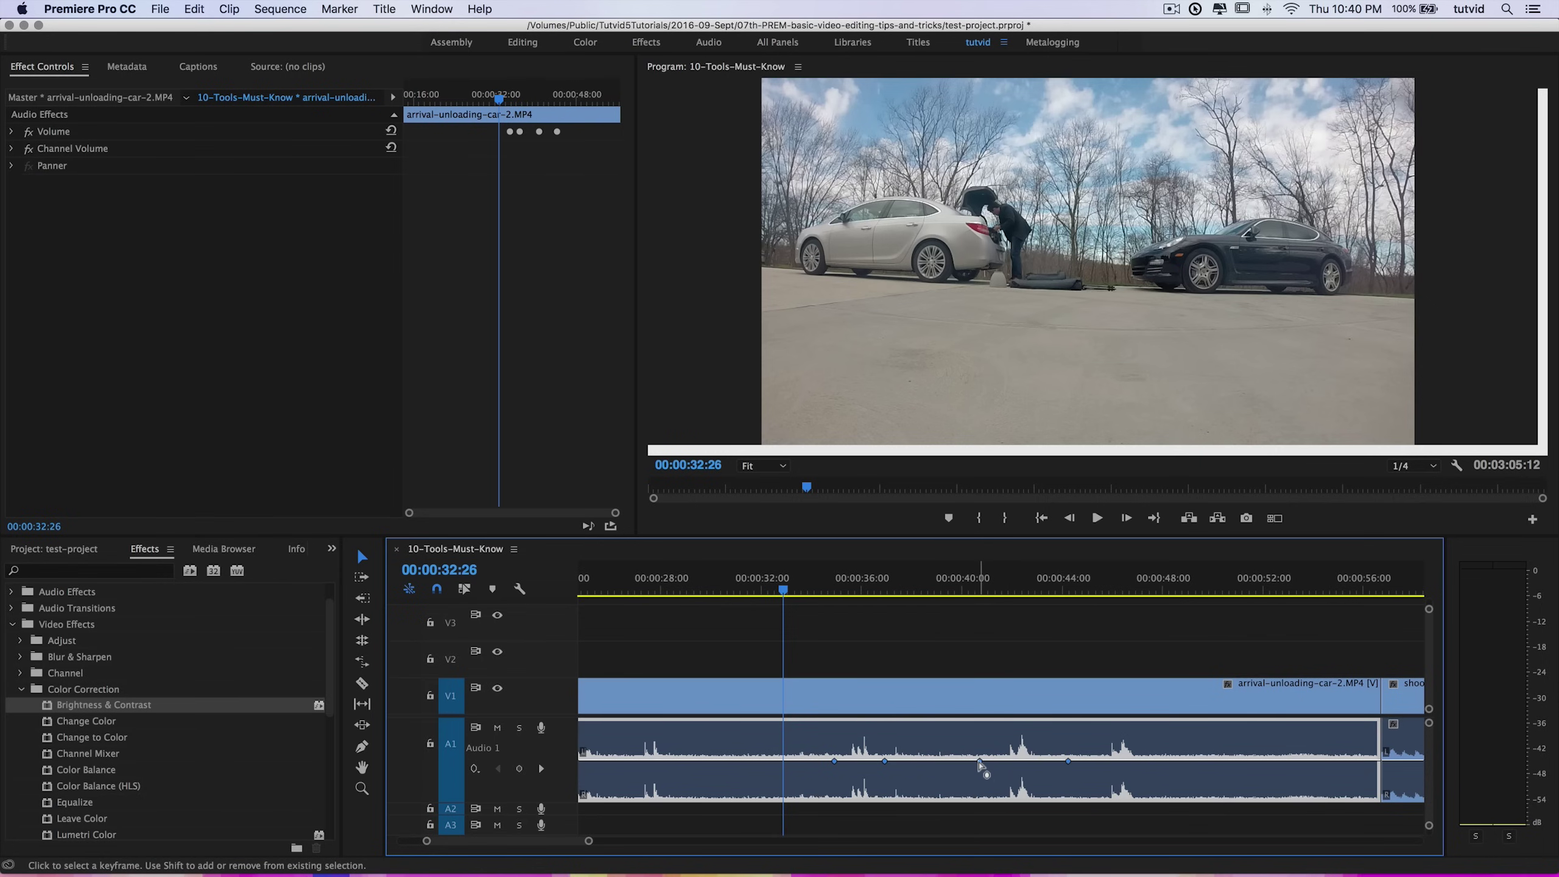
{"action": "key", "text": "Delete"}
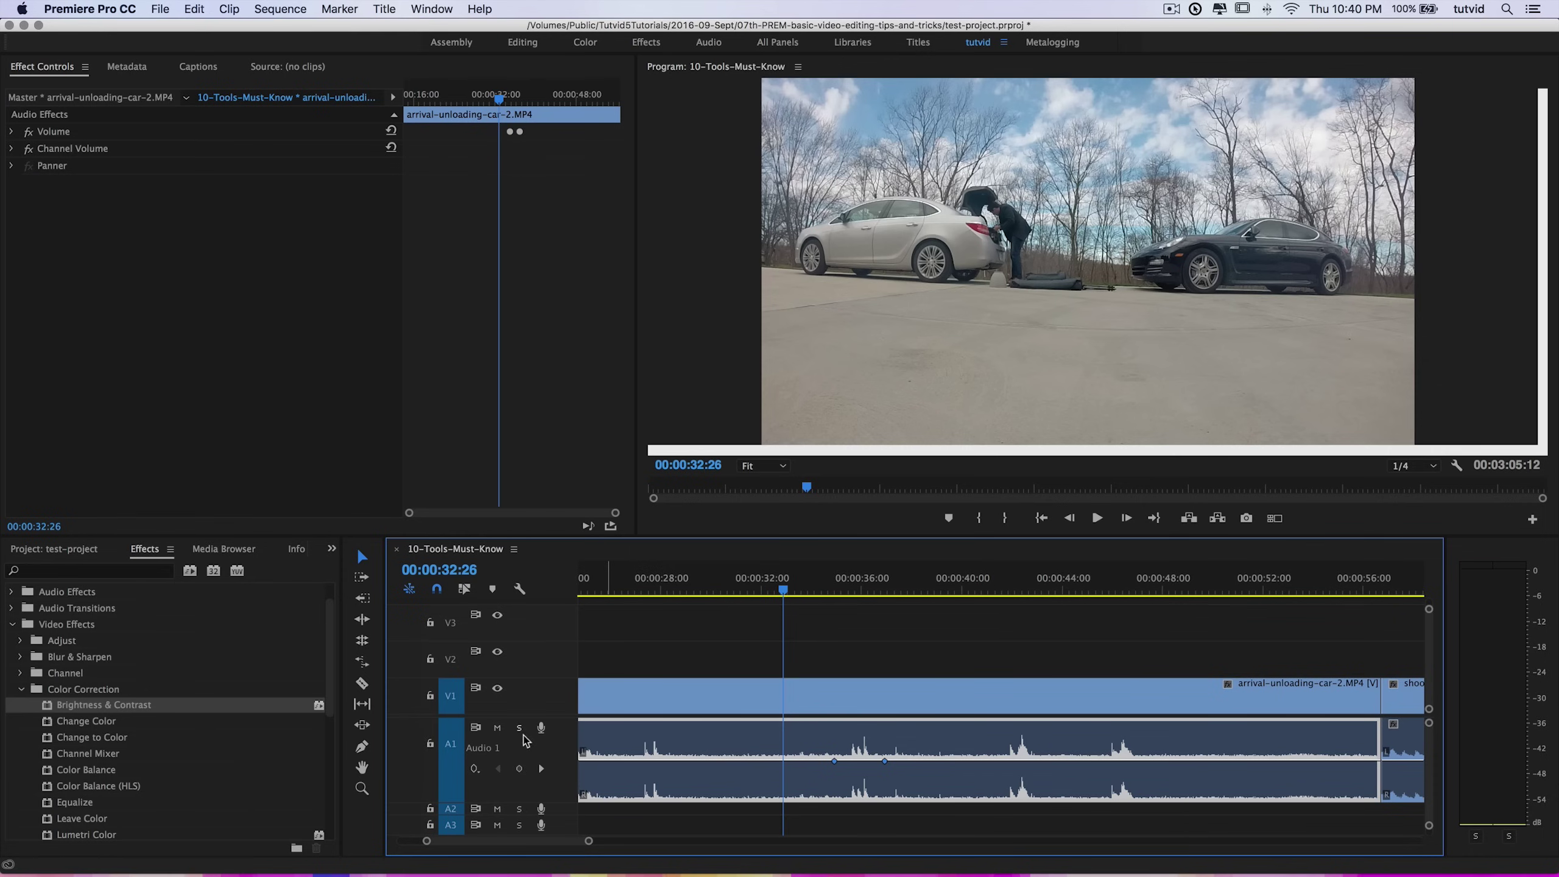
Make the first keyframe a Bezier point and drag its handle up into a curved bump
{"action": "left_click", "coordinate": [363, 747]}
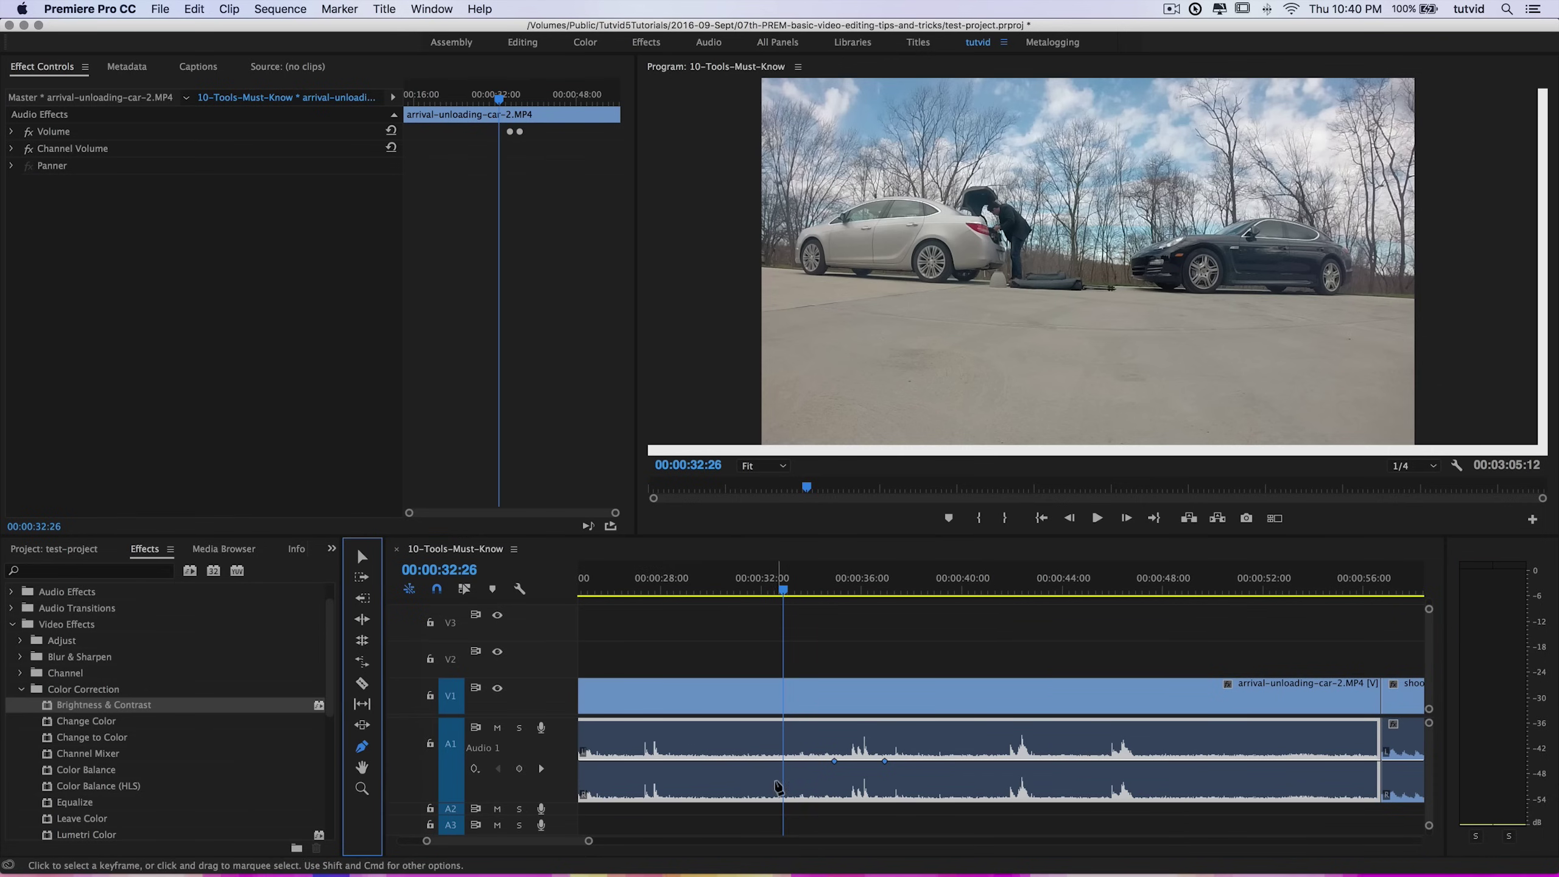
{"action": "left_click", "coordinate": [835, 762], "text": "super"}
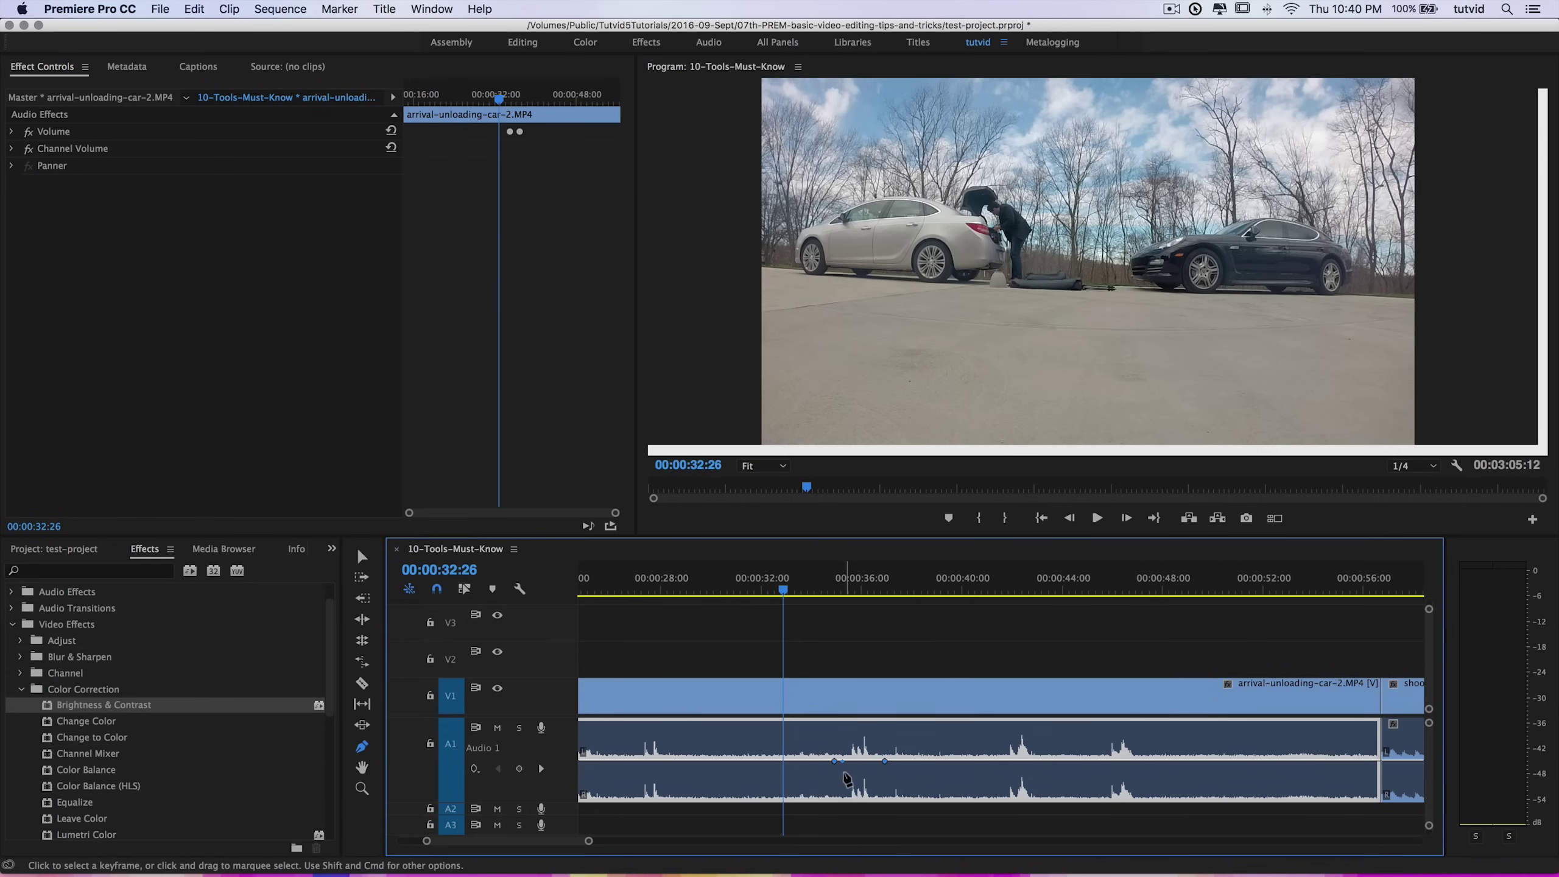
{"action": "left_click_drag", "start_coordinate": [846, 760], "coordinate": [852, 726]}
{"action": "left_click_drag", "start_coordinate": [785, 593], "coordinate": [961, 670]}
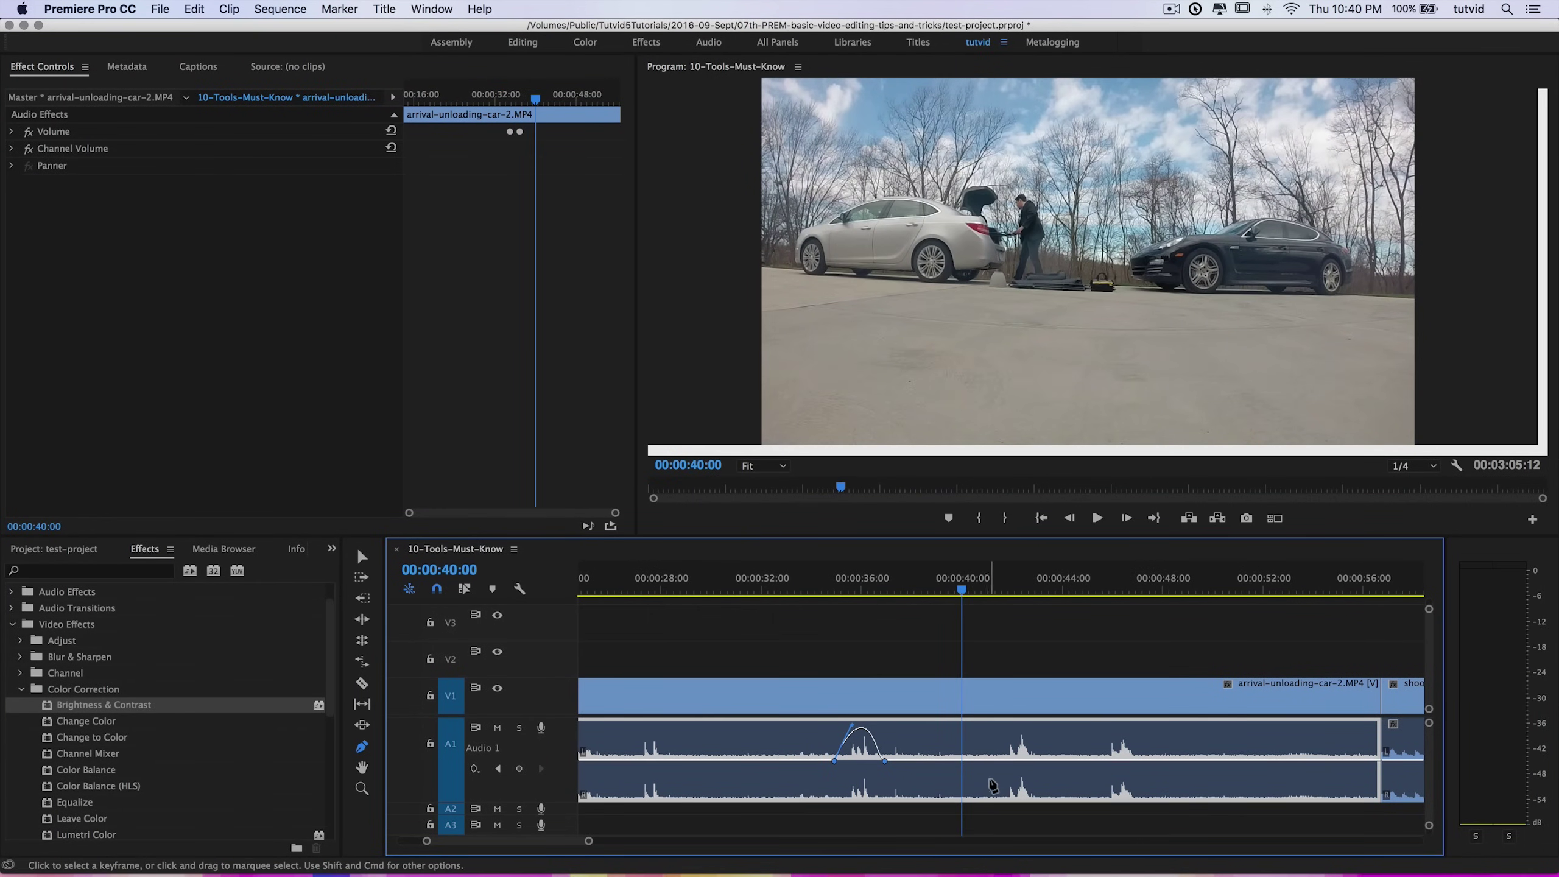
{"action": "left_click", "coordinate": [997, 761]}
Add a keyframe pair, curve them, and raise the volume between them for a second bump
{"action": "left_click", "coordinate": [1044, 760]}
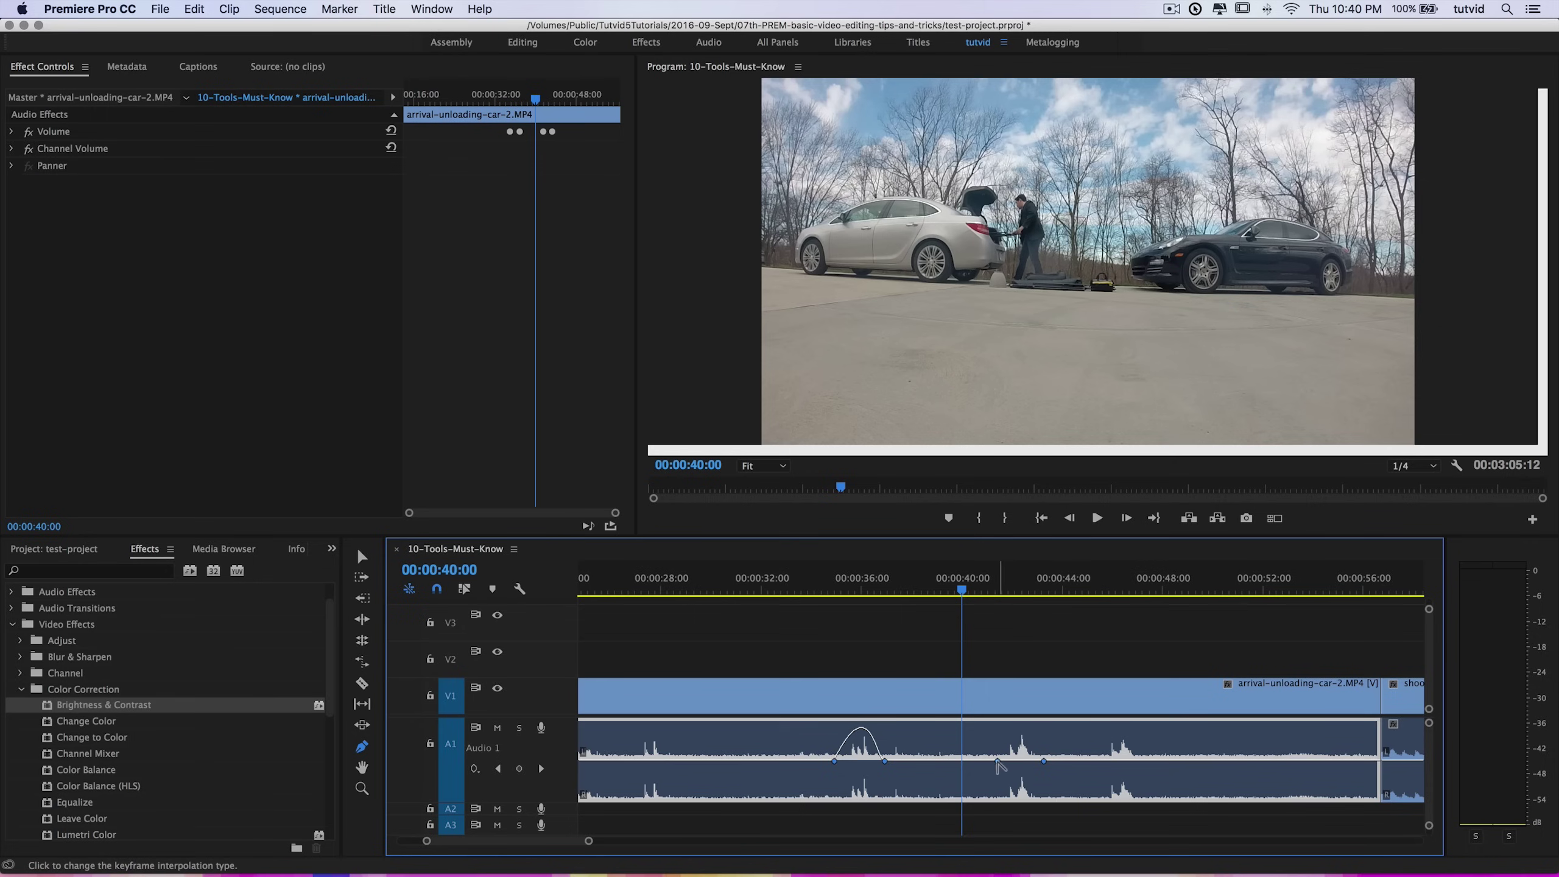
{"action": "left_click", "coordinate": [998, 762], "text": "super"}
{"action": "mouse_move", "coordinate": [1007, 760]}
{"action": "left_mouse_down"}
{"action": "mouse_move", "coordinate": [1010, 725]}
{"action": "mouse_move", "coordinate": [1006, 767]}
{"action": "left_mouse_up"}
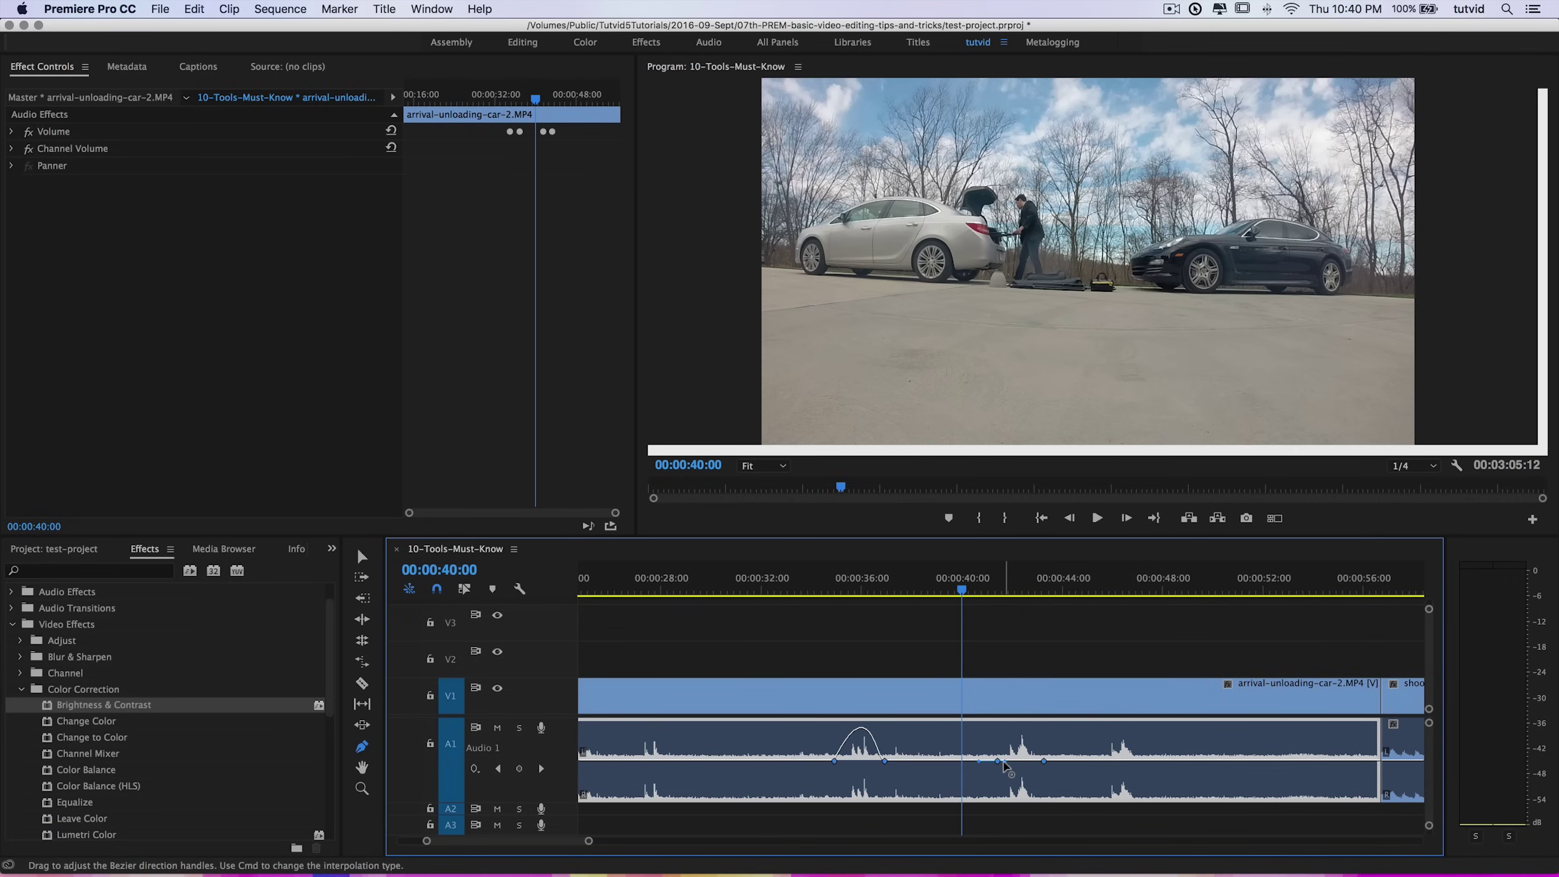
{"action": "left_click_drag", "start_coordinate": [1005, 764], "coordinate": [1016, 727]}
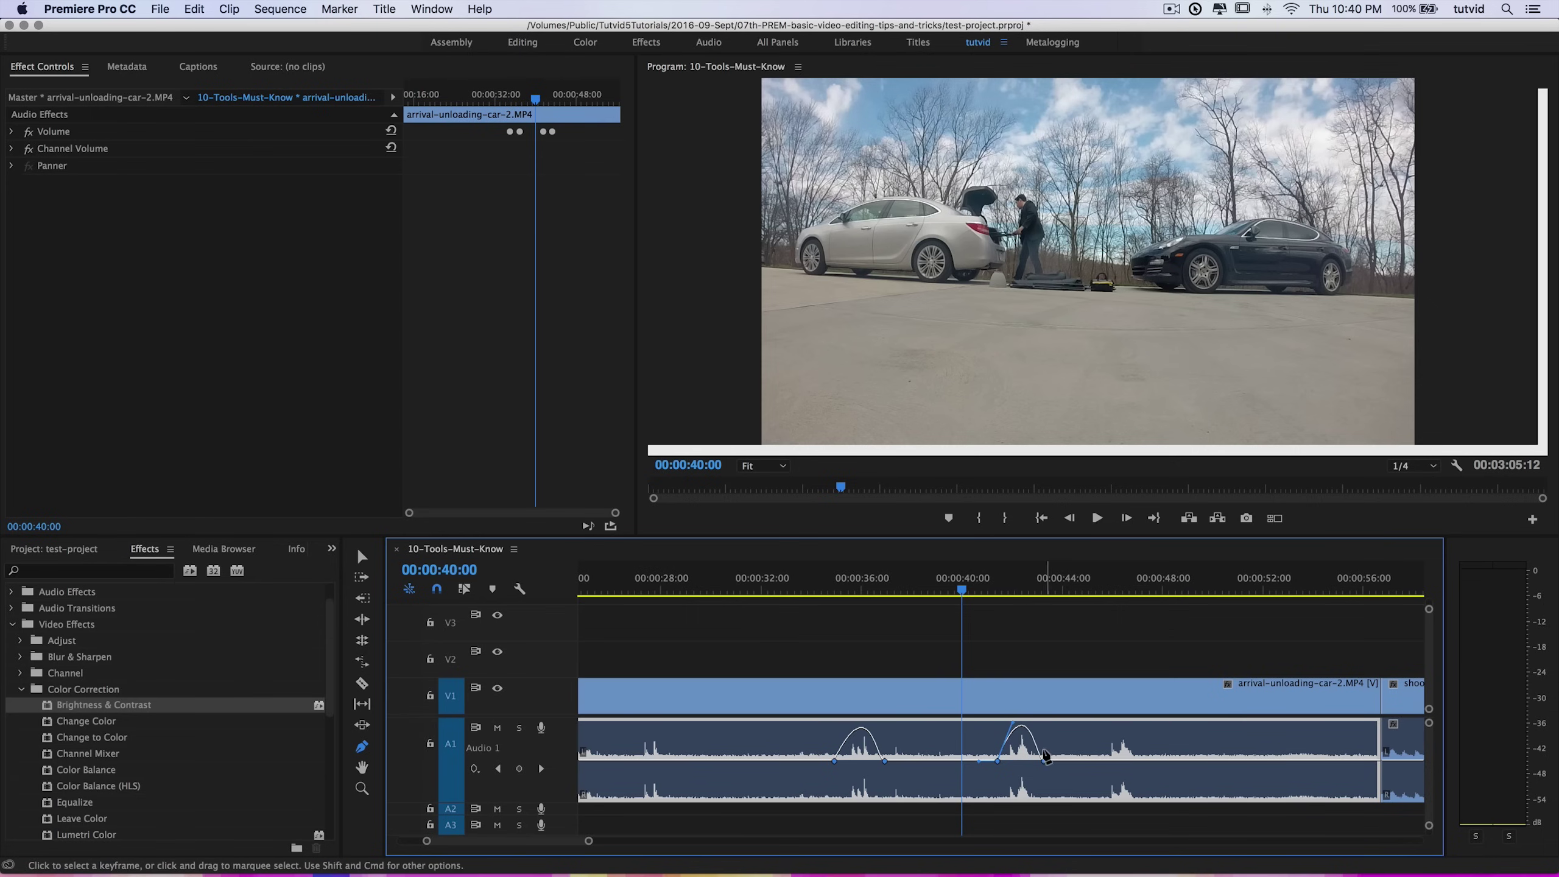
Add two more A1 keyframes and raise a third volume bump near 00:00:46
{"action": "left_click", "coordinate": [1102, 762]}
{"action": "left_click", "coordinate": [1146, 761]}
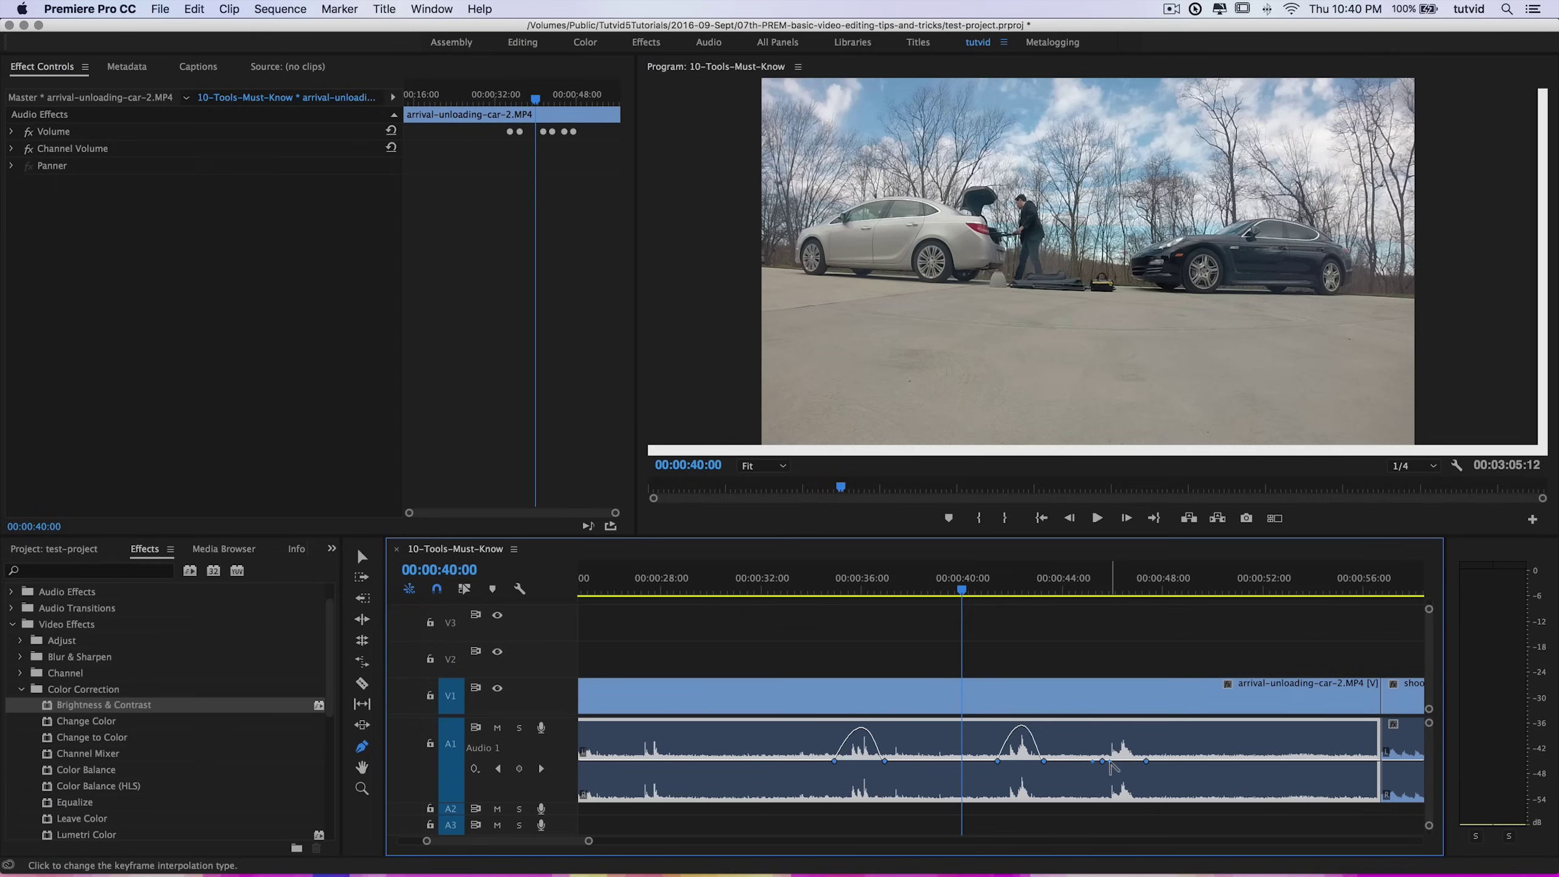
{"action": "left_click_drag", "start_coordinate": [1112, 762], "coordinate": [1113, 721]}
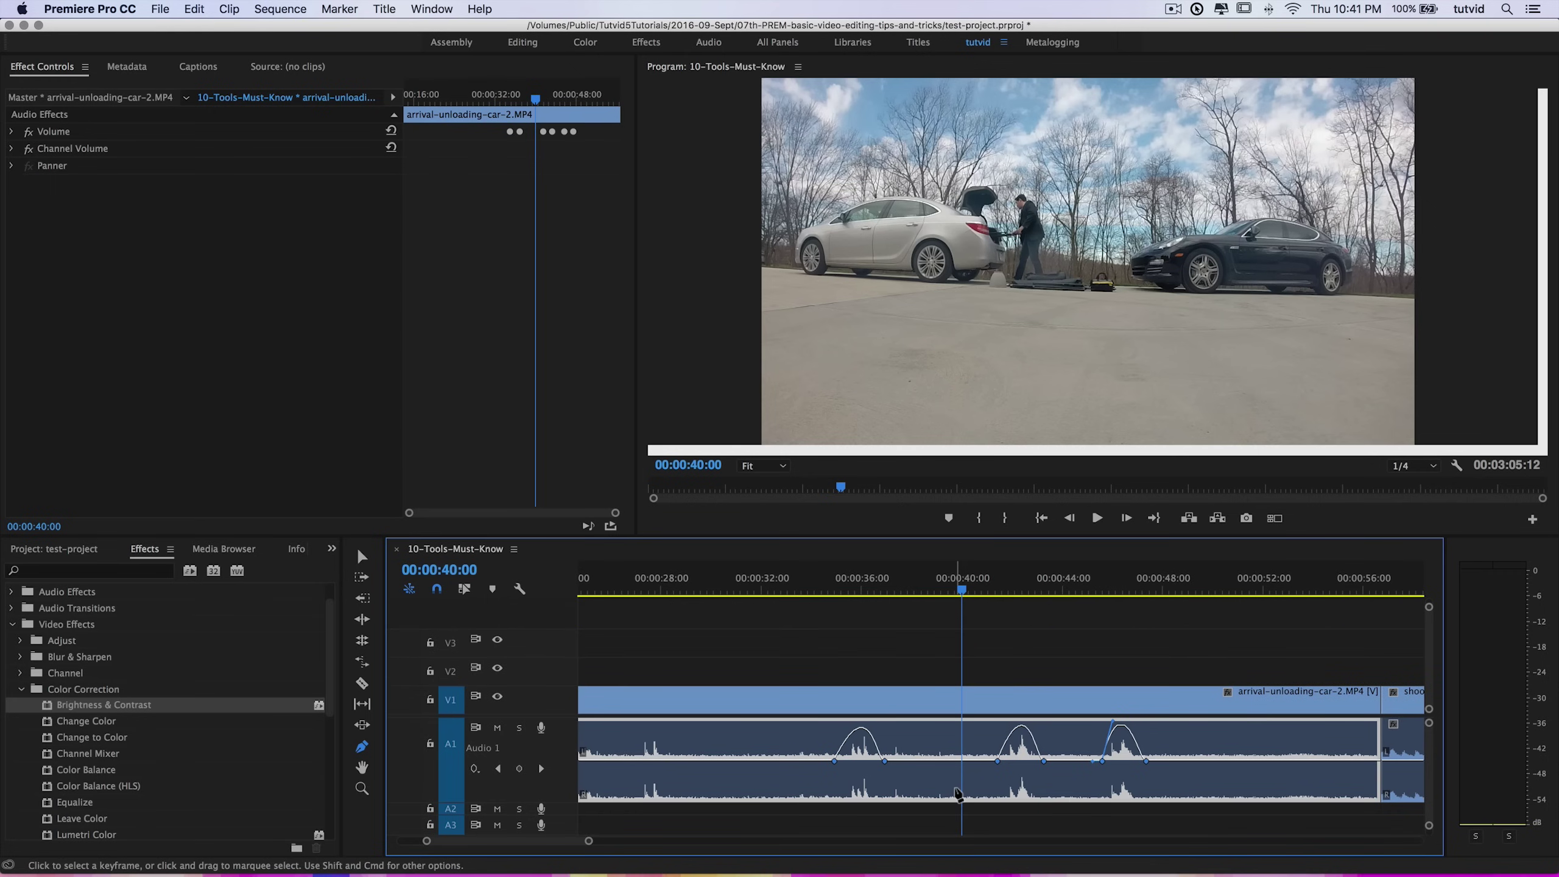
{"action": "key", "text": "="}
Zoom the timeline out to fit every clip and resize the Video 2 track
{"action": "key", "text": "minus"}
{"action": "key", "text": "minus"}
{"action": "key", "text": "minus"}
{"action": "key", "text": "minus"}
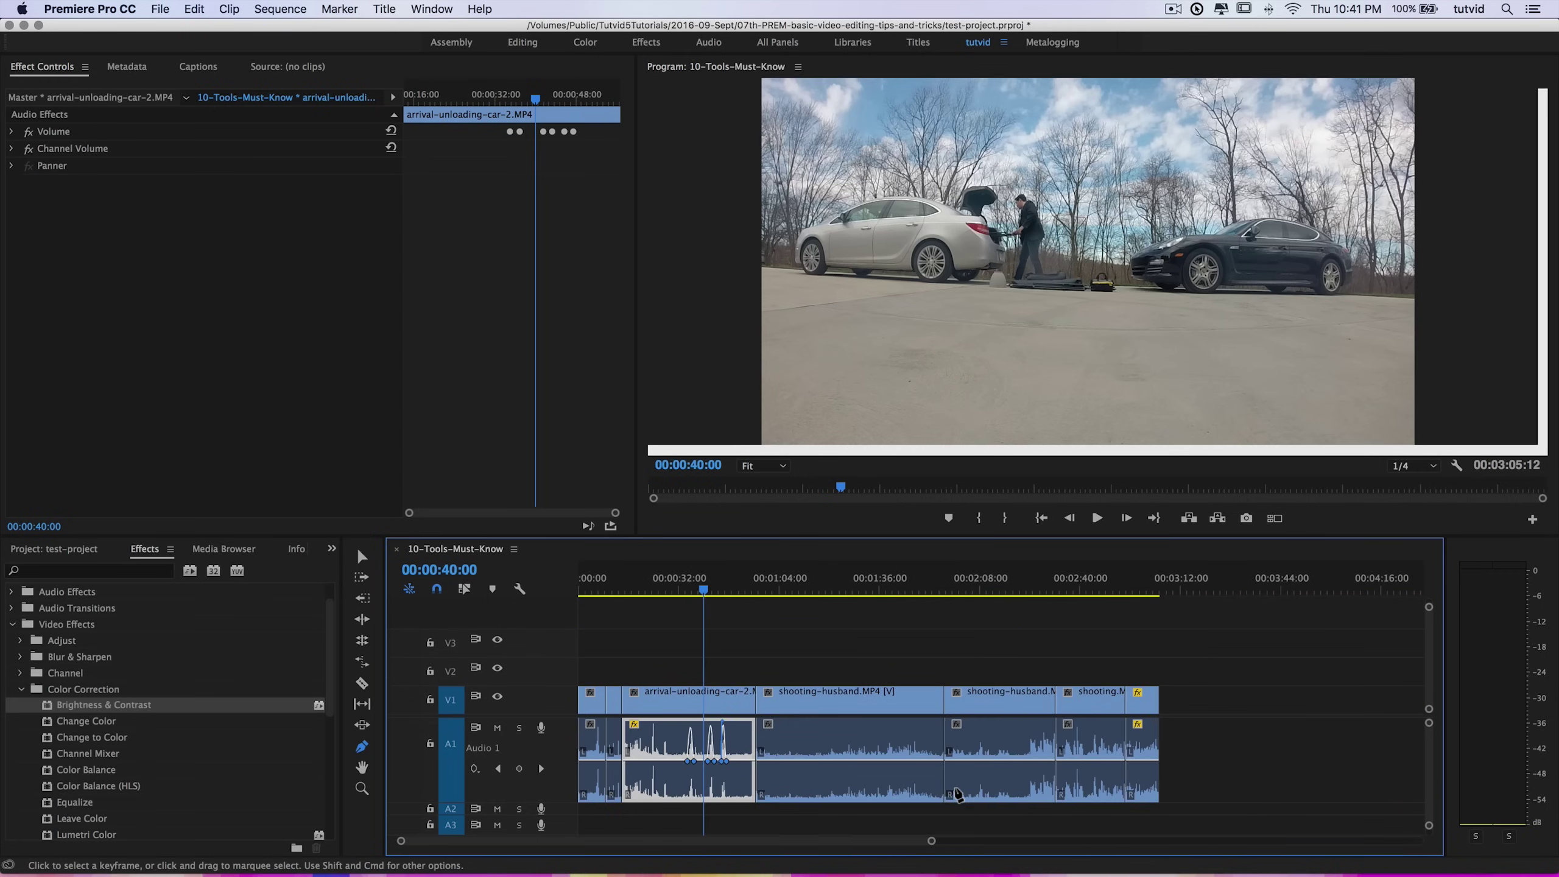
{"action": "left_click_drag", "start_coordinate": [527, 686], "coordinate": [527, 707]}
{"action": "double_click", "coordinate": [527, 706]}
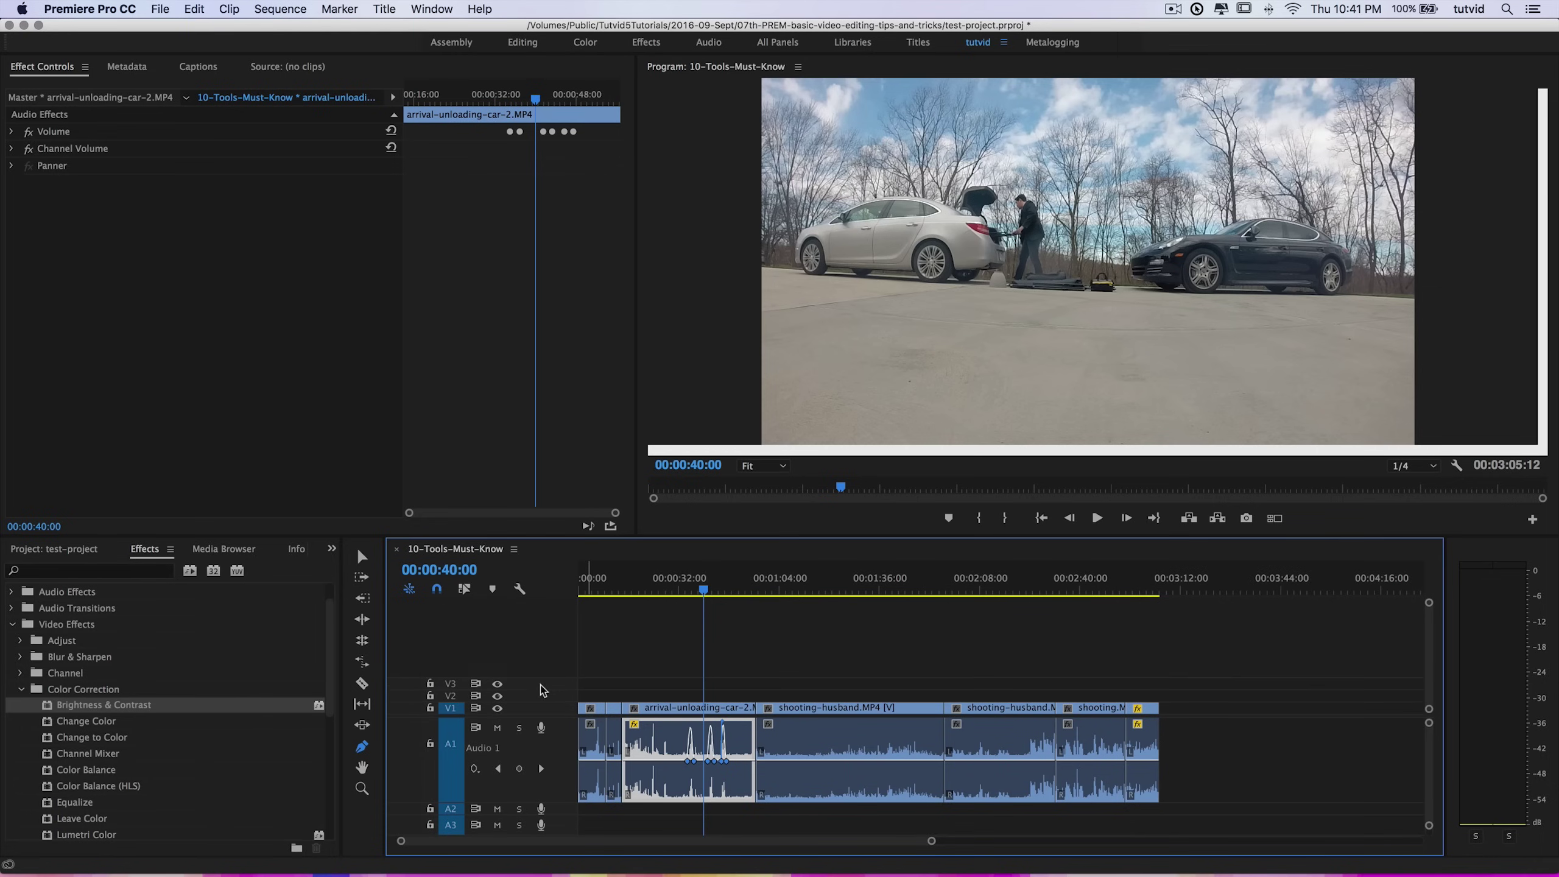
Expand the Video 1 track and check which effect property the clip's line controls
{"action": "double_click", "coordinate": [539, 711]}
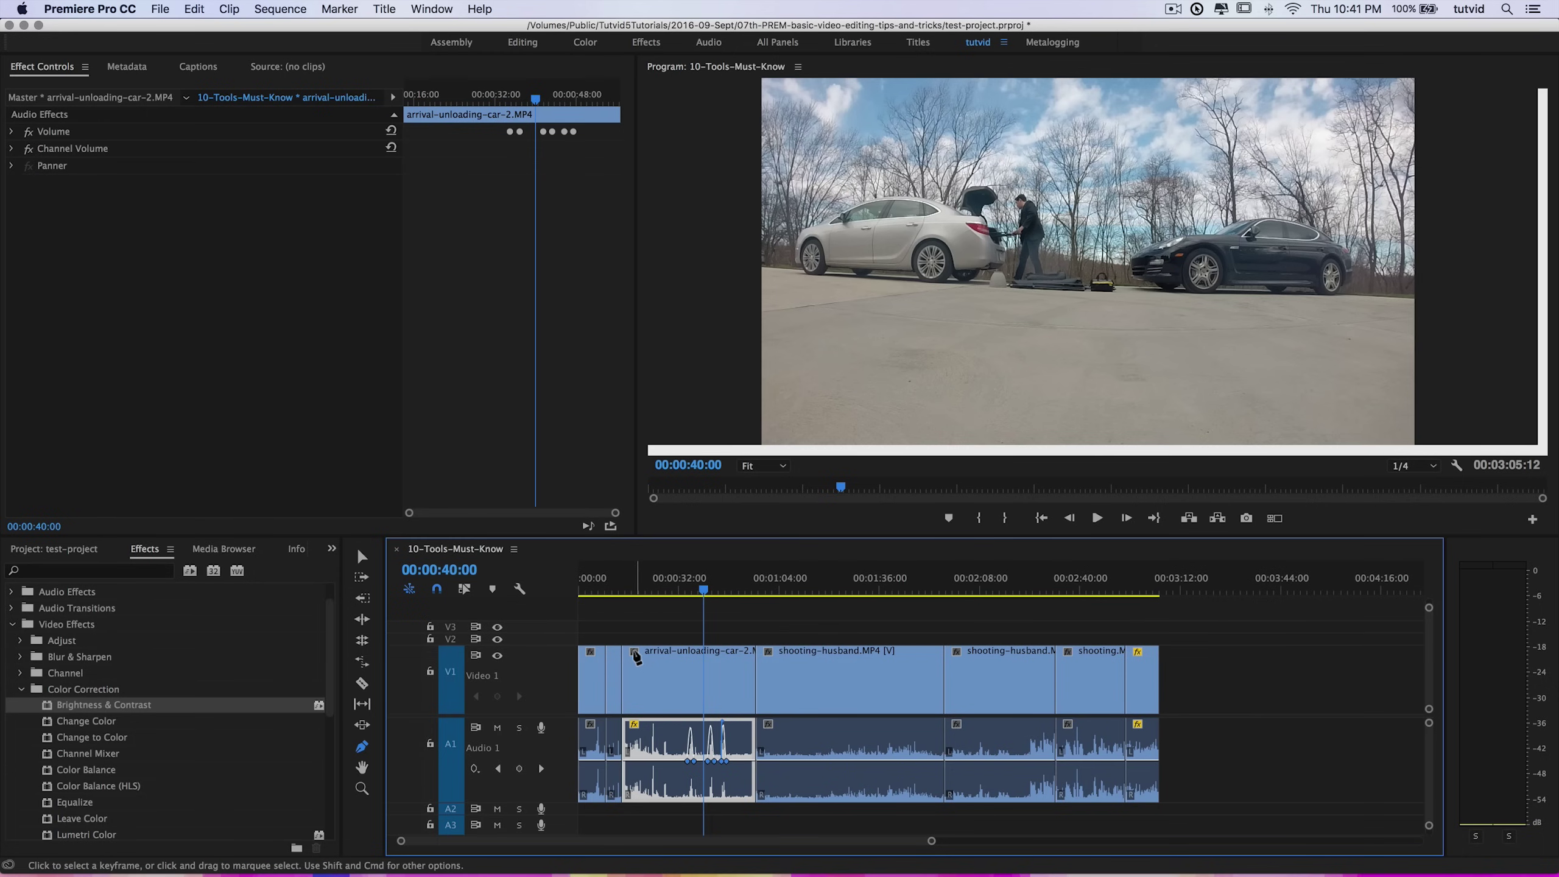
{"action": "left_click", "coordinate": [635, 654]}
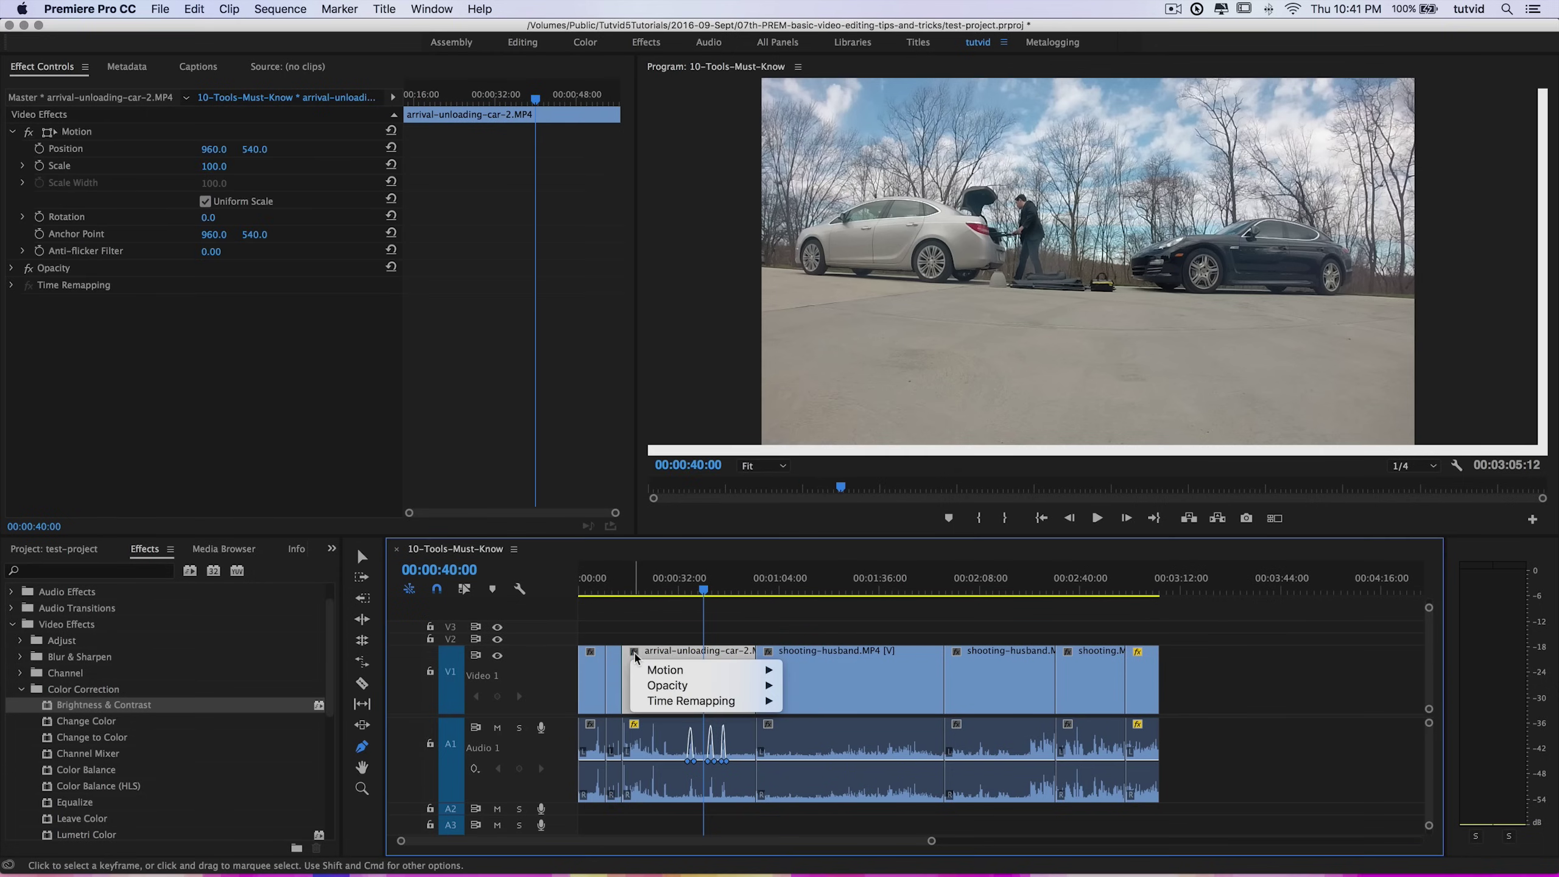
{"action": "mouse_move", "coordinate": [687, 674]}
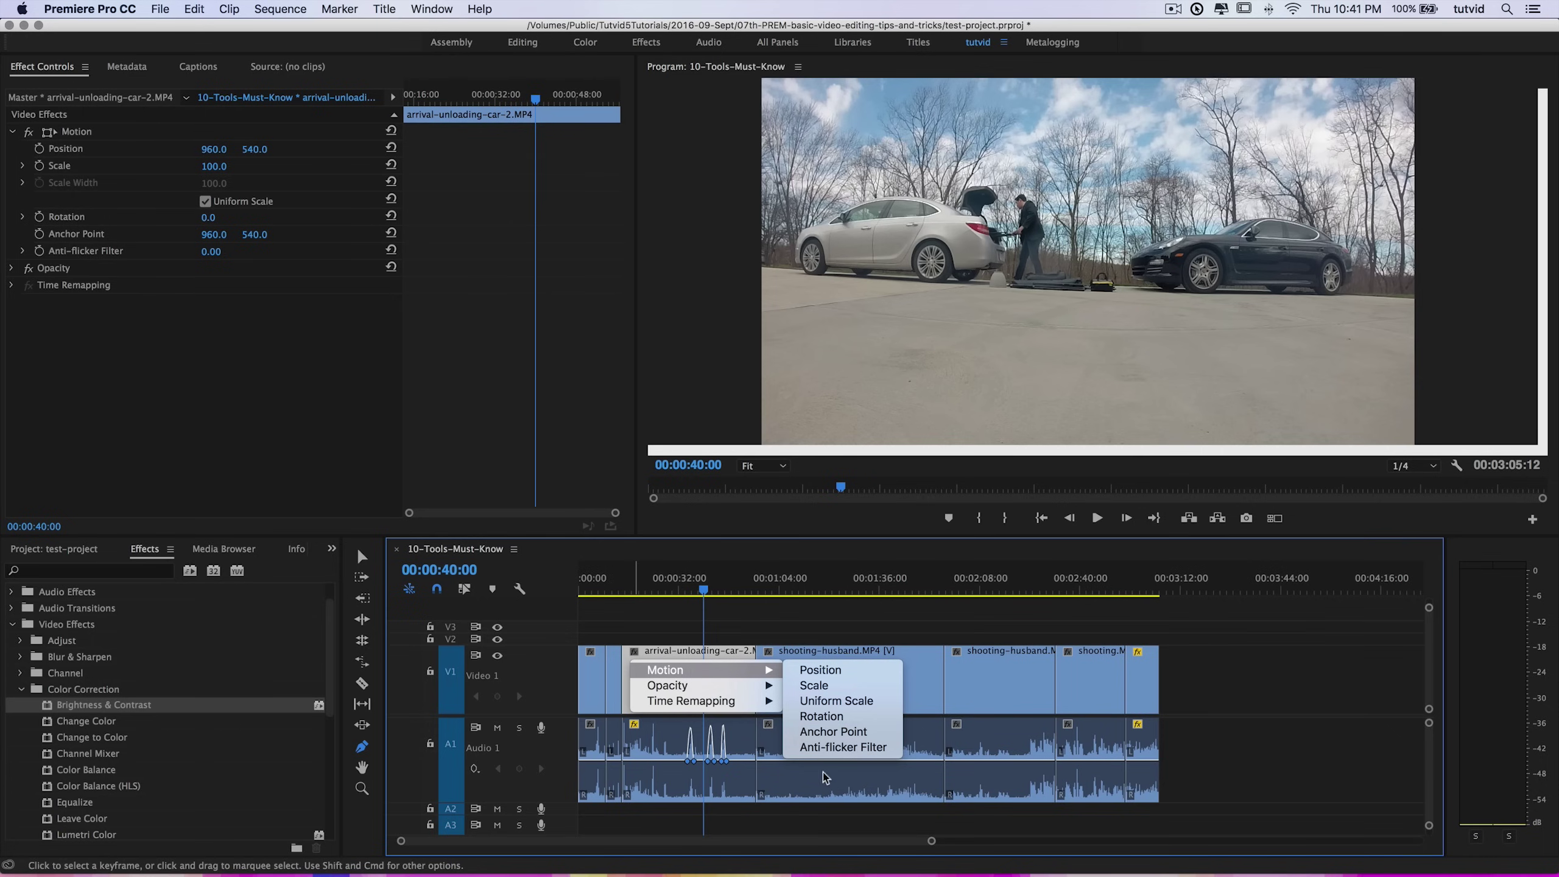
{"action": "left_click", "coordinate": [682, 639]}
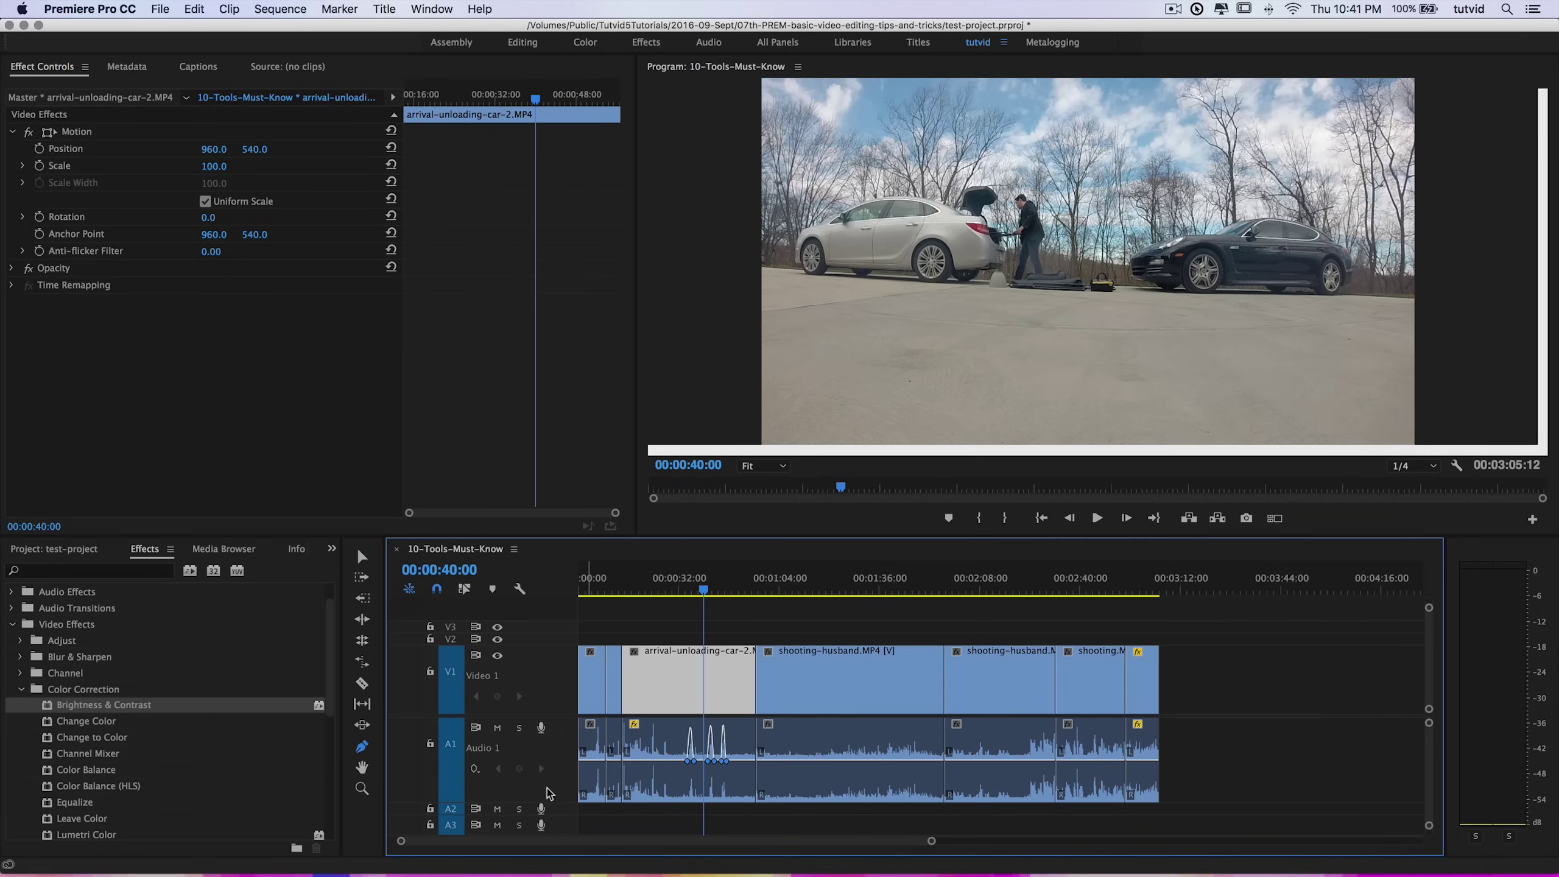
{"action": "scroll", "coordinate": [540, 774], "scroll_direction": "down", "scroll_amount": 5}
Shrink the A1 track, return to the Selection tool, and open then cancel the Button Editor
{"action": "scroll", "coordinate": [540, 752], "scroll_direction": "down", "scroll_amount": 2}
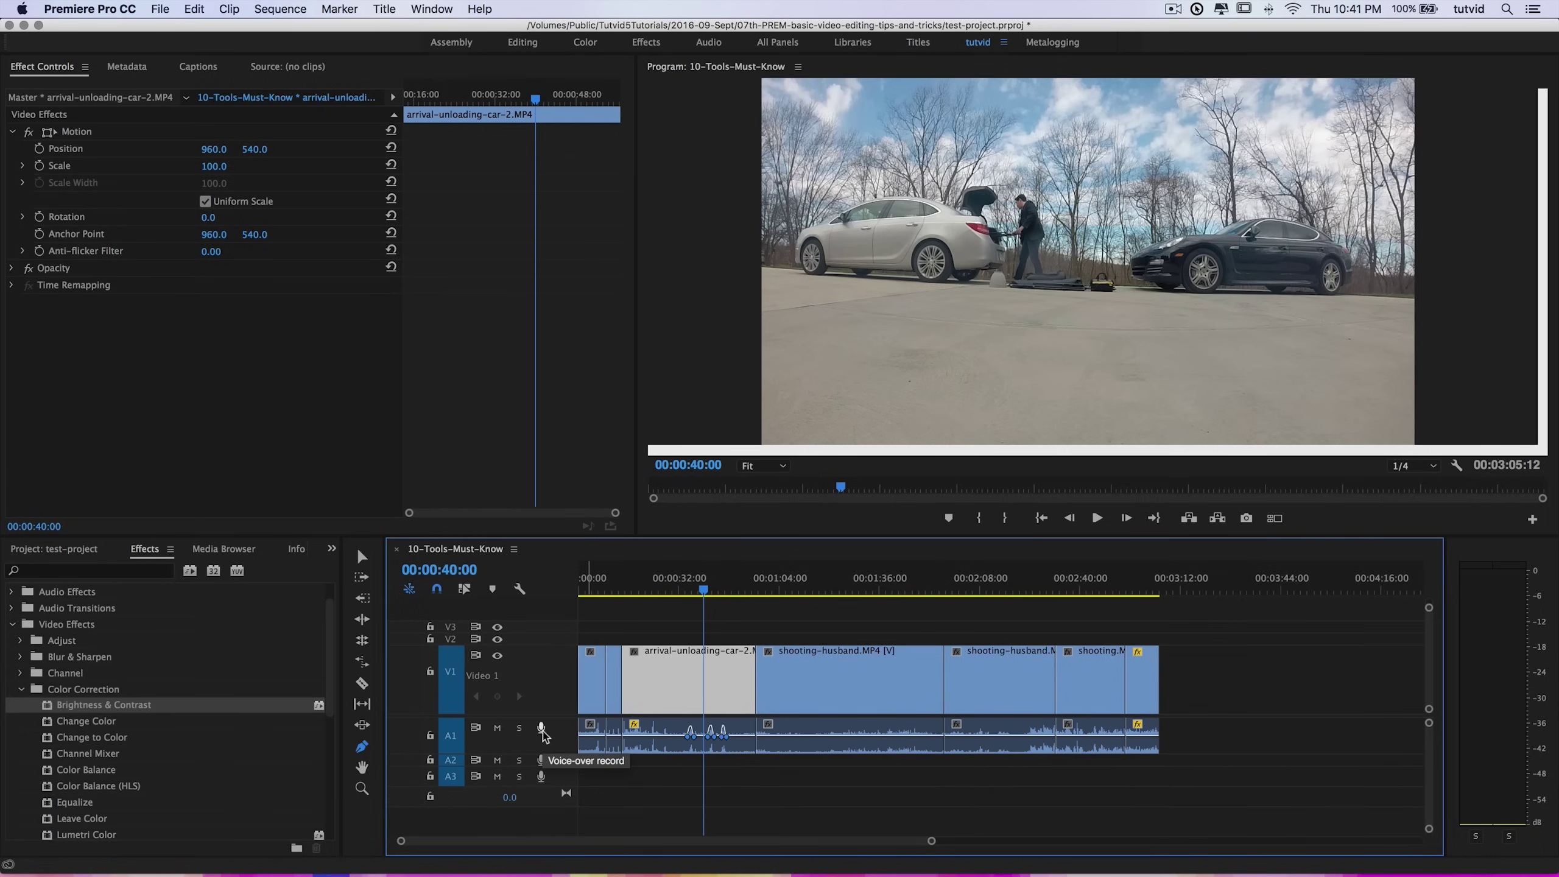
{"action": "left_click", "coordinate": [363, 557]}
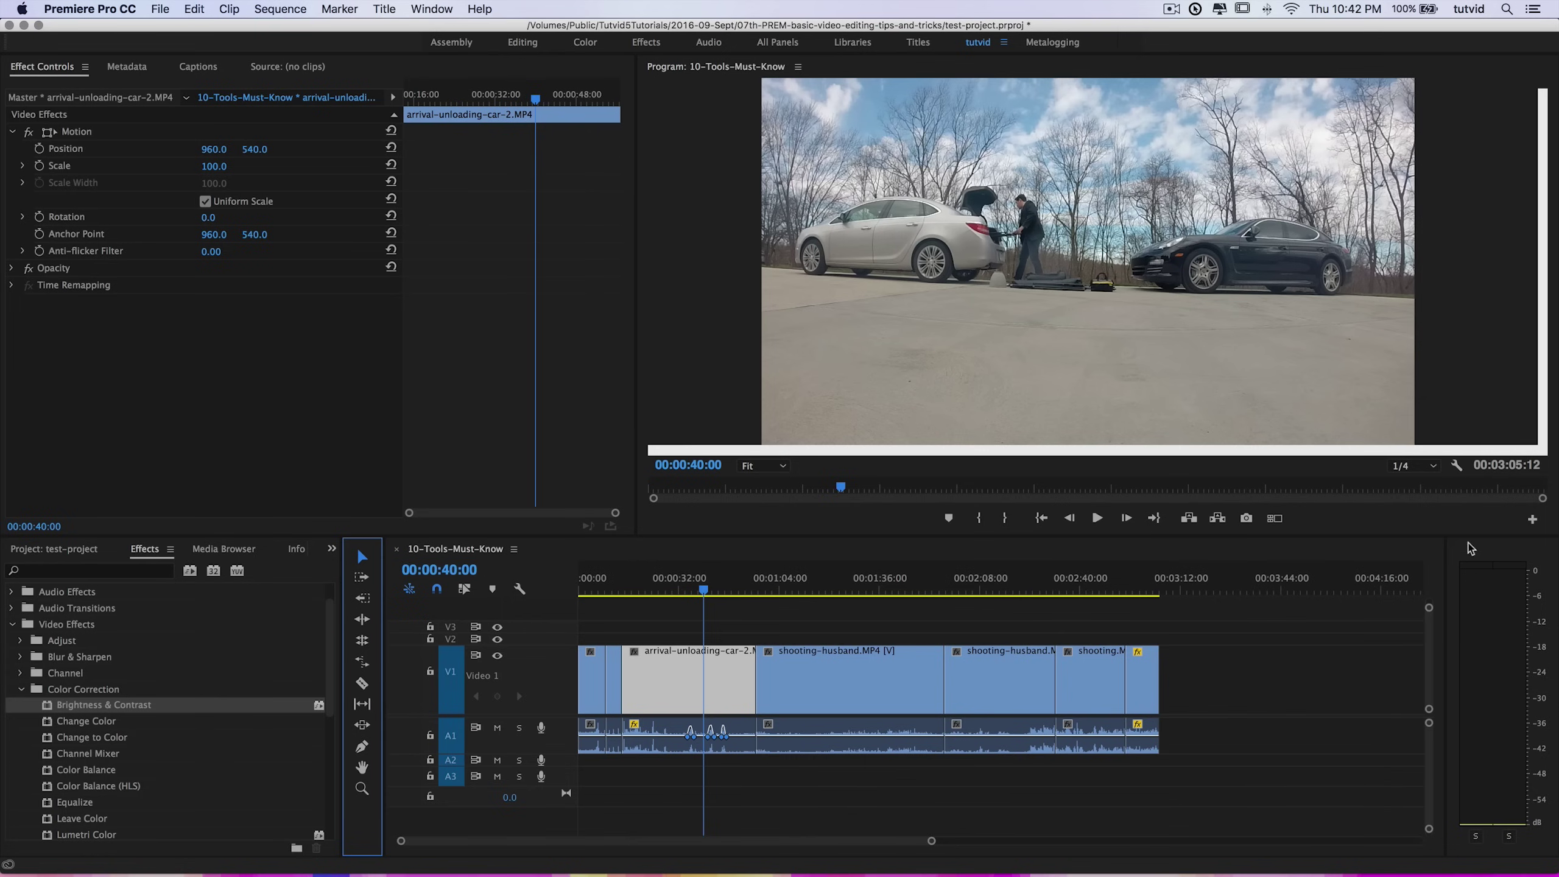
{"action": "left_click", "coordinate": [1533, 520]}
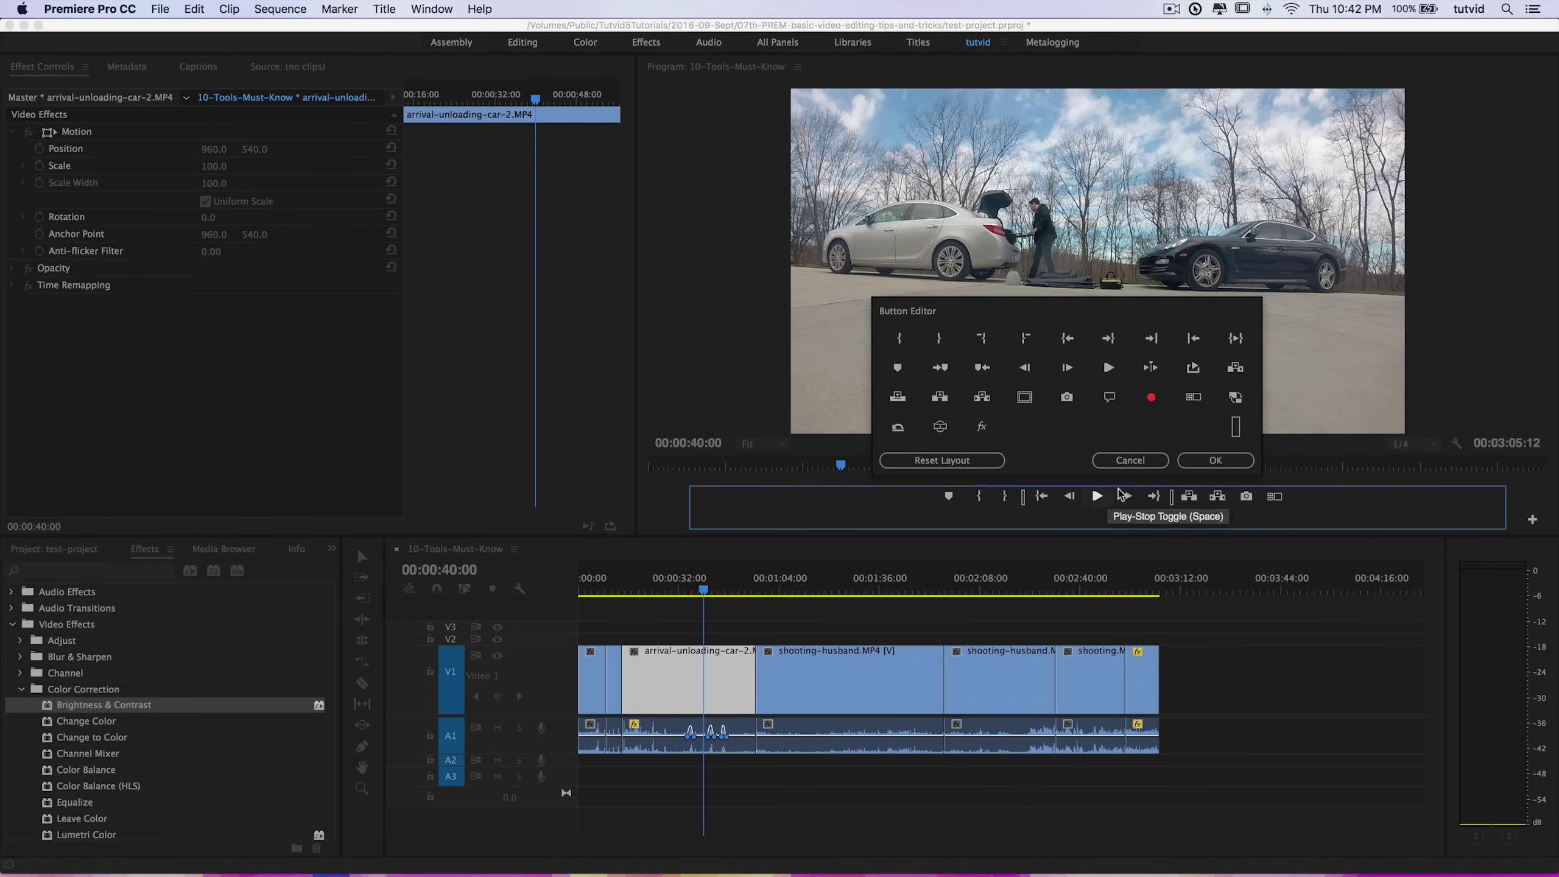
{"action": "left_click", "coordinate": [1123, 462]}
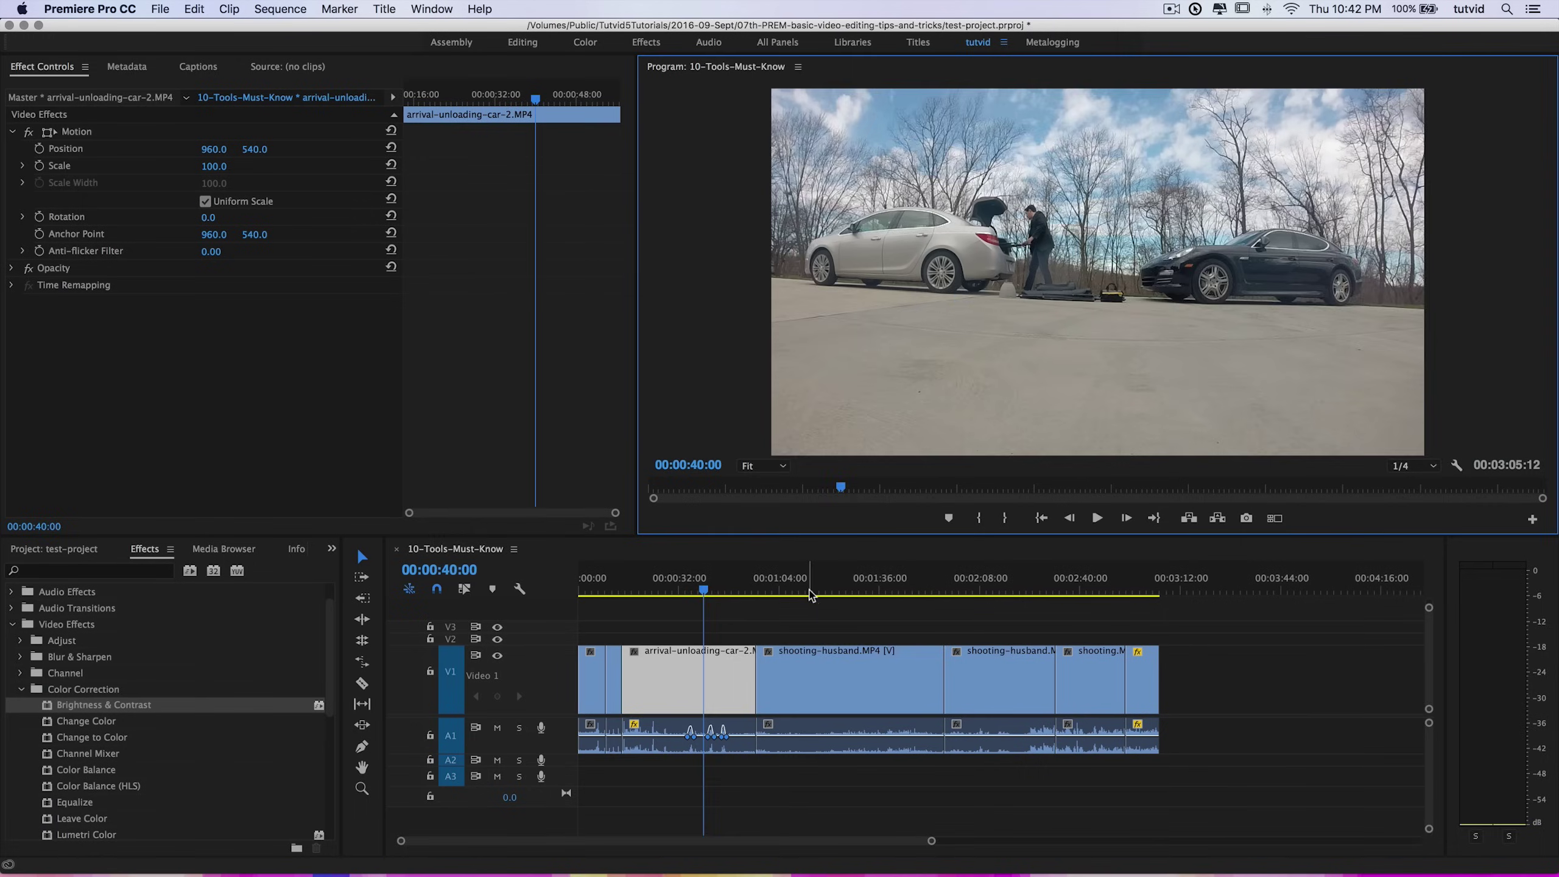
Move the playhead to 00:01:17:05 and look through the Sequence menu's marker commands
{"action": "mouse_move", "coordinate": [813, 593]}
{"action": "left_mouse_down"}
{"action": "mouse_move", "coordinate": [788, 605]}
{"action": "mouse_move", "coordinate": [850, 609]}
{"action": "mouse_move", "coordinate": [822, 608]}
{"action": "left_mouse_up"}
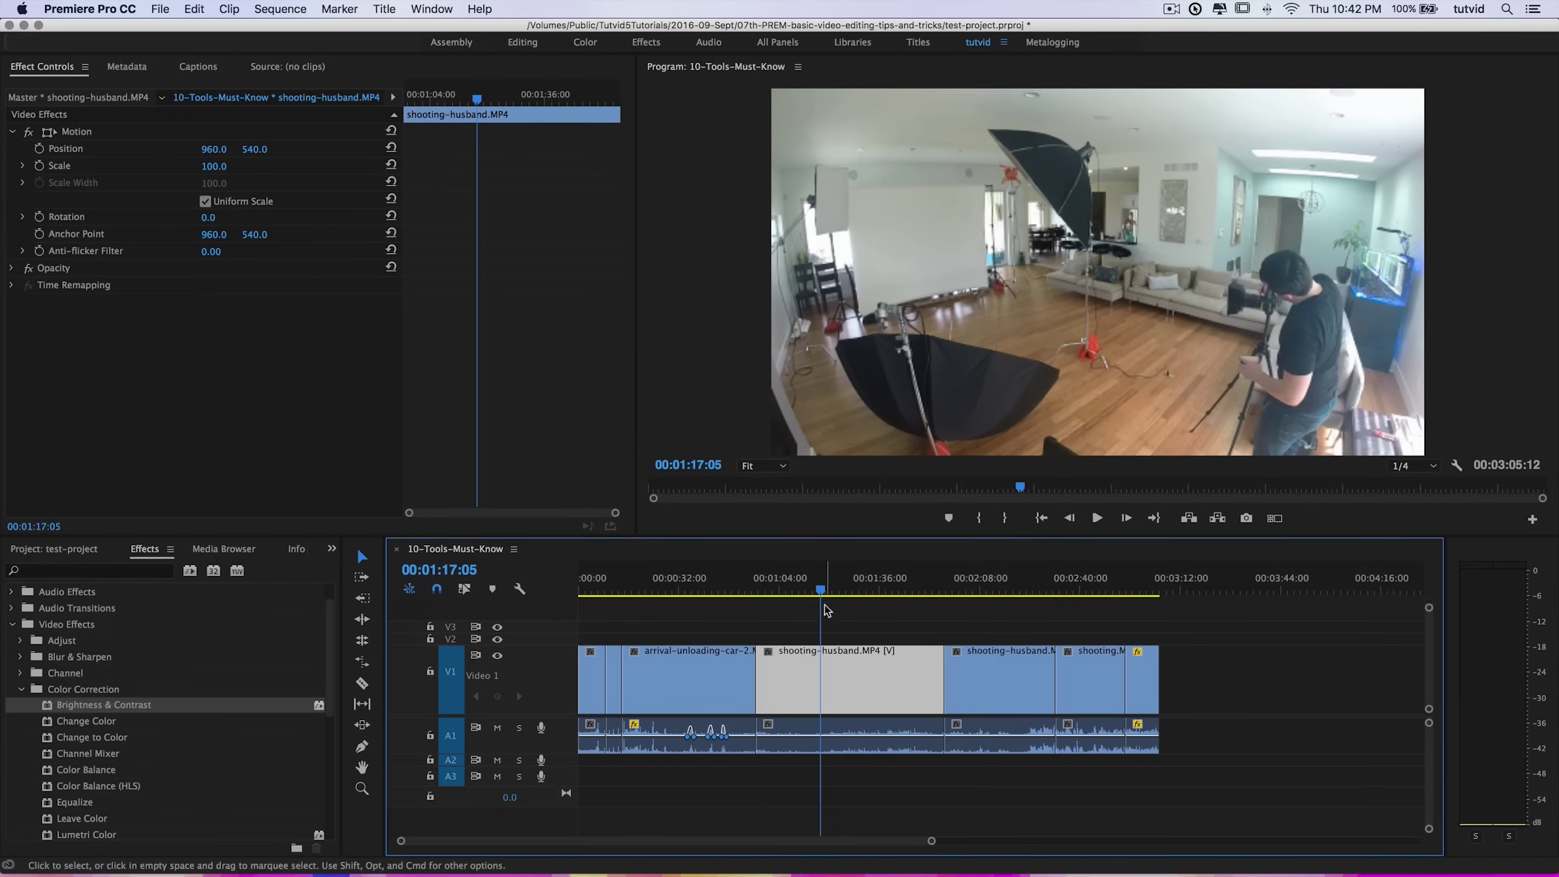
{"action": "left_click", "coordinate": [279, 8]}
{"action": "mouse_move", "coordinate": [340, 11]}
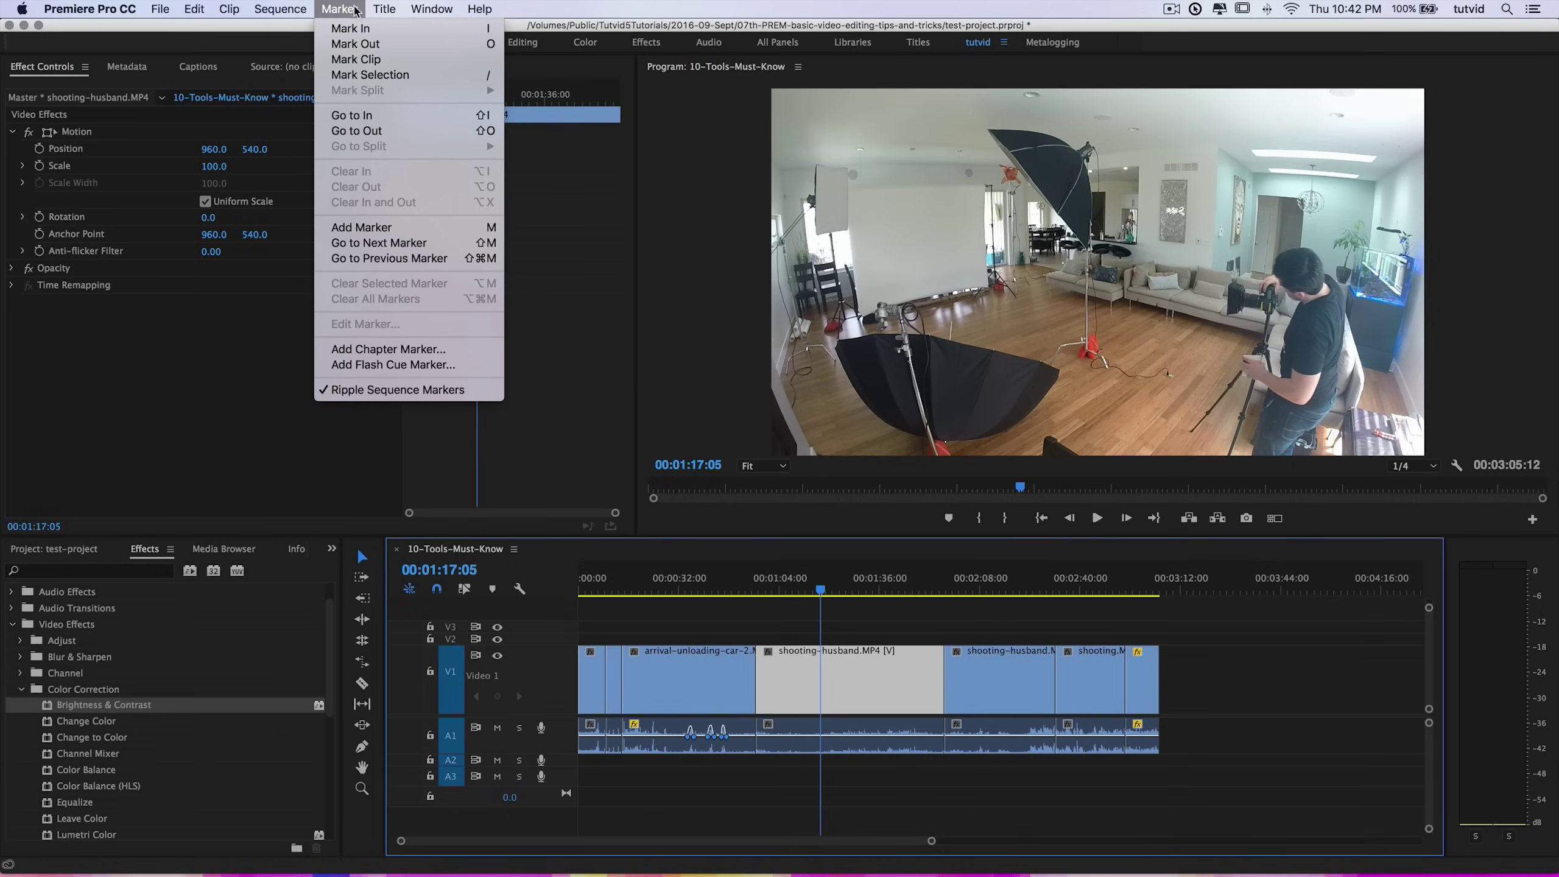
{"action": "left_click", "coordinate": [495, 44]}
Mark an In point at 00:01:21:09 and an Out point at 00:01:46:28
{"action": "left_click", "coordinate": [852, 591]}
{"action": "mouse_move", "coordinate": [855, 592]}
{"action": "left_mouse_down"}
{"action": "mouse_move", "coordinate": [904, 593]}
{"action": "mouse_move", "coordinate": [832, 597]}
{"action": "left_mouse_up"}
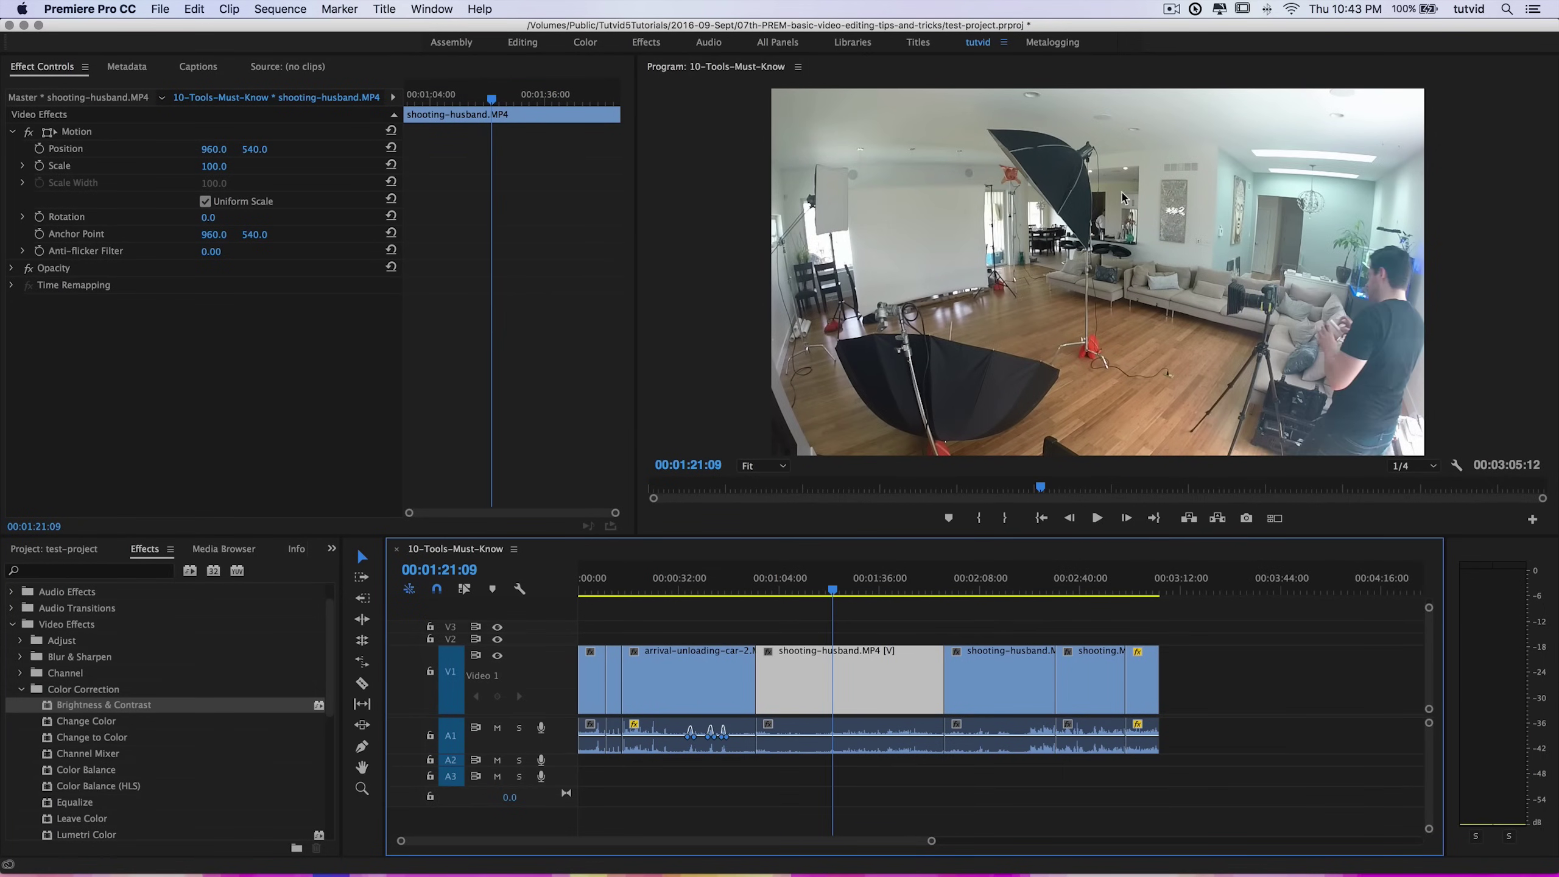
{"action": "key", "text": "i"}
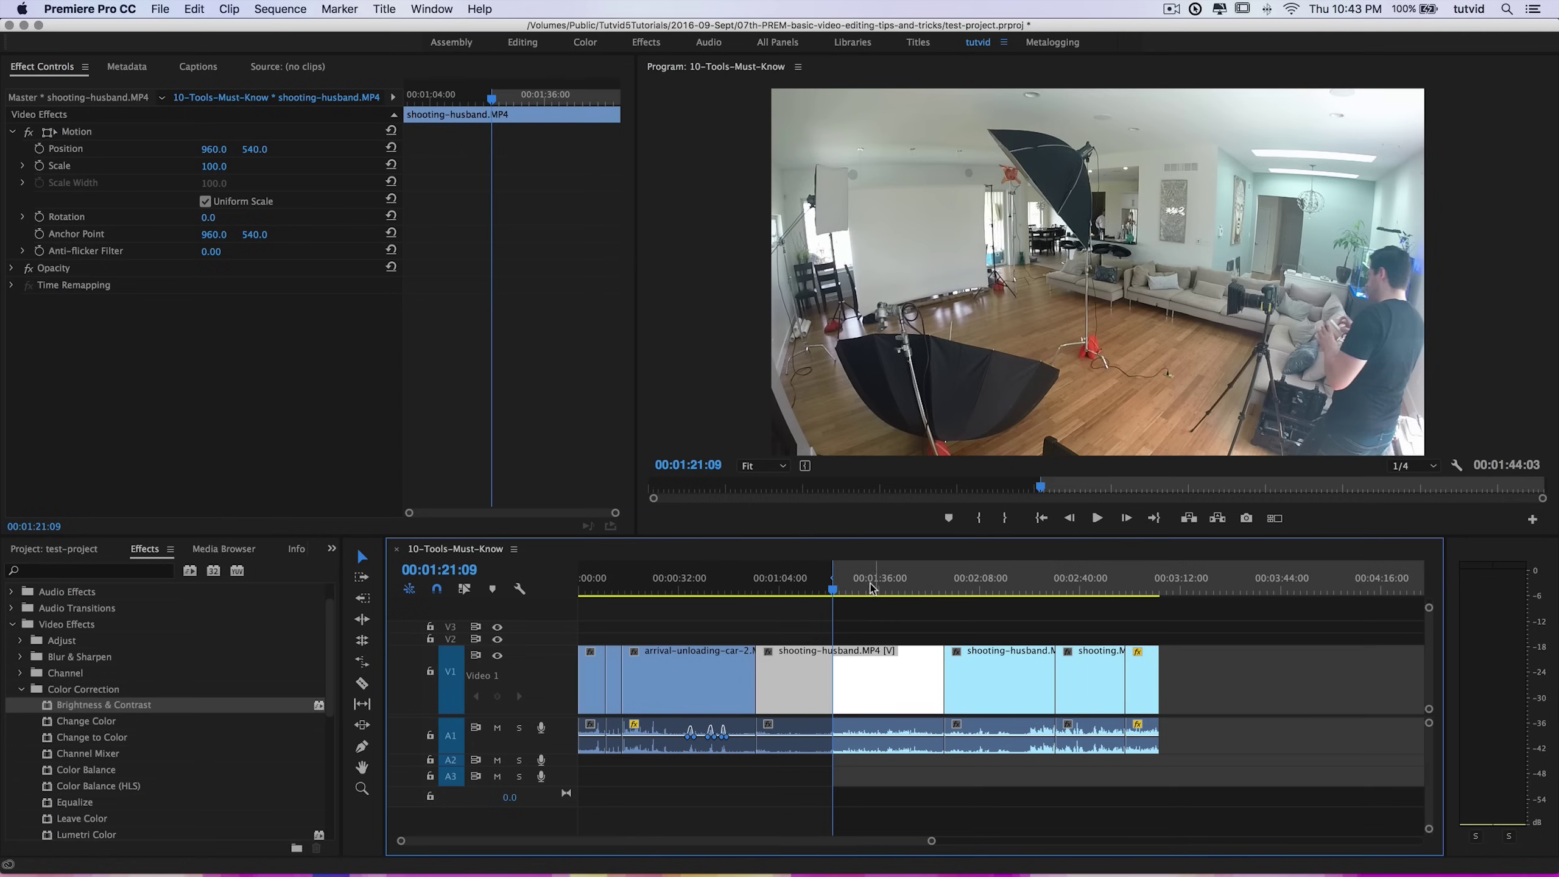
{"action": "left_click_drag", "start_coordinate": [834, 595], "coordinate": [913, 593]}
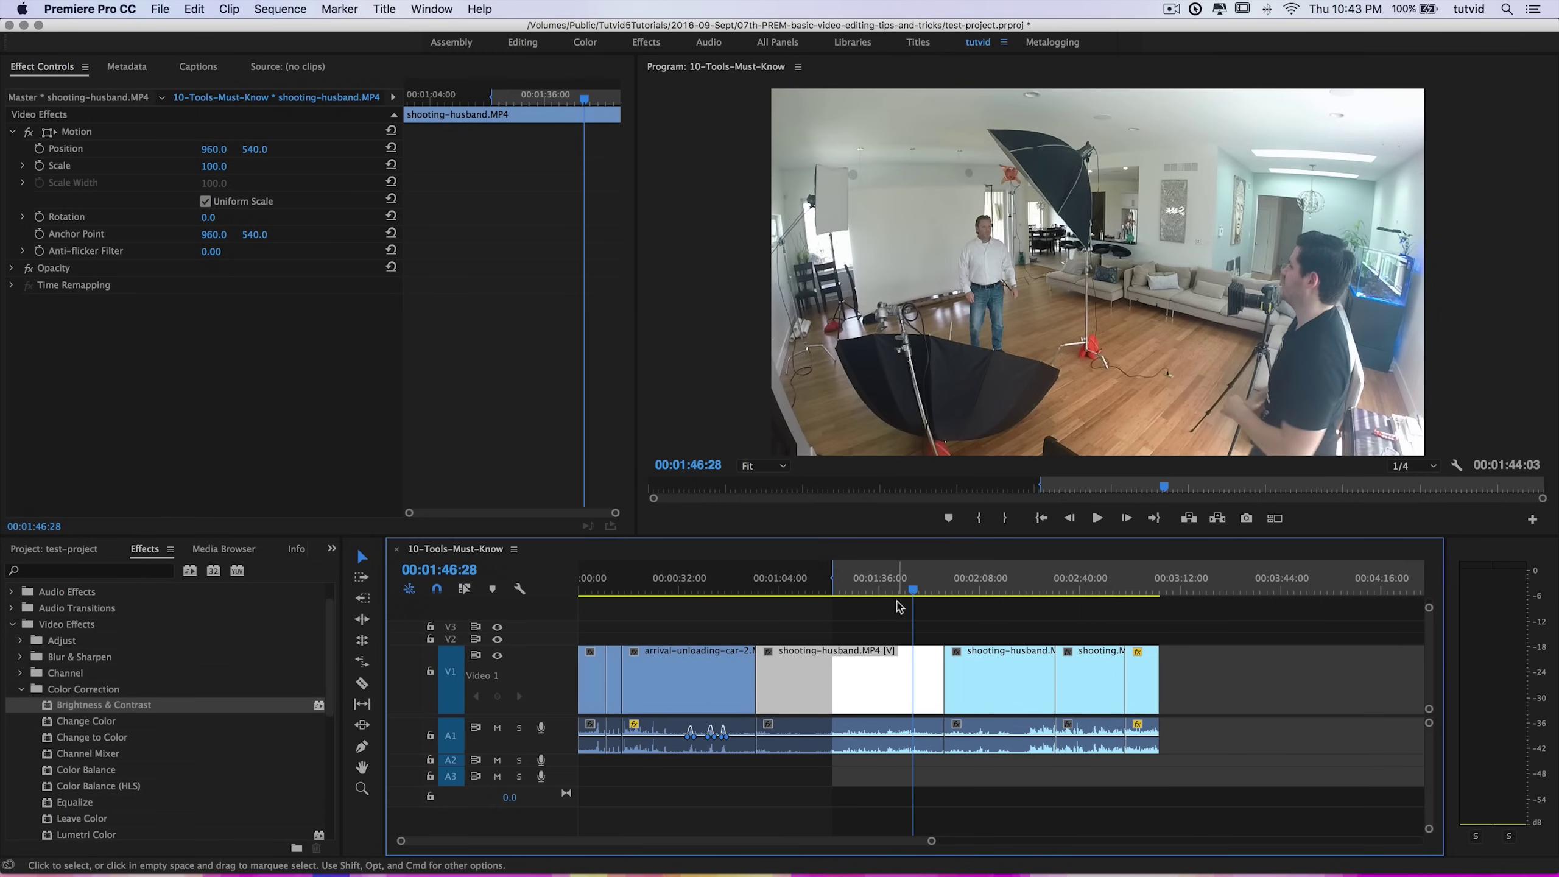
{"action": "key", "text": "o"}
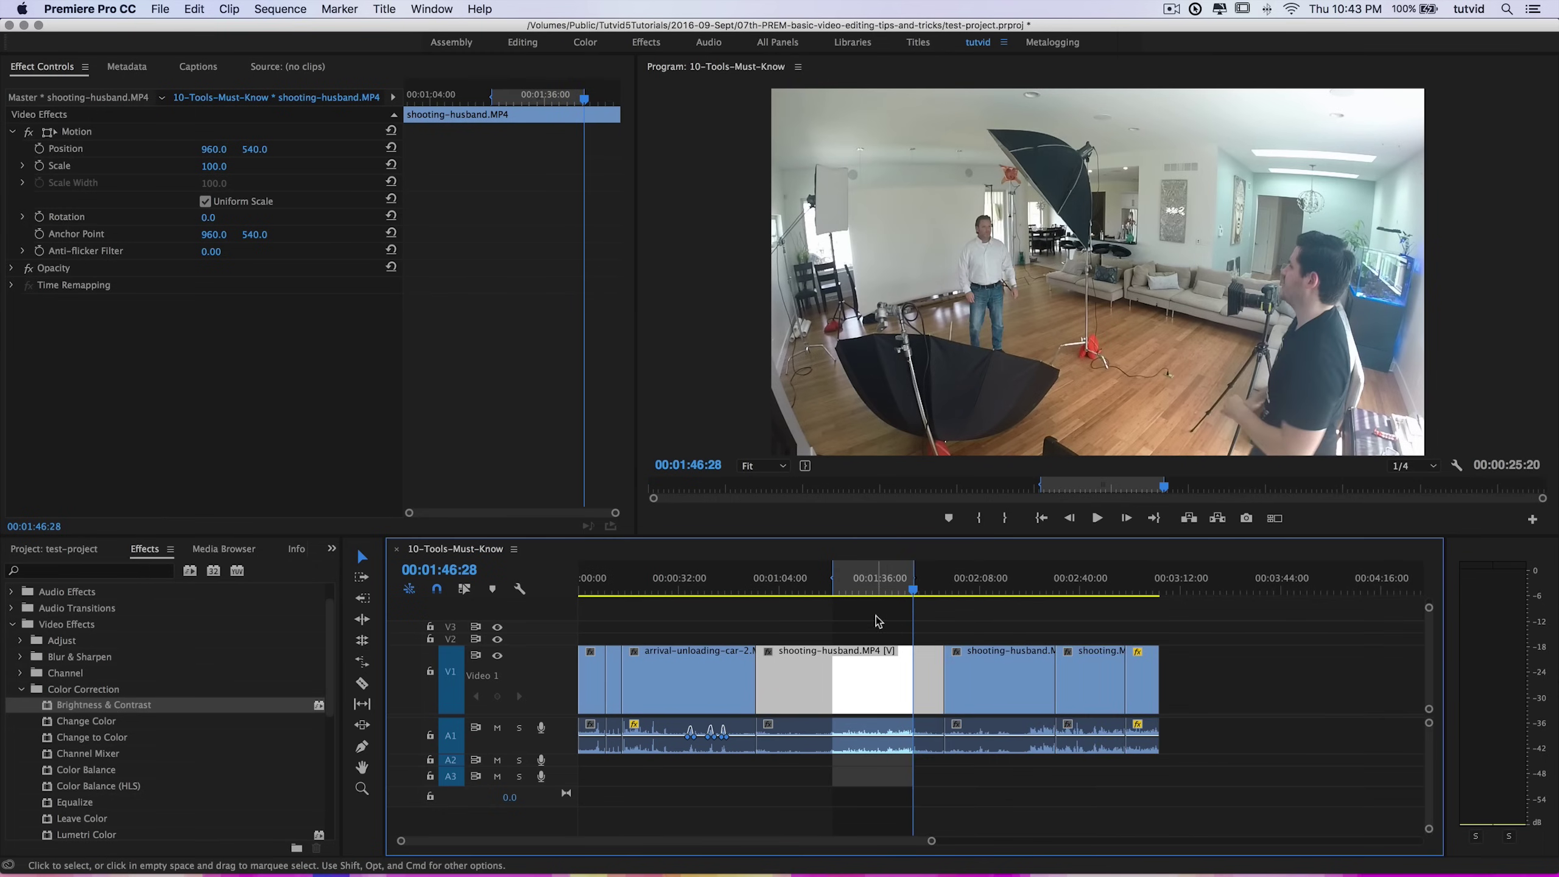
Try Lift and Extract on the marked range, undo each, then clear the In and Out marks
{"action": "left_click", "coordinate": [1189, 518]}
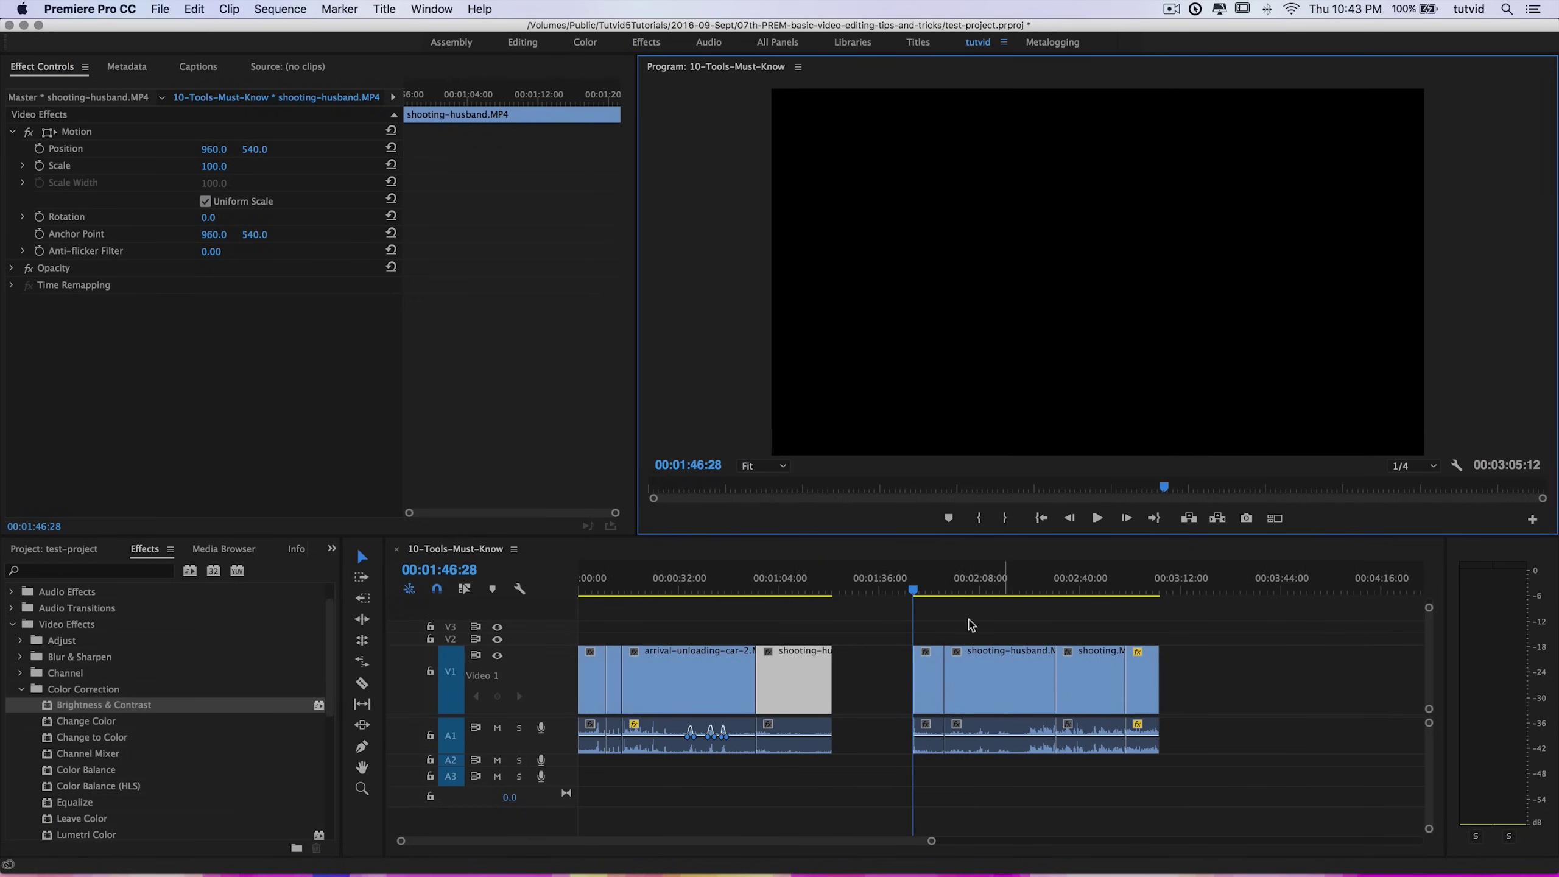
{"action": "key", "text": "super+z"}
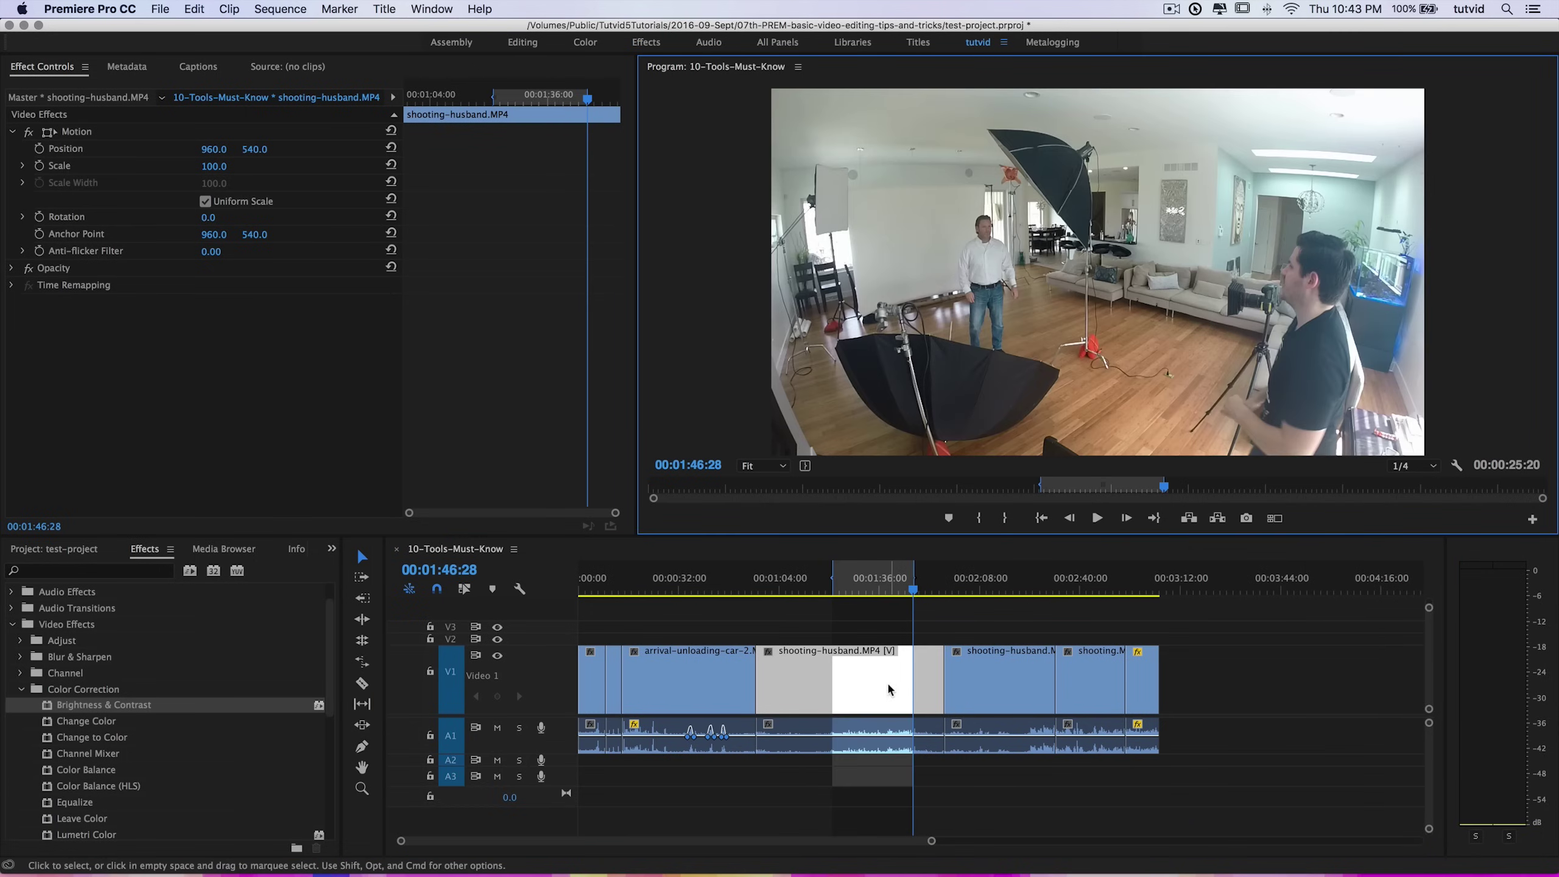
{"action": "left_click", "coordinate": [1218, 519]}
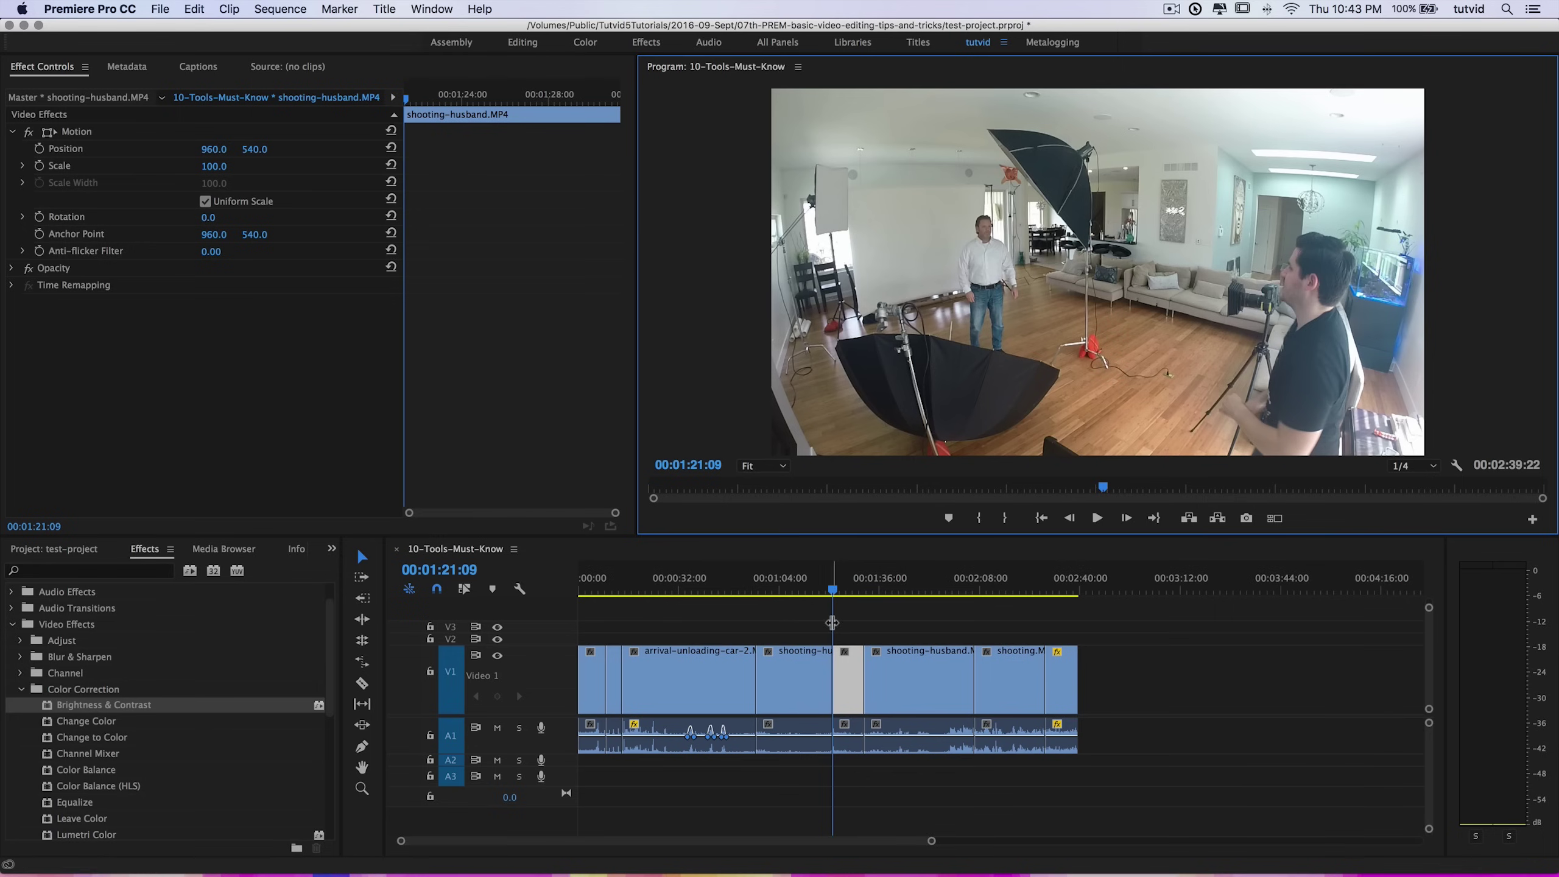
{"action": "key", "text": "super+z"}
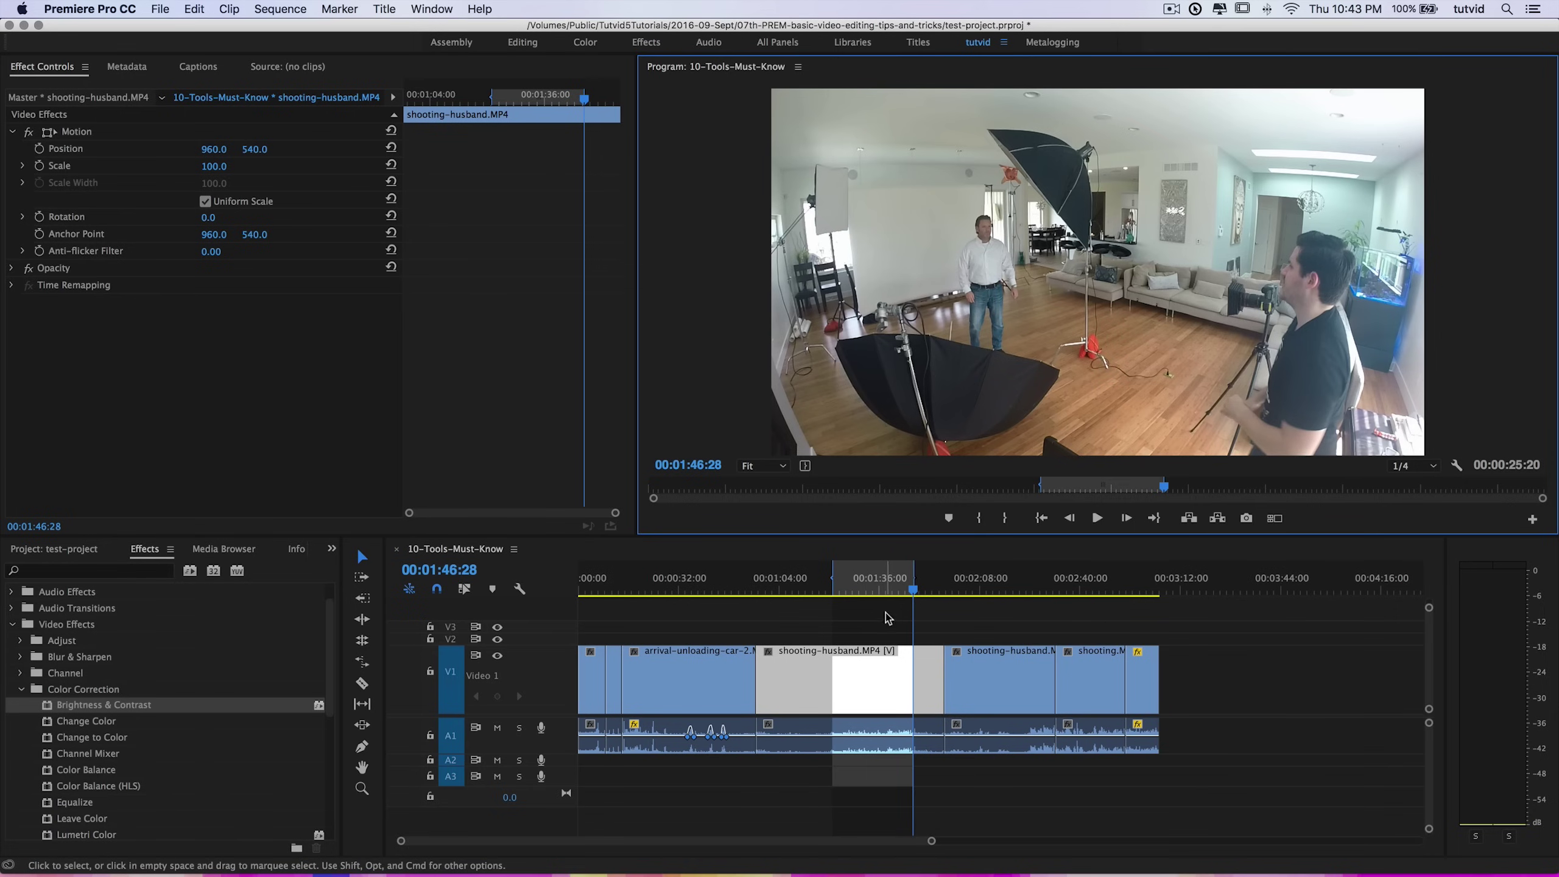
{"action": "key", "text": "alt+x"}
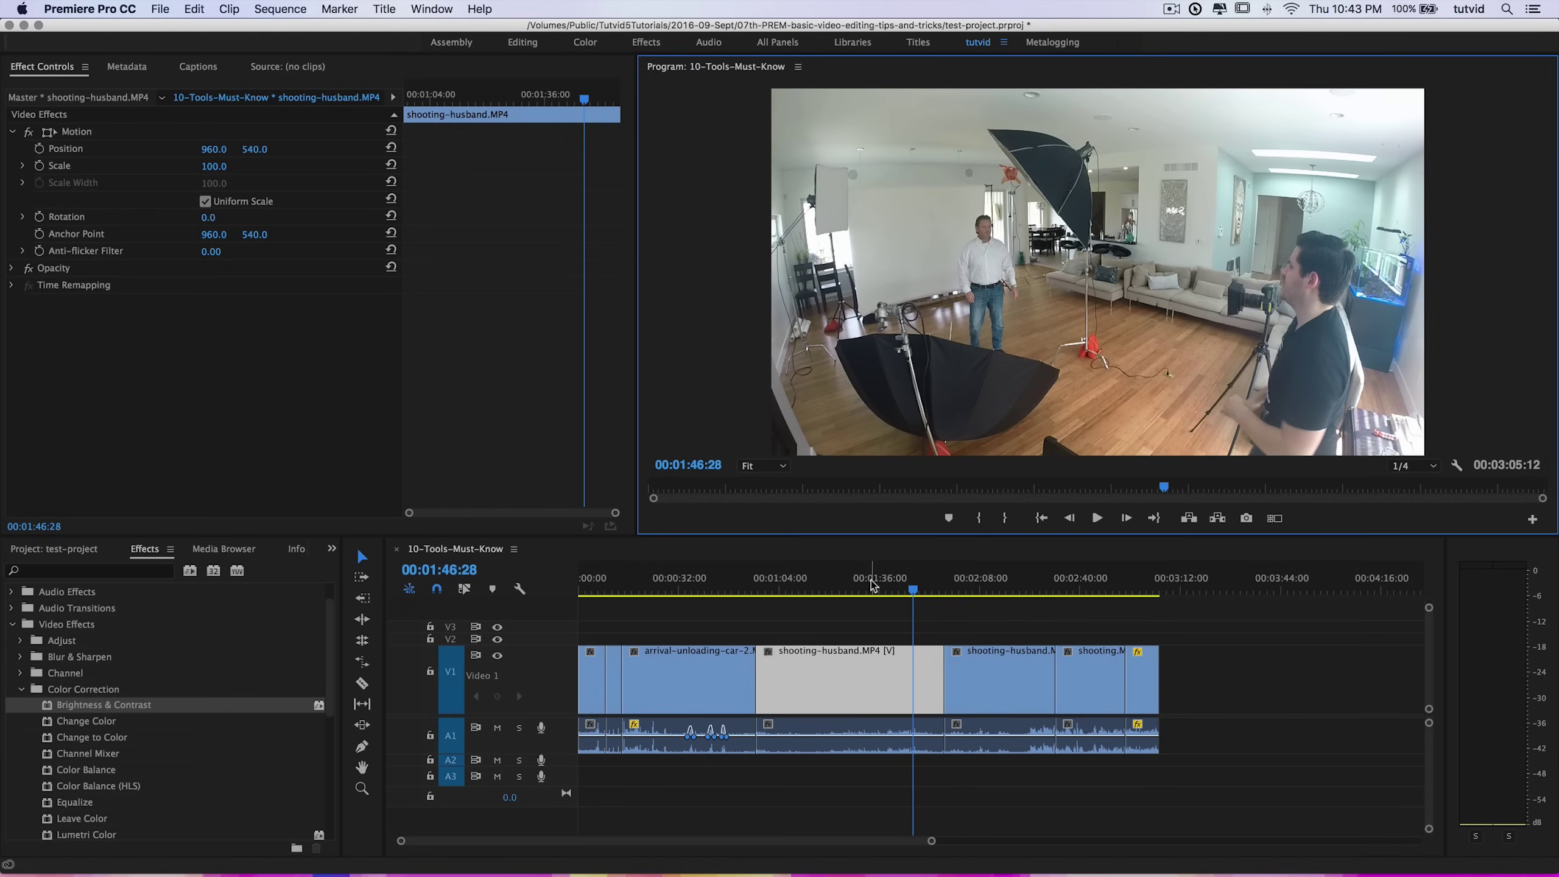
{"action": "left_click_drag", "start_coordinate": [900, 590], "coordinate": [1004, 586]}
{"action": "key", "text": "i"}
{"action": "key", "text": "o"}
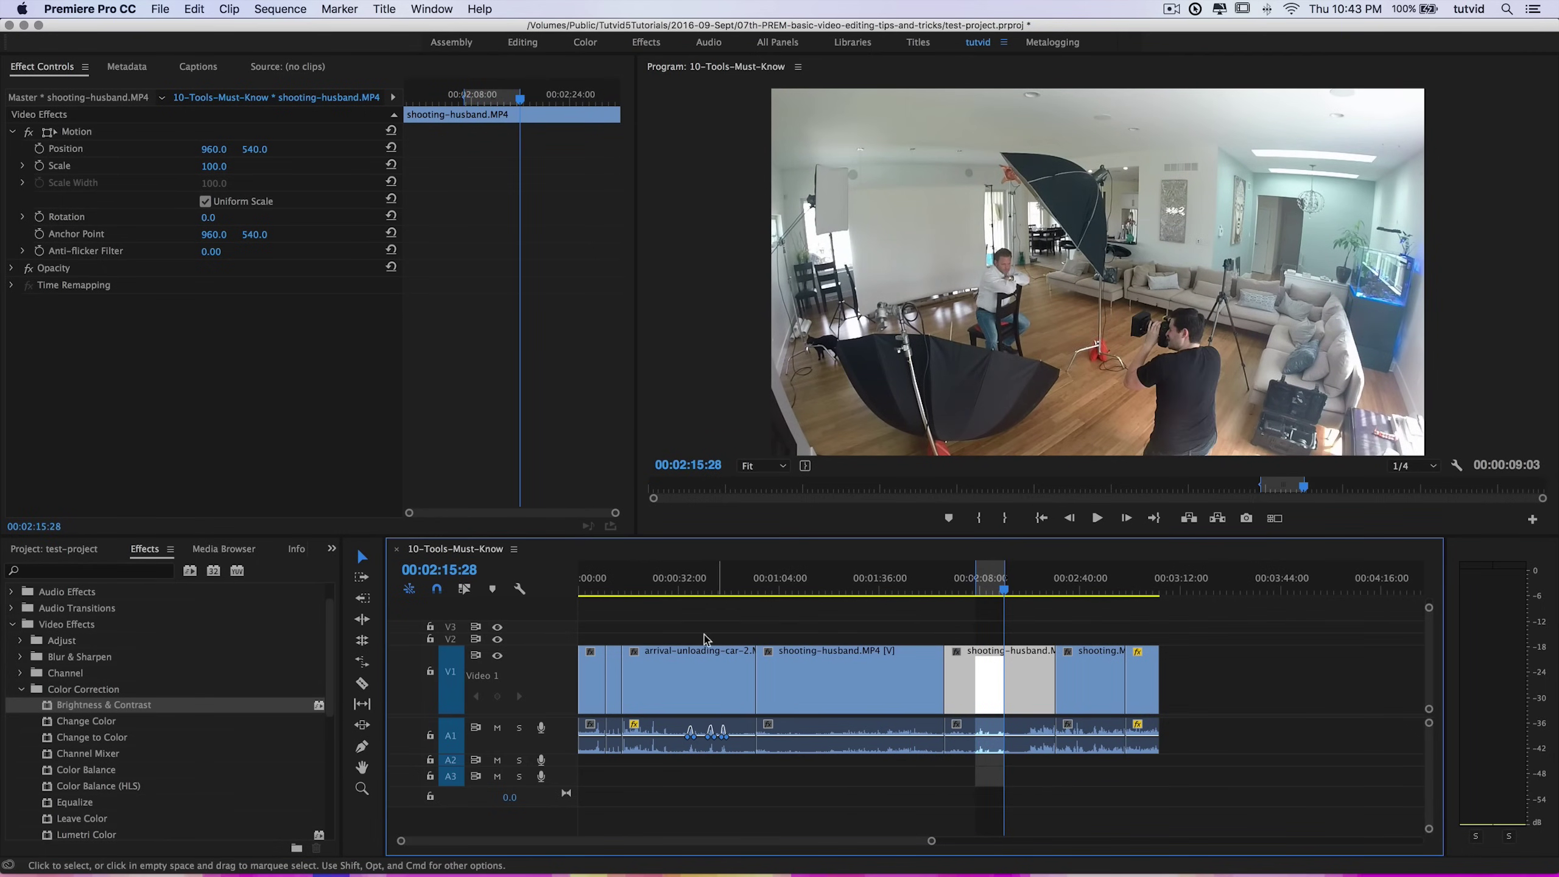
{"action": "mouse_move", "coordinate": [730, 587]}
{"action": "left_mouse_down"}
{"action": "mouse_move", "coordinate": [668, 586]}
{"action": "mouse_move", "coordinate": [707, 590]}
{"action": "left_mouse_up"}
{"action": "key", "text": "i"}
{"action": "key", "text": "o"}
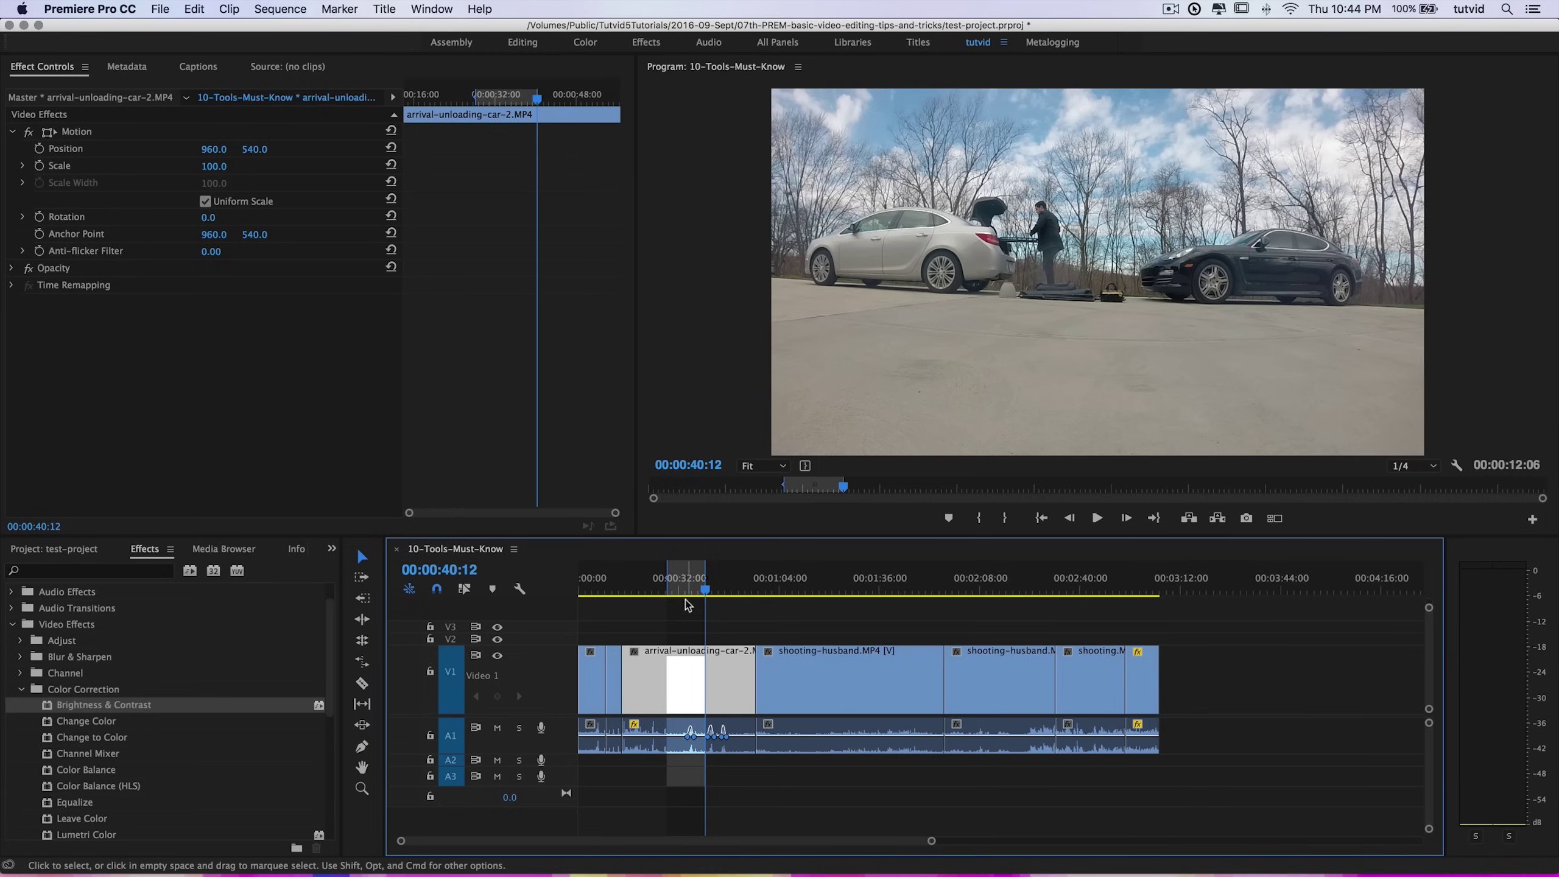
{"action": "key", "text": "apostrophe"}
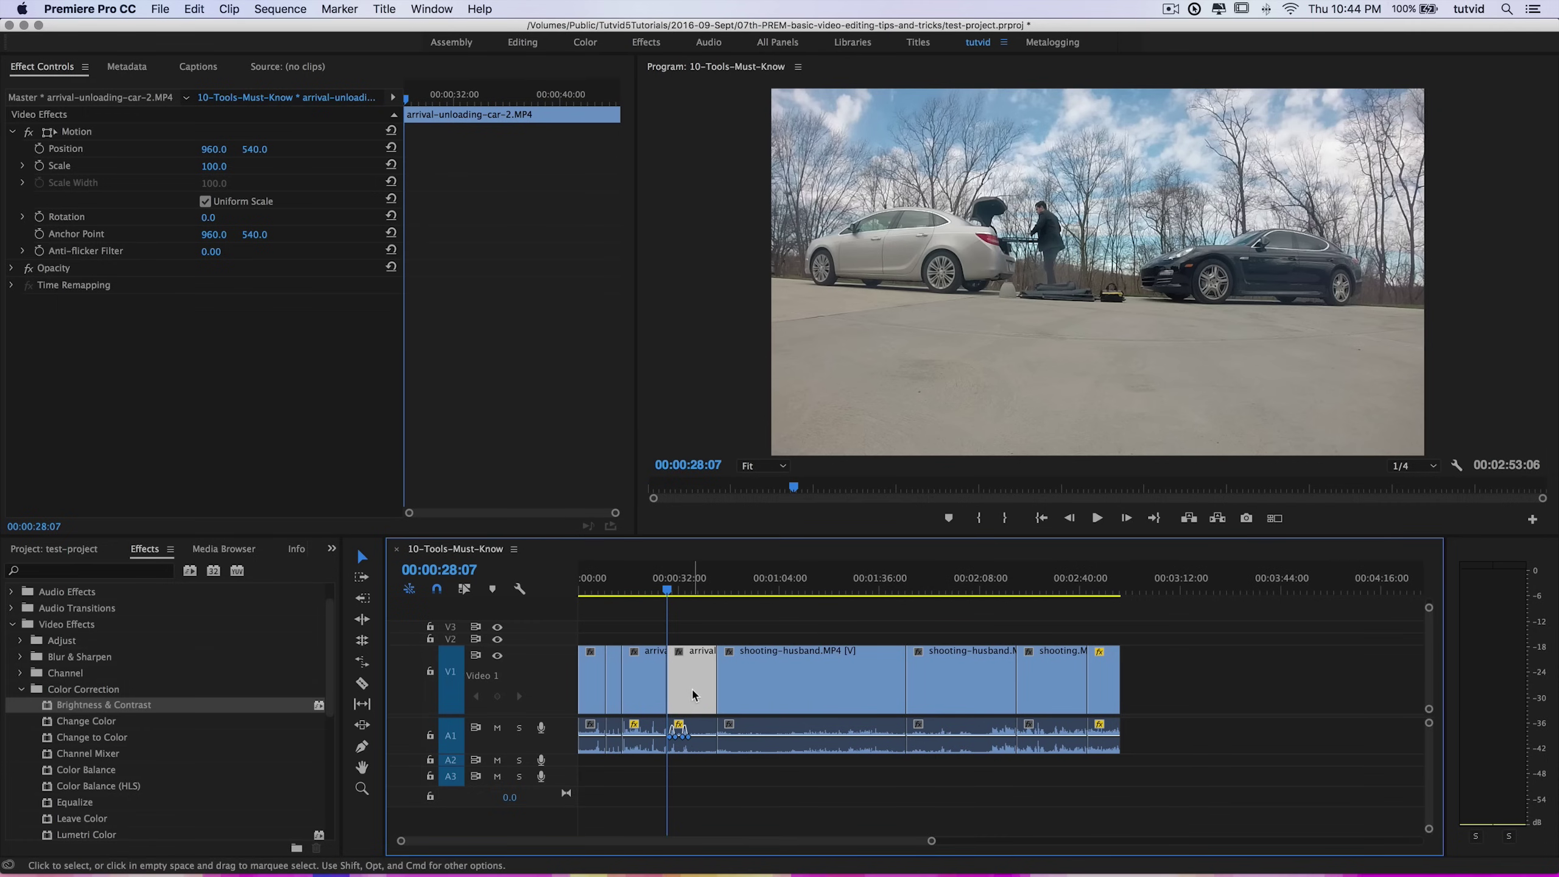
{"action": "key", "text": "super+z"}
{"action": "key", "text": "alt+x"}
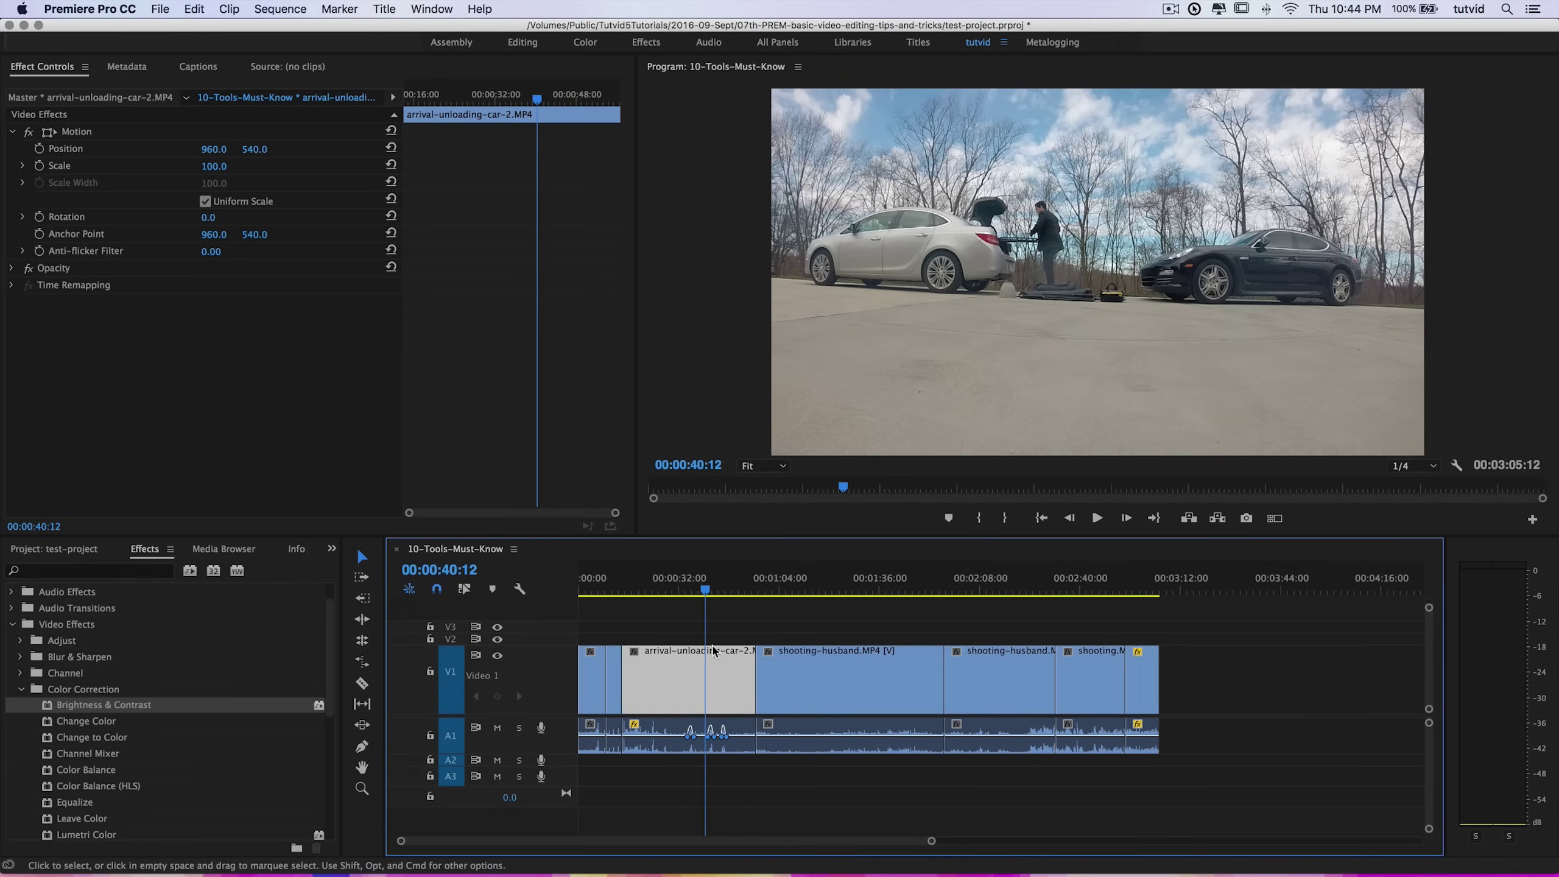